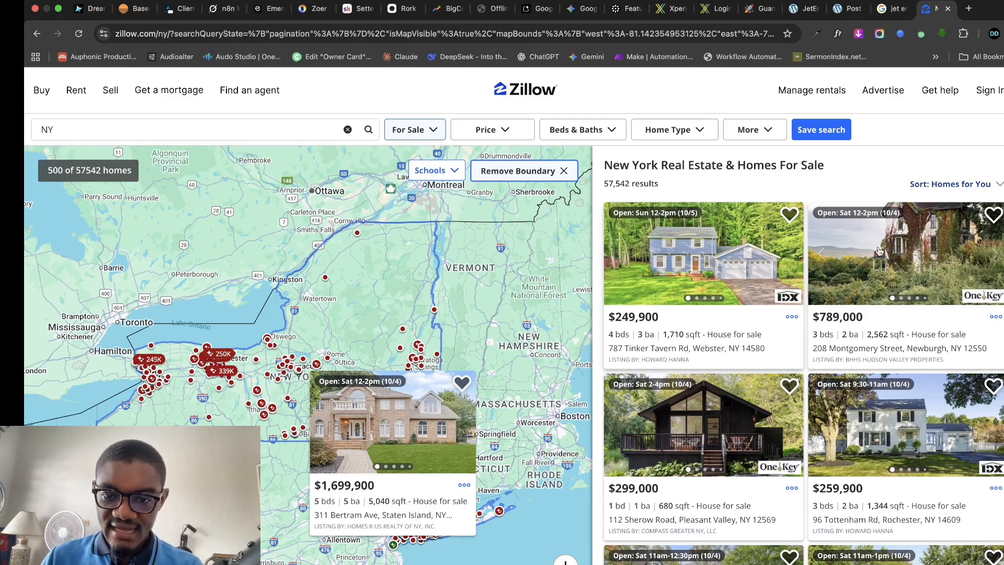
- Scroll the New York results and open the $1,699,900 Staten Island house listing
scroll(724, 401, down, 5)
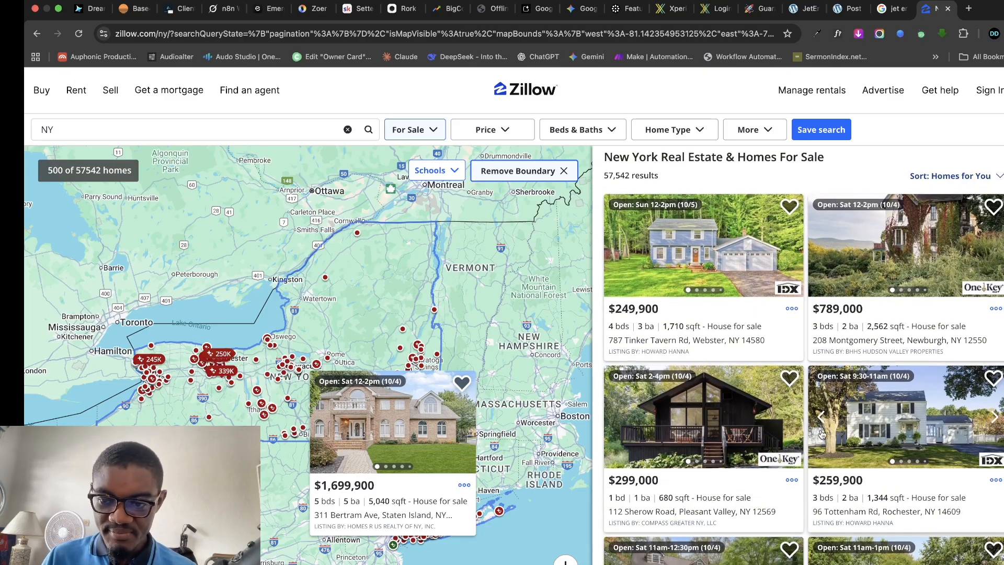
scroll(785, 346, down, 10)
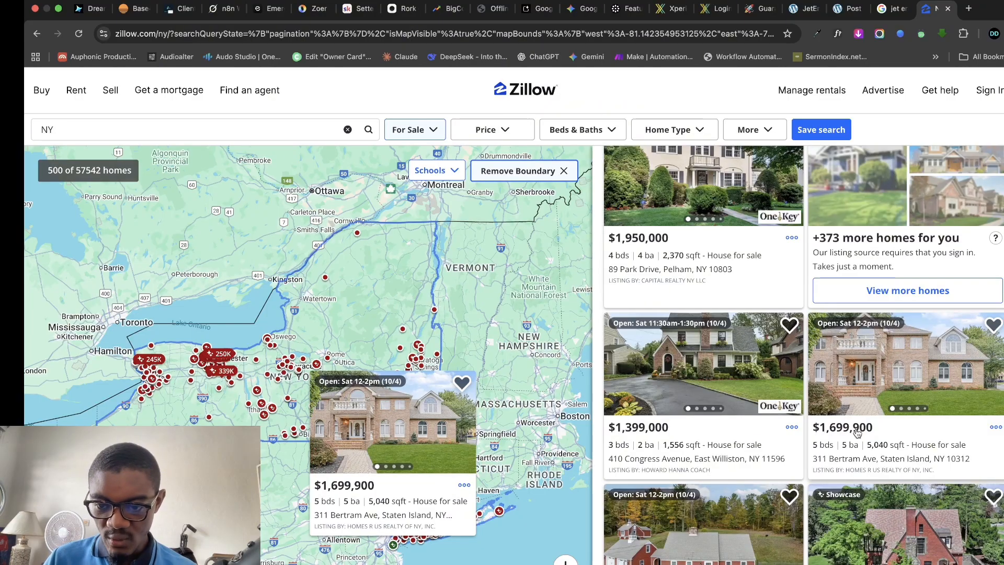
click(857, 432)
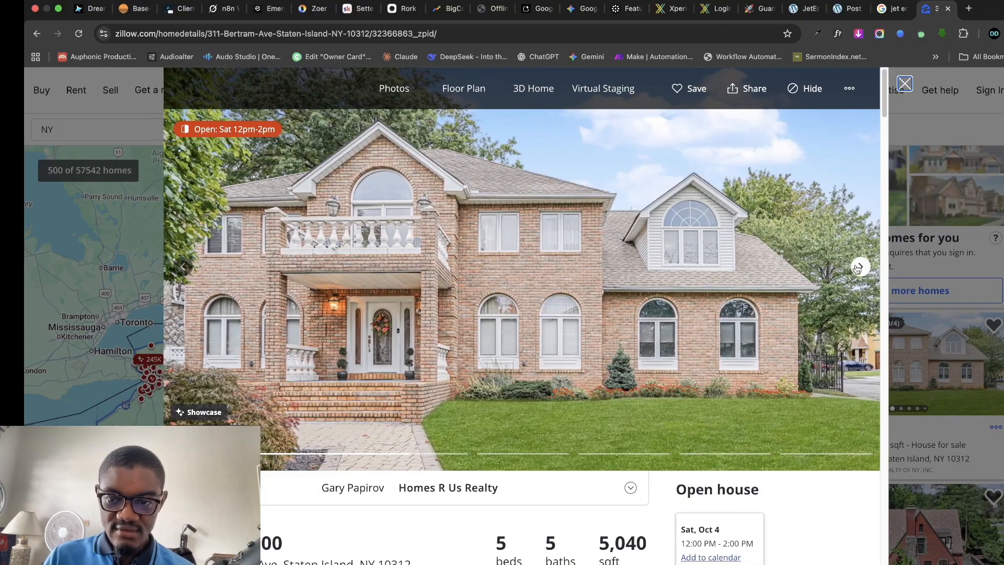
- Browse forward through the listing's photos until the gallery returns to the brick exterior
click(858, 268)
click(861, 268)
click(862, 270)
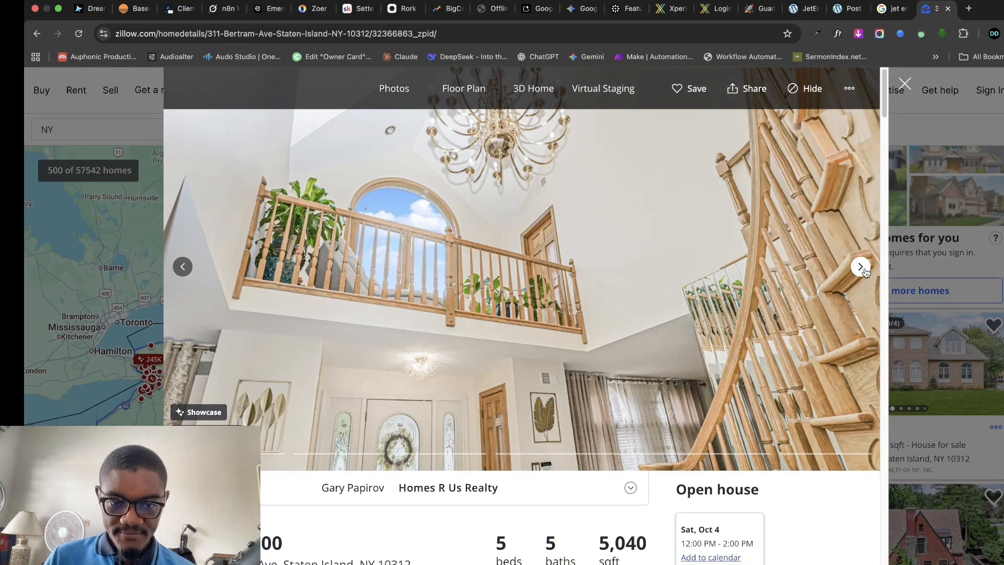
click(862, 269)
click(861, 268)
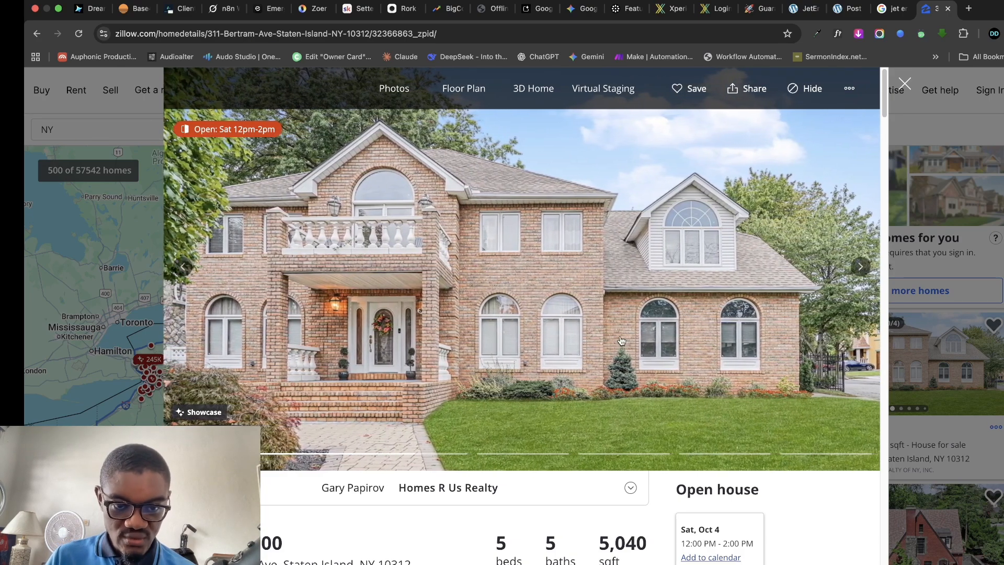
click(860, 268)
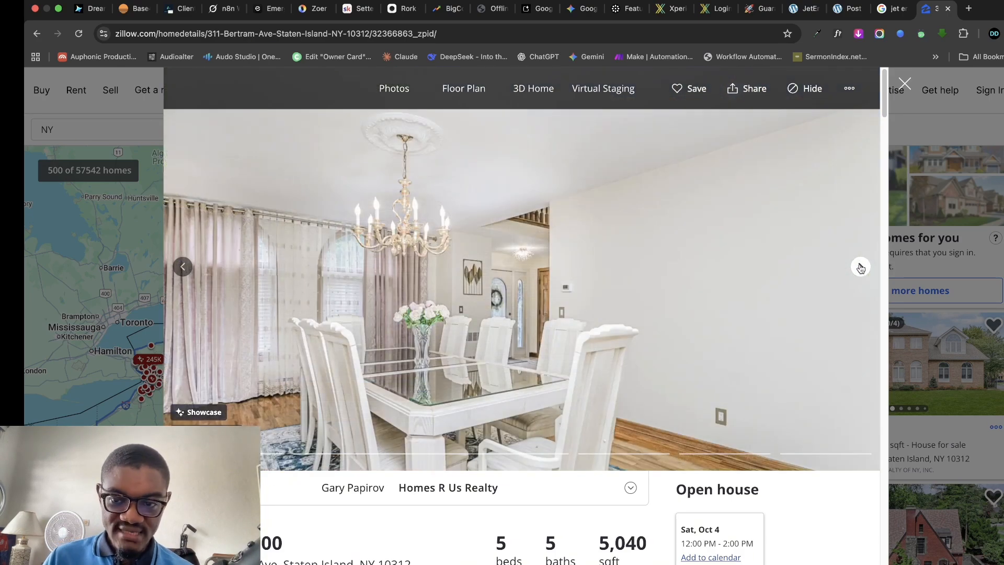
click(861, 268)
click(860, 267)
click(861, 268)
click(860, 267)
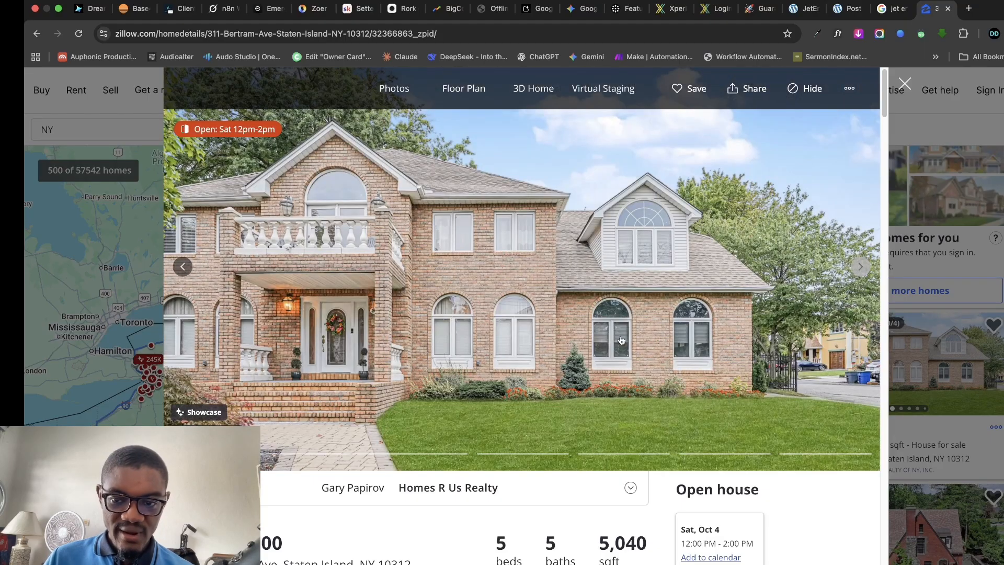
scroll(622, 341, down, 3)
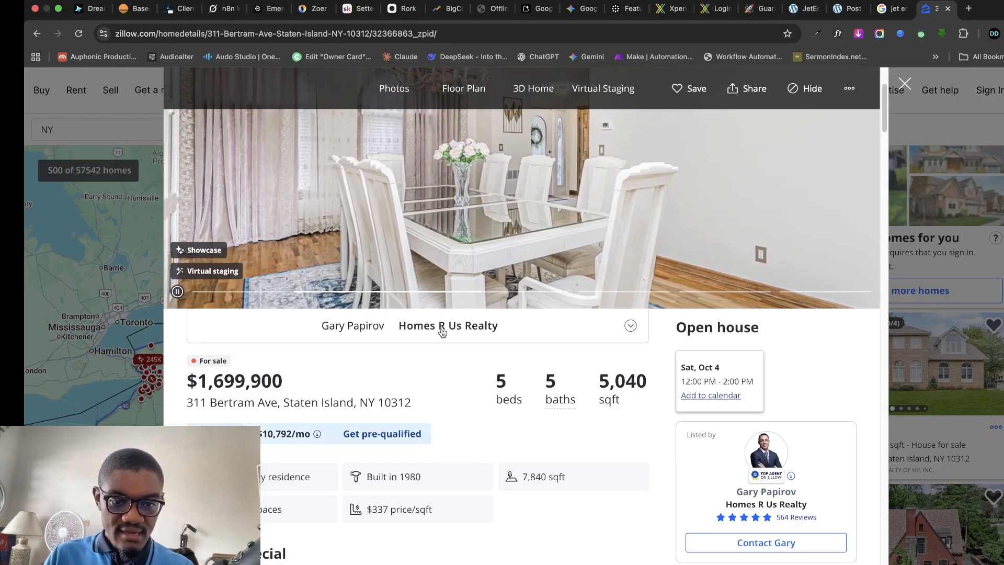
scroll(319, 413, down, 1)
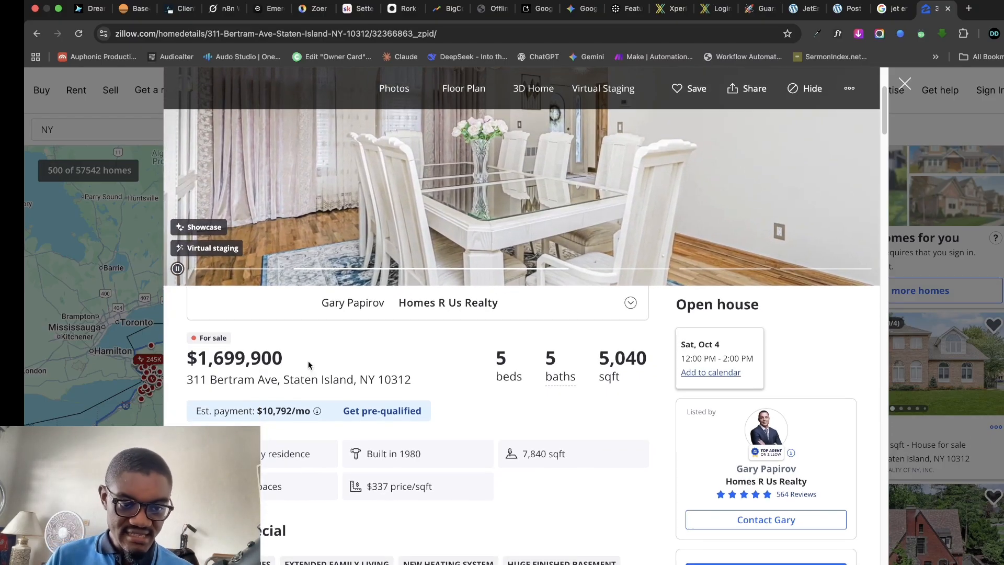
triple_click(389, 378)
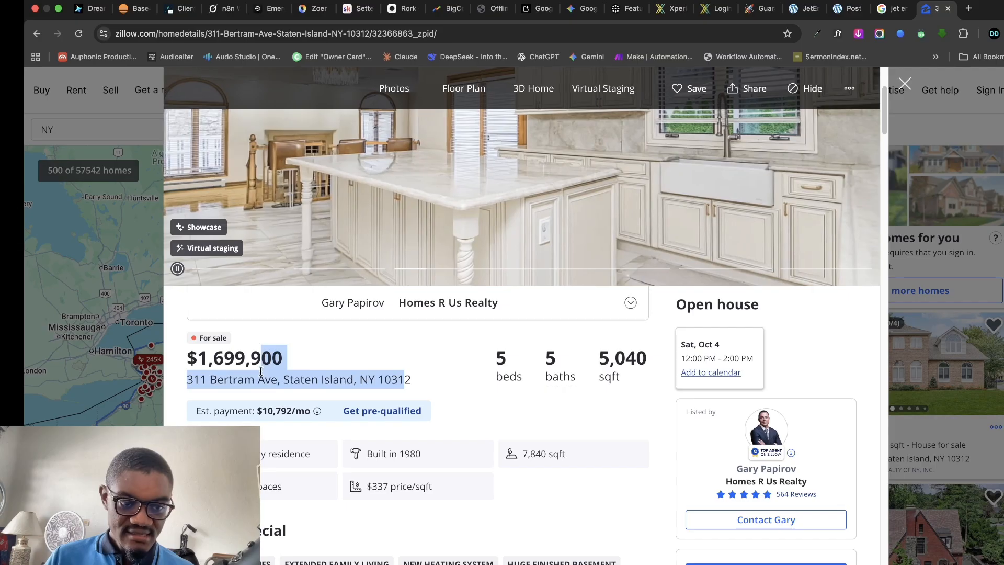
click(552, 411)
scroll(551, 406, down, 5)
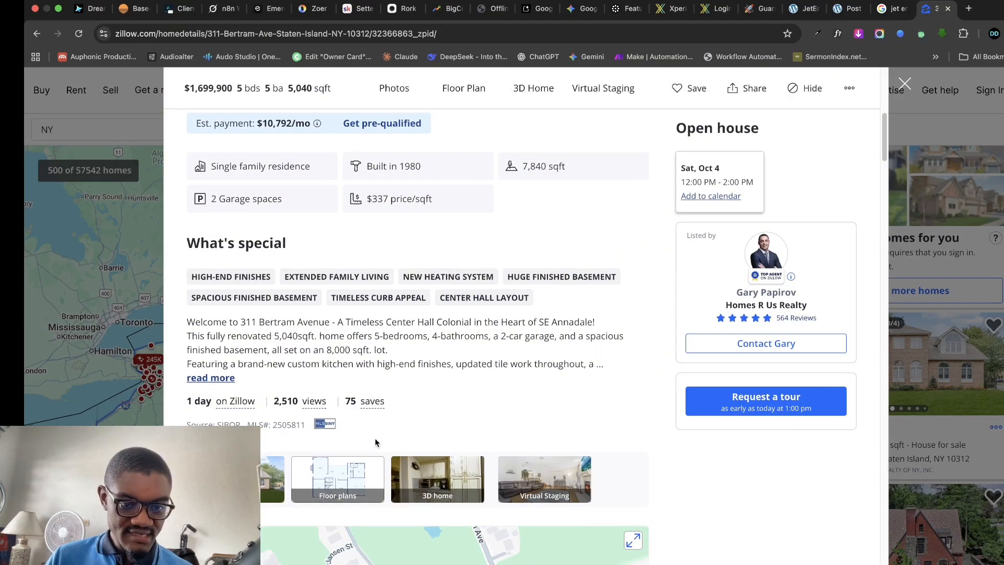
scroll(317, 395, down, 5)
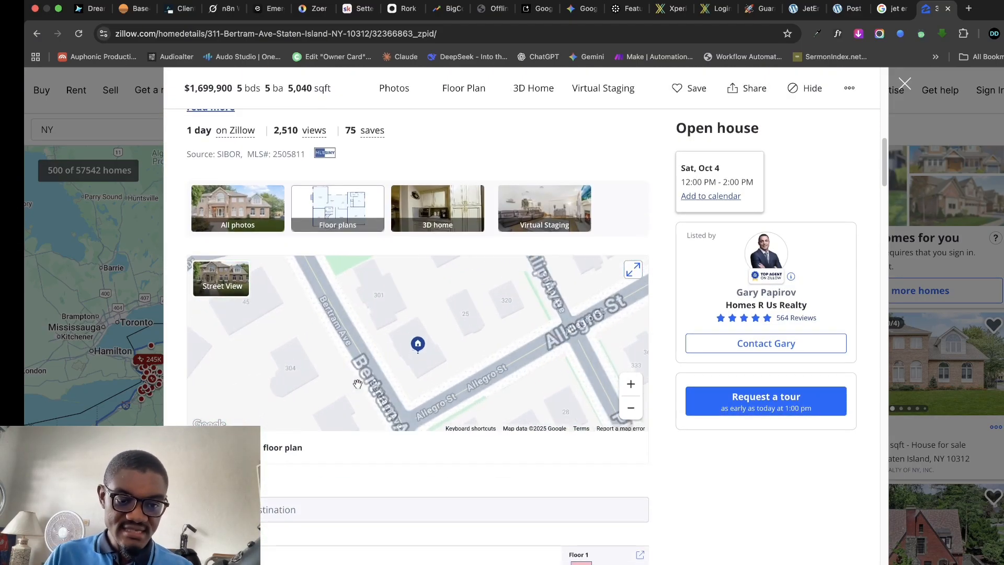
scroll(303, 492, up, 10)
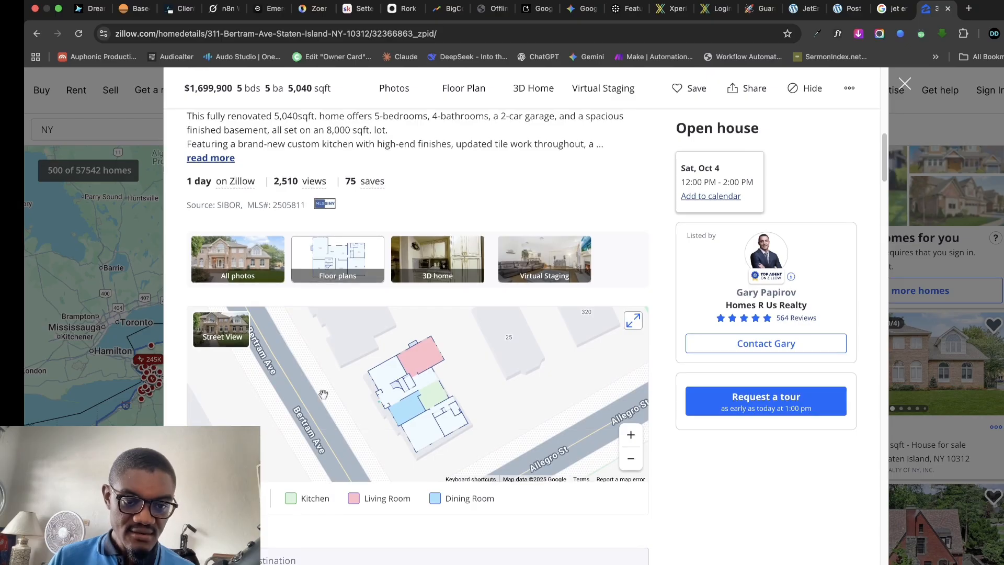
scroll(449, 417, up, 3)
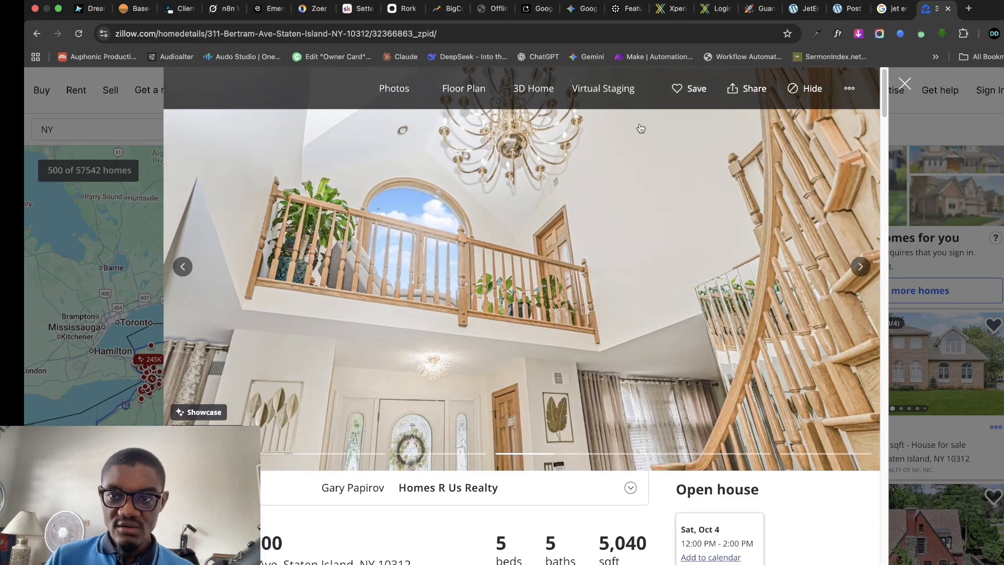
- Review the JetEngine post-type editor and its meta fields, glancing back at the Zillow listing
click(842, 13)
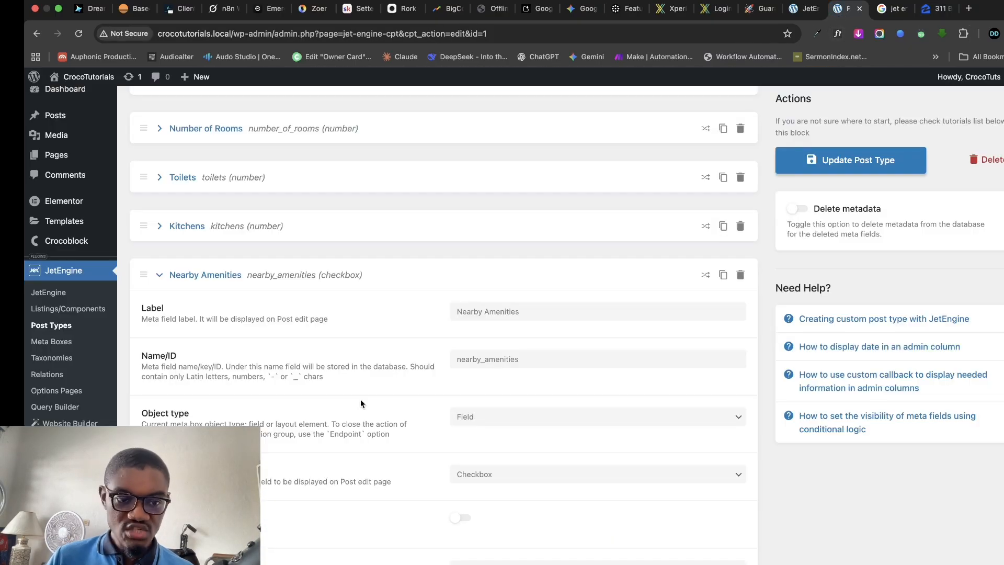
scroll(361, 408, up, 8)
scroll(178, 381, down, 6)
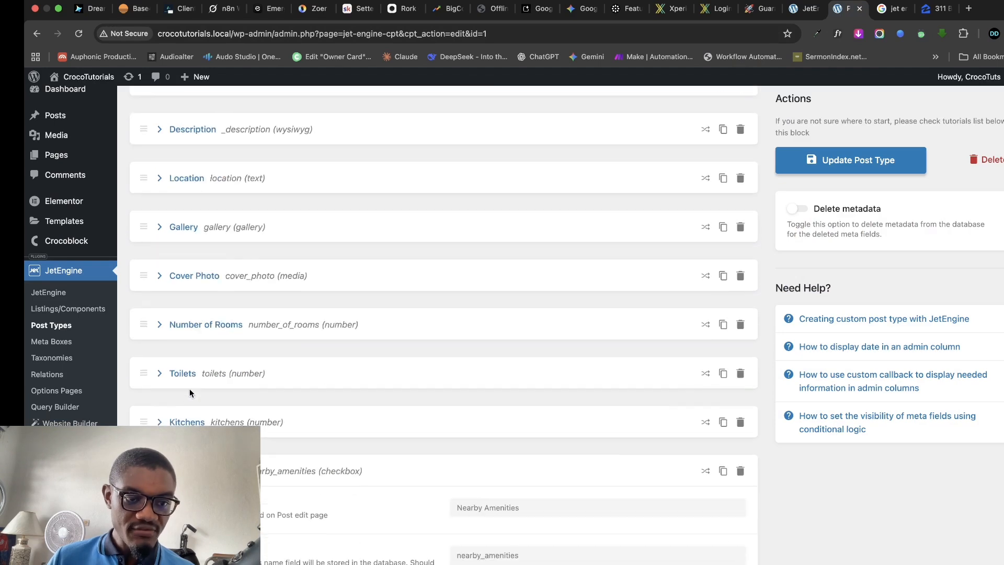
scroll(204, 267, up, 2)
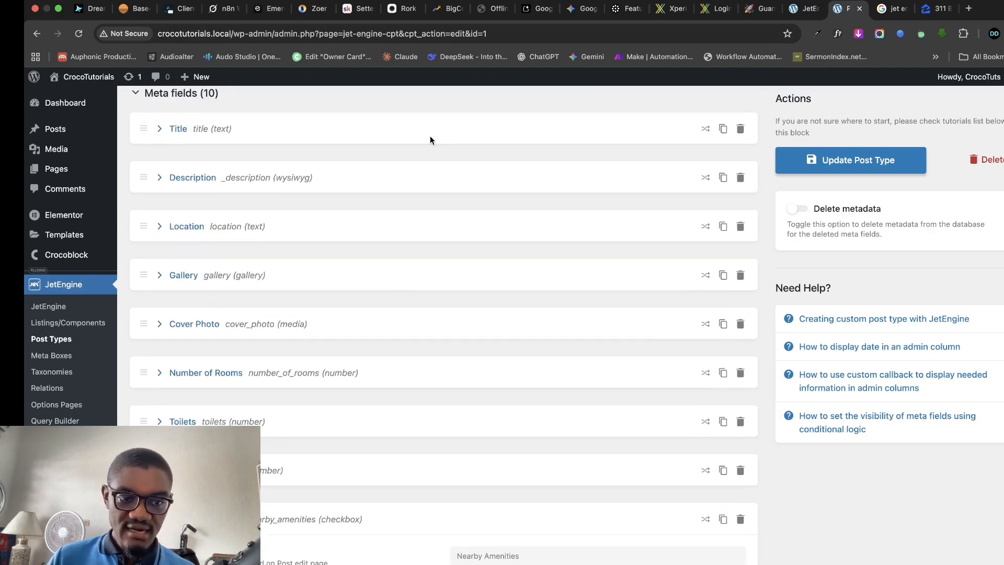
scroll(430, 140, up, 1)
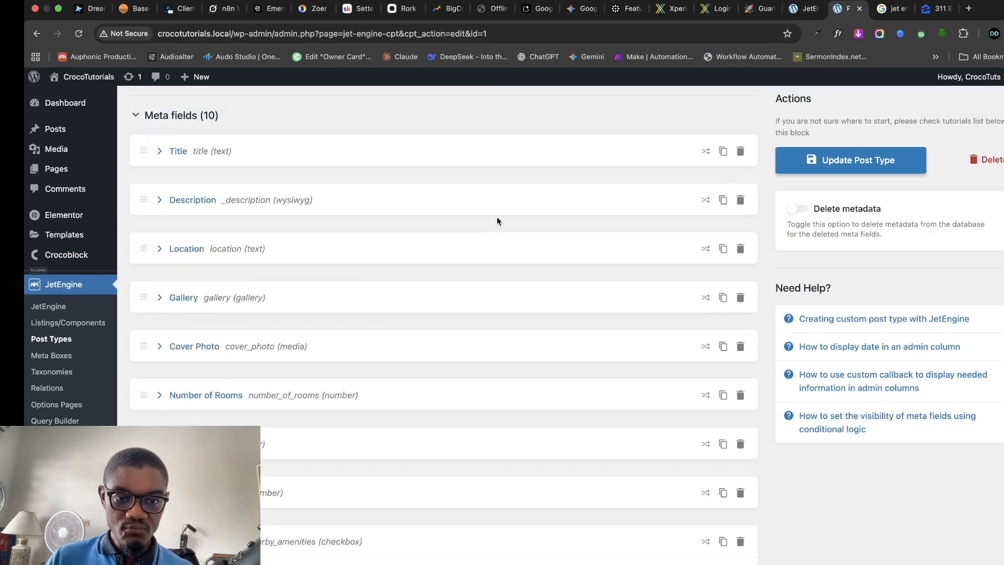
click(936, 9)
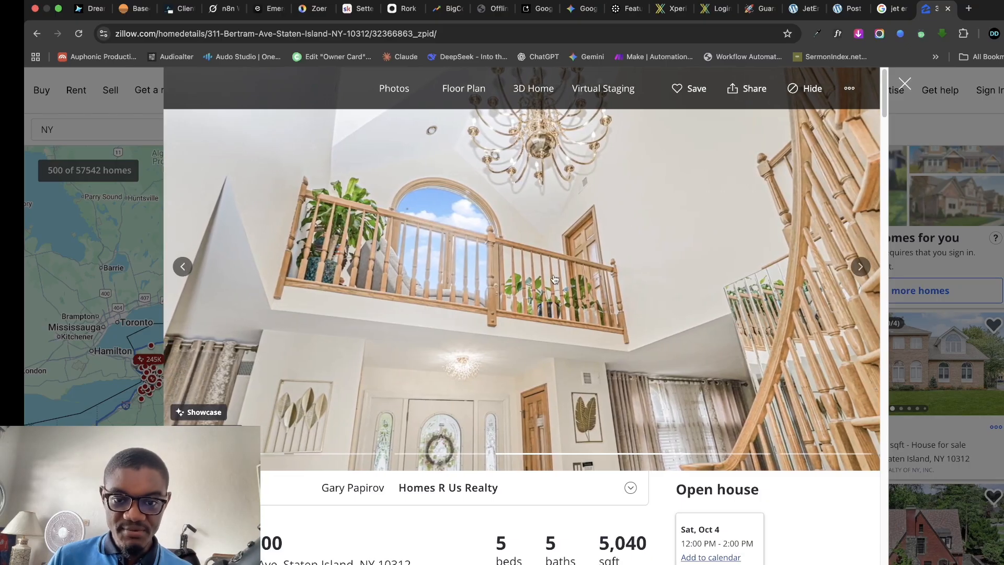
scroll(566, 355, down, 15)
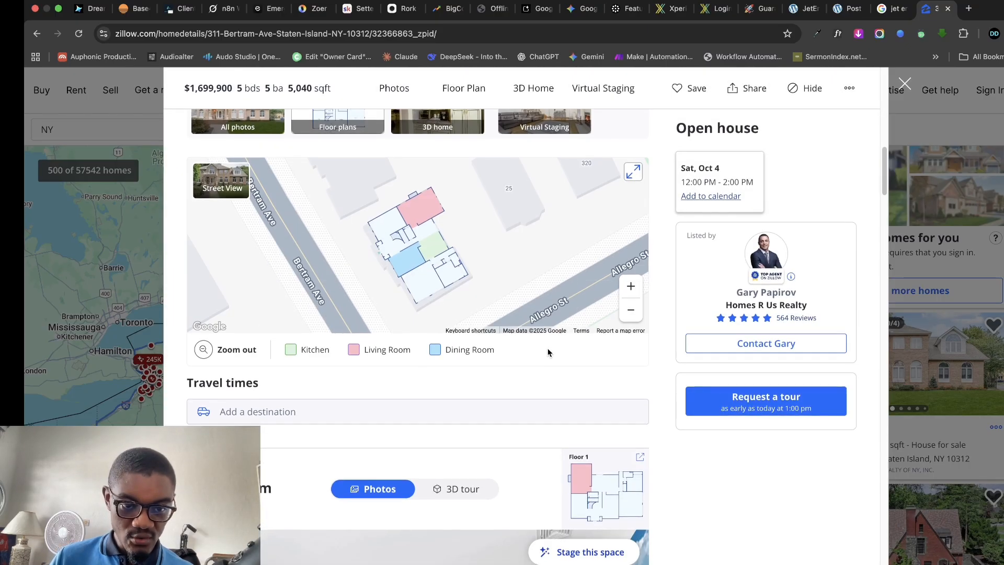
scroll(549, 349, down, 1)
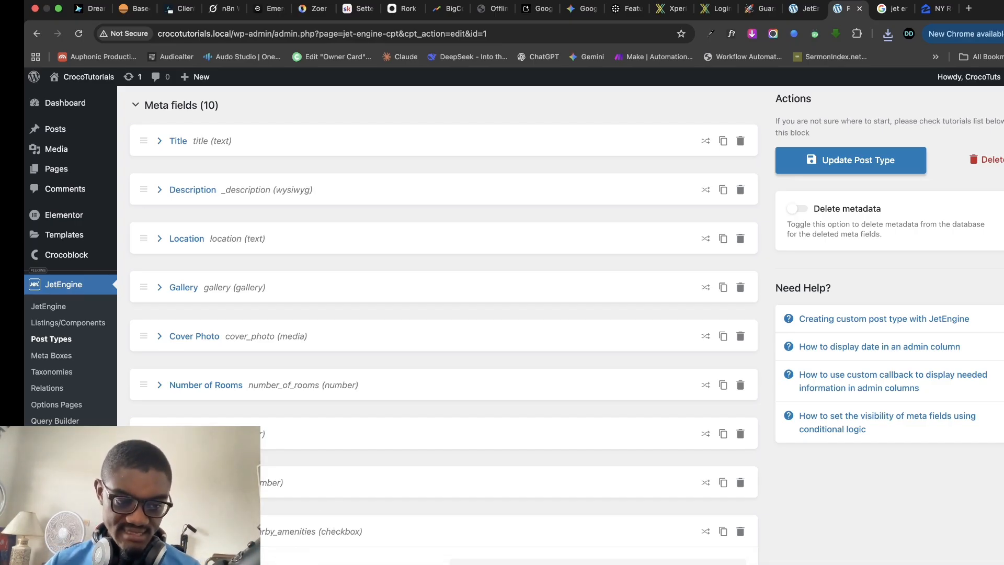
scroll(443, 314, down, 6)
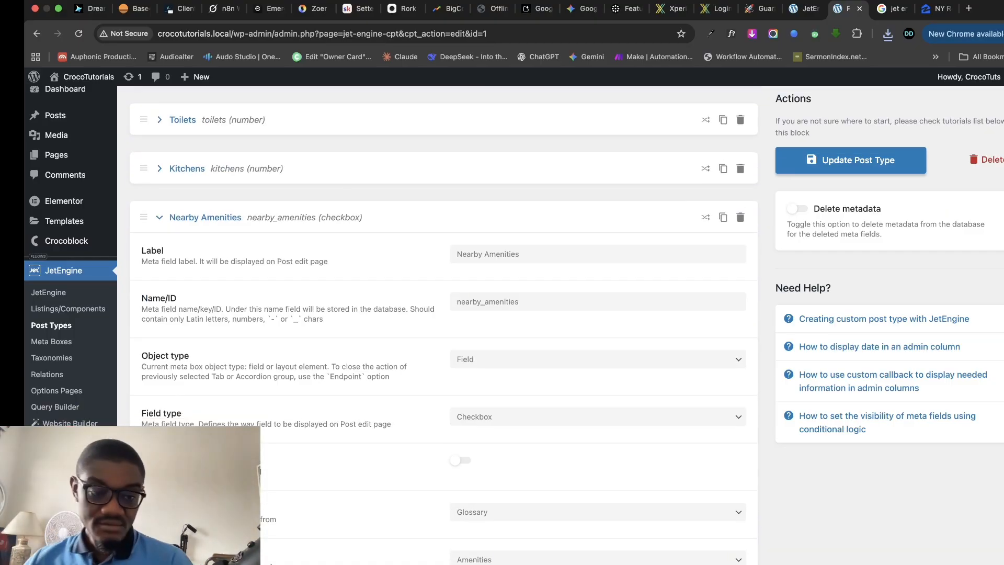
- Collapse Nearby Amenities and add a new meta field labelled 'Location'
click(160, 217)
click(287, 479)
scroll(439, 390, down, 5)
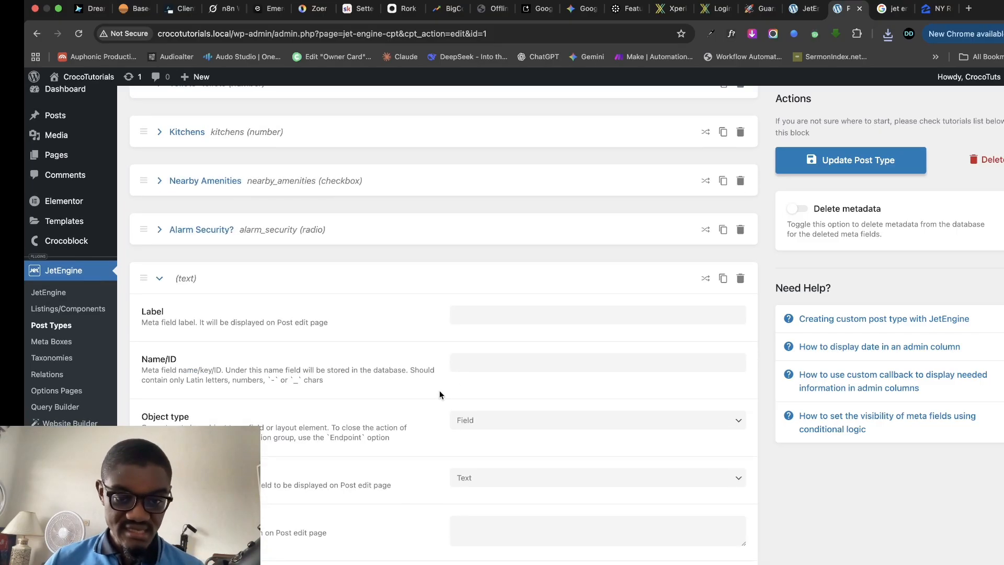
click(495, 321)
text(Loc)
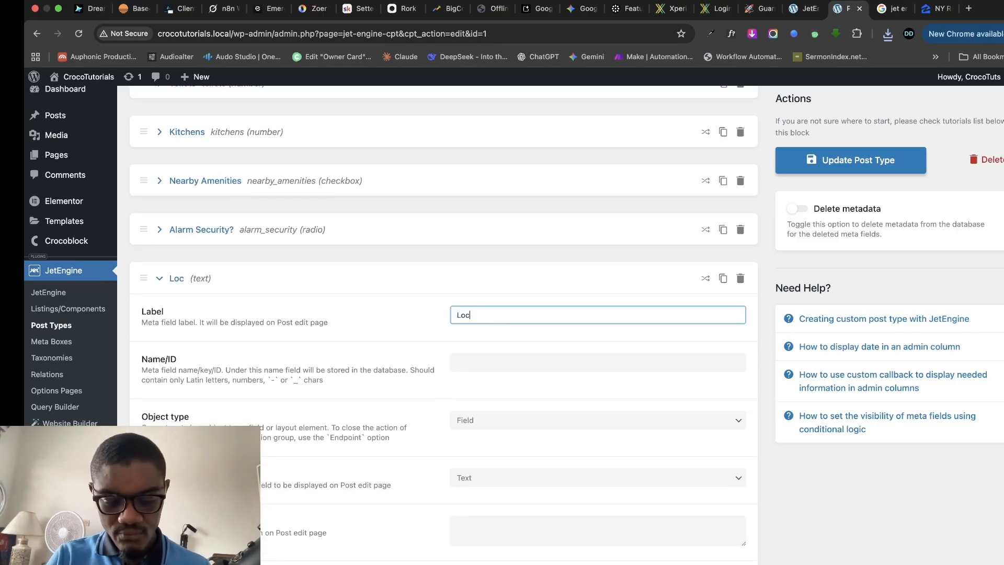
text(ation)
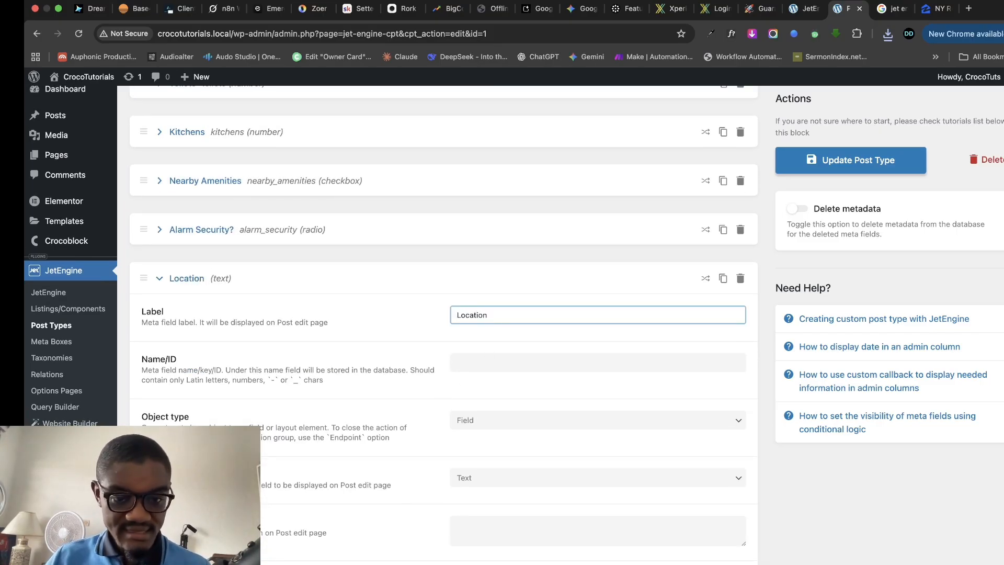
click(502, 360)
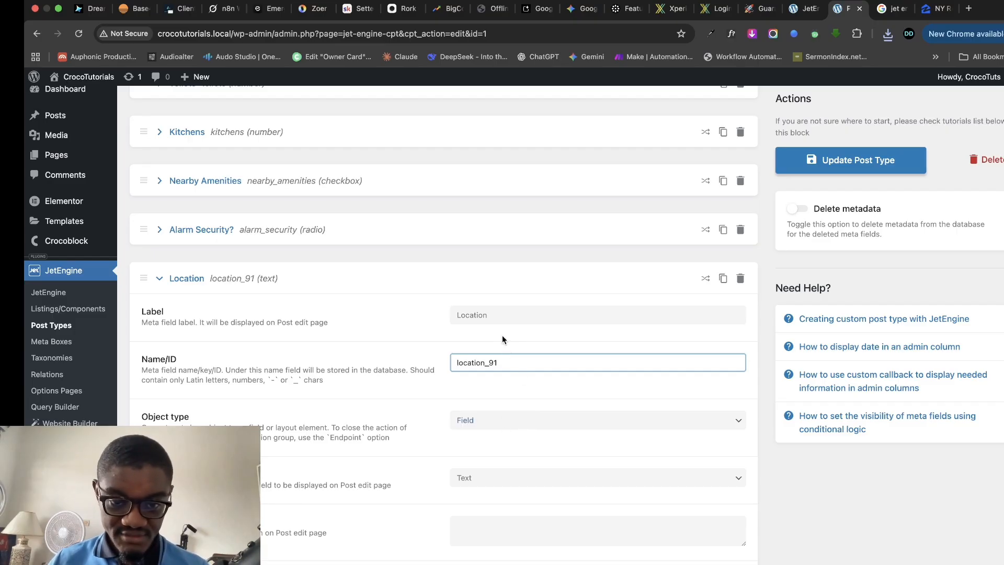
scroll(397, 279, up, 10)
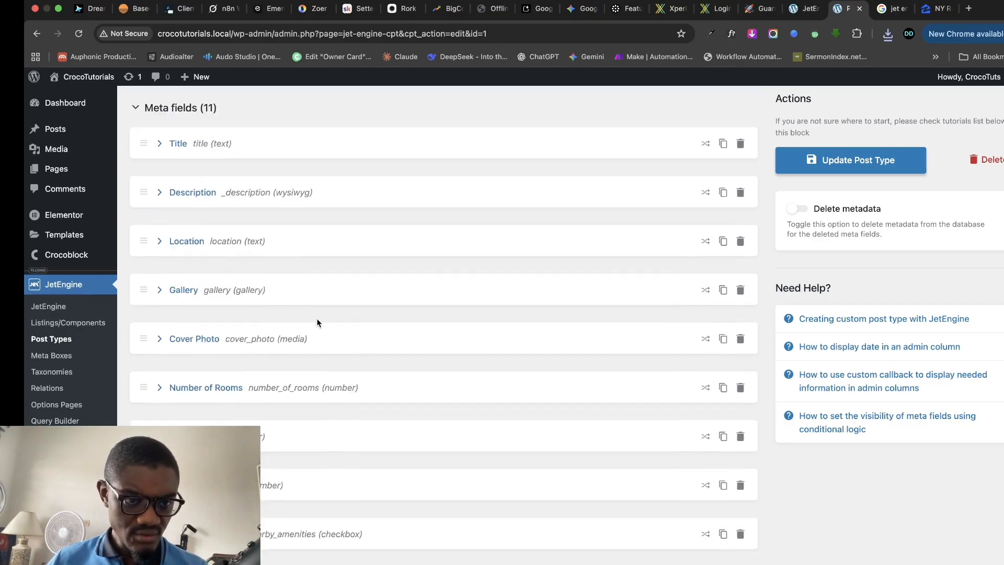
scroll(267, 332, down, 10)
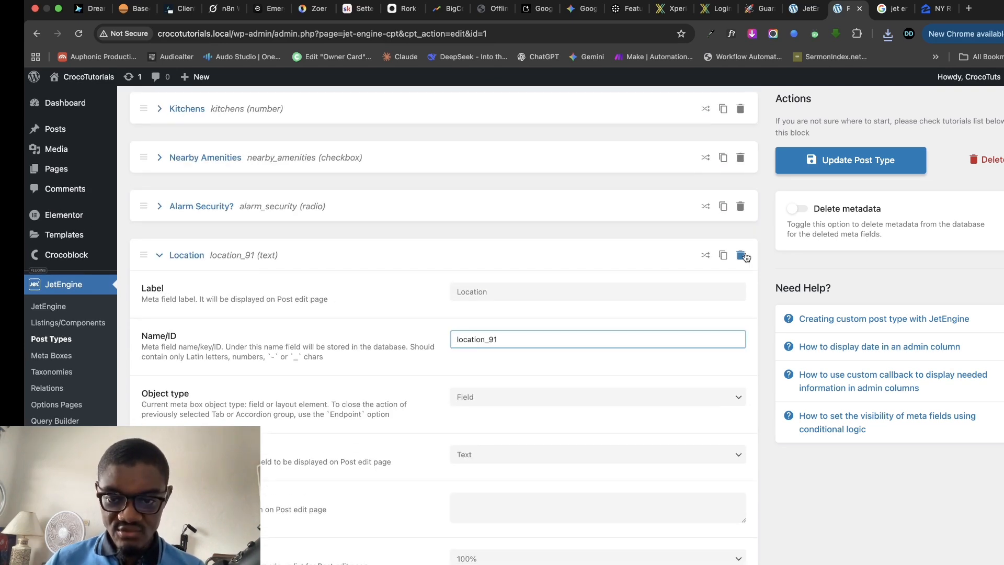
- Delete the duplicate location_91 field and save the post type
click(742, 256)
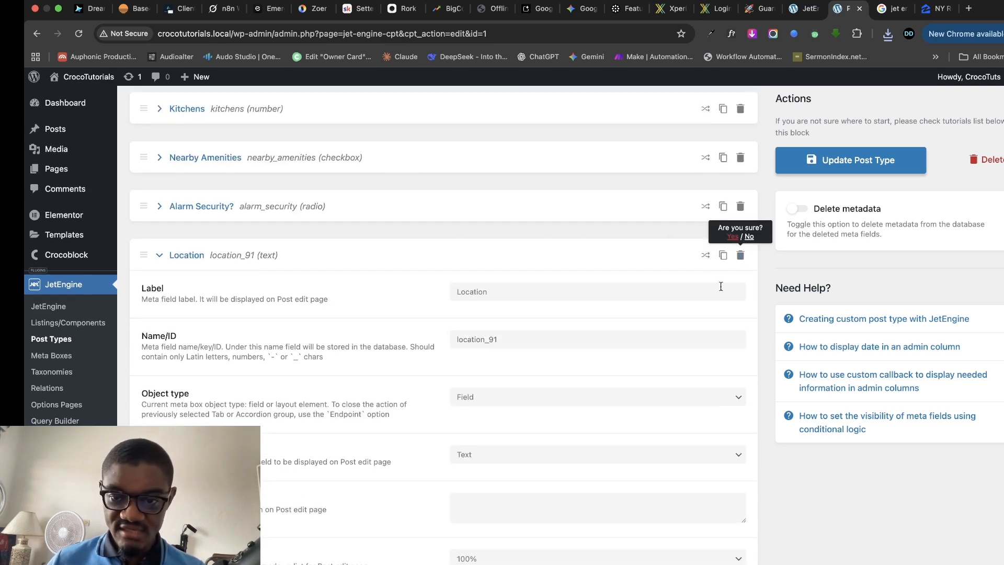
click(733, 239)
click(851, 161)
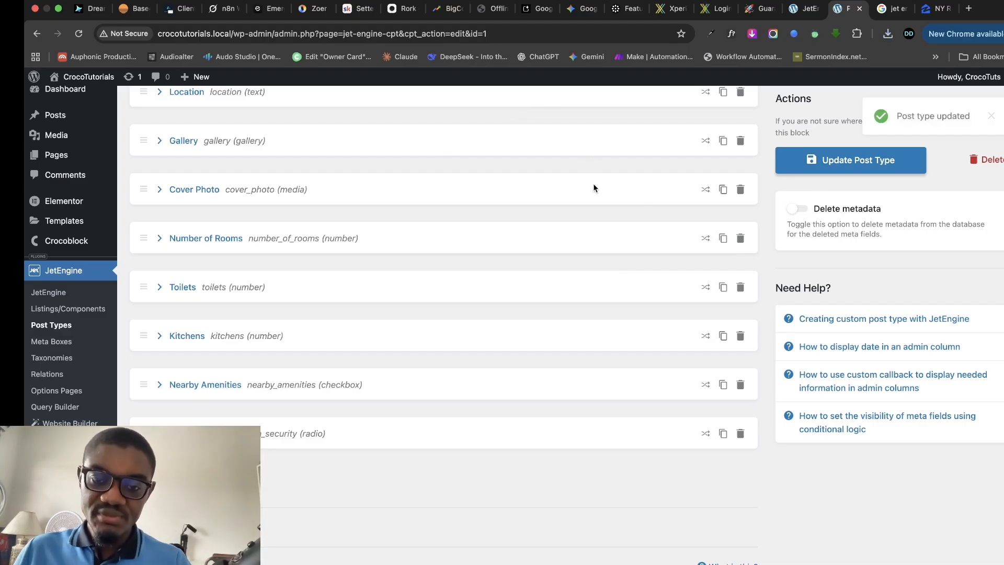
- Switch to the JetEngine glossaries page and move down to Templates in the admin sidebar
click(798, 15)
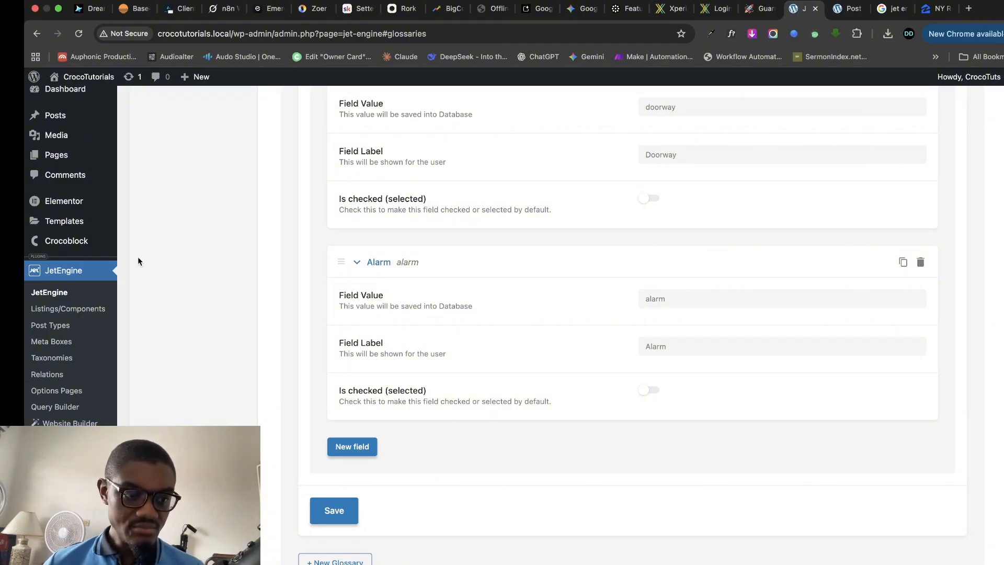
scroll(68, 292, down, 1)
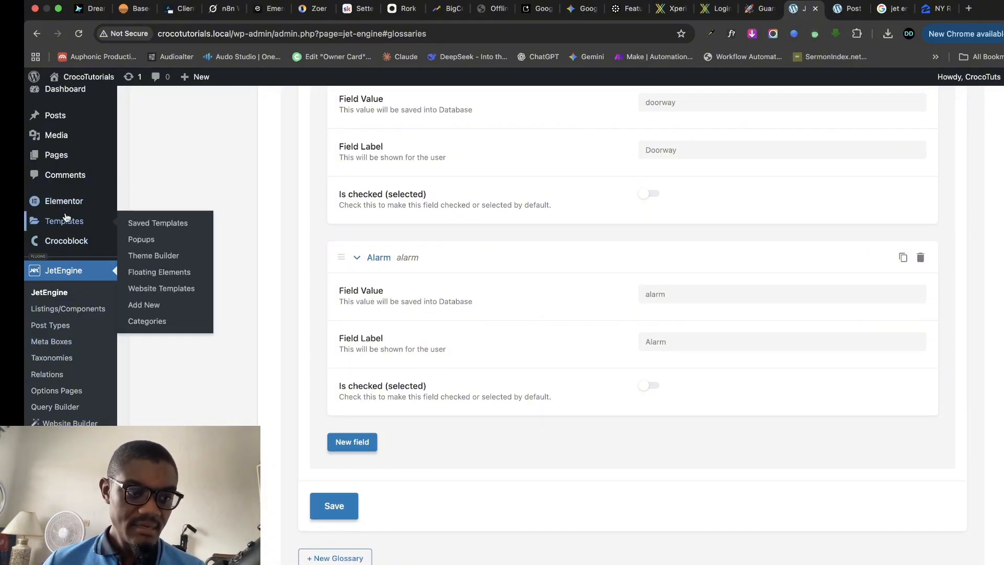
mouse_move(68, 207)
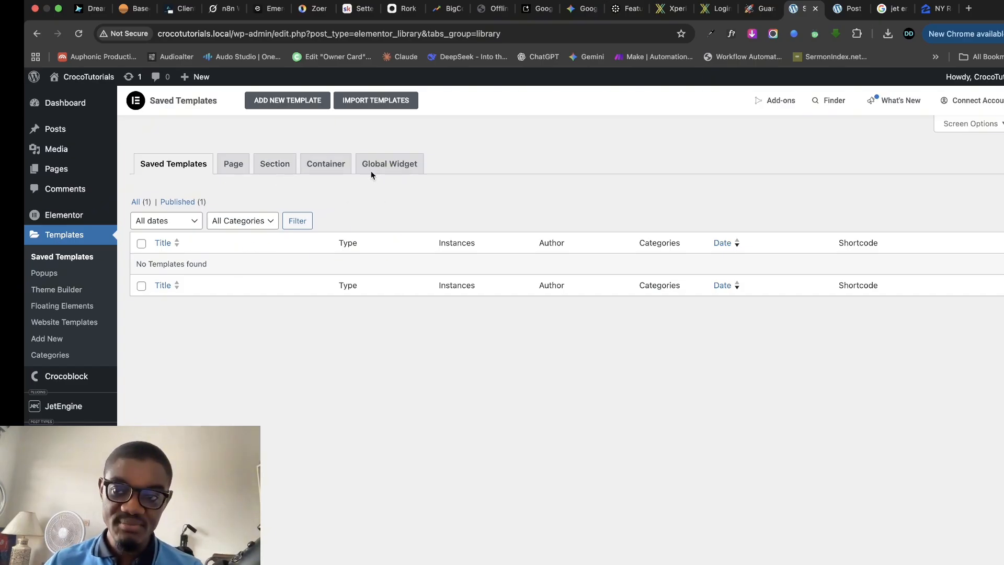
- Create a new Single Post type template named 'Property Single Post'
click(298, 102)
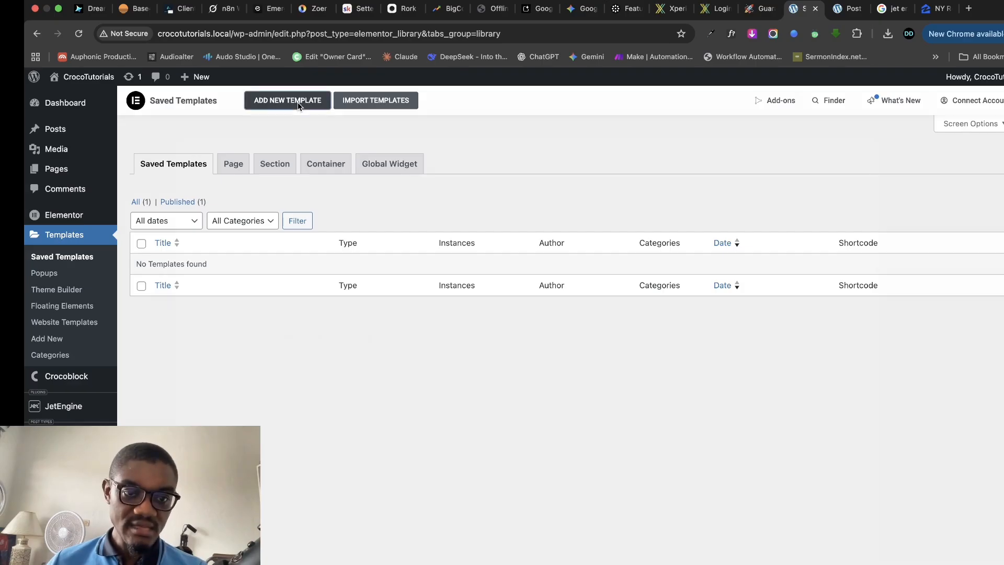
click(613, 343)
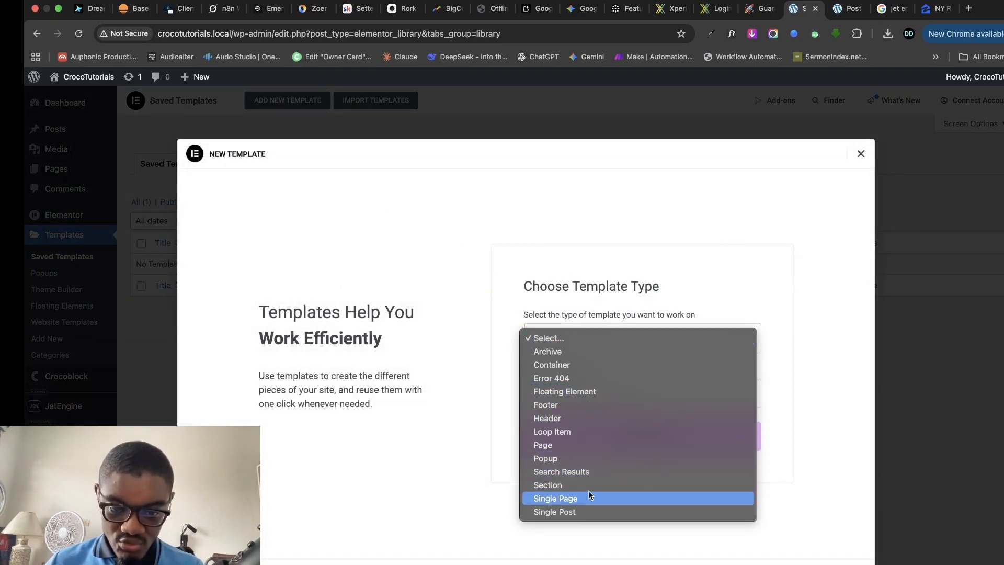
click(468, 391)
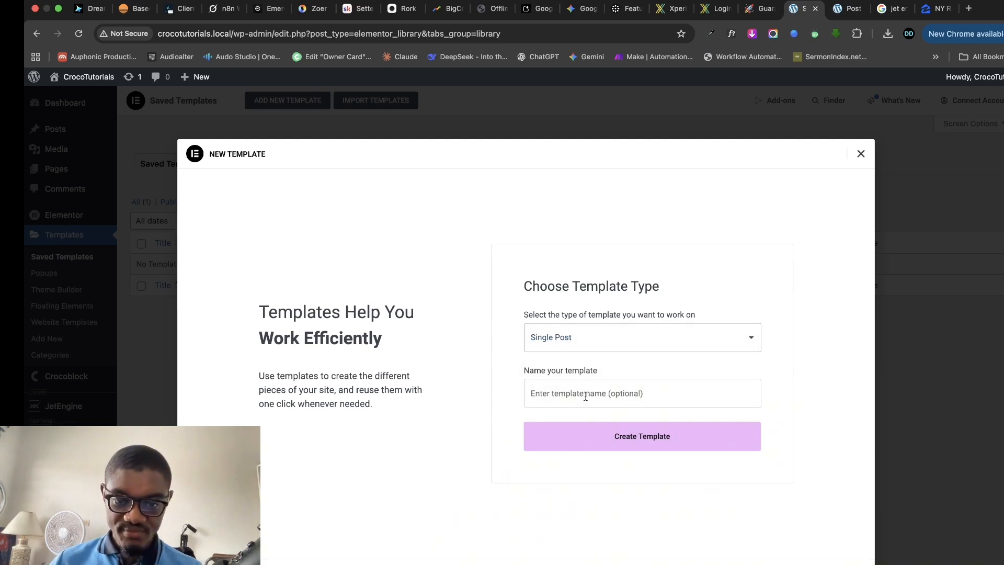
click(586, 396)
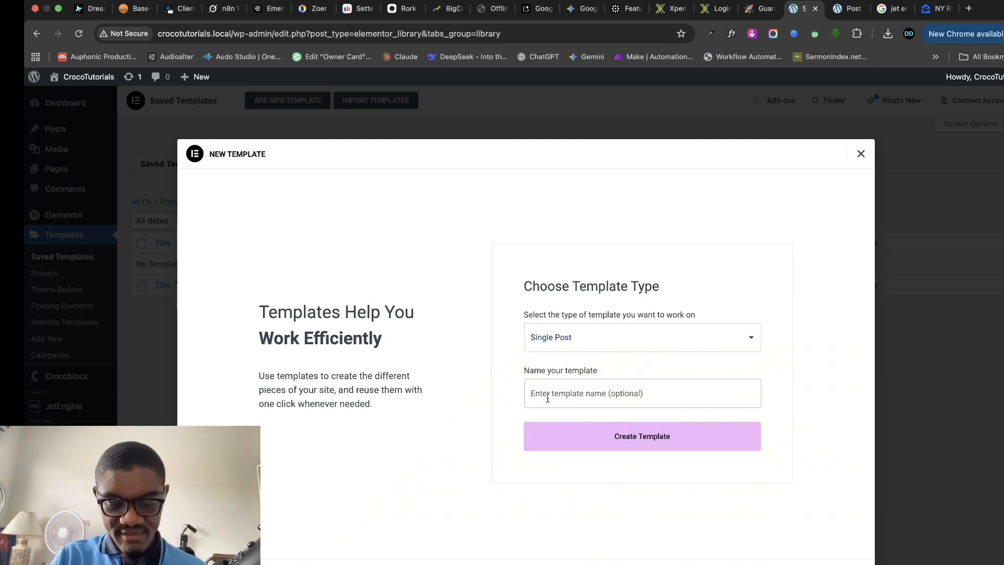
text(House)
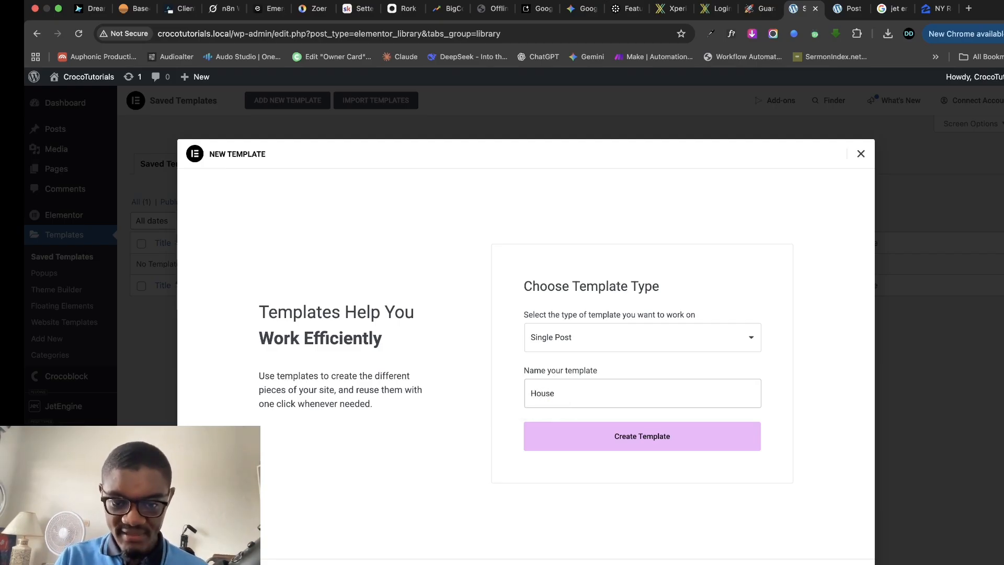
key(BackSpace)
key(BackSpace)
key(BackSpace)
key(BackSpace)
key(BackSpace)
text(pROPERTY)
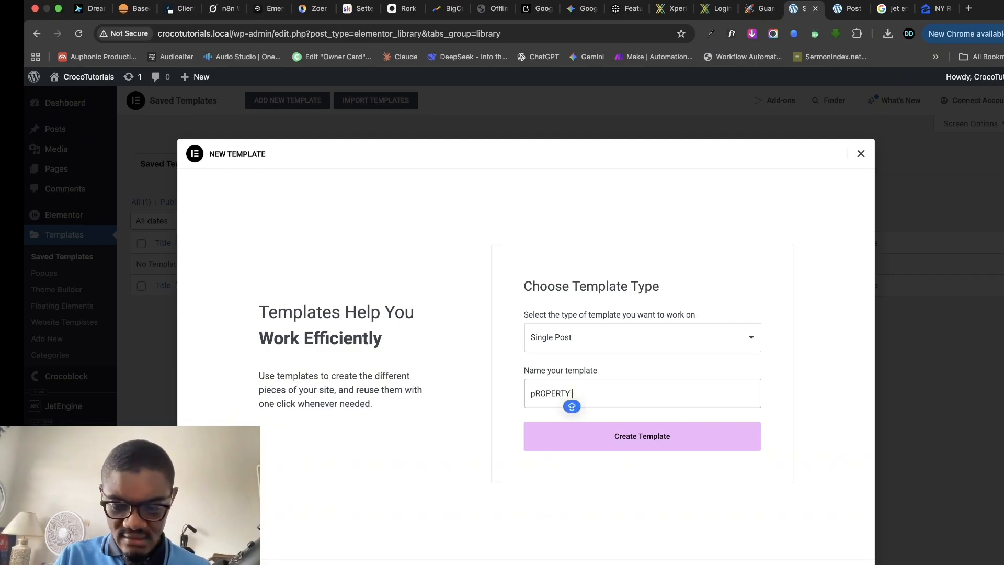
key(BackSpace)
key(BackSpace)
key(BackSpace)
text(Property Single Post)
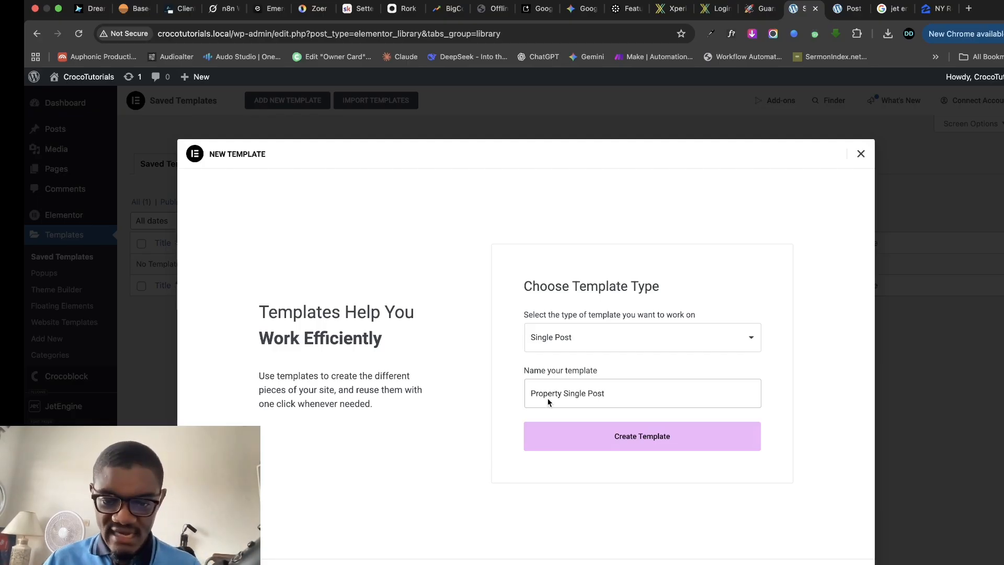
click(647, 444)
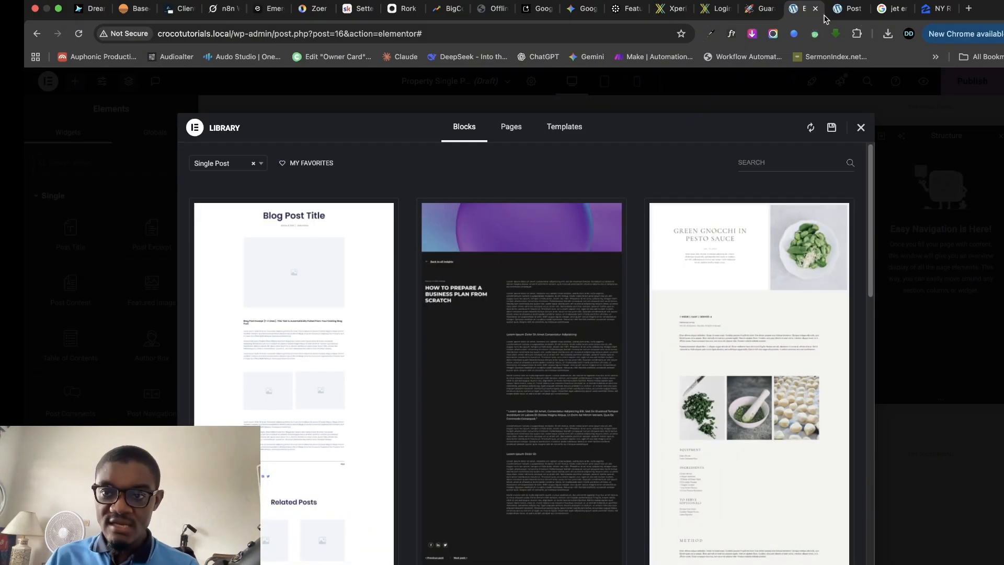
- Return to the post type settings, look through them, and open the Properties post list
click(843, 10)
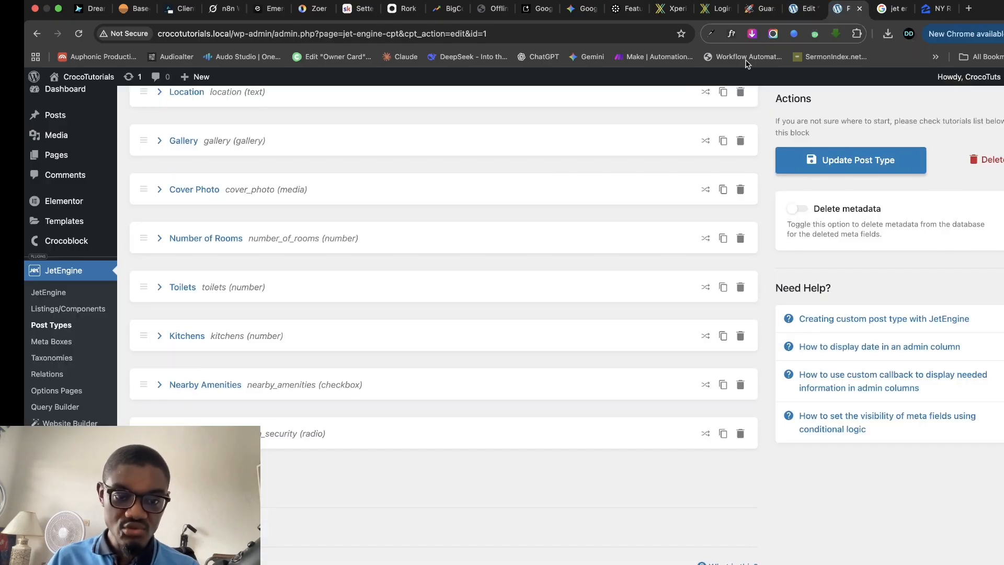
scroll(314, 356, up, 10)
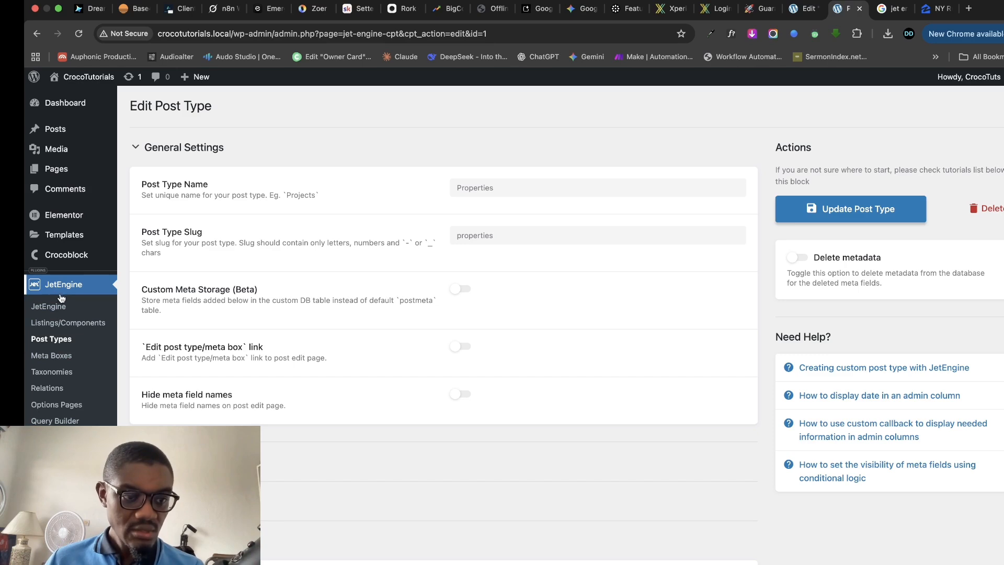
scroll(62, 298, down, 3)
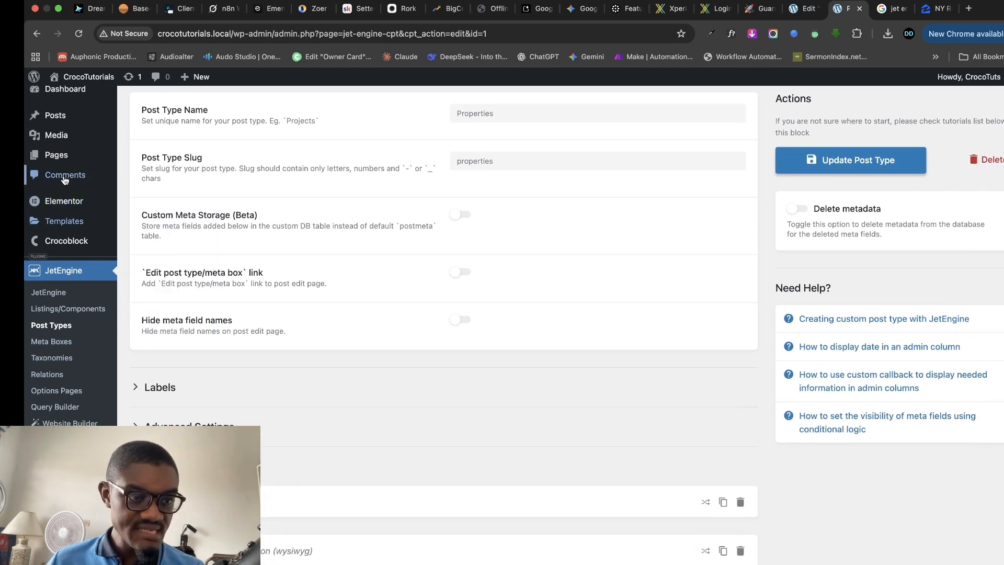
scroll(64, 180, up, 5)
scroll(67, 394, down, 10)
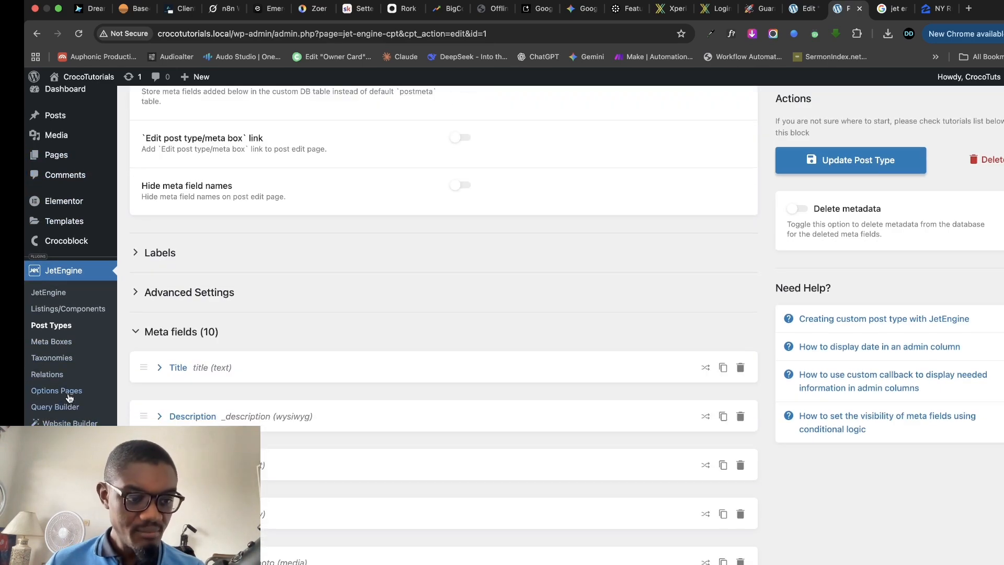
click(64, 454)
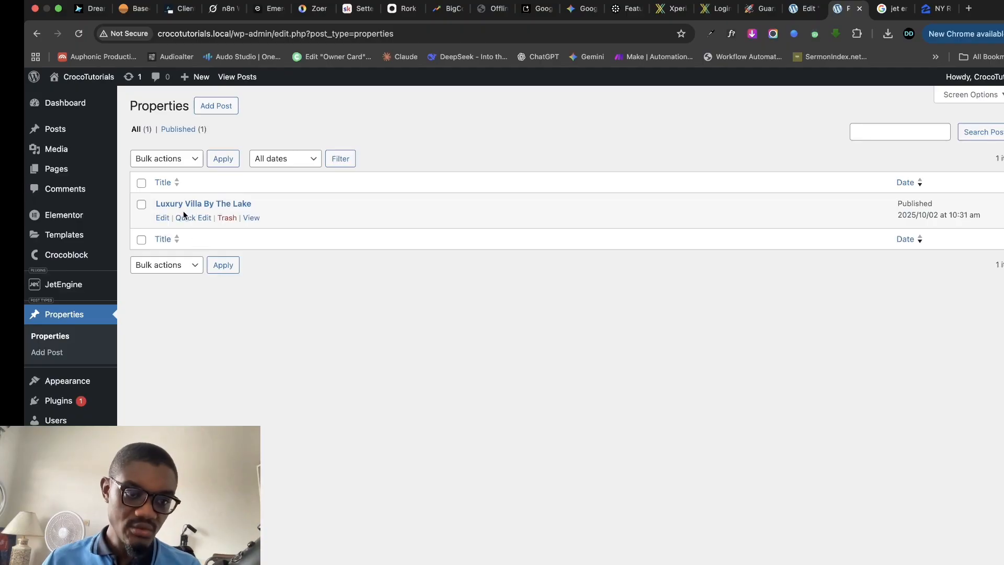
- Open Luxury Villa By The Lake for editing and review its description, Location and Gallery fields
click(163, 220)
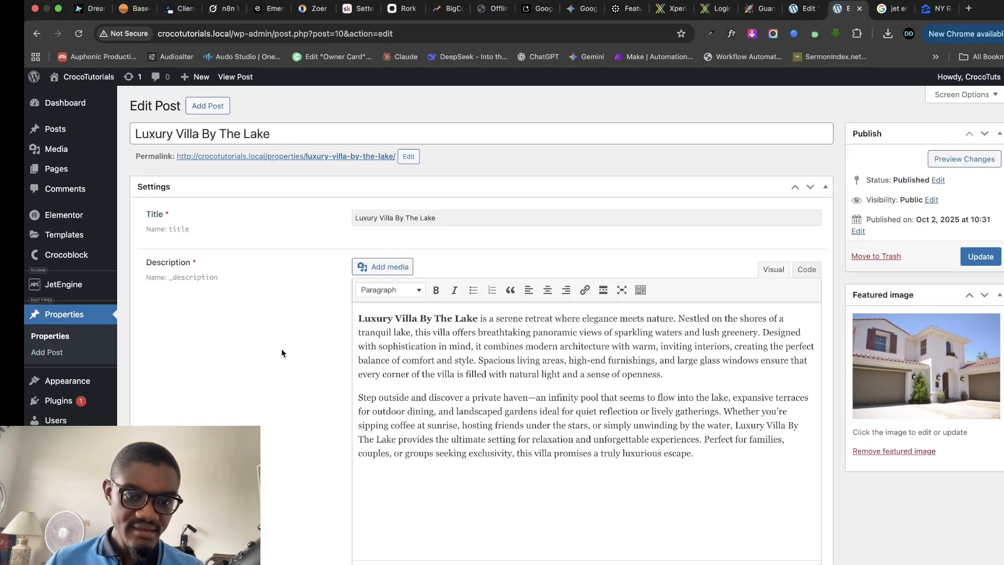
scroll(504, 384, down, 20)
scroll(403, 432, up, 20)
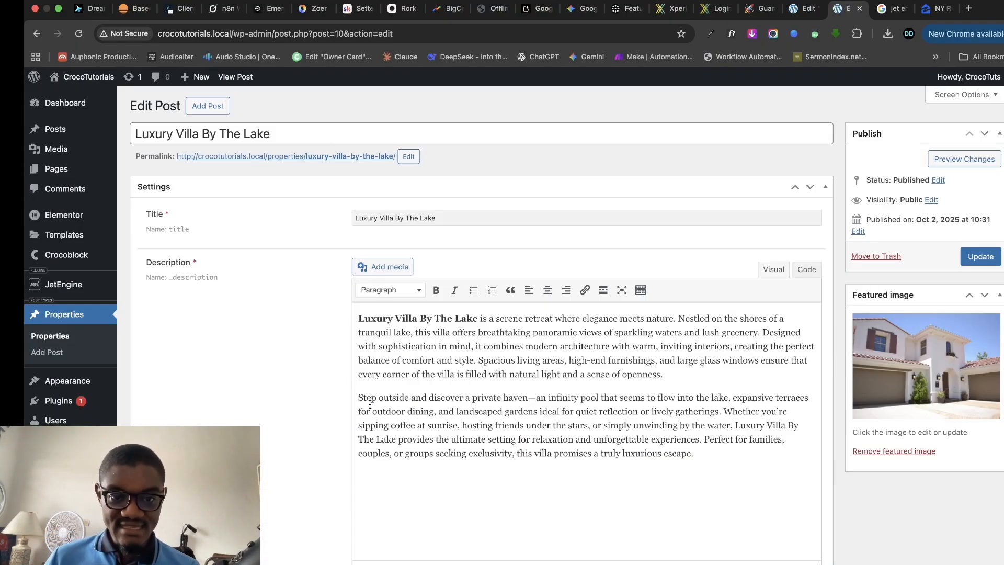
scroll(378, 428, down, 6)
scroll(378, 427, down, 15)
scroll(377, 425, up, 20)
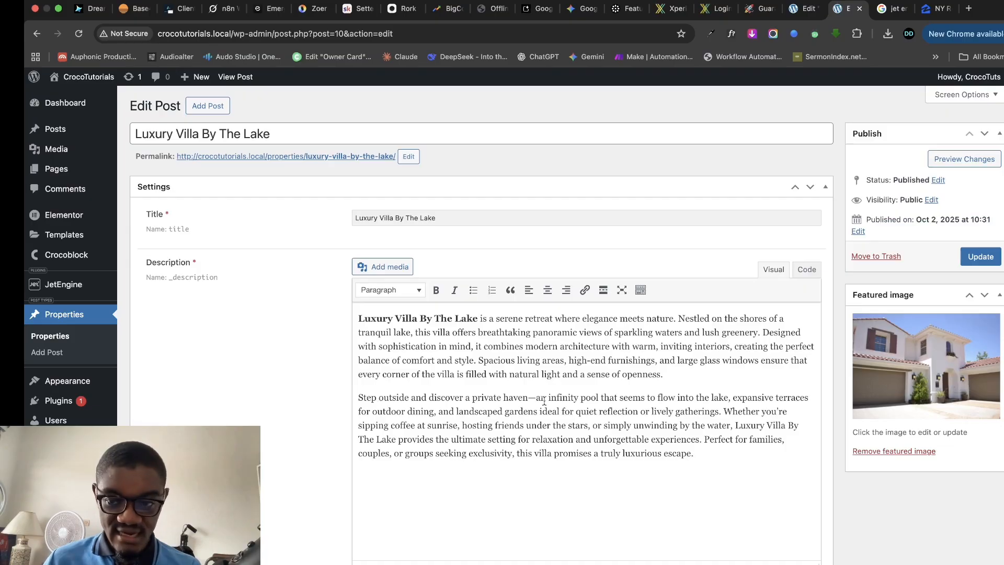
scroll(544, 400, down, 12)
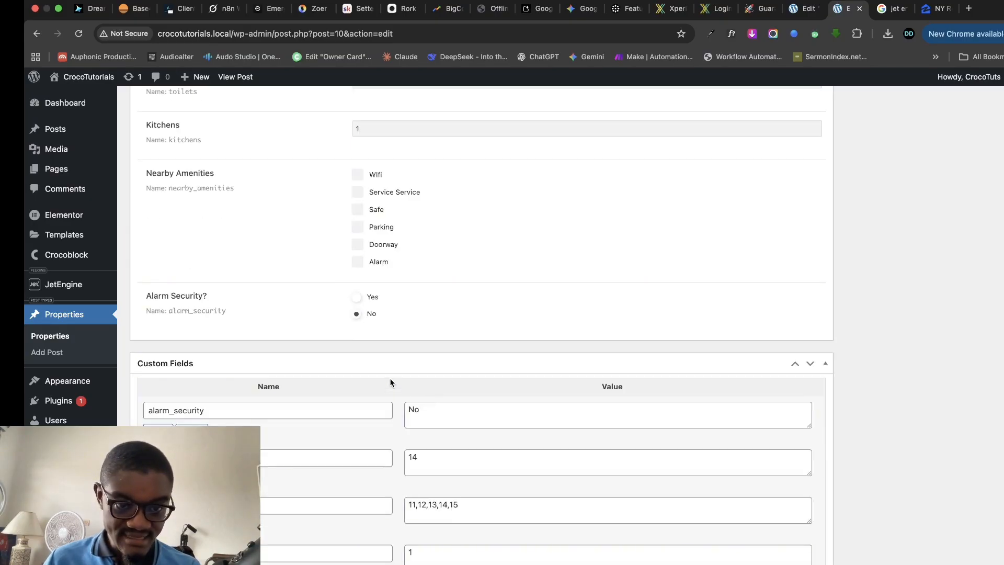
scroll(393, 371, up, 20)
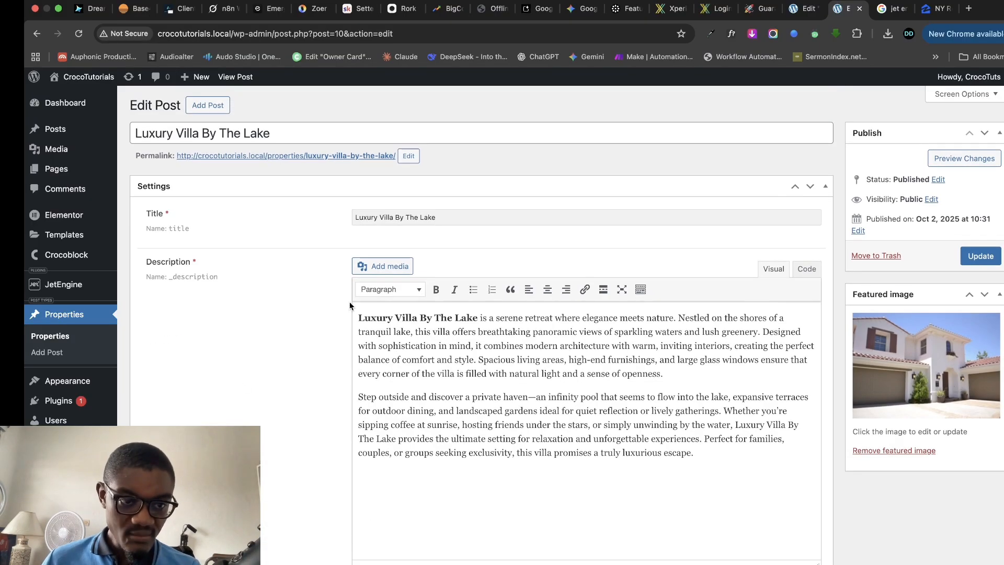
scroll(377, 340, down, 10)
scroll(402, 379, up, 2)
scroll(366, 427, down, 5)
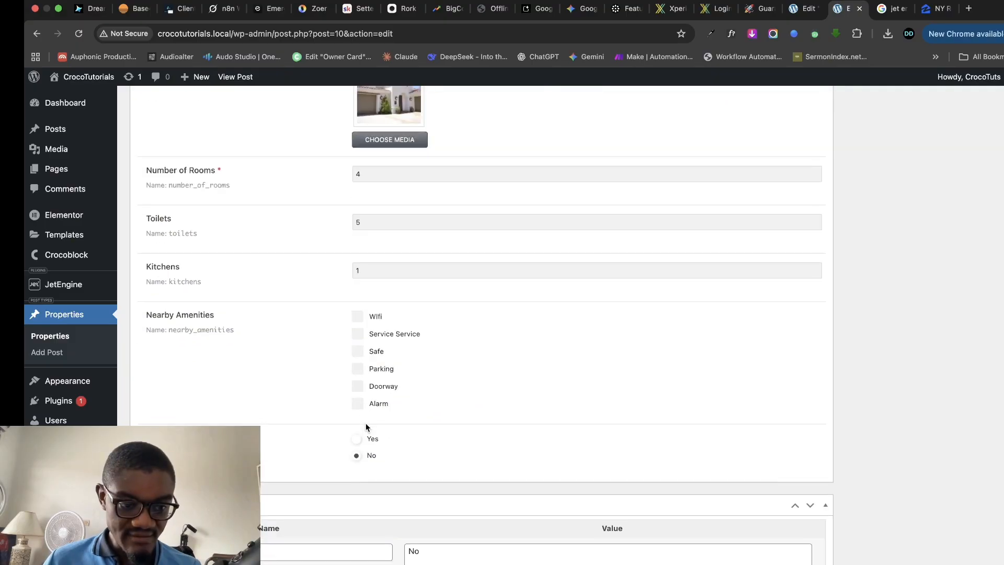
scroll(366, 423, down, 1)
scroll(366, 422, up, 15)
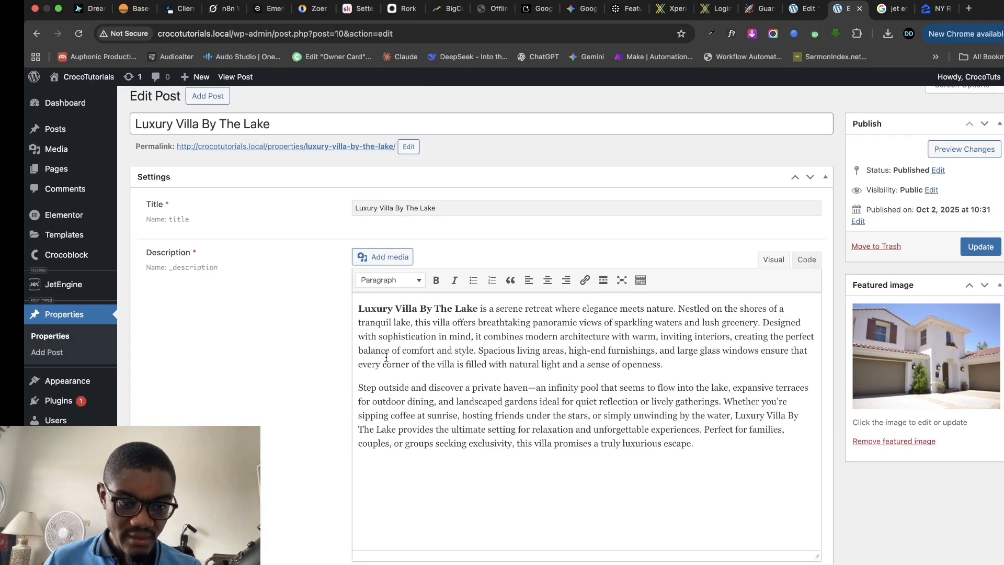
scroll(398, 361, down, 6)
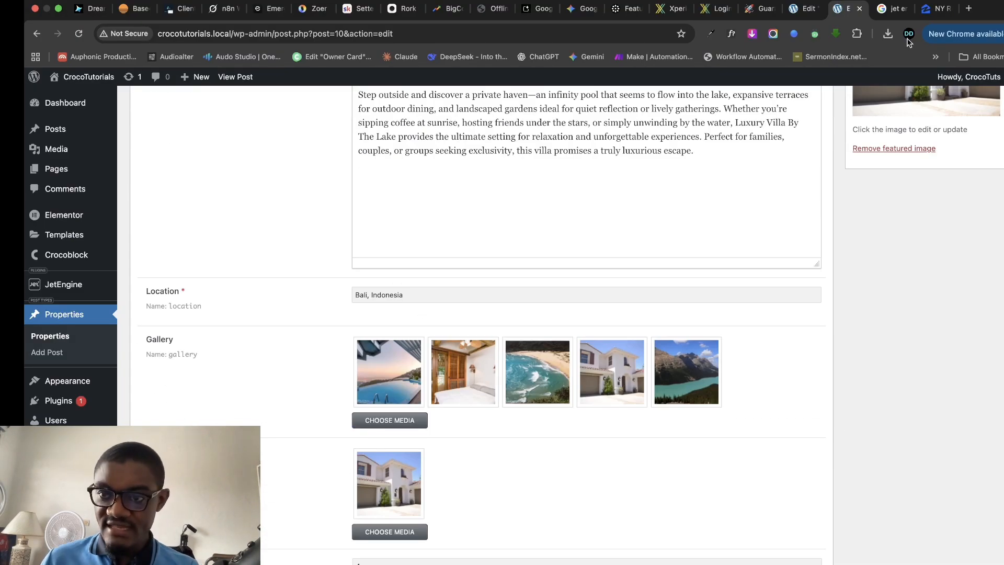
click(938, 9)
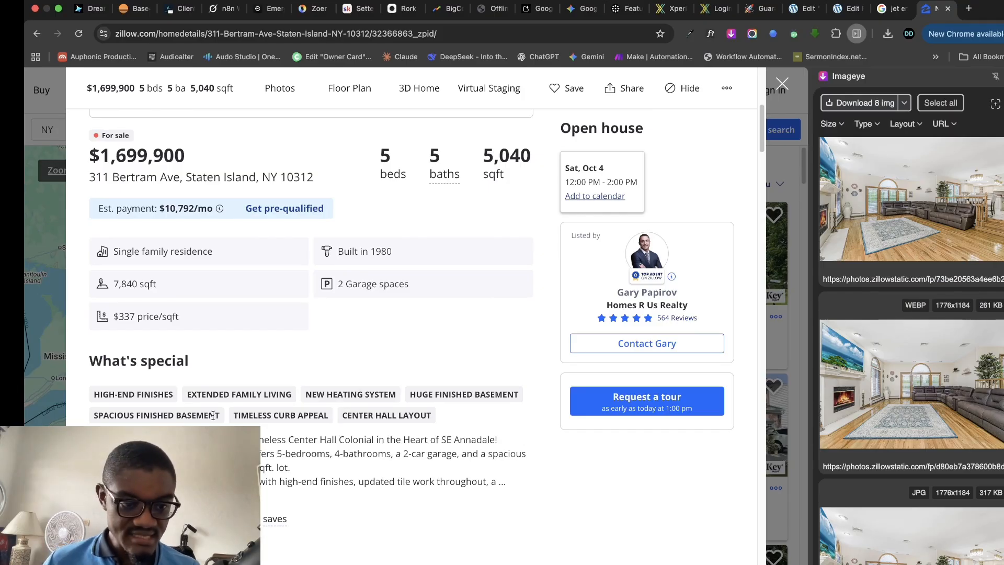
- Copy the Zillow listing's full street address
drag(92, 178, 314, 179)
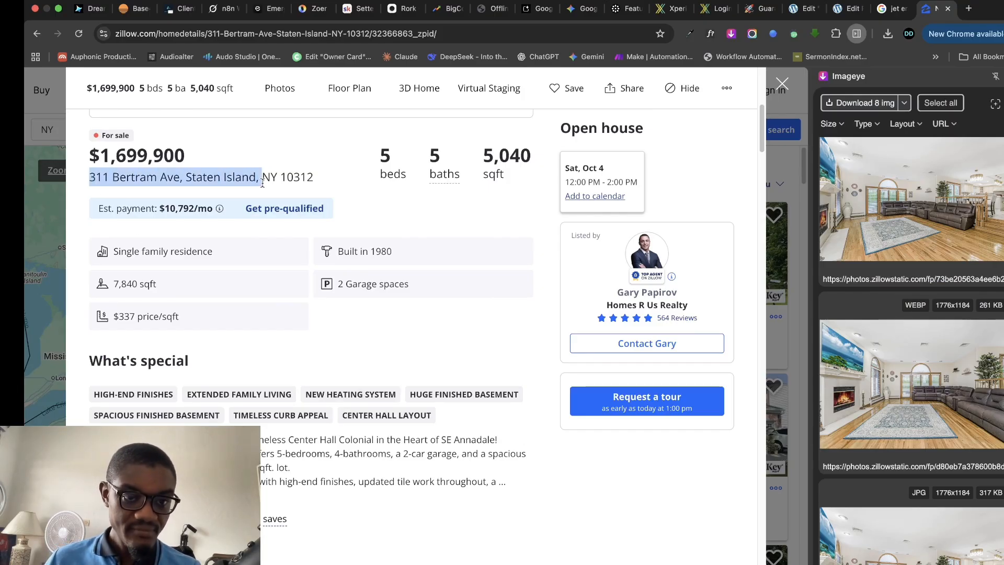
right_click(279, 173)
click(303, 202)
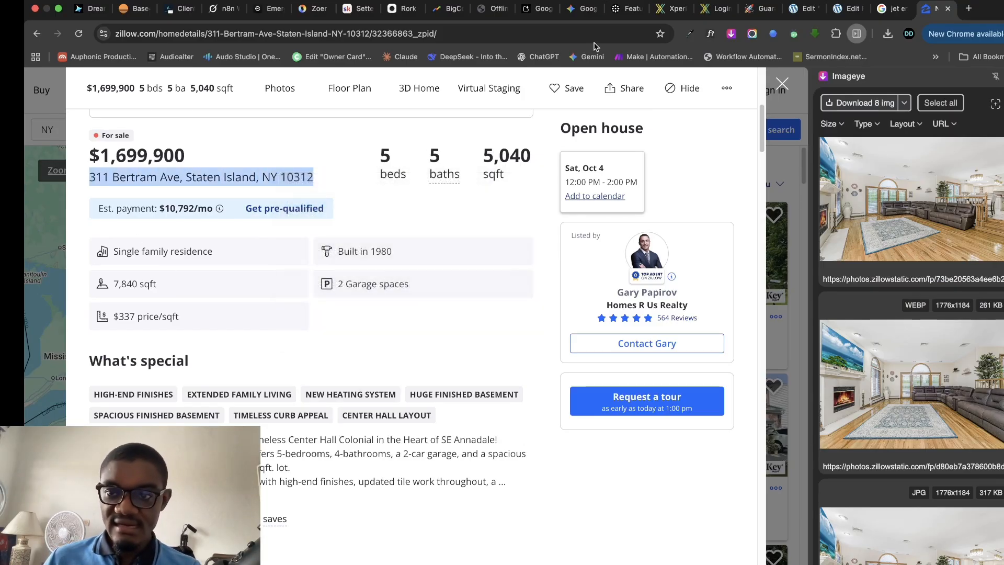
- Replace Location 'Bali, Indonesia' with the copied Staten Island address and update the post
click(842, 9)
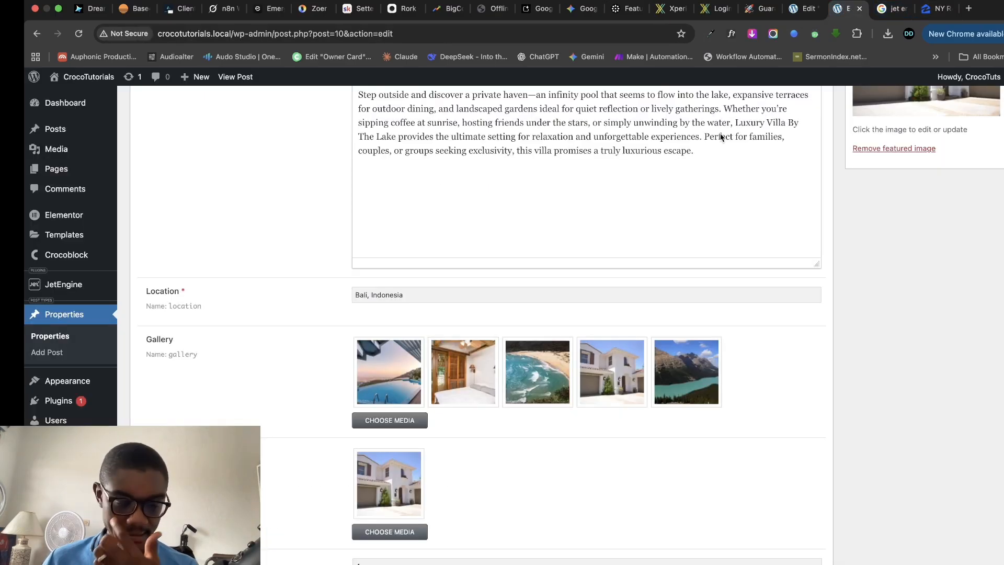
triple_click(539, 293)
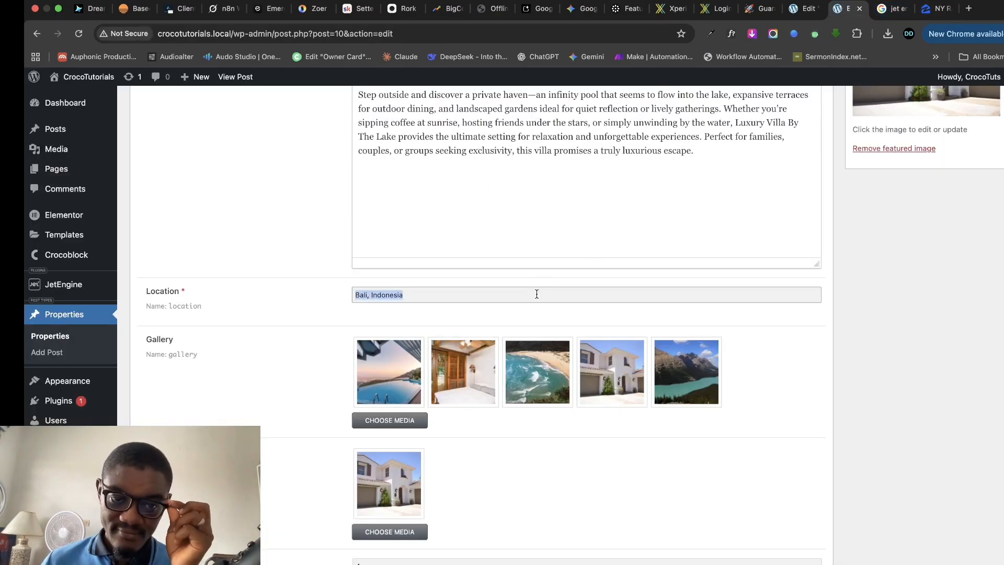
right_click(538, 293)
click(555, 394)
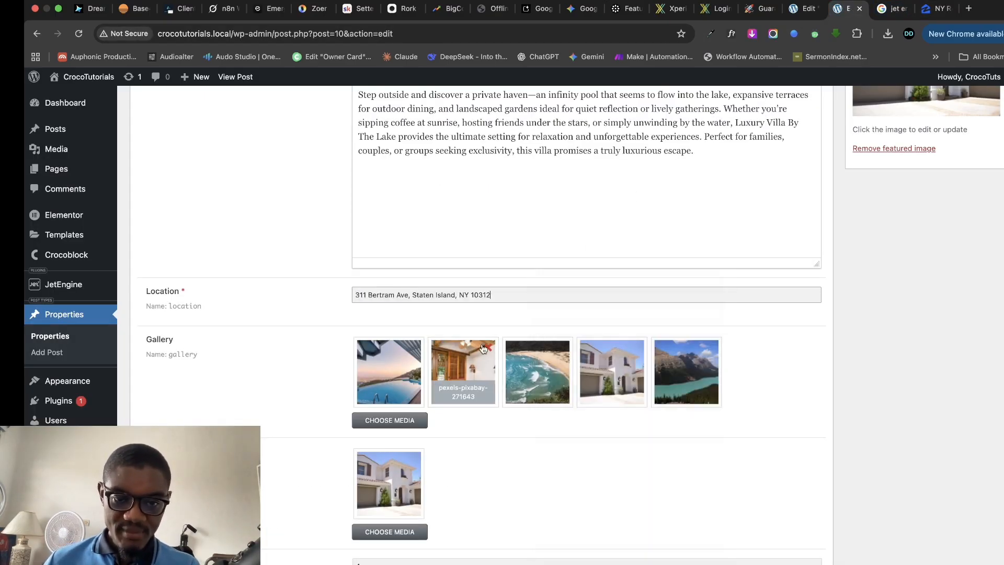
scroll(632, 272, up, 6)
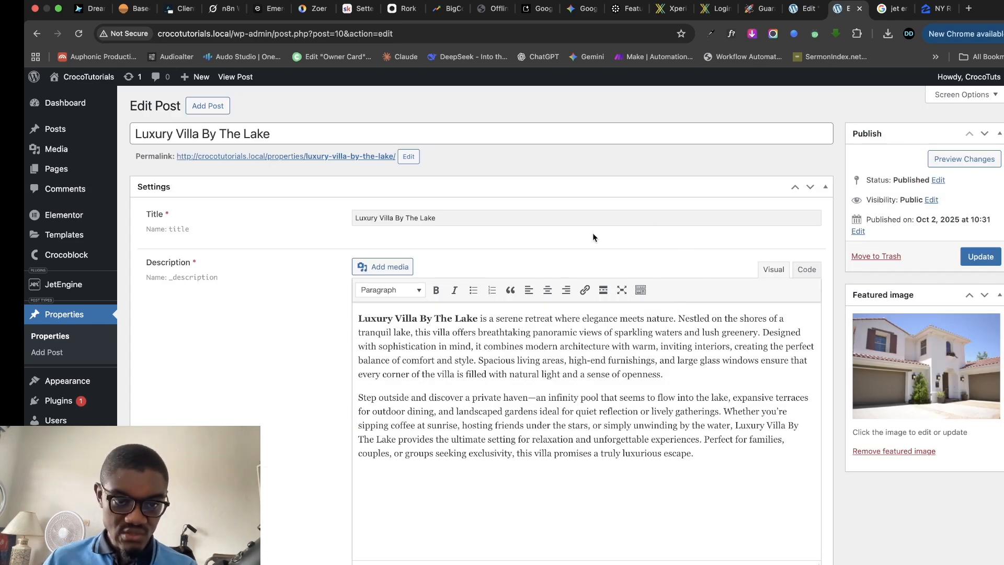
click(978, 257)
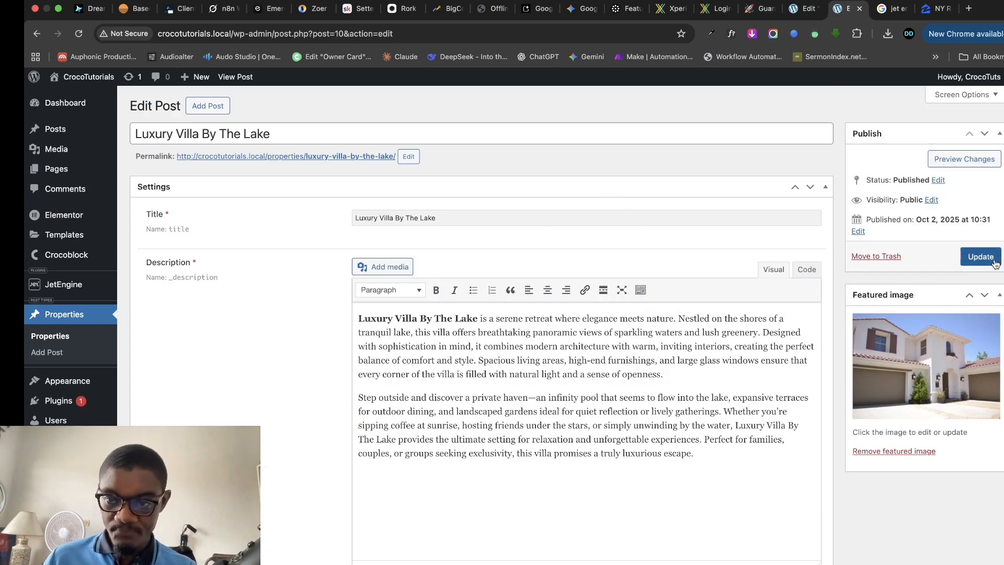
scroll(539, 313, down, 10)
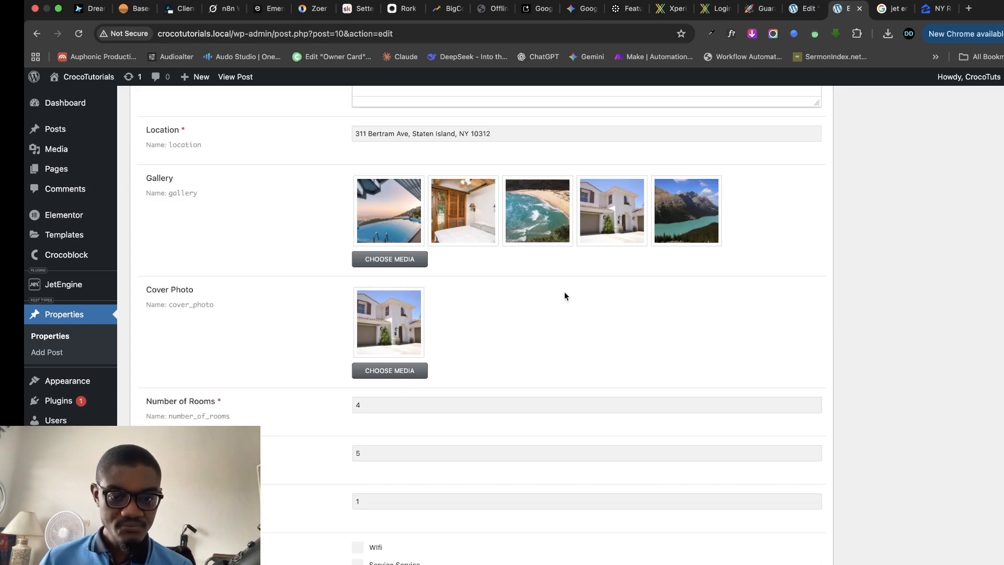
scroll(570, 288, up, 10)
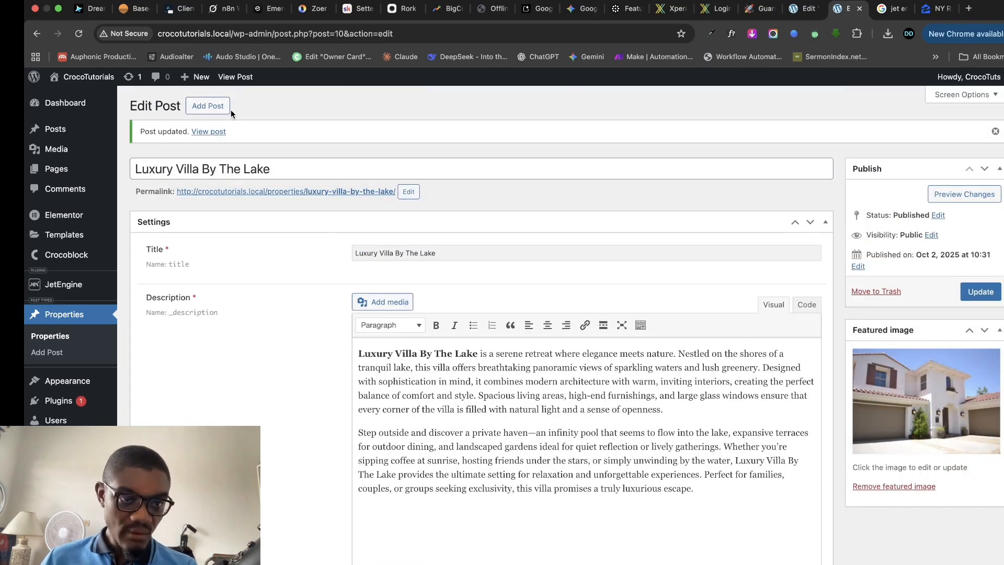
- Start a new property post and copy the street address from the Zillow listing
click(225, 107)
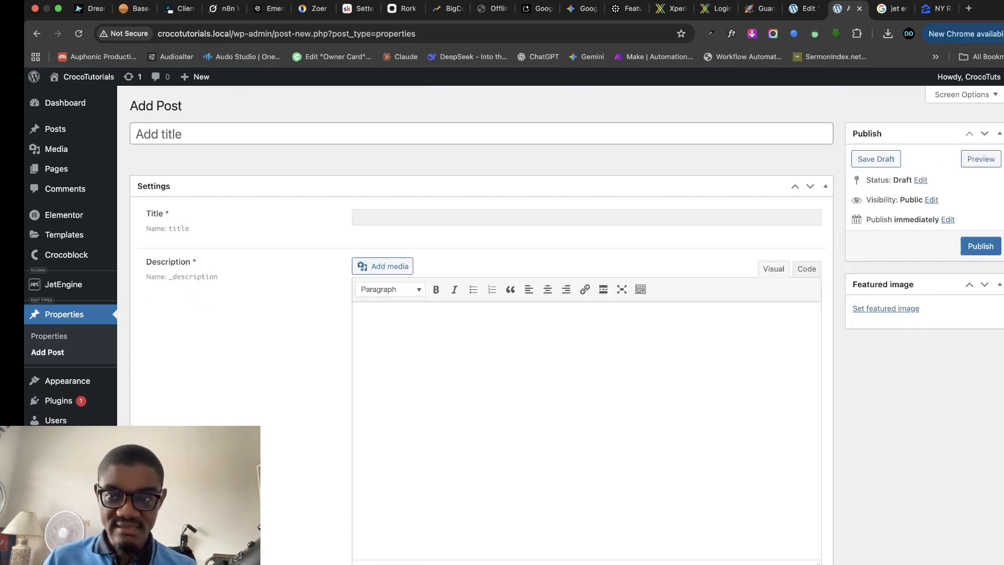
click(936, 8)
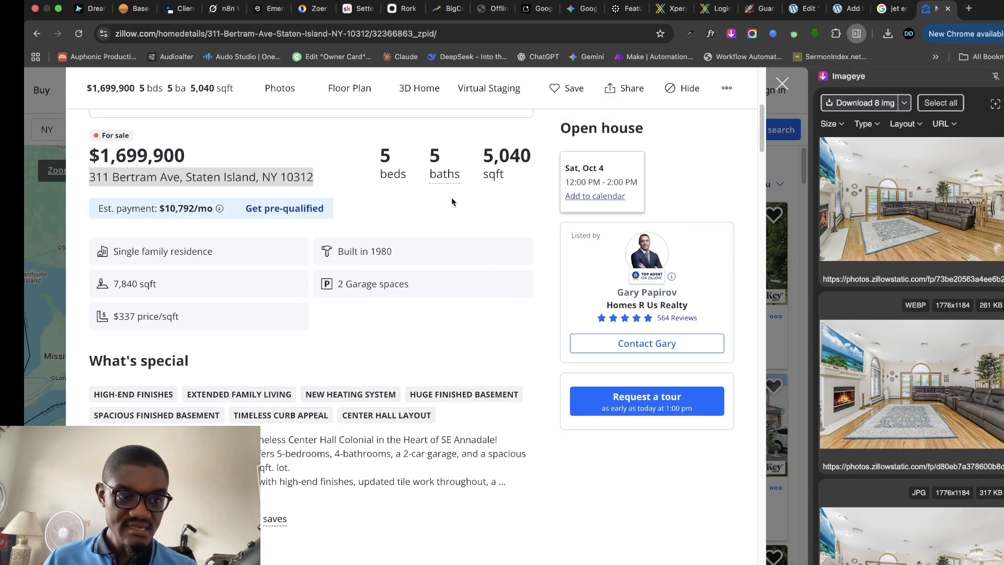
scroll(206, 174, up, 5)
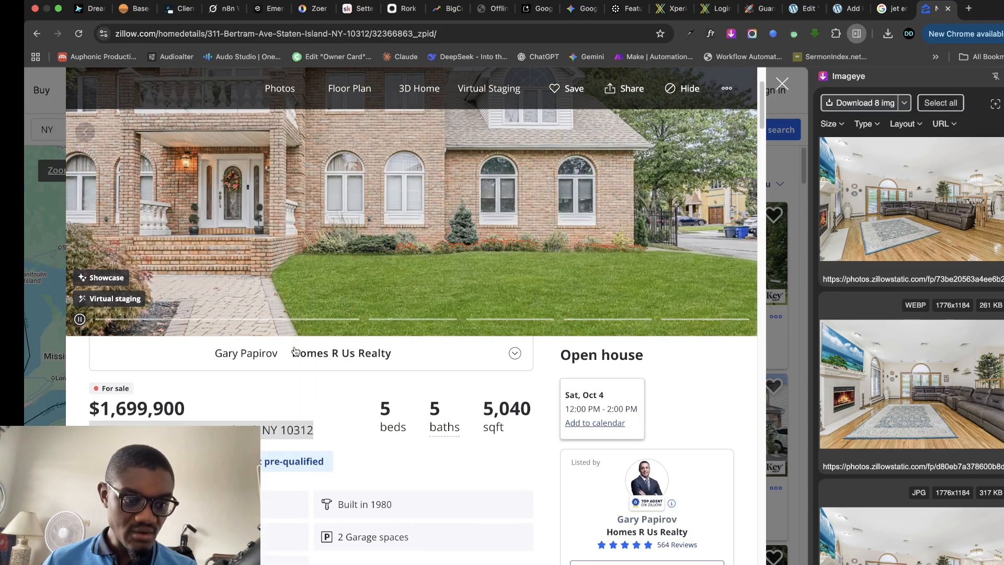
scroll(237, 388, up, 3)
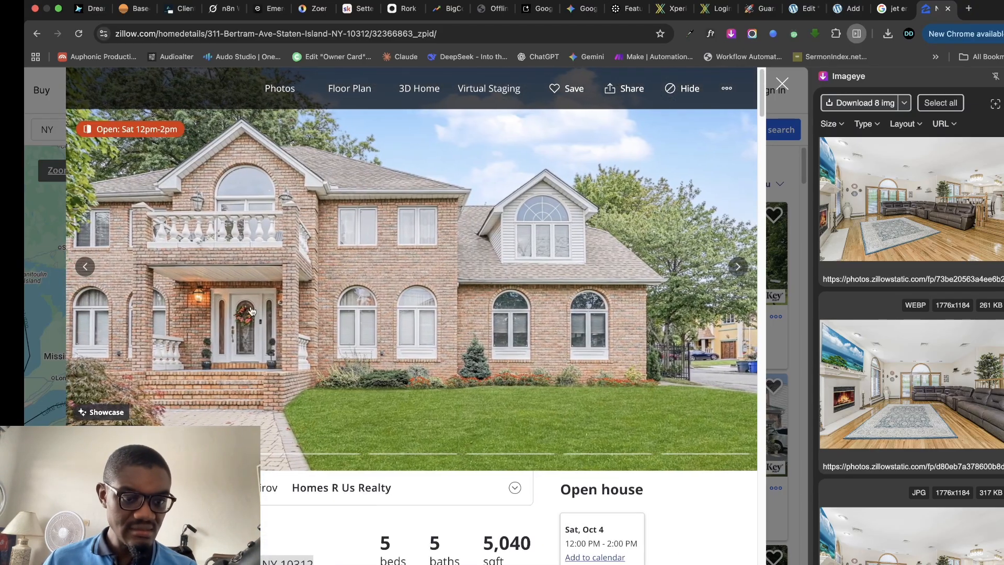
scroll(333, 398, down, 4)
scroll(272, 345, down, 1)
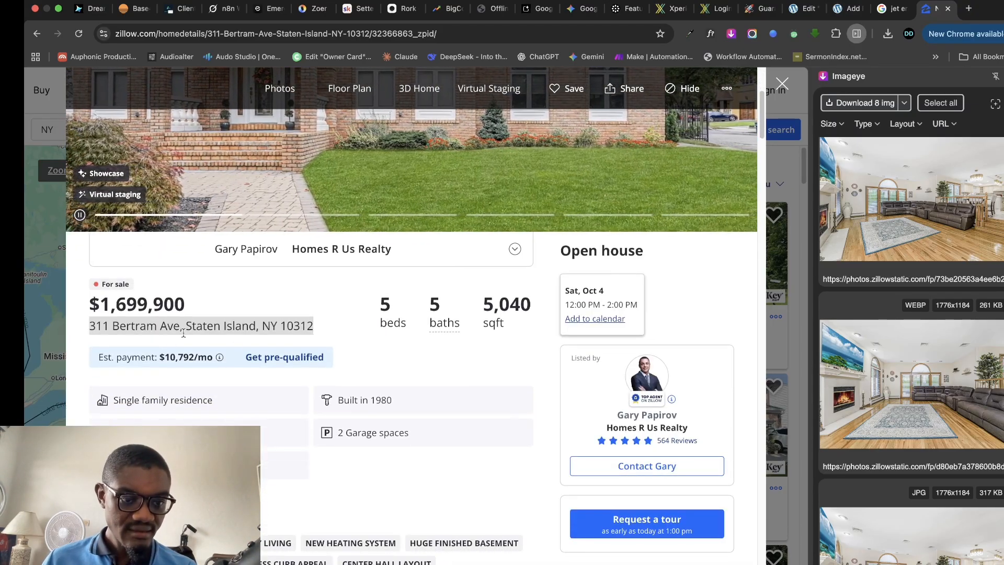
right_click(255, 327)
click(294, 349)
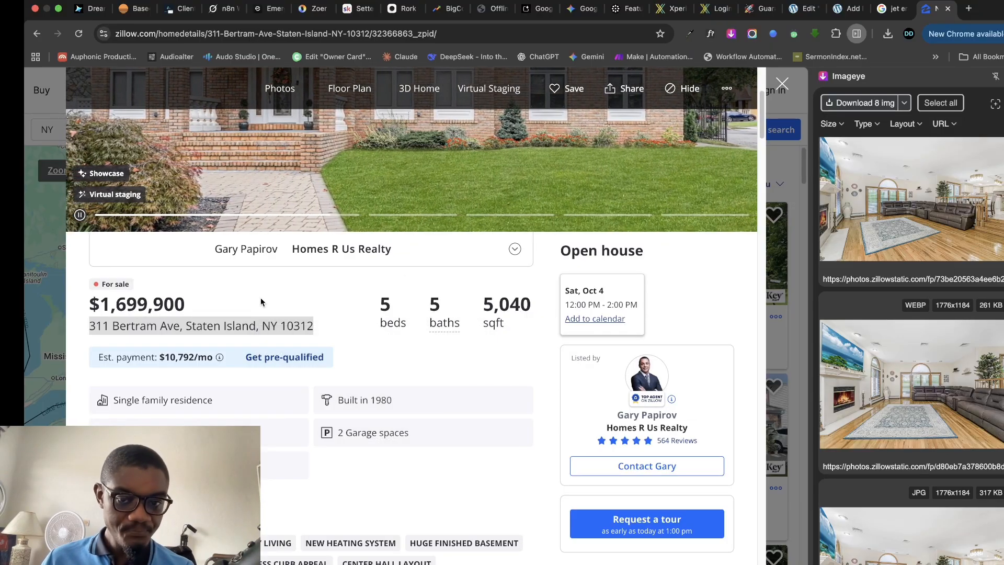
- Paste the address into the new post's title and its Title setting
click(848, 9)
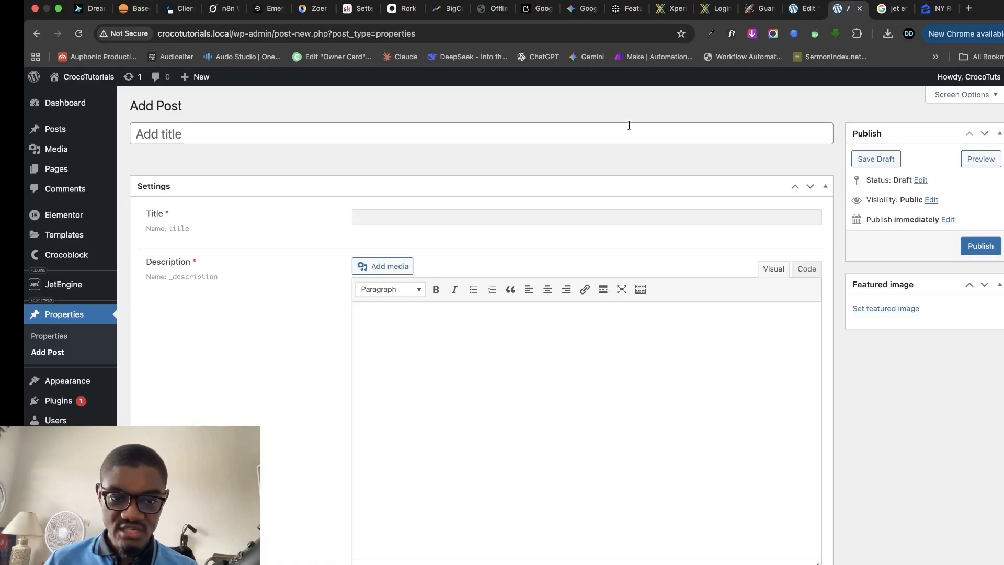
right_click(339, 137)
click(394, 241)
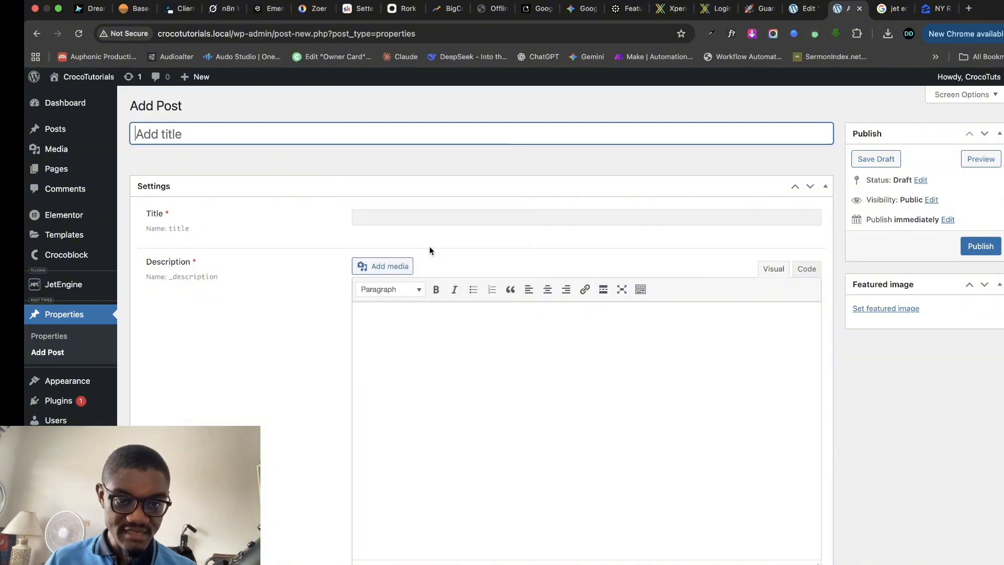
right_click(430, 219)
click(456, 320)
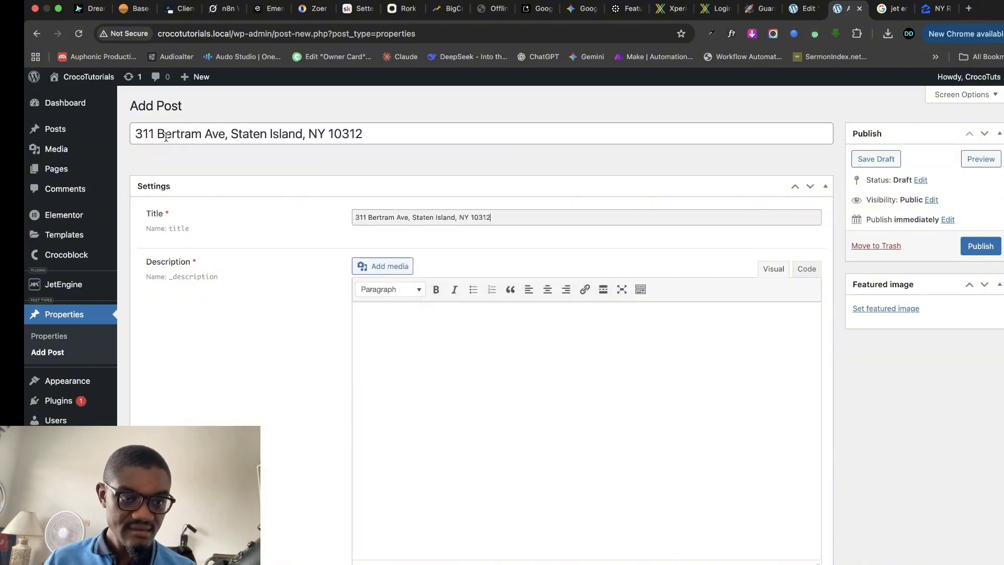
click(134, 132)
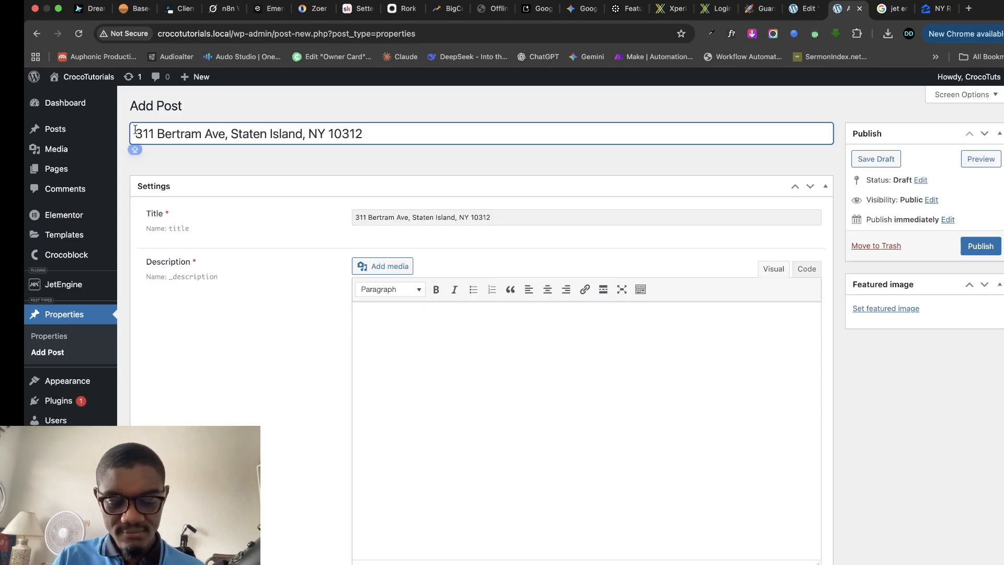
text(Mansion )
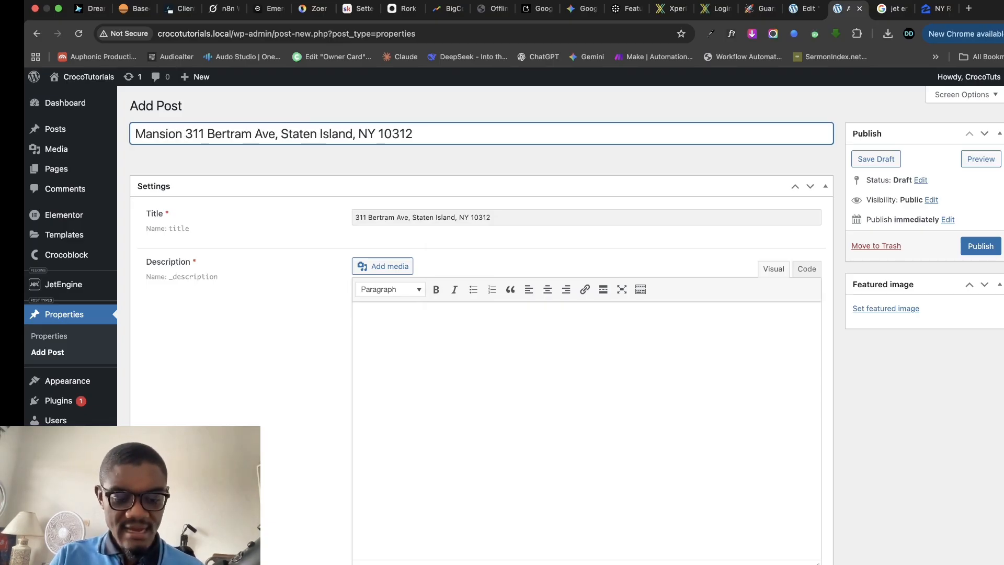
text(at)
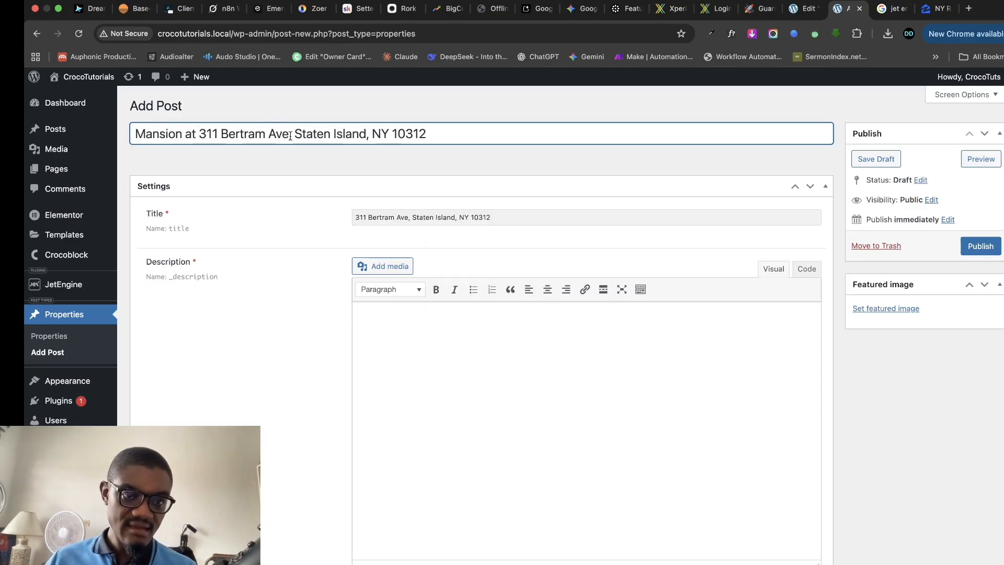
drag(292, 135, 411, 132)
key(BackSpace)
key(BackSpace)
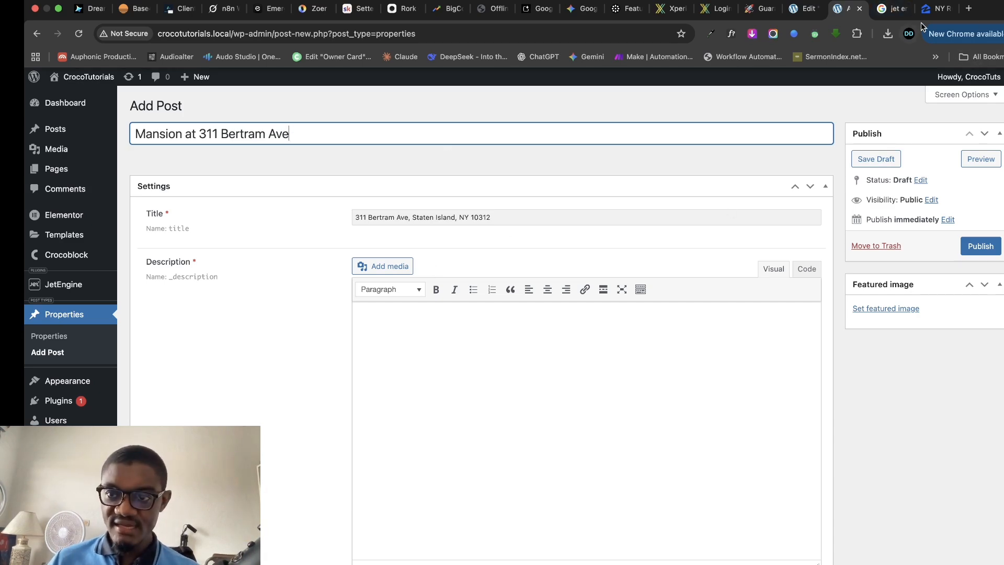
click(936, 8)
scroll(346, 407, up, 5)
- Copy the listing's full description and paste it into the post's Description editor
scroll(346, 407, down, 10)
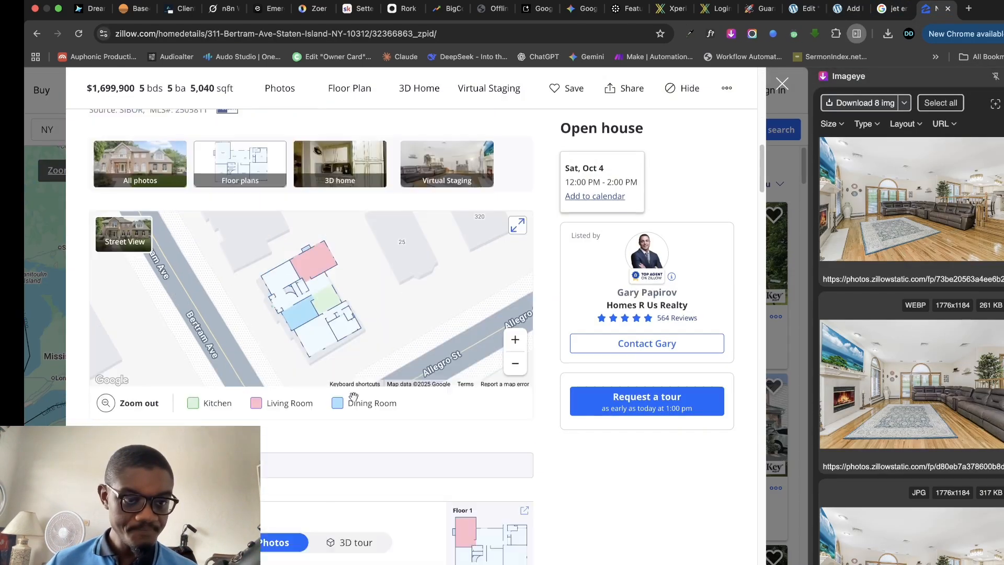
click(111, 432)
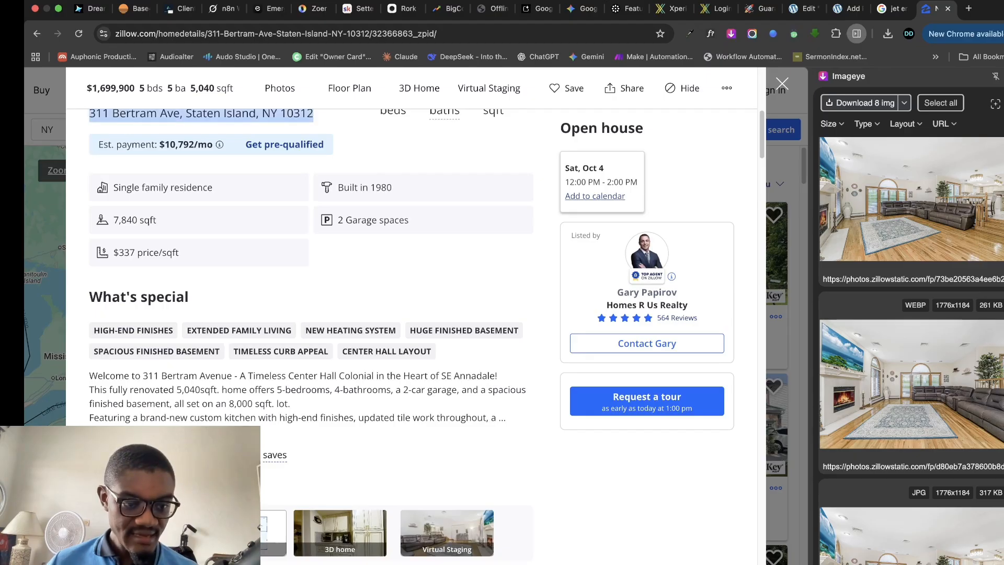
drag(88, 377, 414, 516)
right_click(226, 407)
click(275, 428)
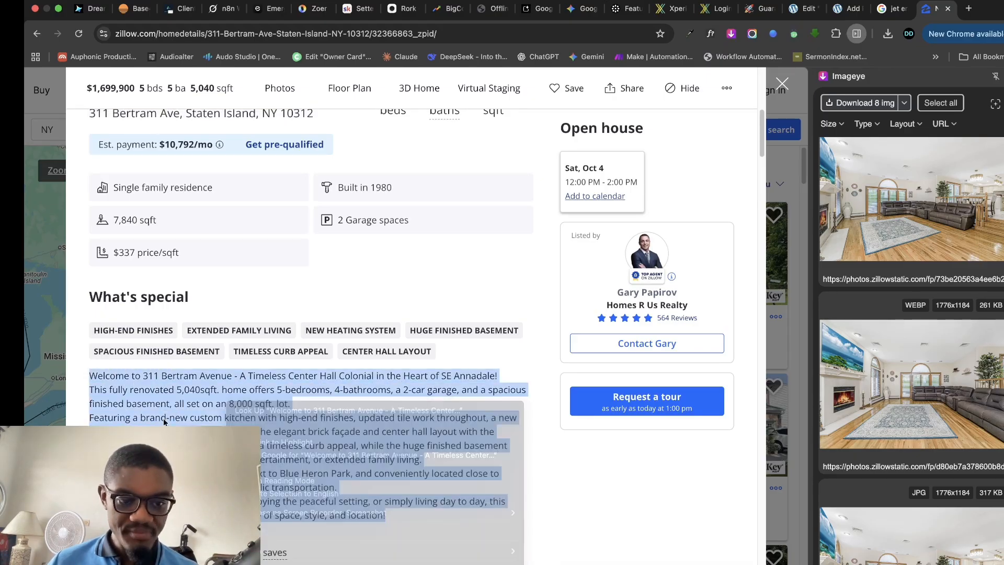
click(840, 12)
click(386, 328)
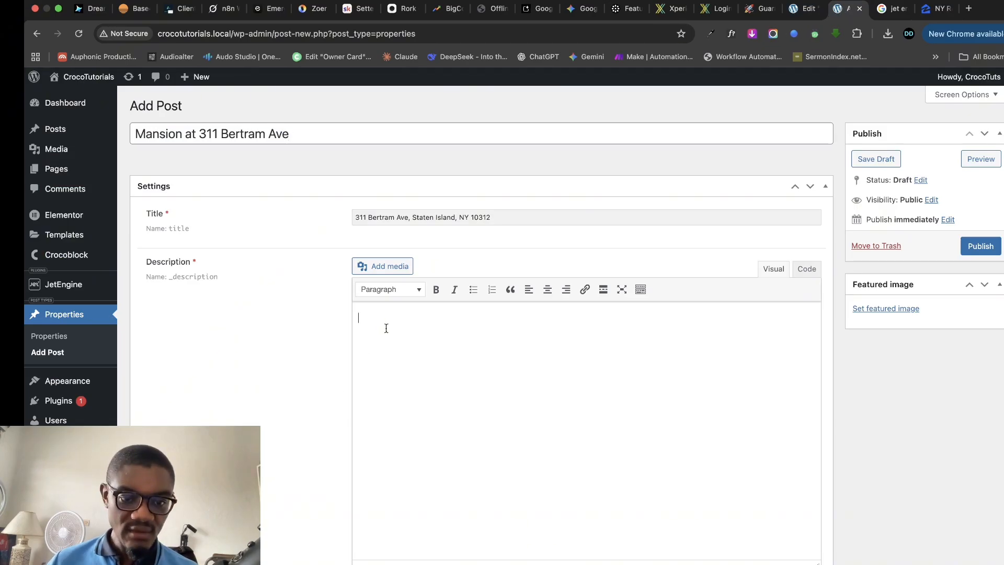
key(super+v)
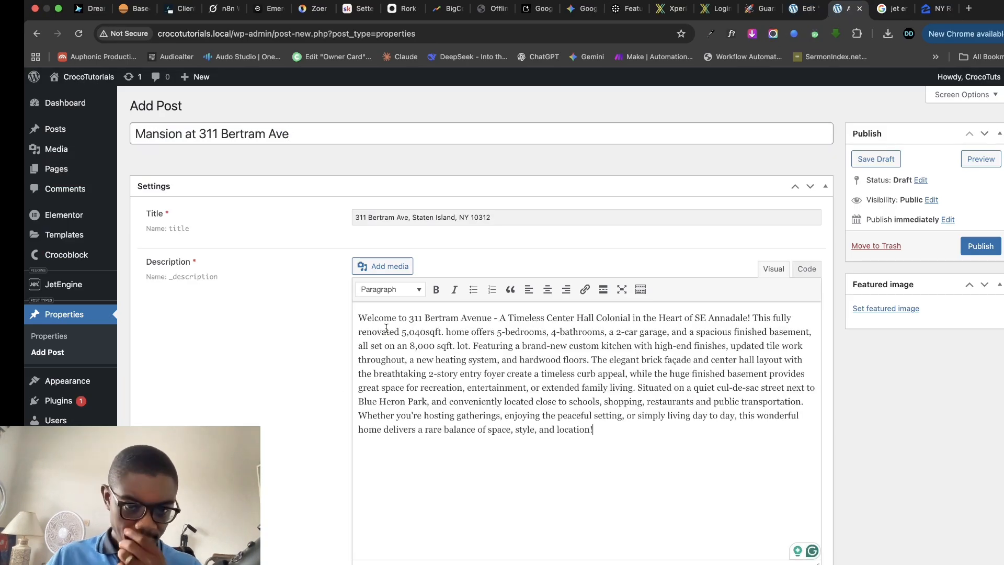
scroll(480, 343, down, 5)
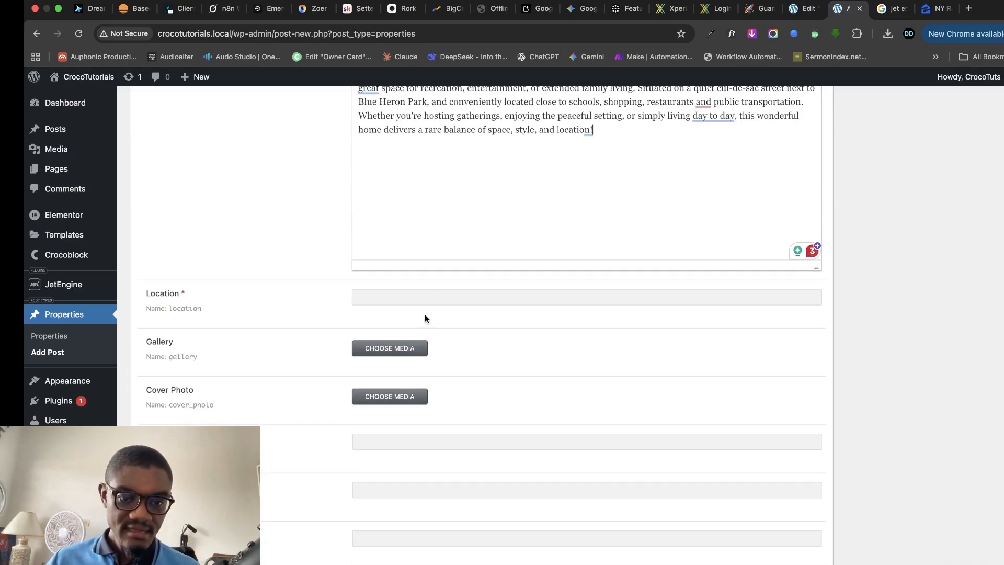
scroll(425, 318, up, 5)
scroll(425, 251, down, 5)
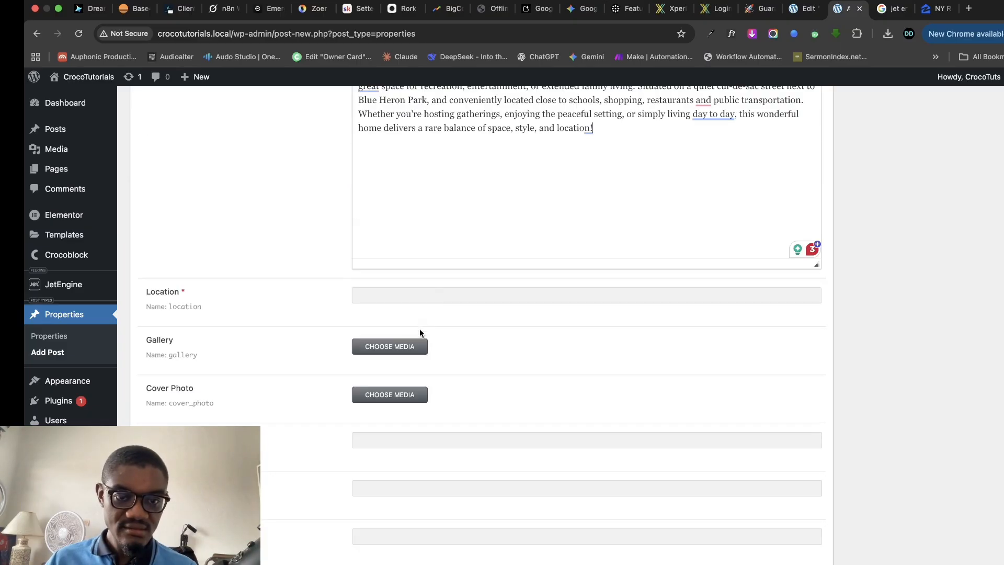
scroll(427, 235, up, 5)
triple_click(448, 150)
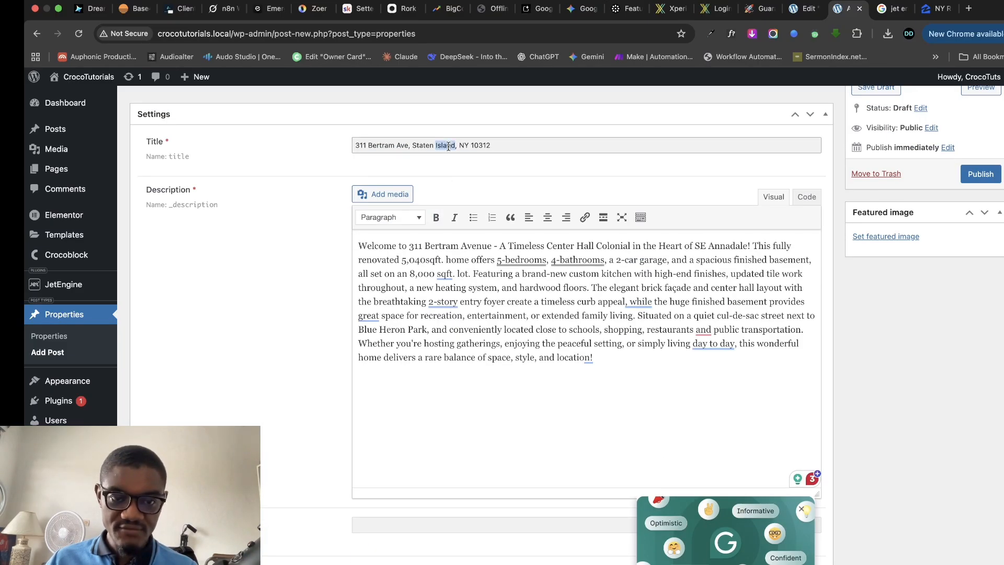
right_click(450, 148)
click(476, 256)
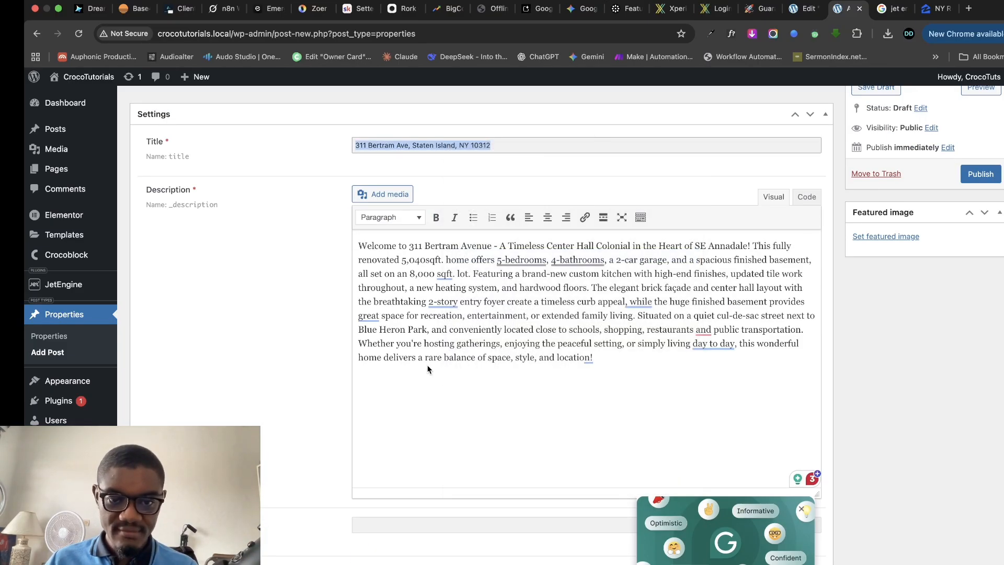
scroll(437, 406, down, 5)
right_click(408, 296)
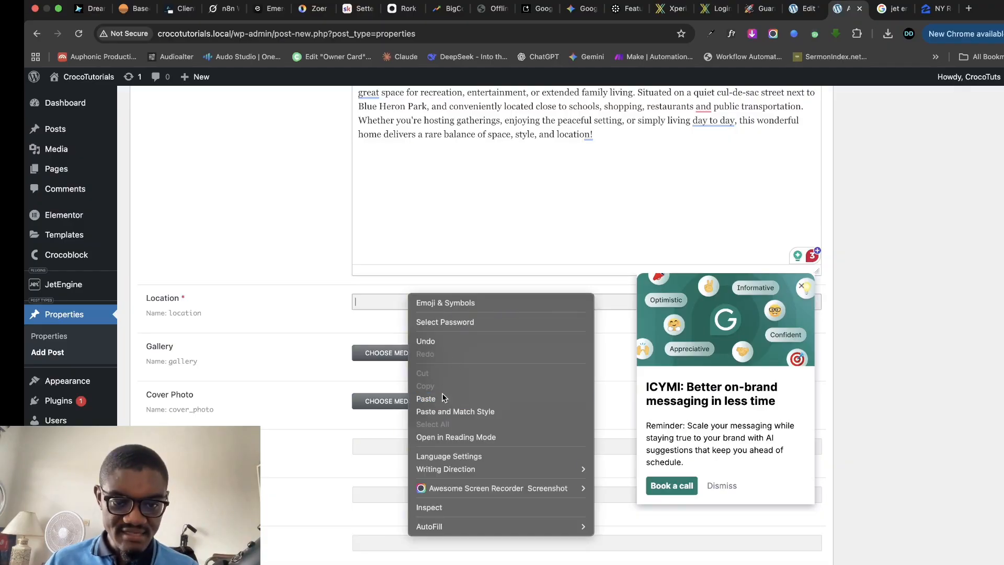
click(421, 398)
scroll(363, 223, up, 1)
scroll(364, 223, up, 5)
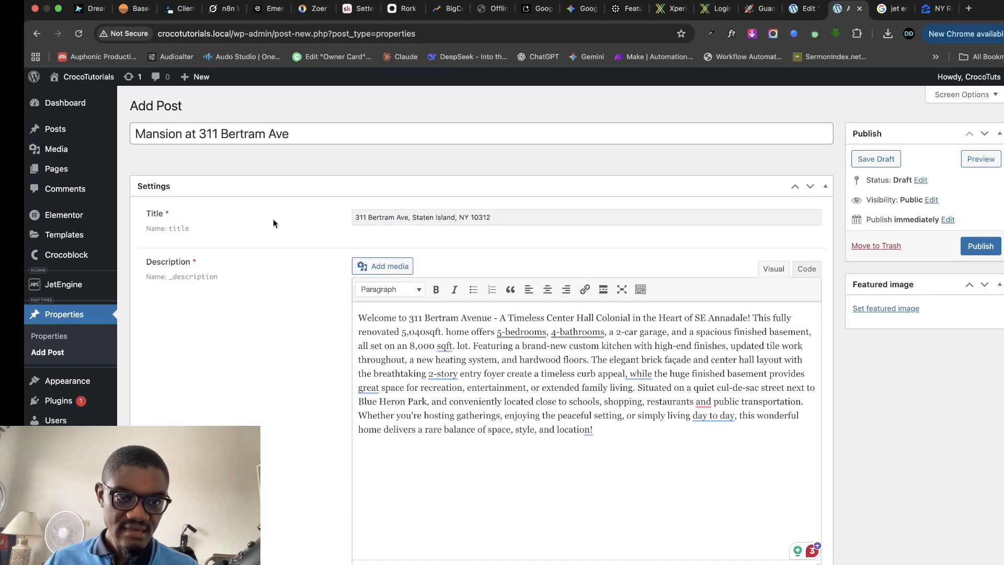
triple_click(281, 134)
right_click(280, 134)
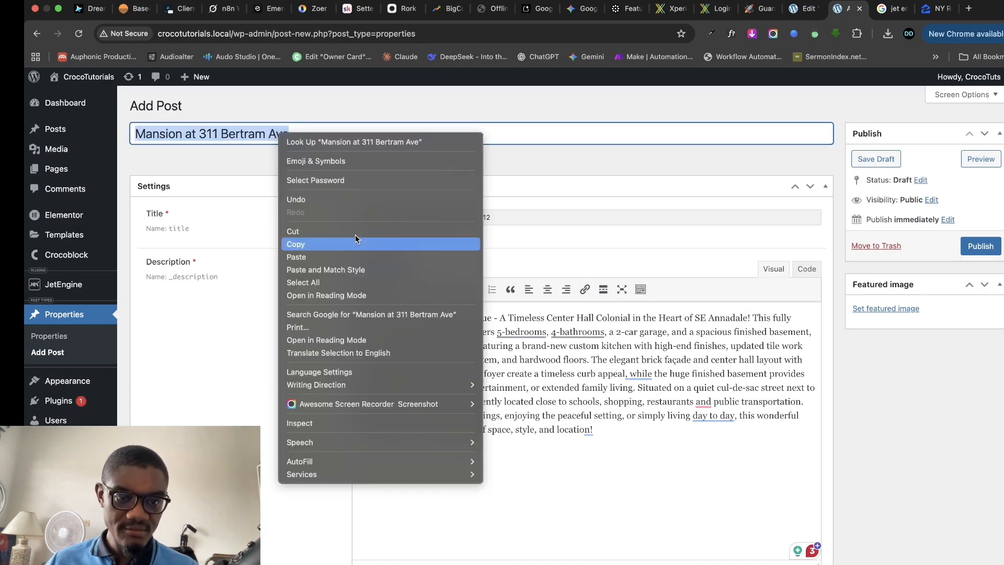
click(321, 245)
triple_click(429, 216)
right_click(429, 213)
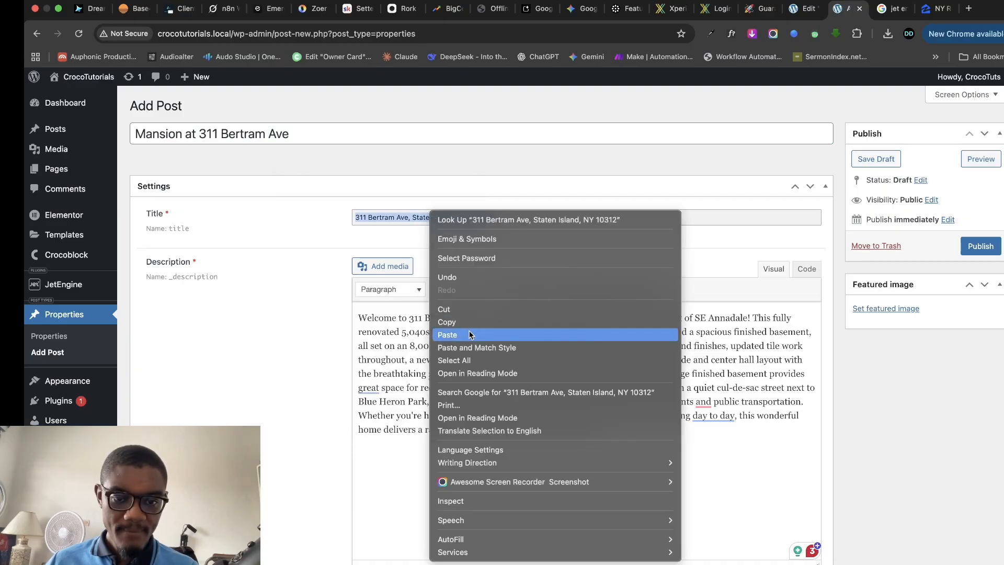
click(470, 330)
scroll(376, 344, down, 10)
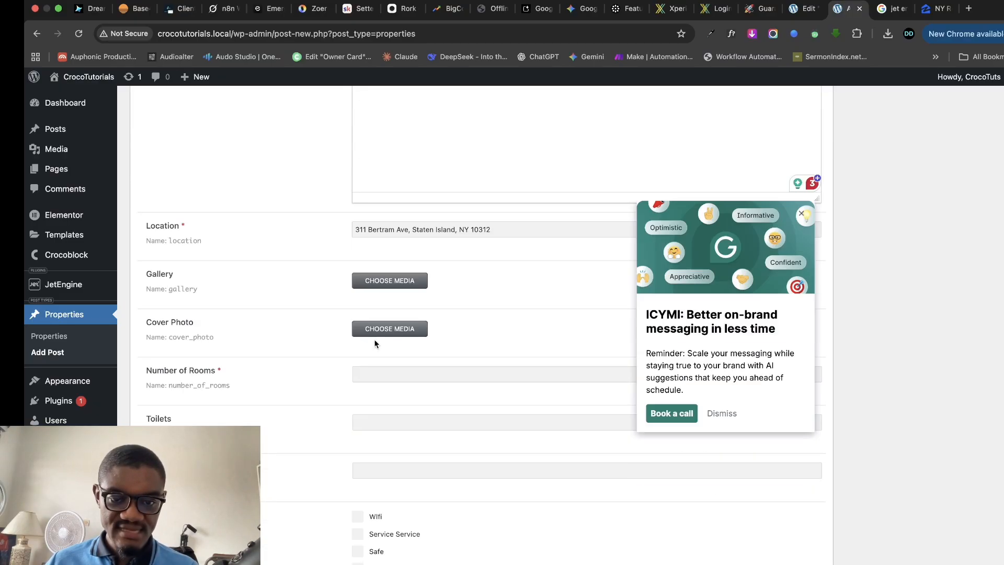
- Add six house photos to the property's Gallery
click(401, 278)
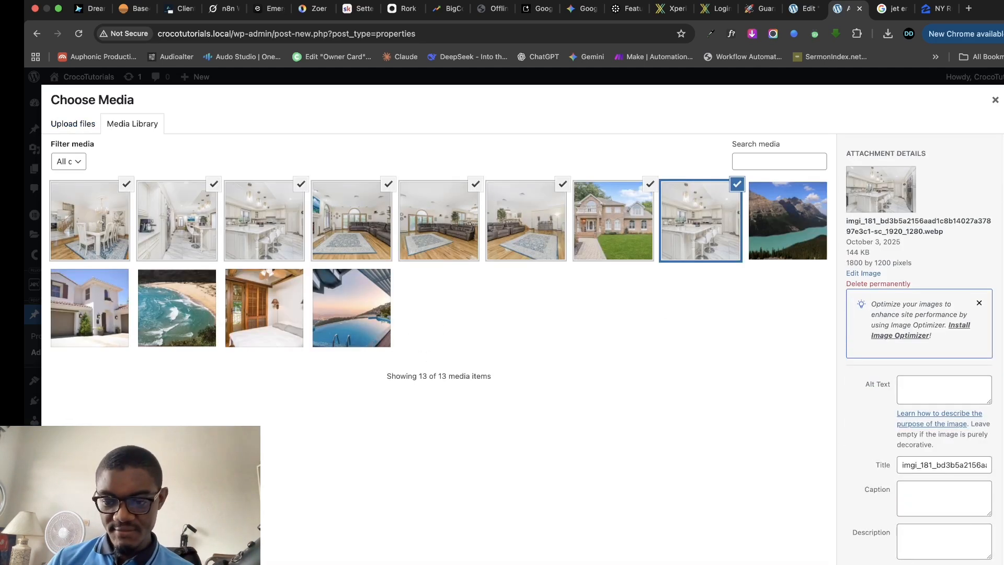
click(977, 562)
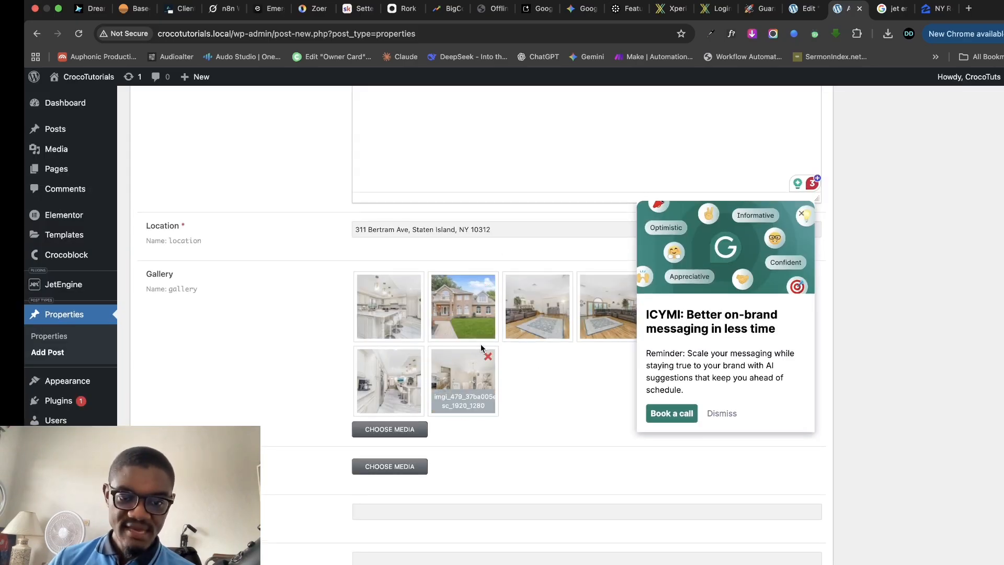
scroll(481, 345, down, 3)
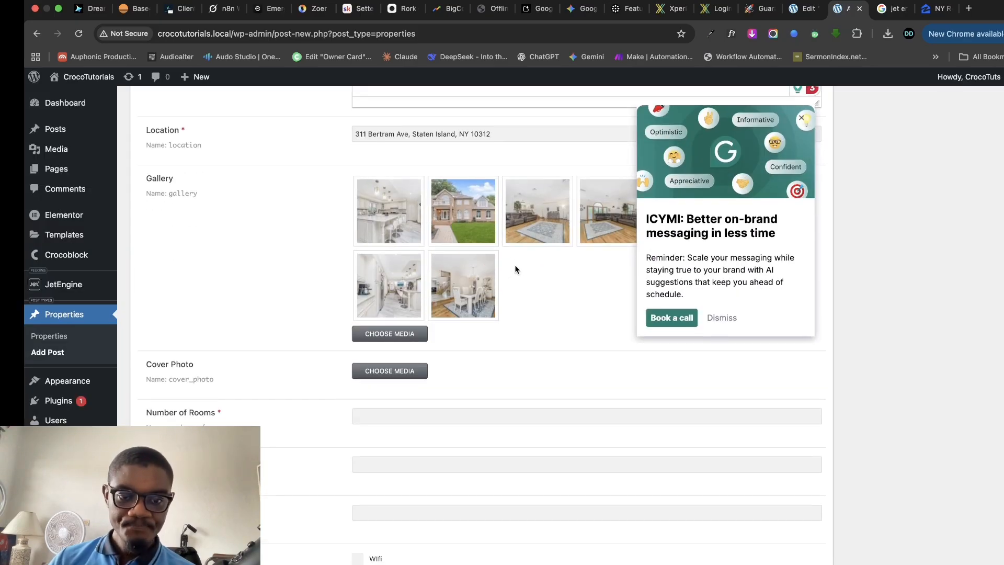
- Set the brick house photo as both the Cover Photo and the featured image
click(396, 372)
click(629, 237)
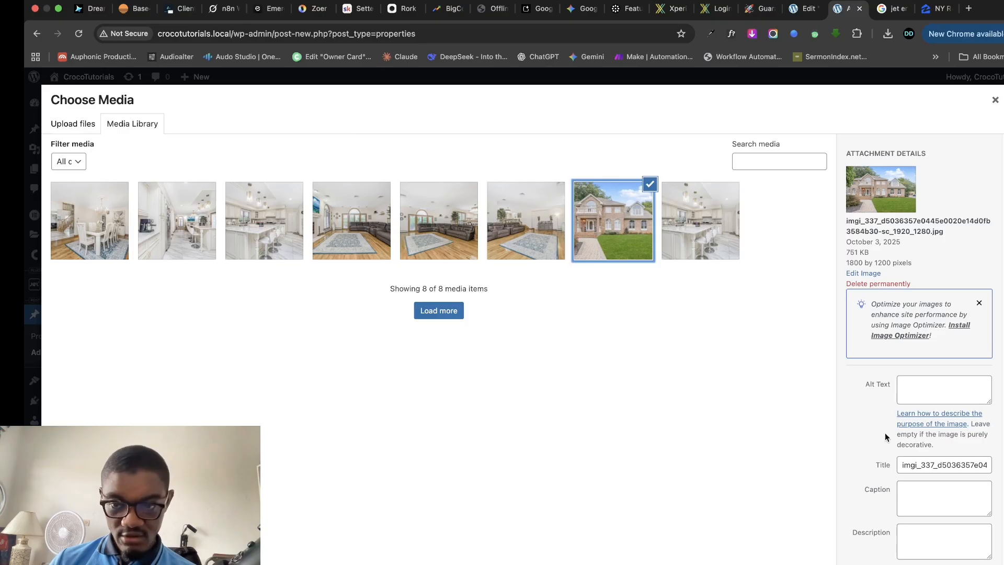
click(968, 564)
scroll(940, 303, up, 10)
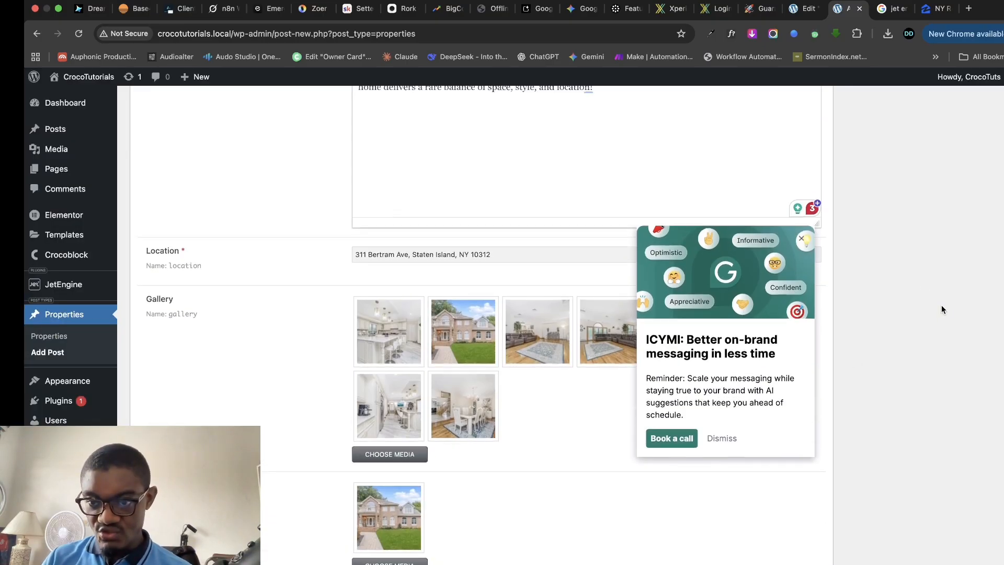
click(888, 310)
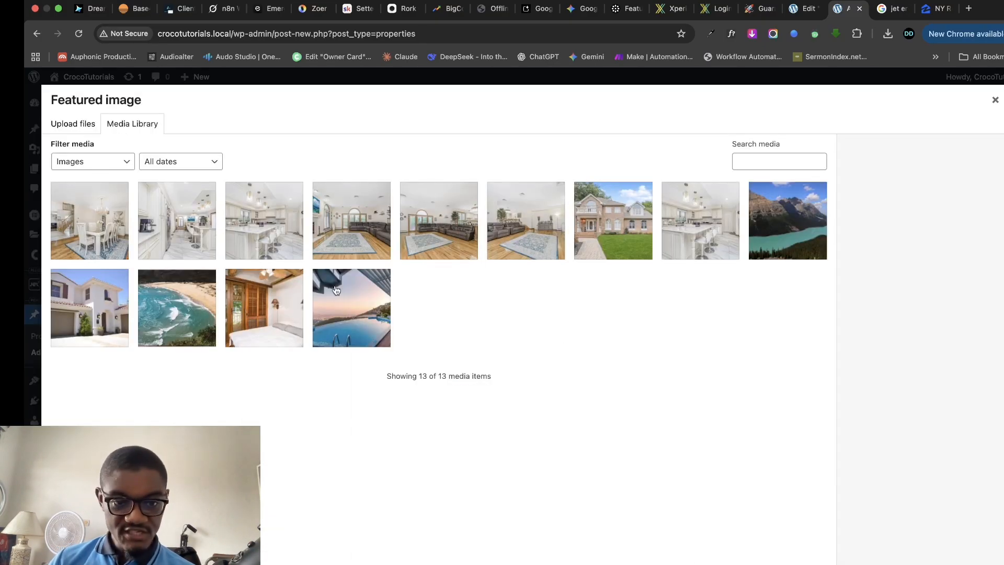
click(590, 221)
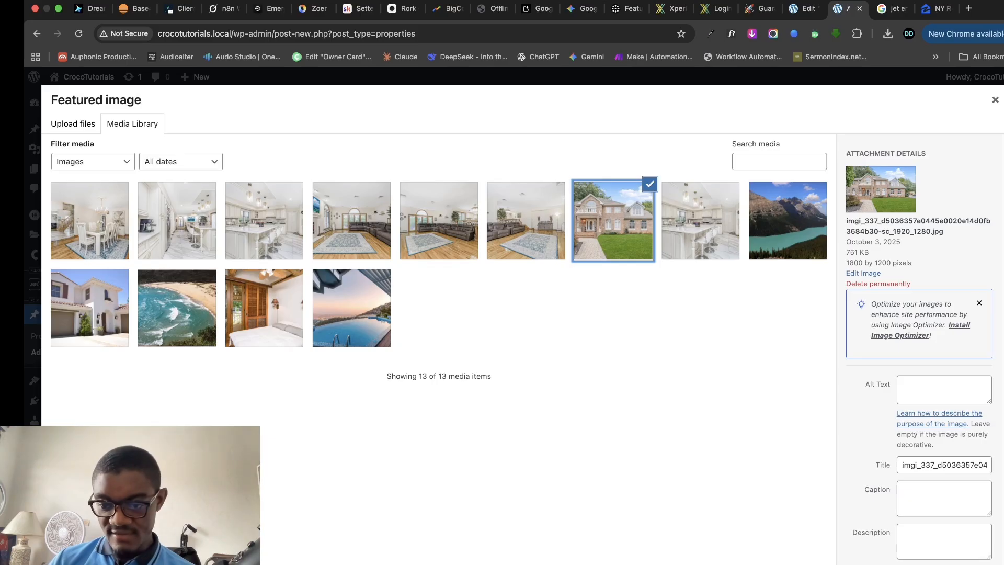
click(968, 563)
scroll(396, 361, down, 15)
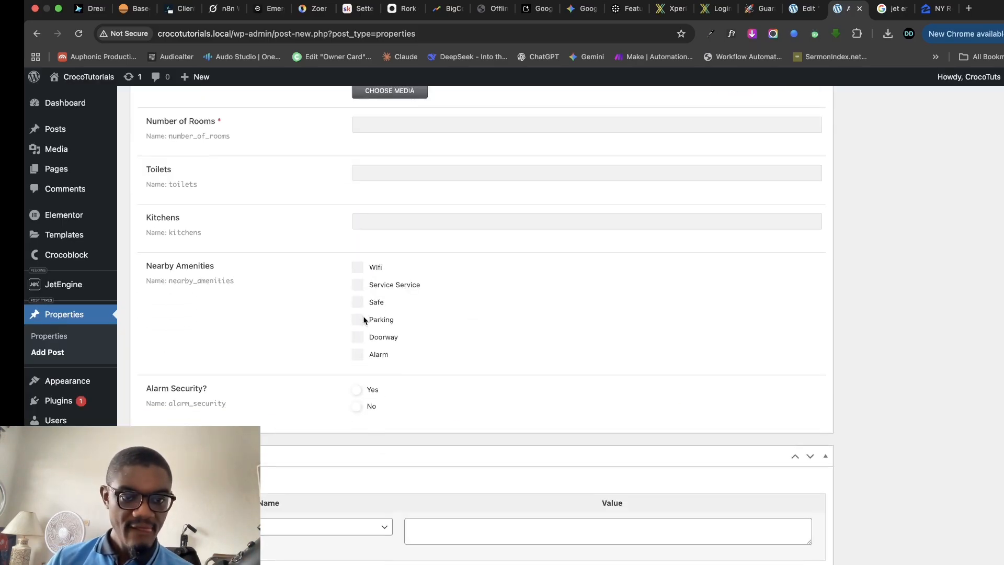
- Enter 5 rooms, 6 toilets and 2 kitchens for the property
scroll(396, 202, up, 2)
click(410, 210)
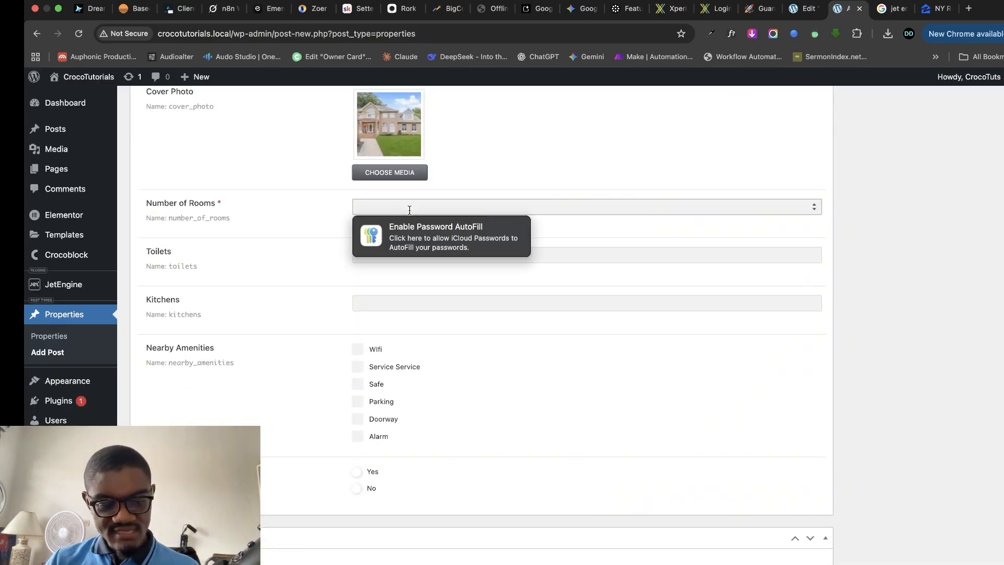
text(5)
click(406, 256)
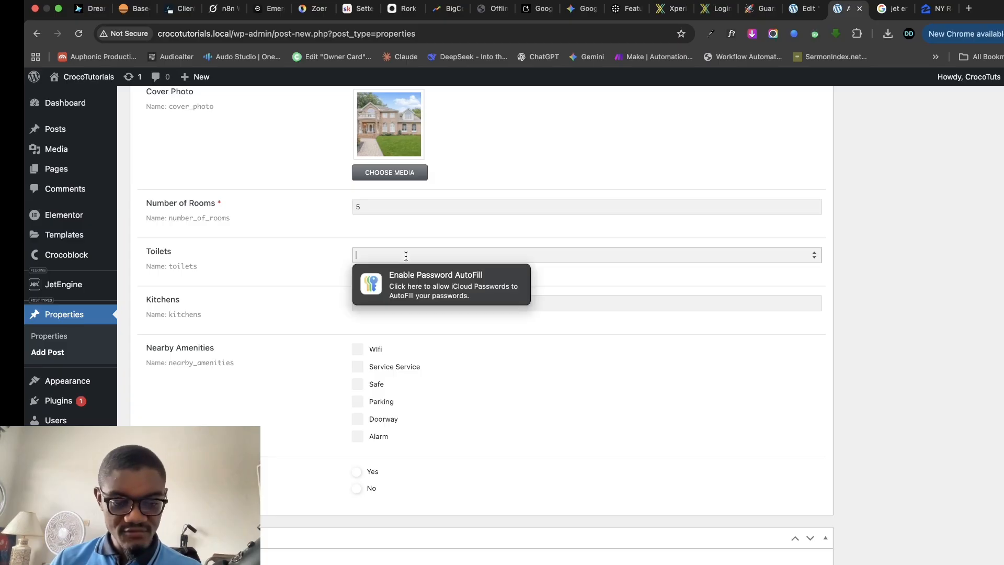
text(6)
click(408, 299)
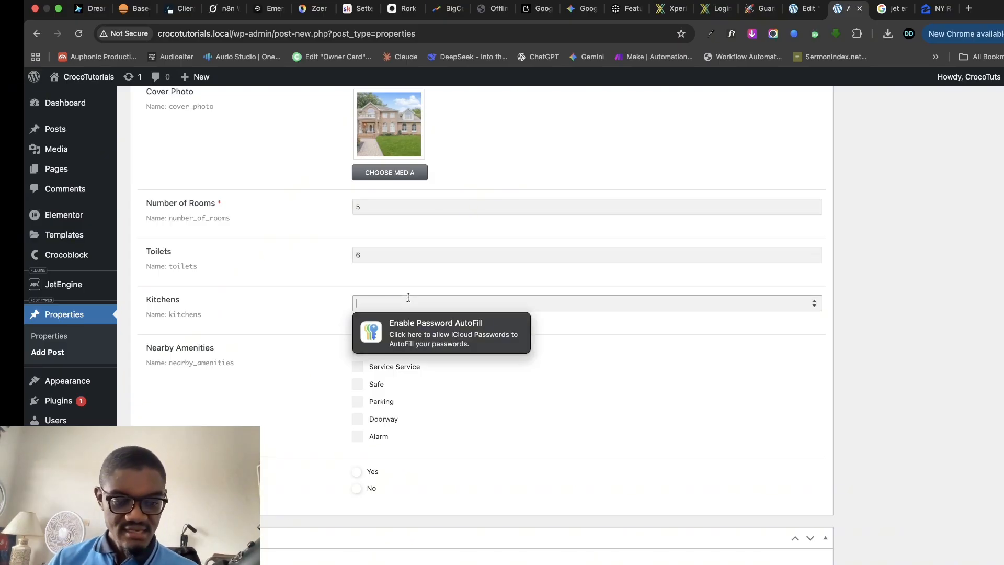
text(2)
- Tick the Nearby Amenities boxes, including Wifi, Parking, Doorway and Alarm, and set Alarm Security to Yes
click(357, 349)
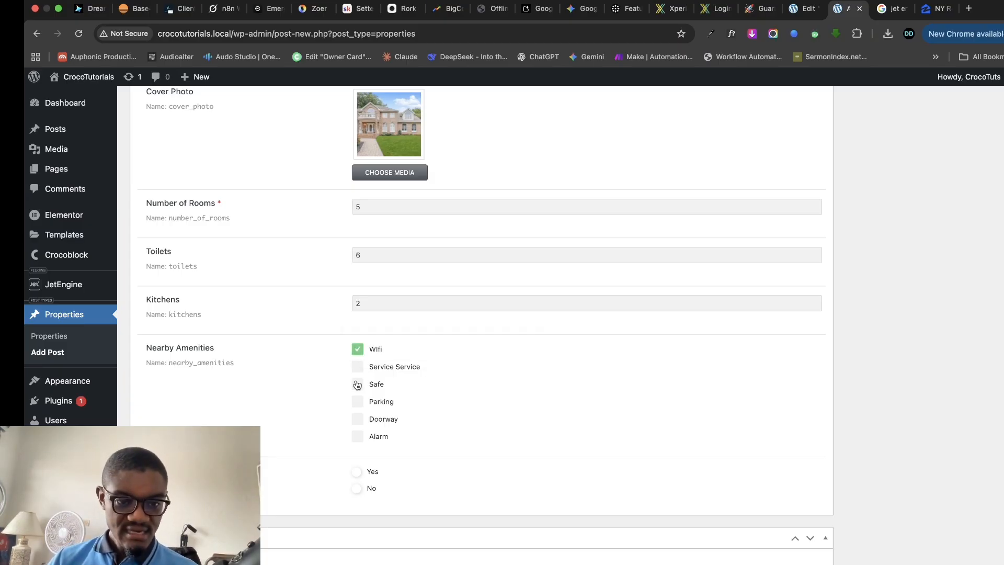
click(358, 367)
click(359, 401)
click(360, 419)
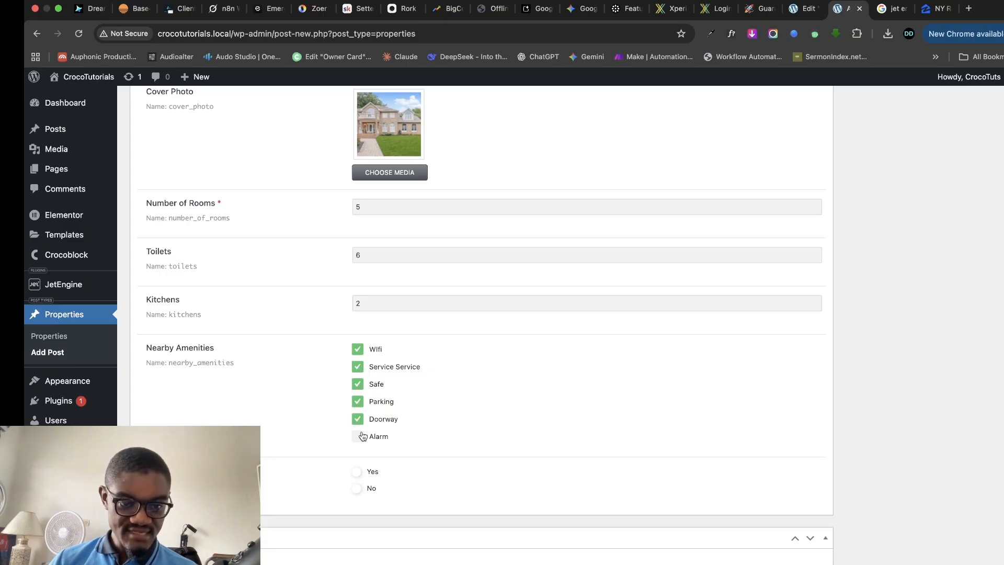
click(359, 437)
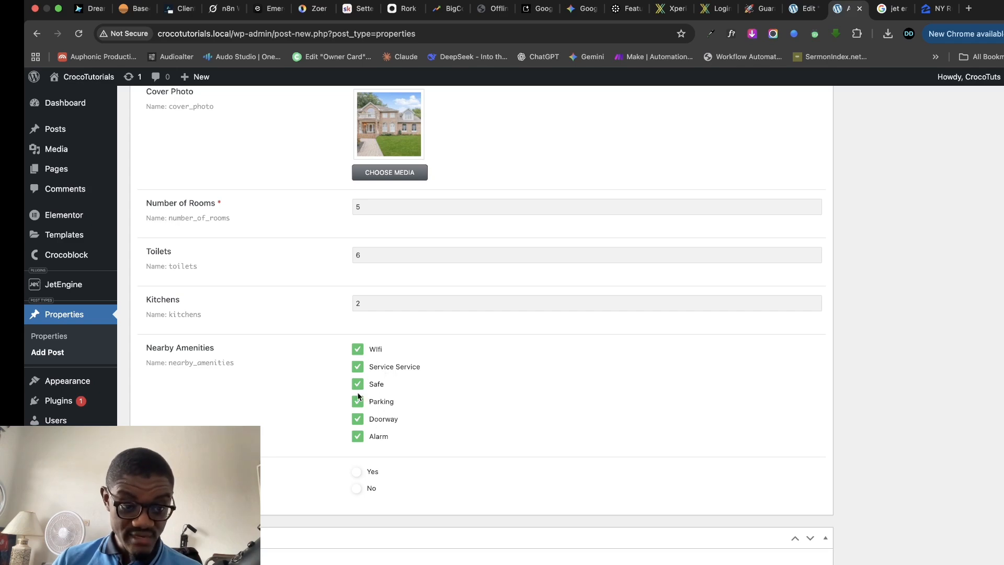
scroll(412, 451, down, 1)
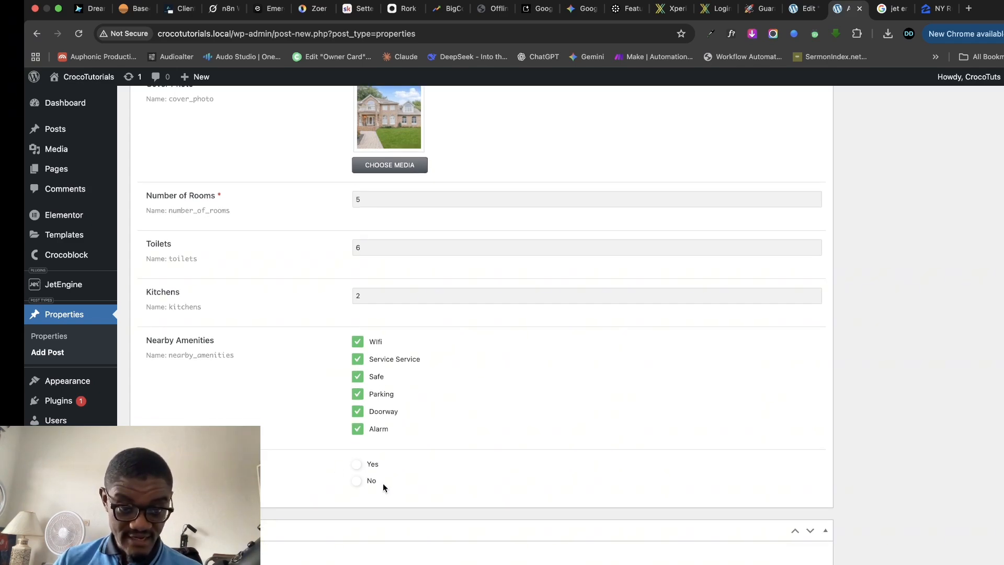
click(356, 463)
scroll(658, 440, up, 5)
scroll(659, 440, up, 10)
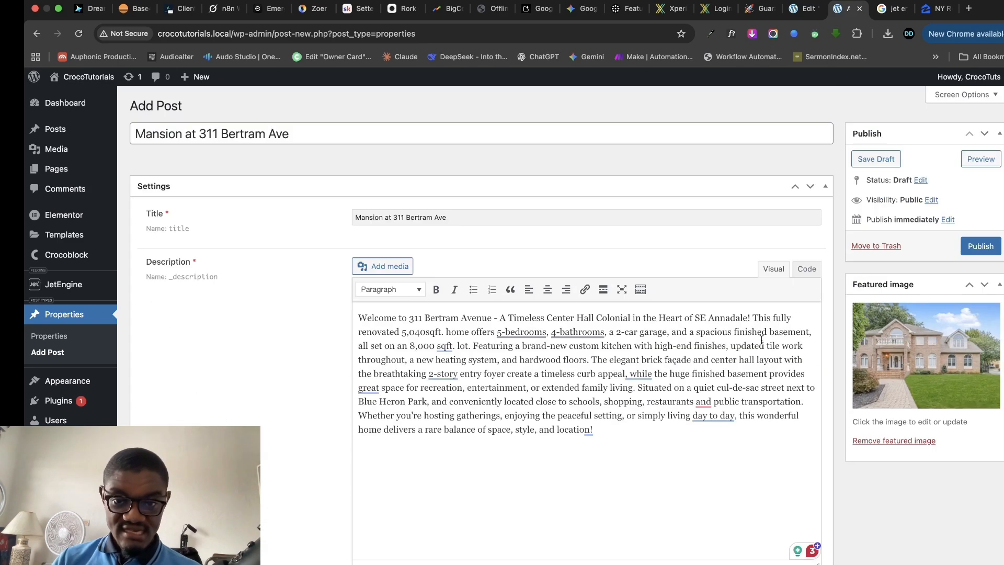
click(981, 246)
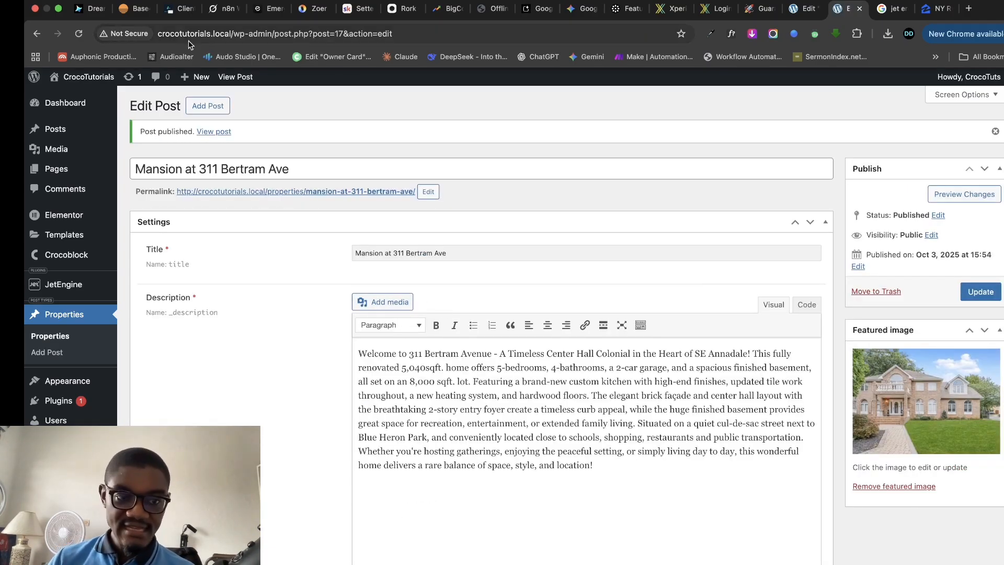
right_click(214, 132)
click(319, 141)
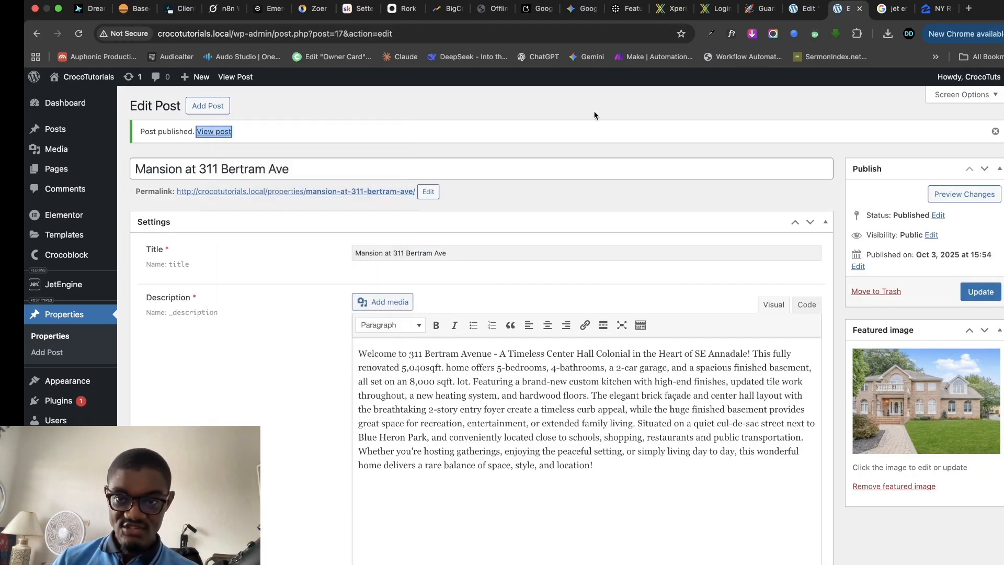
click(848, 9)
scroll(523, 304, down, 7)
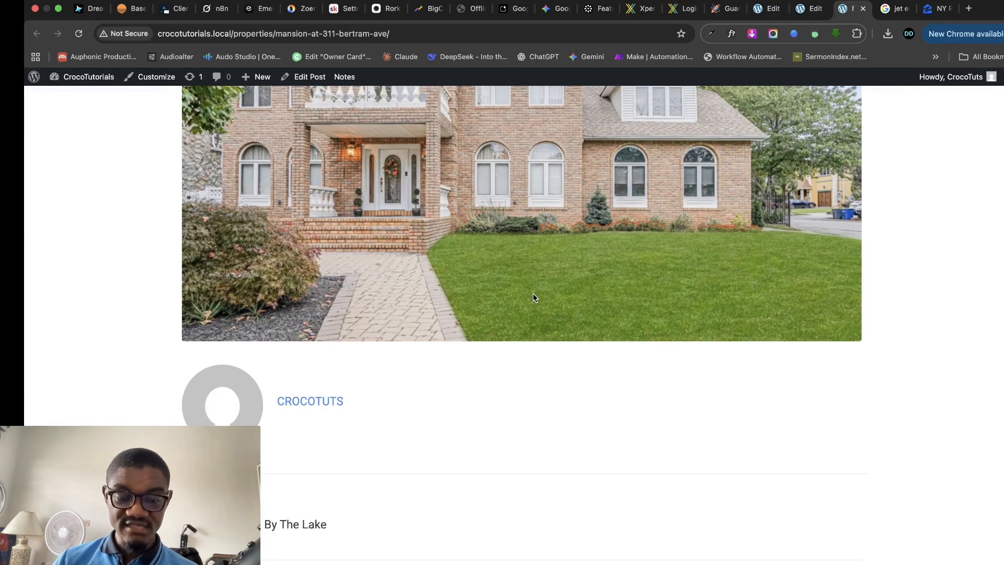
scroll(532, 302, up, 7)
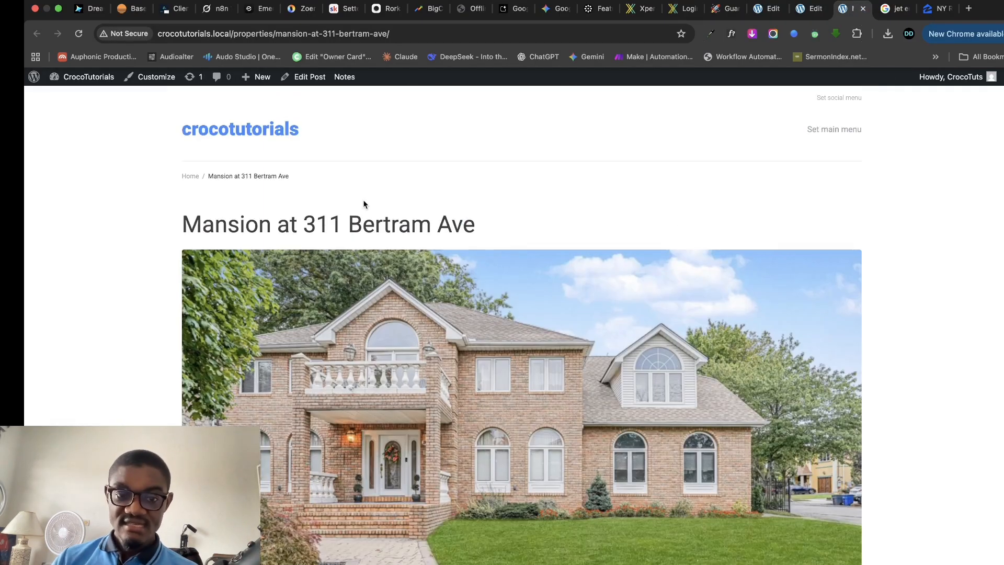
click(863, 10)
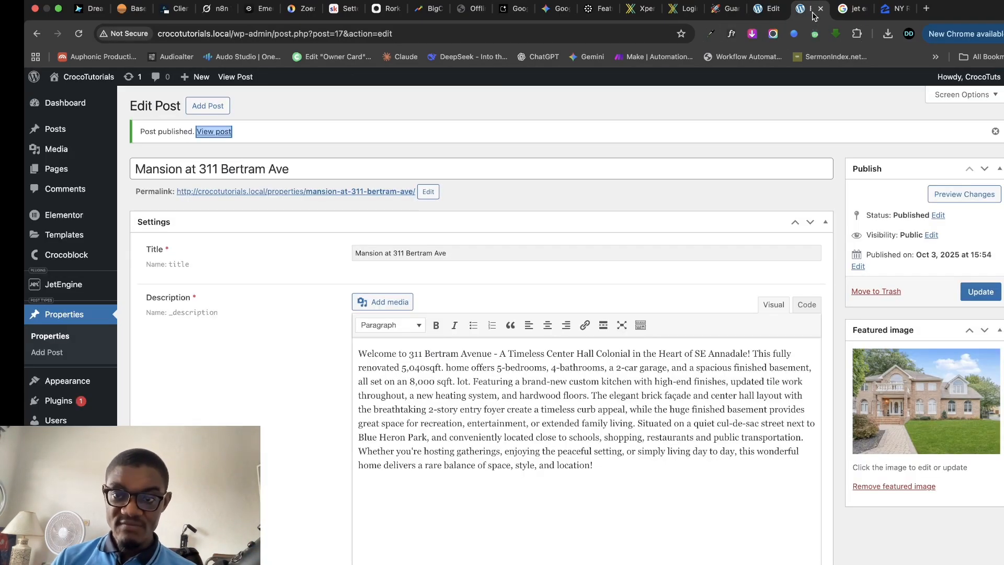
- Return to the Property Single Post template and clear the library, notice and publish panels
click(801, 8)
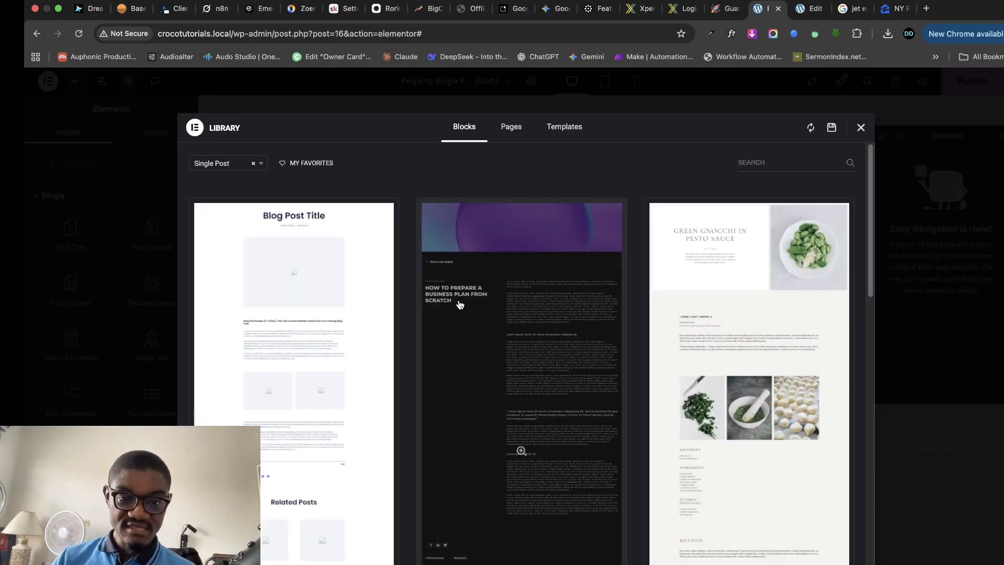
click(860, 129)
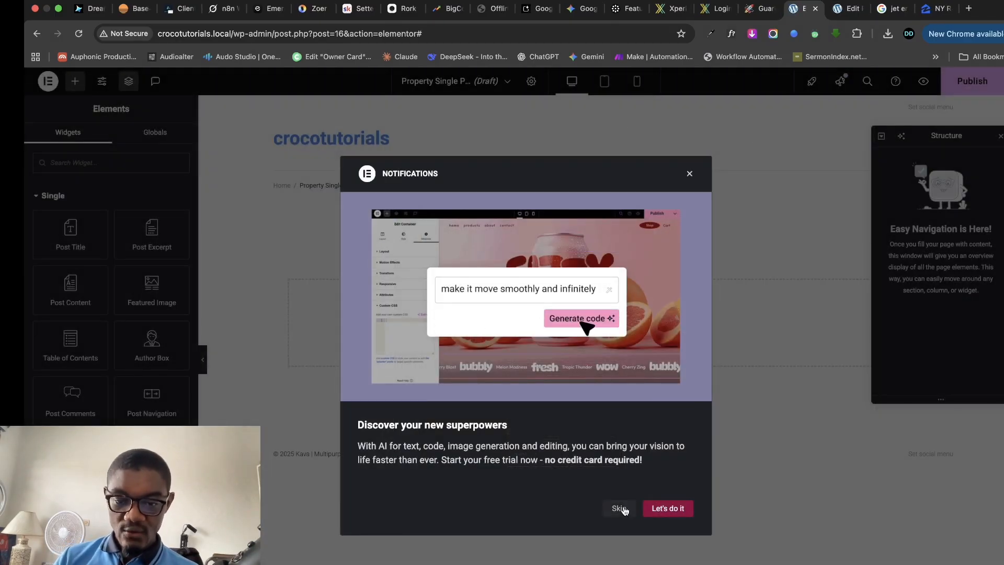
click(620, 509)
click(973, 81)
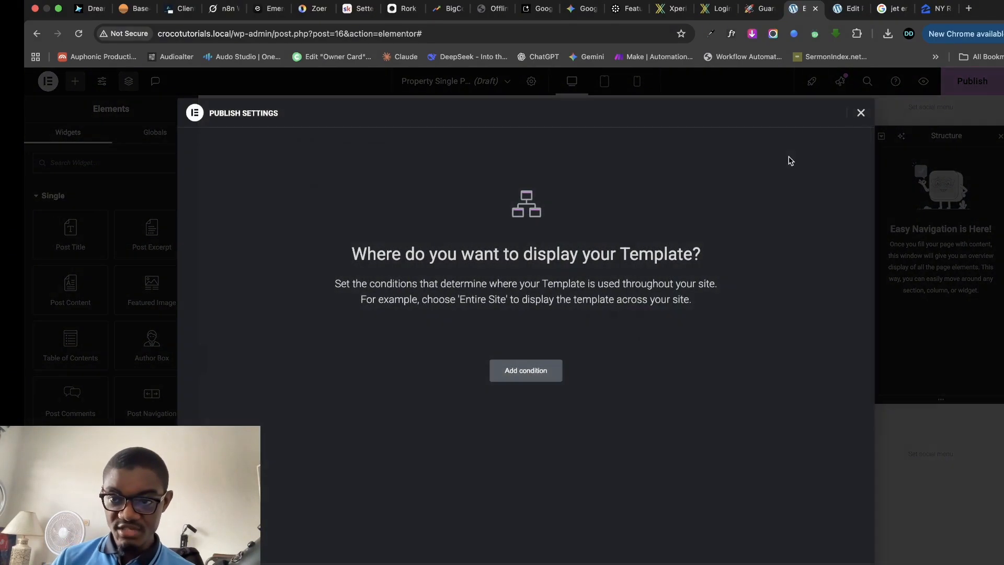
click(861, 113)
click(998, 81)
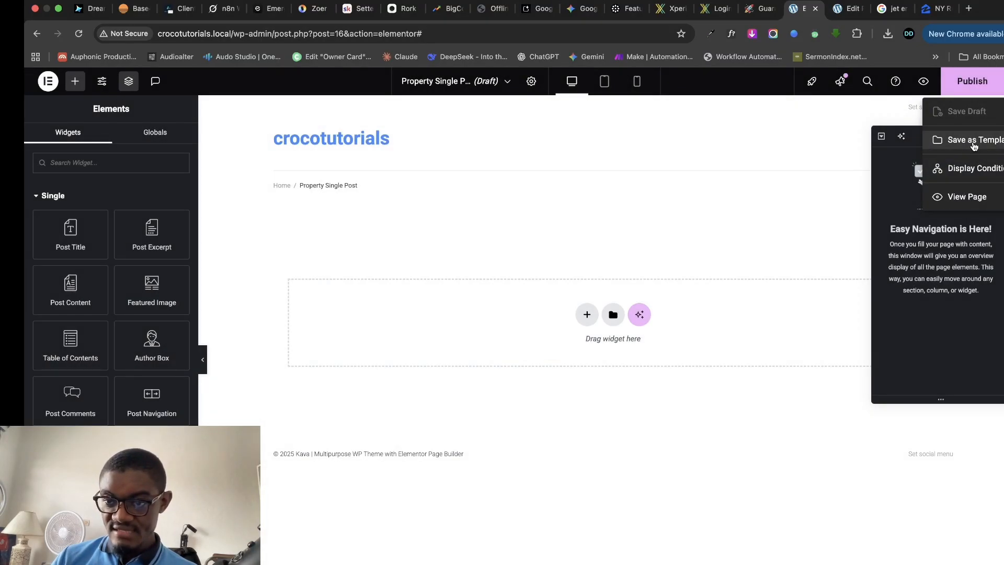
click(329, 251)
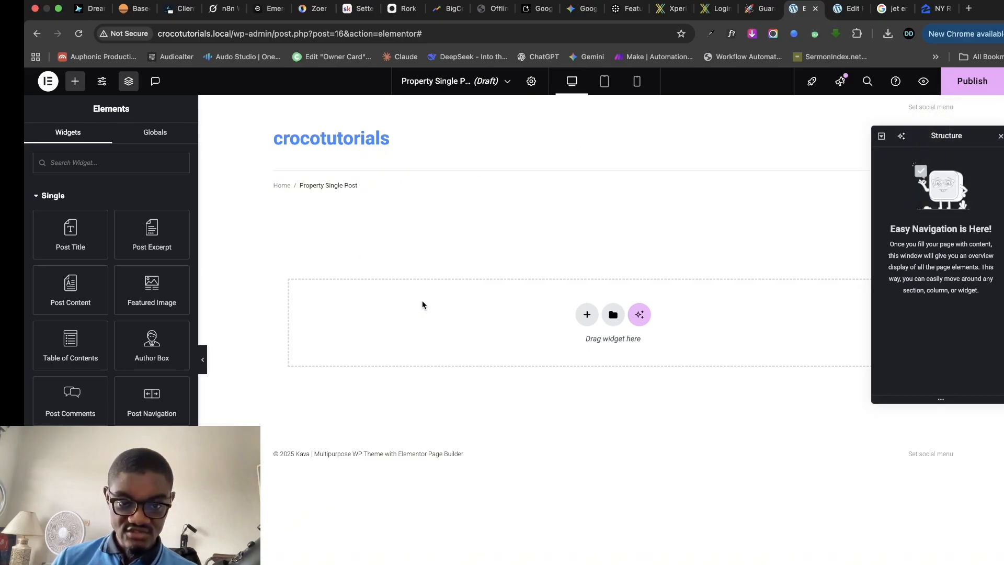
- Add a single flexbox container and drop an Image widget into it
click(587, 315)
click(576, 353)
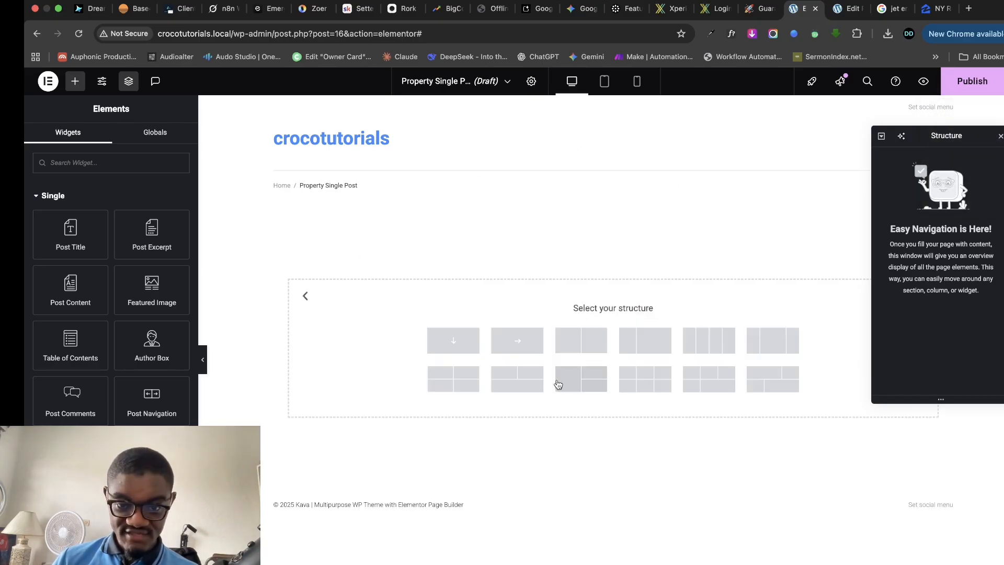
click(453, 346)
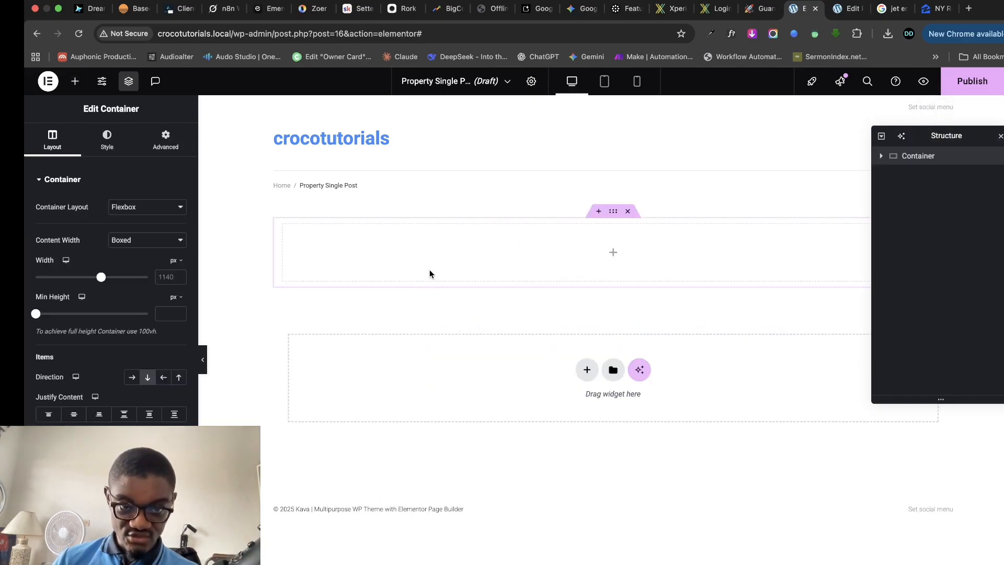
click(75, 81)
scroll(111, 261, down, 3)
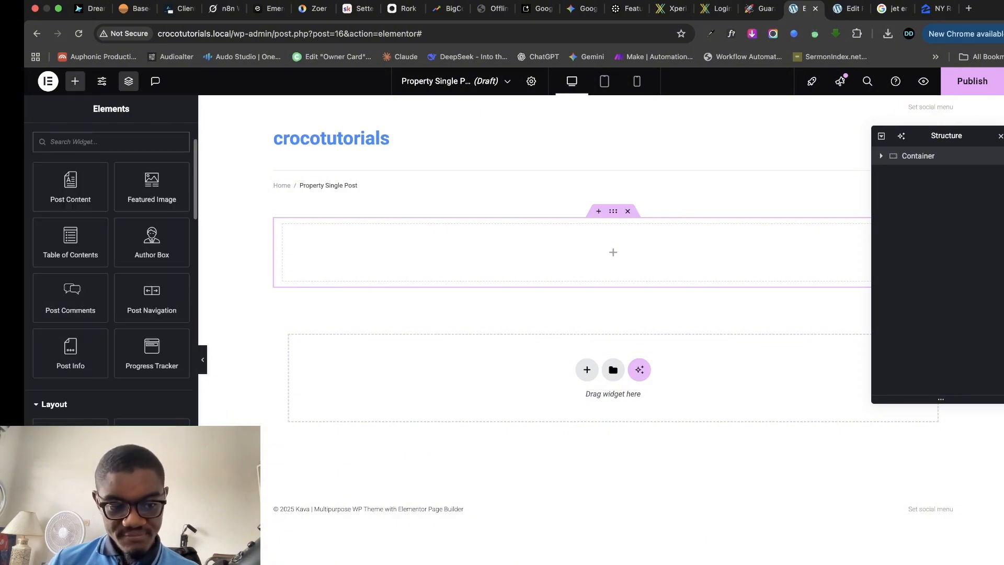
drag(152, 186, 622, 252)
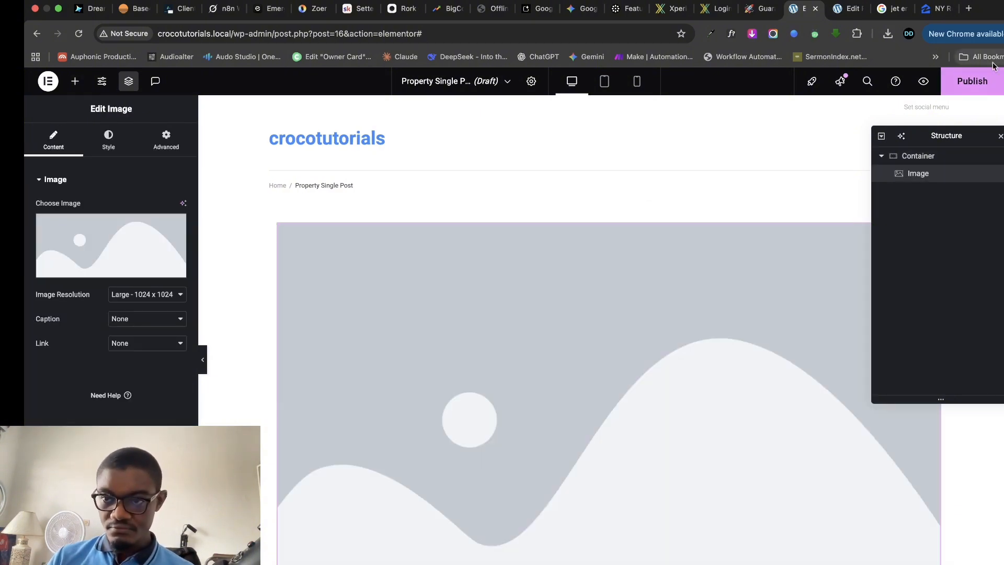
- Save the template as a draft and reload the editor
click(999, 81)
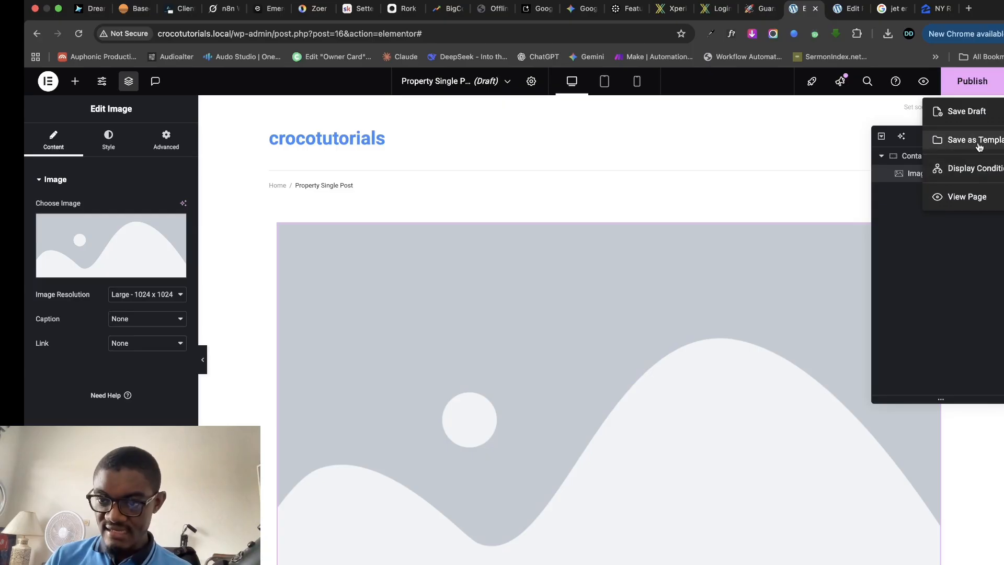
click(967, 111)
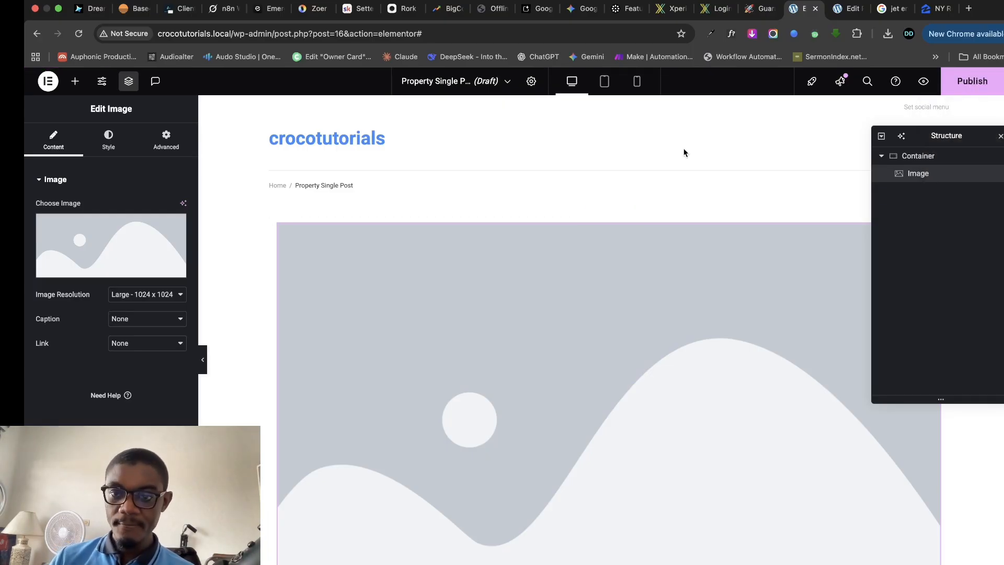
click(78, 34)
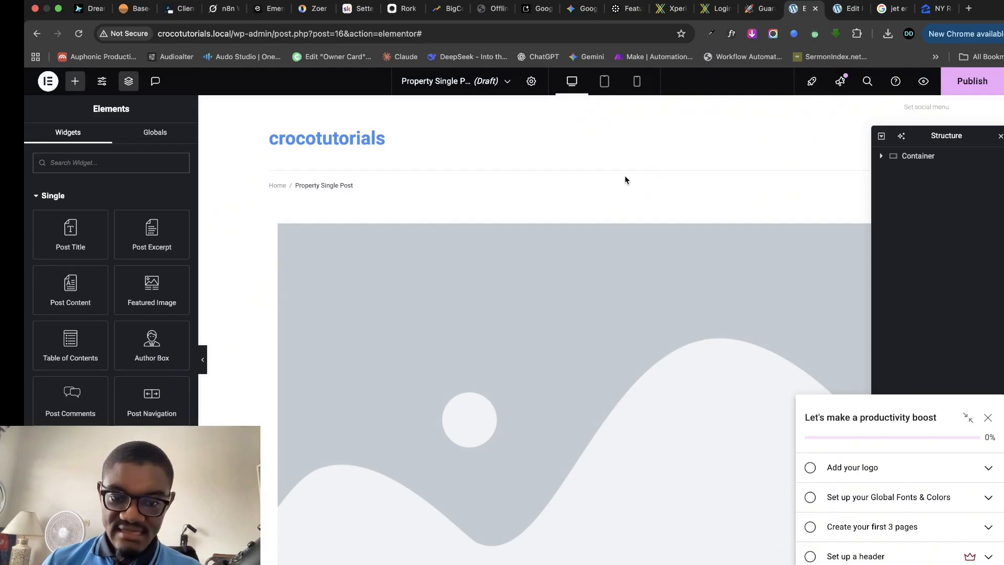
- Set the template's Page Layout to Elementor Full Width
click(1001, 136)
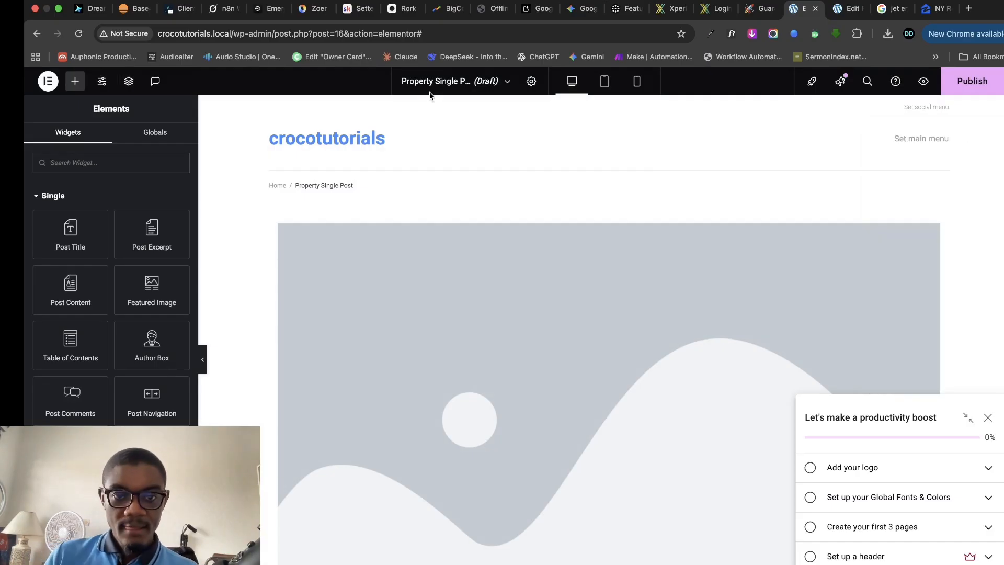
click(532, 82)
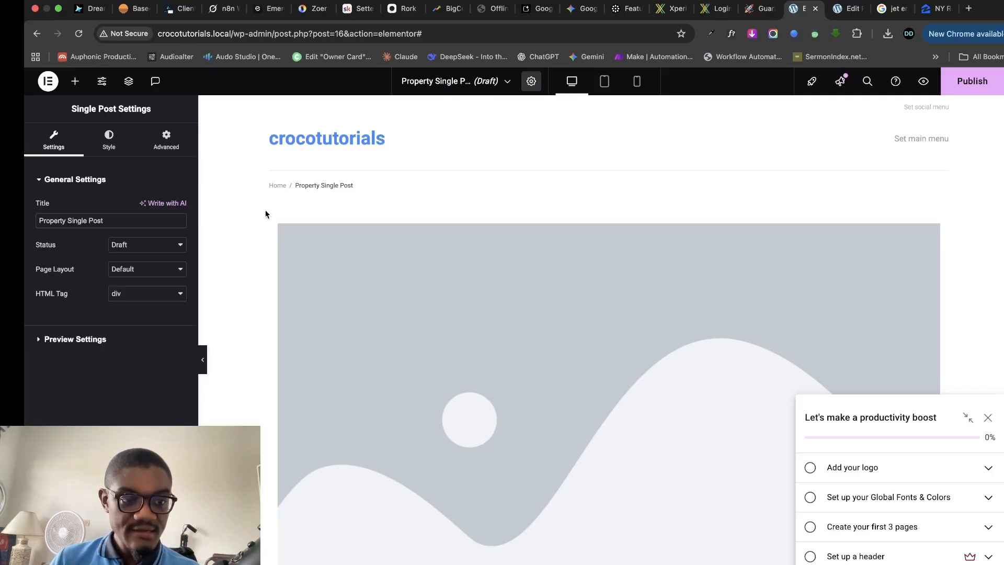
triple_click(105, 224)
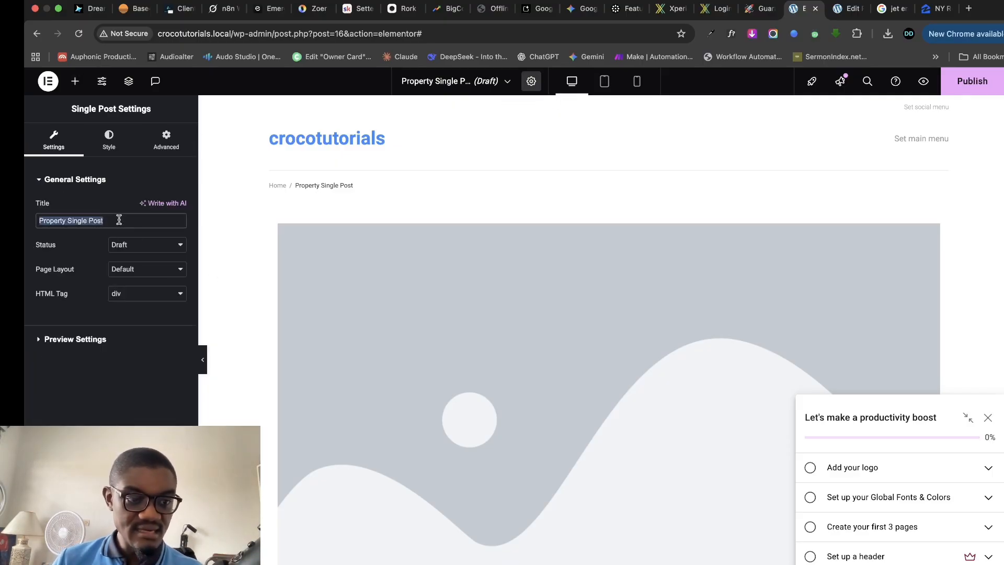
click(148, 269)
click(65, 350)
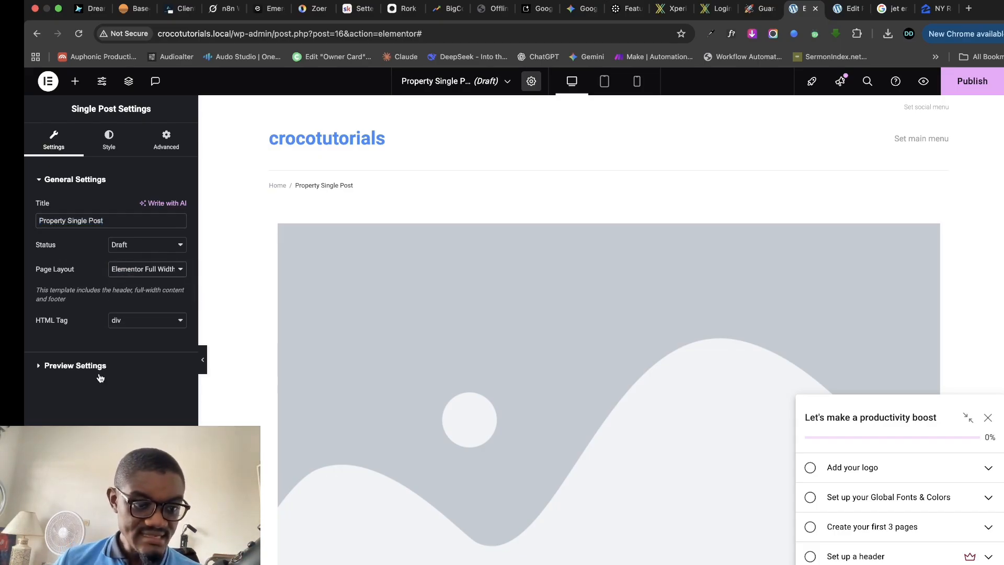
click(42, 369)
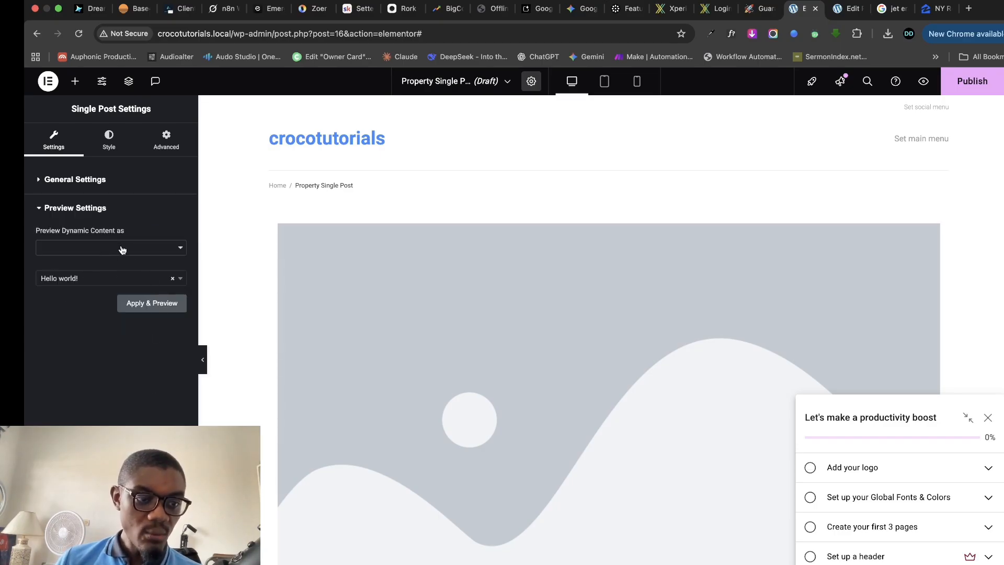
click(121, 249)
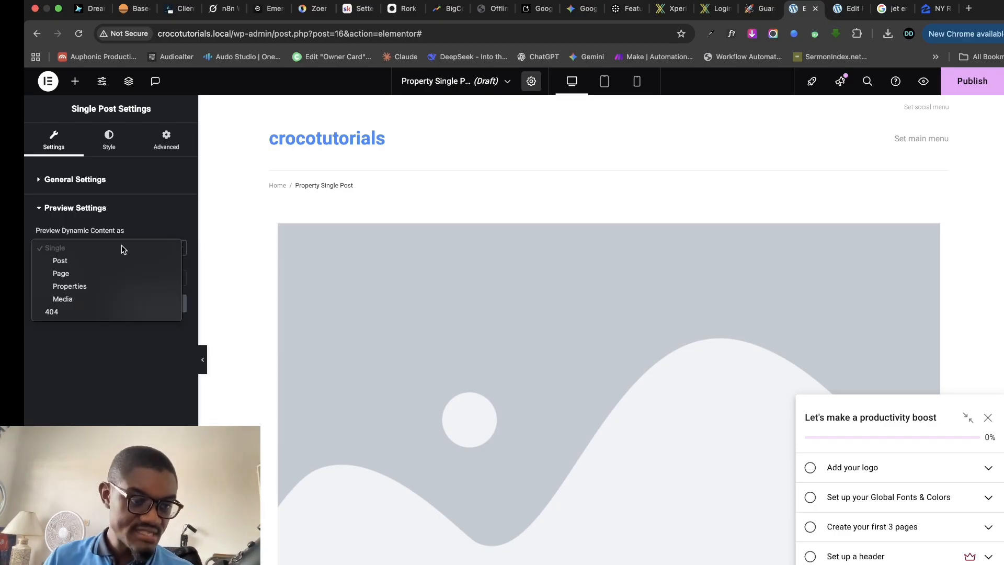
click(69, 286)
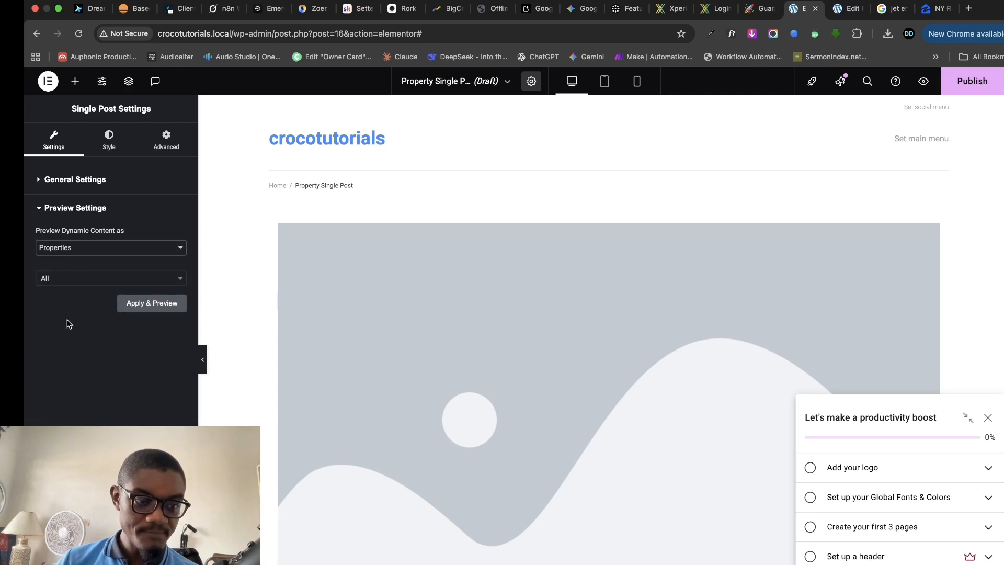
click(91, 283)
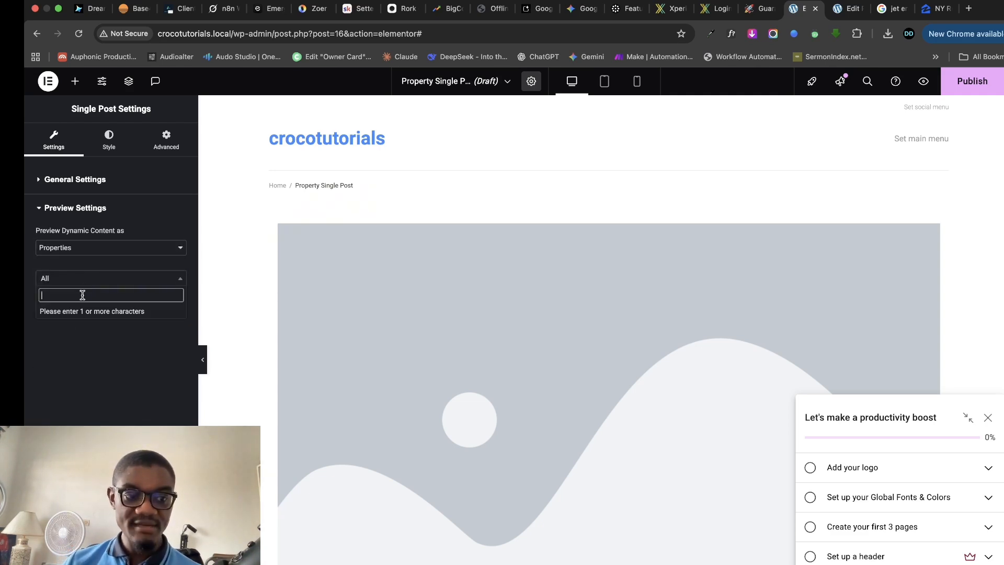
text(man)
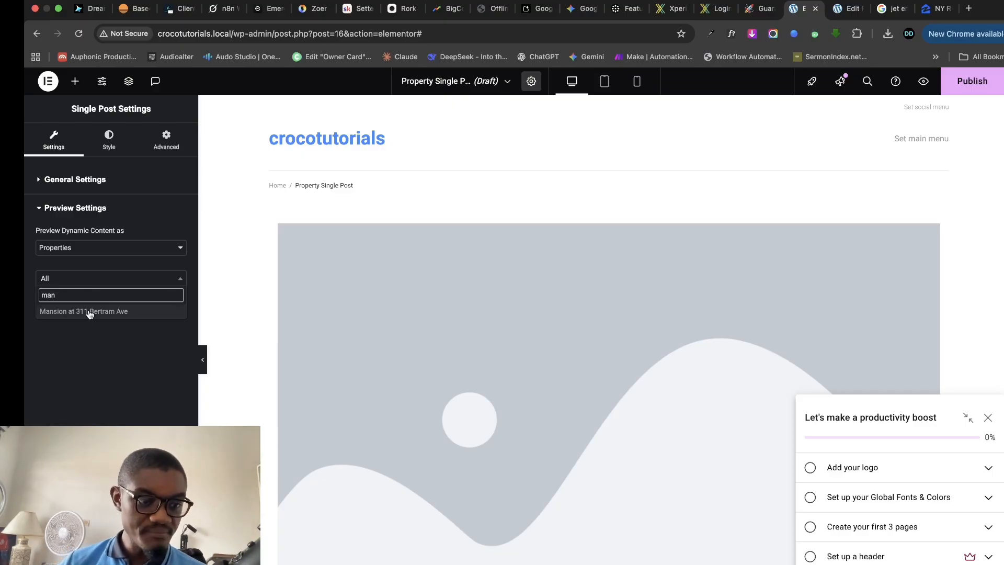
click(90, 312)
click(153, 304)
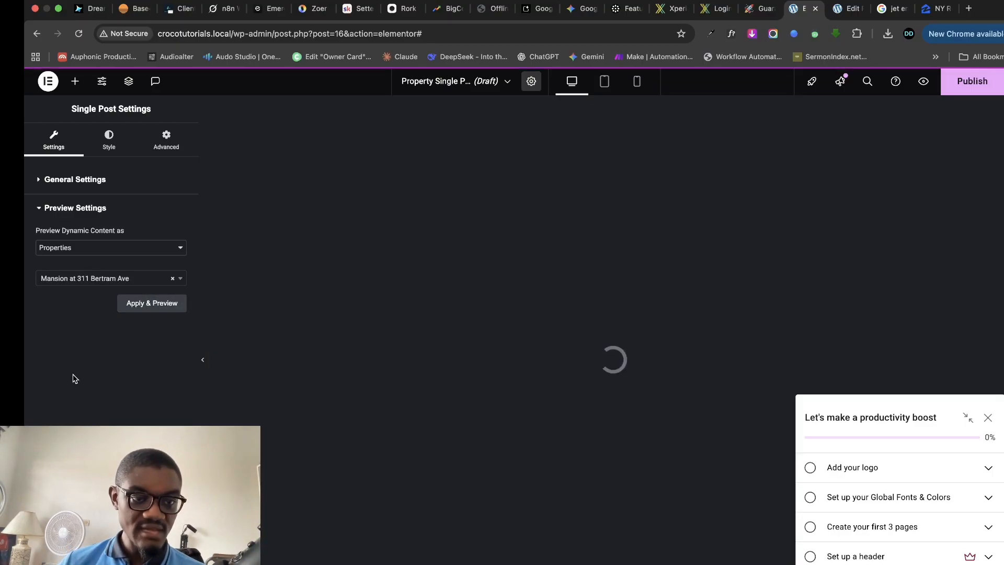
- Dismiss the publish panel and checklist pop-ups, returning to the template settings
click(964, 81)
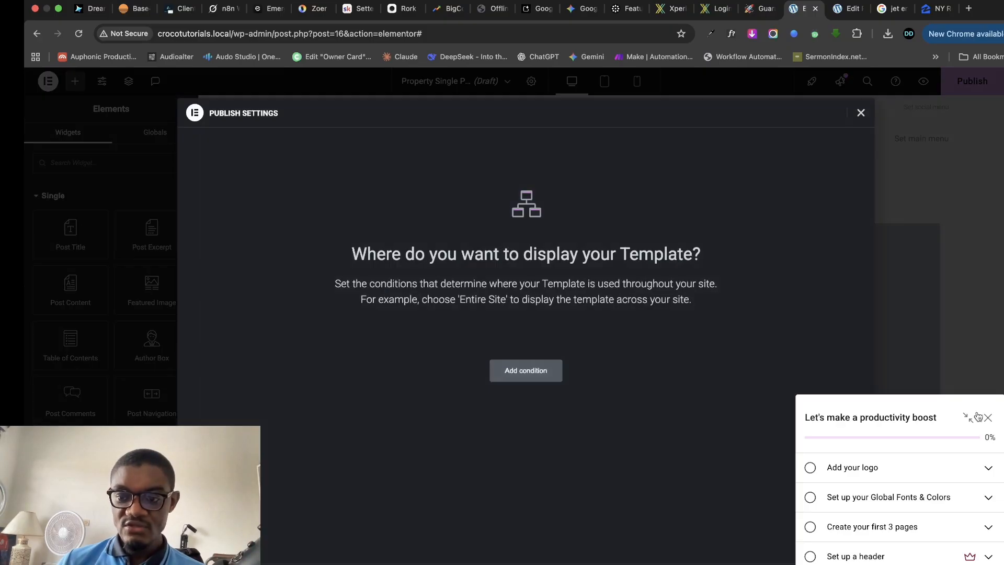
click(860, 113)
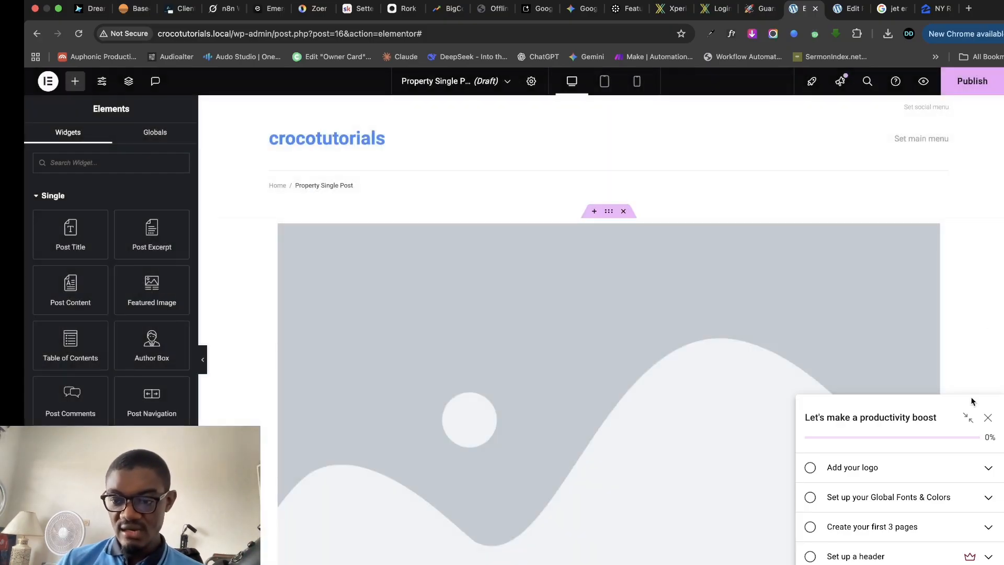
click(988, 419)
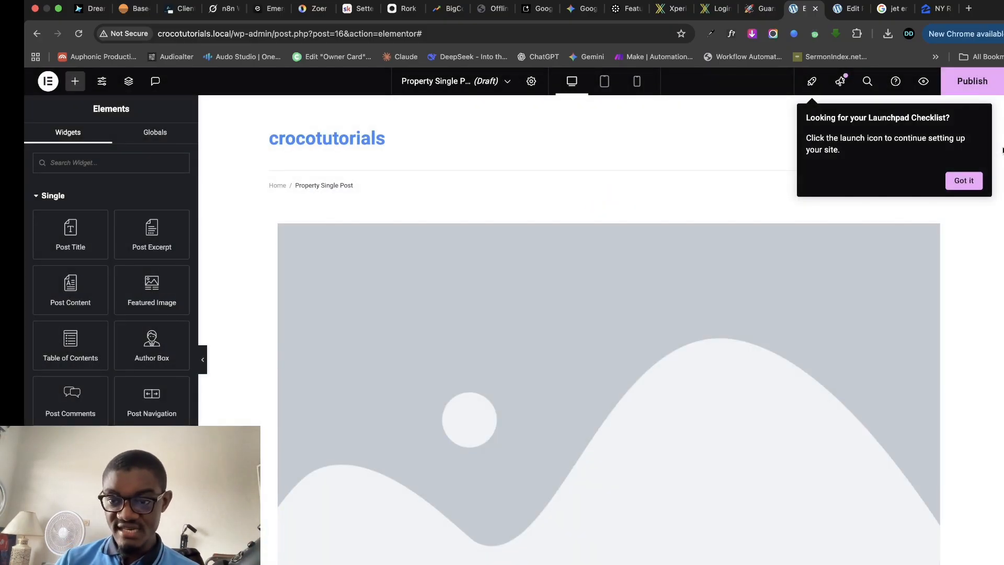
click(972, 183)
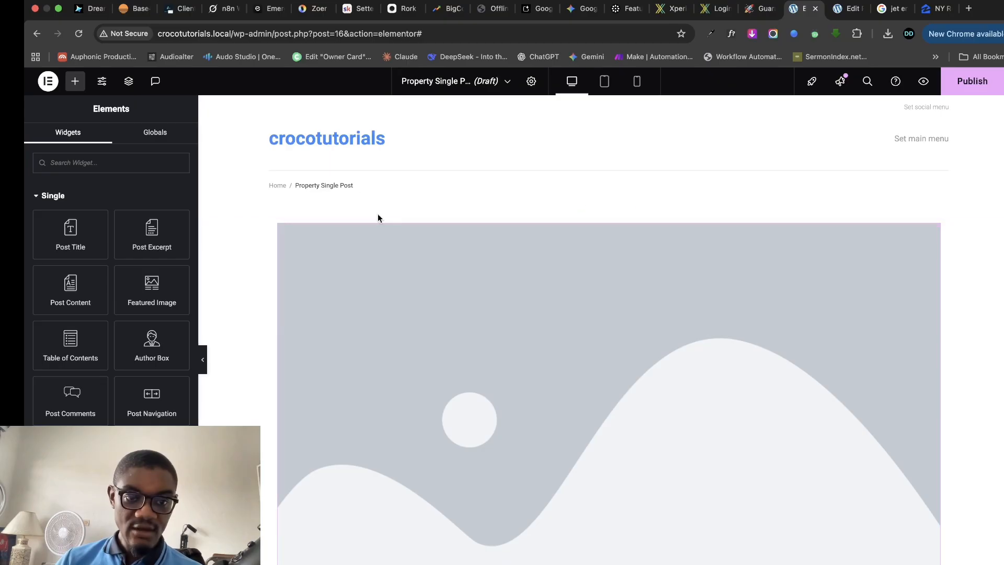
click(530, 84)
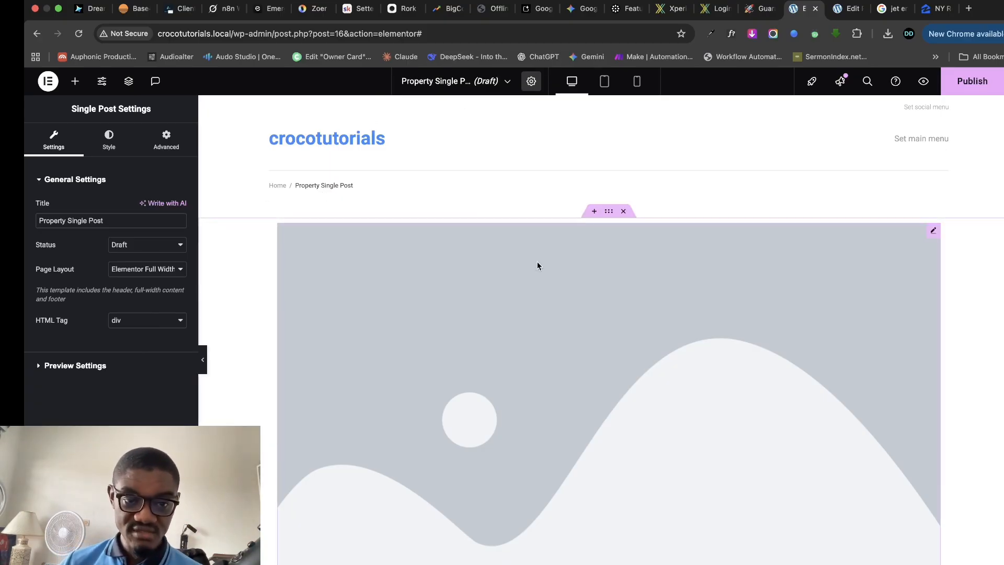
- Delete the container holding the image placeholder
click(608, 217)
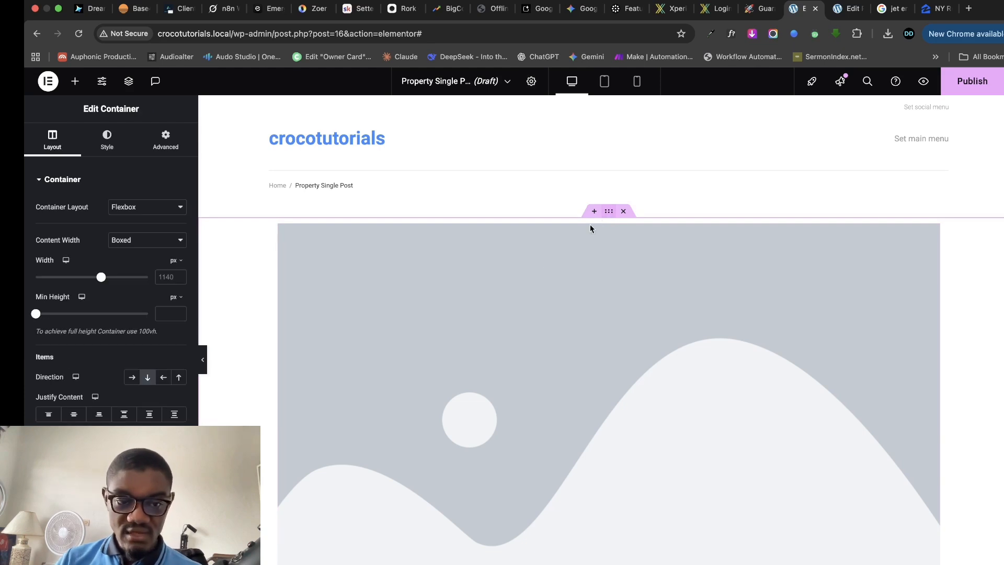
scroll(539, 271, down, 3)
scroll(649, 225, up, 3)
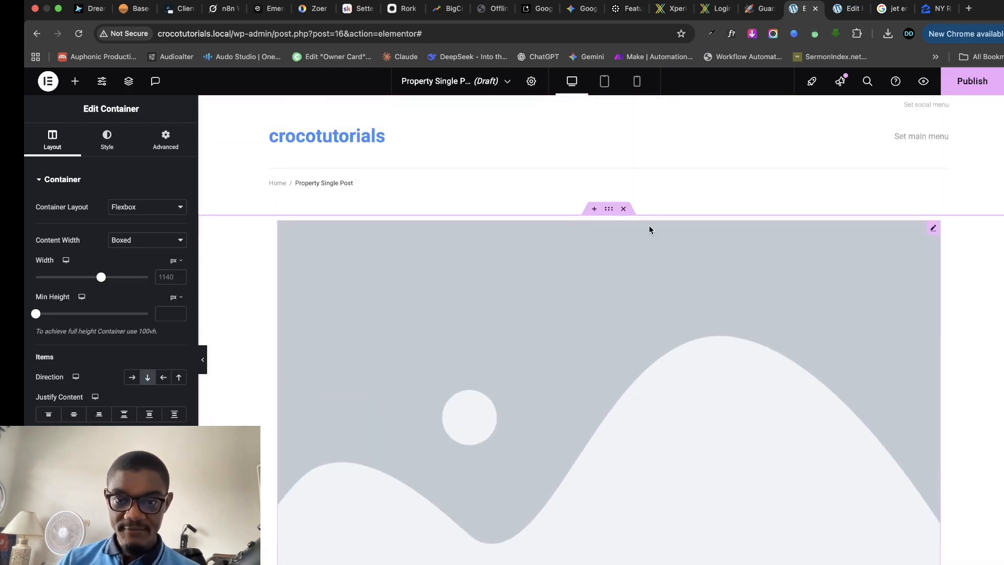
click(624, 209)
- Add a one-column flexbox container with a nested Container inside it, then select the outer one
click(586, 314)
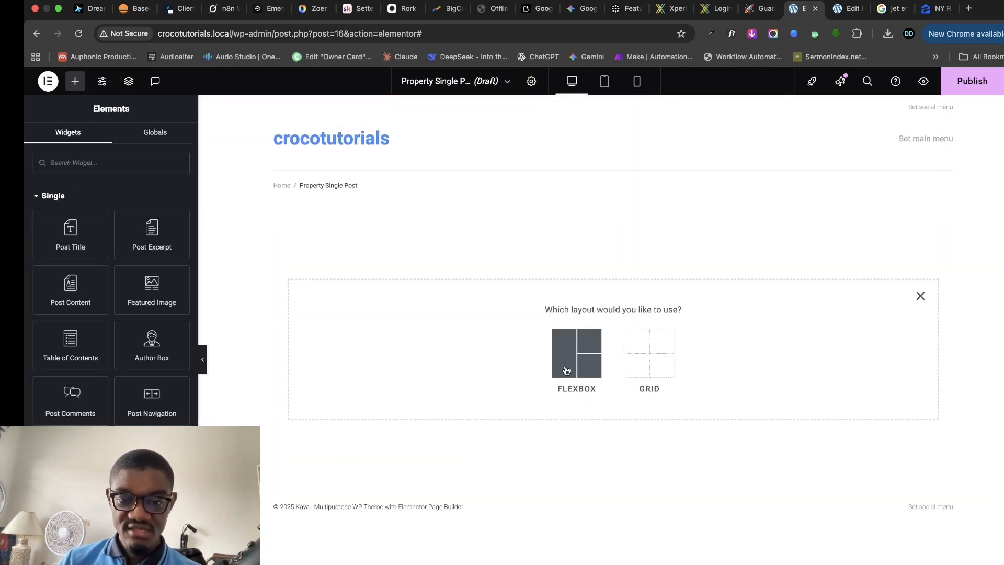
click(575, 359)
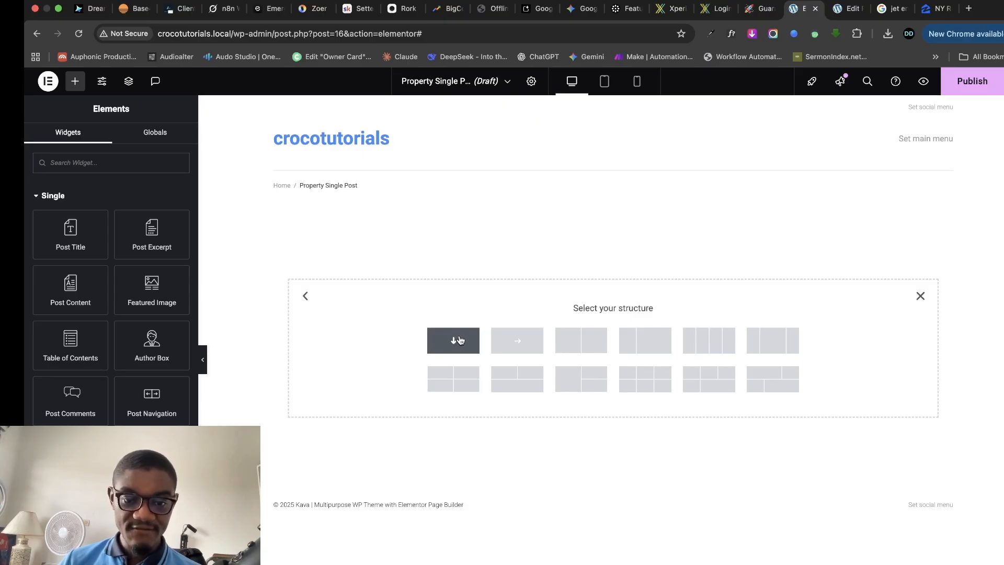
click(463, 341)
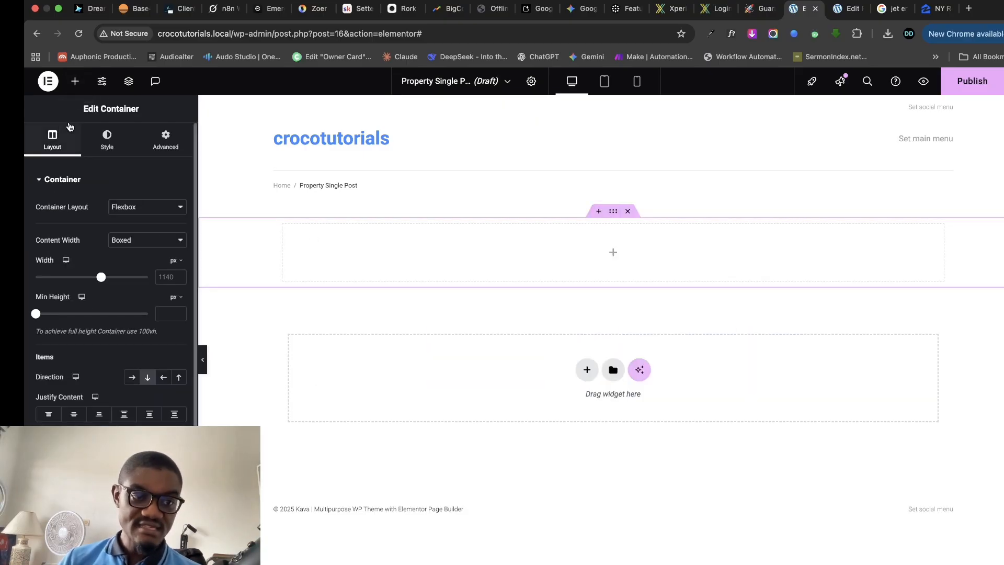
click(74, 81)
scroll(102, 380, down, 3)
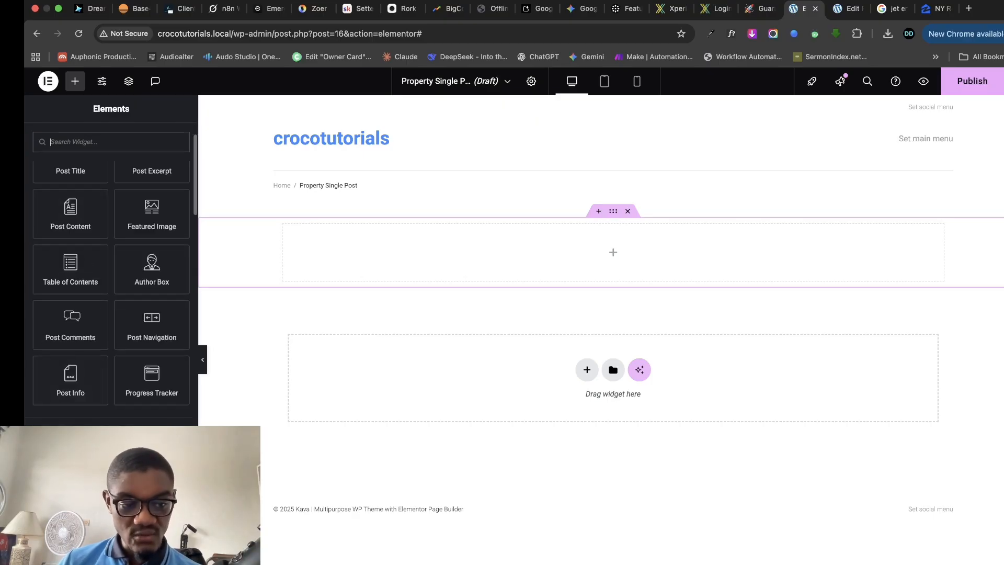
drag(70, 481, 531, 282)
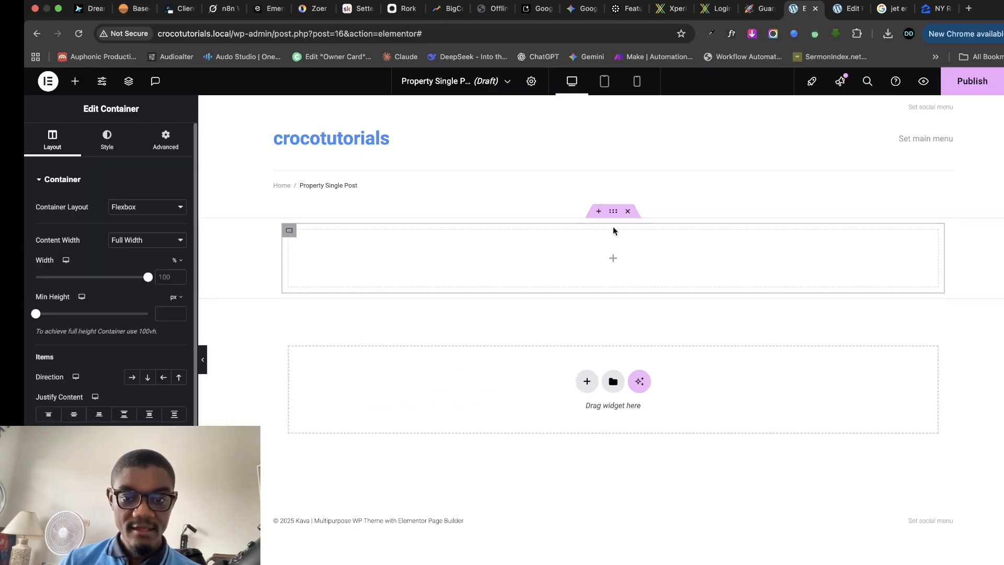
click(612, 212)
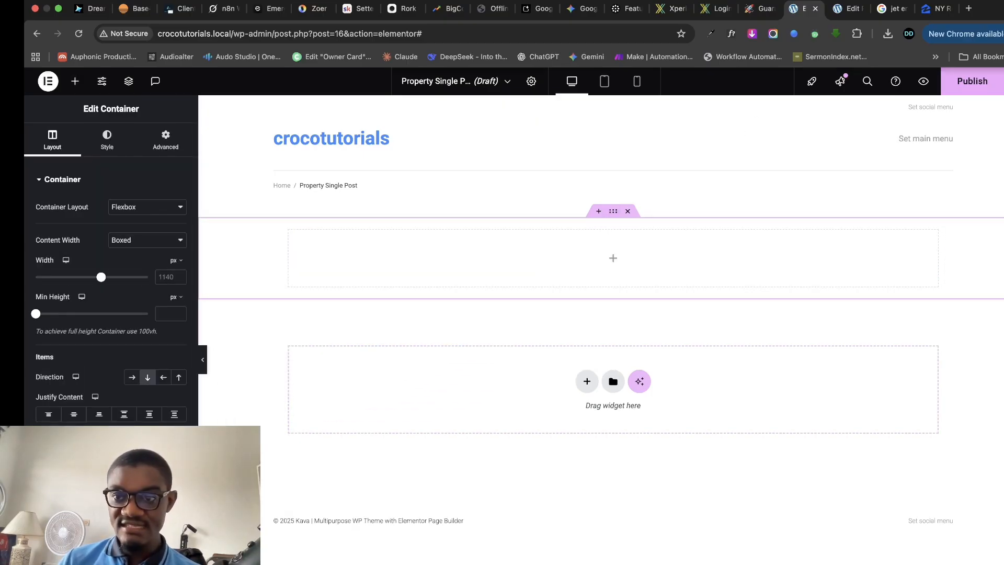
- Glance at the Zillow listing photos and the property edit page for reference
click(922, 10)
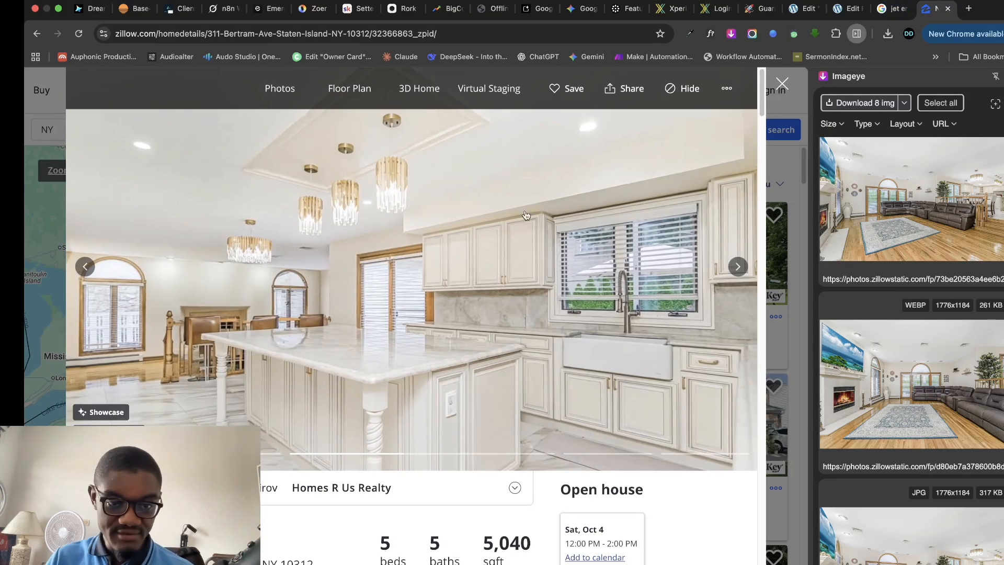
click(843, 9)
click(800, 9)
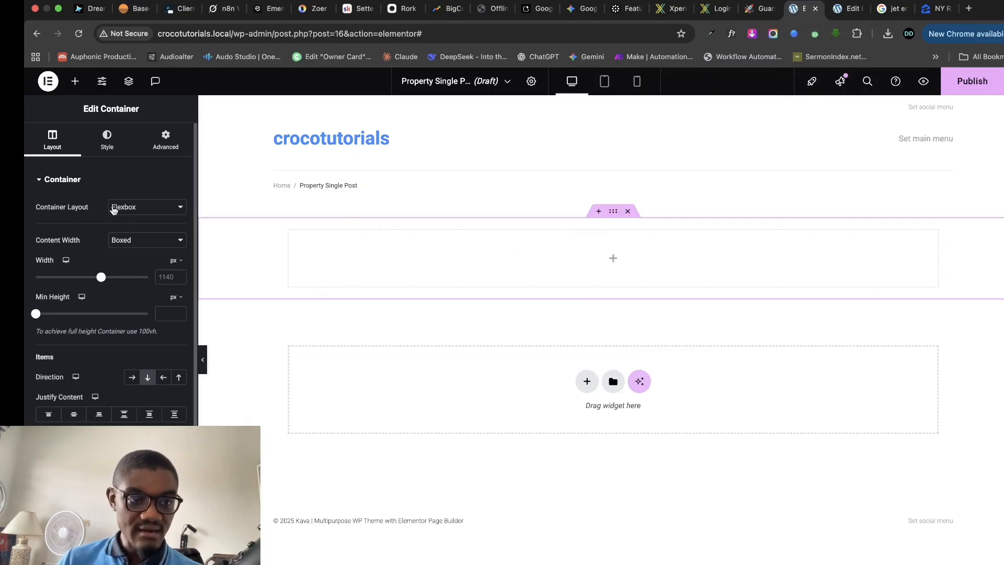
- Set the container's Background Type to Slideshow and drop a 'gal' search carousel into it
click(106, 144)
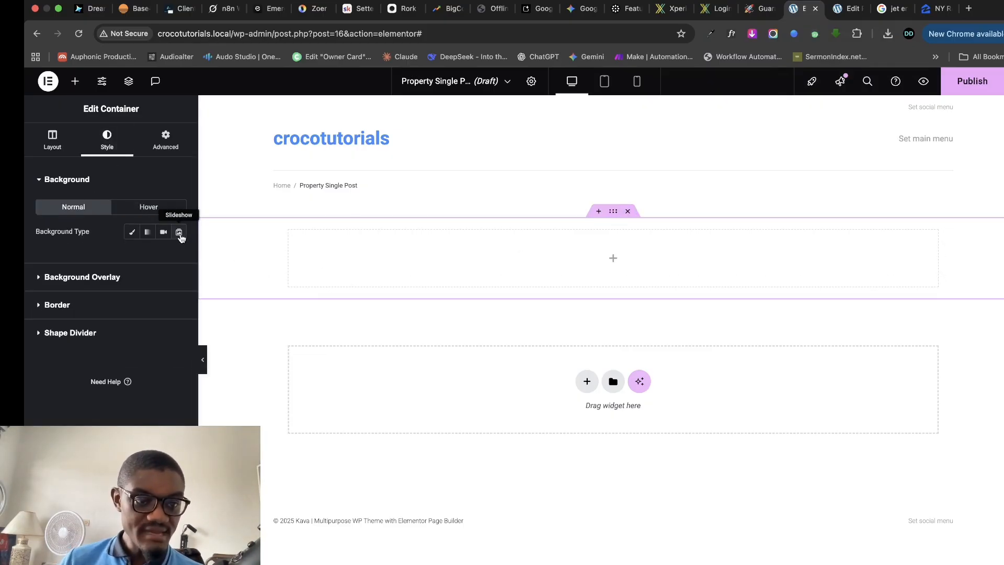
click(179, 234)
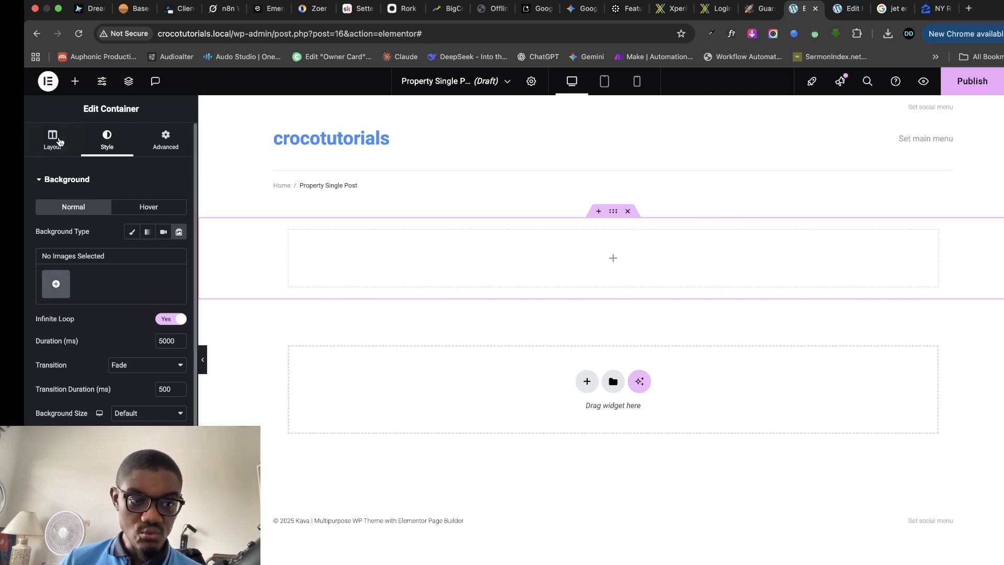
click(75, 81)
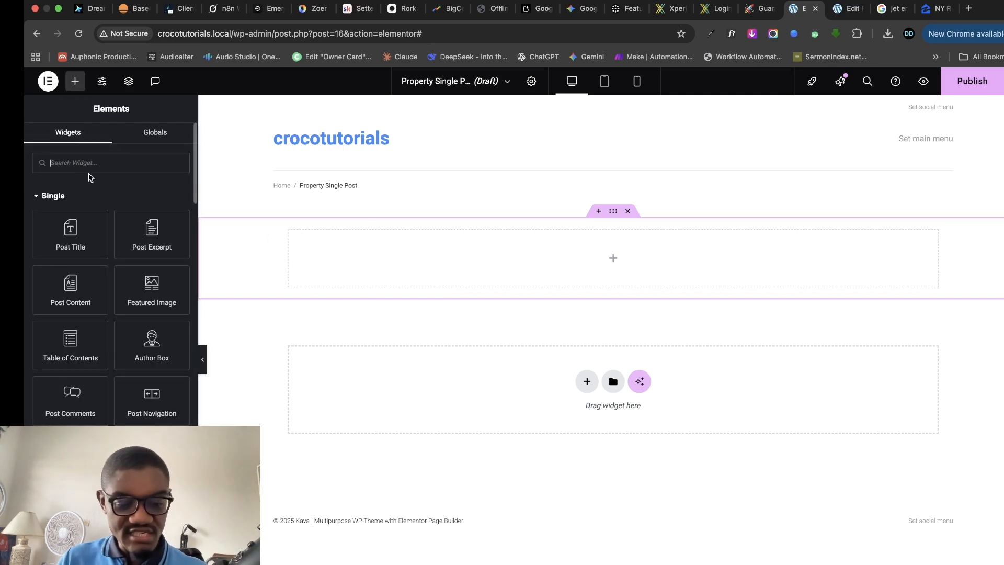
text(gallery)
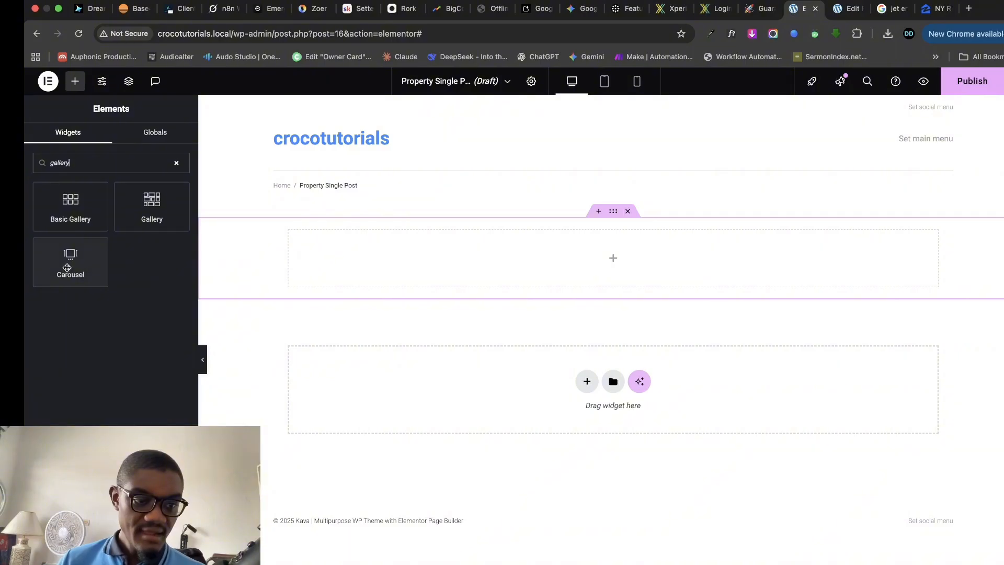
drag(69, 267, 649, 256)
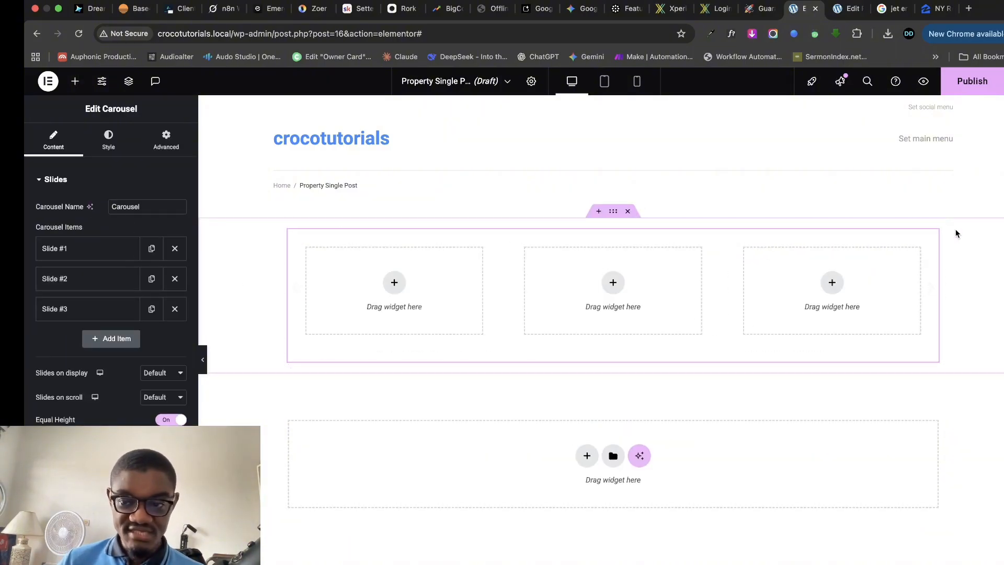
- Replace that carousel with the Image Carousel found by searching 'slider'
right_click(933, 237)
click(910, 451)
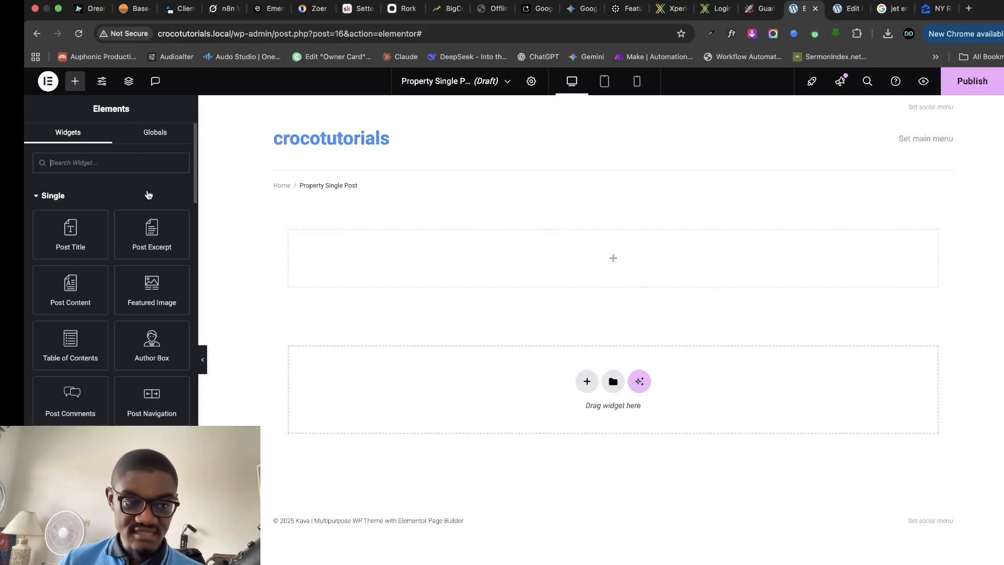
text(gallery)
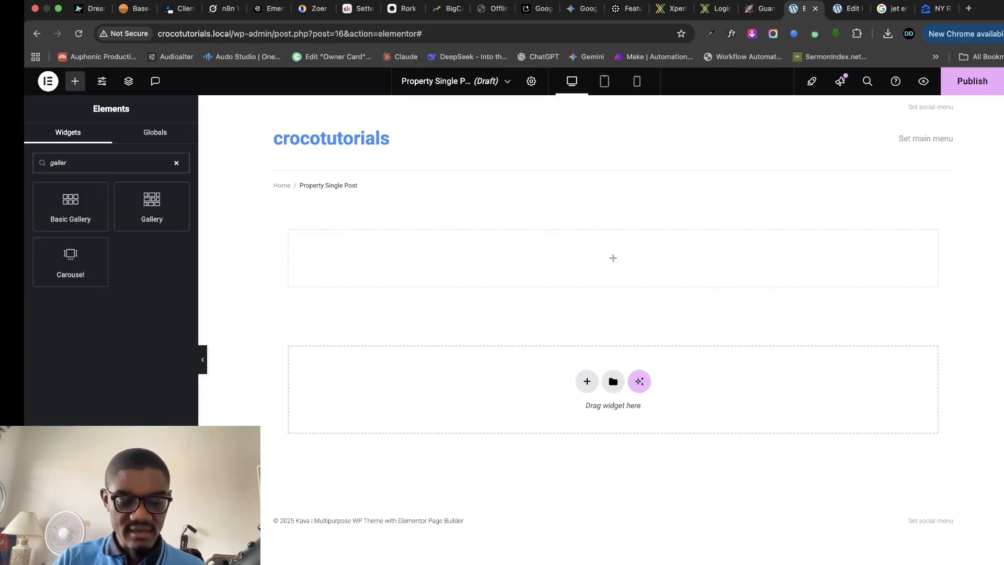
key(BackSpace)
key(BackSpace)
key(BackSpace)
text(slider)
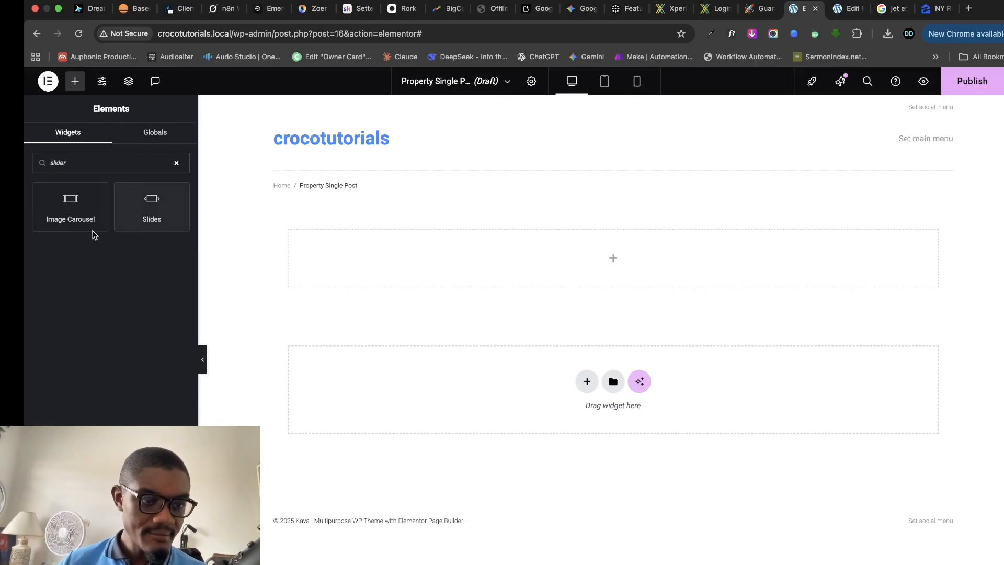
drag(71, 209, 583, 273)
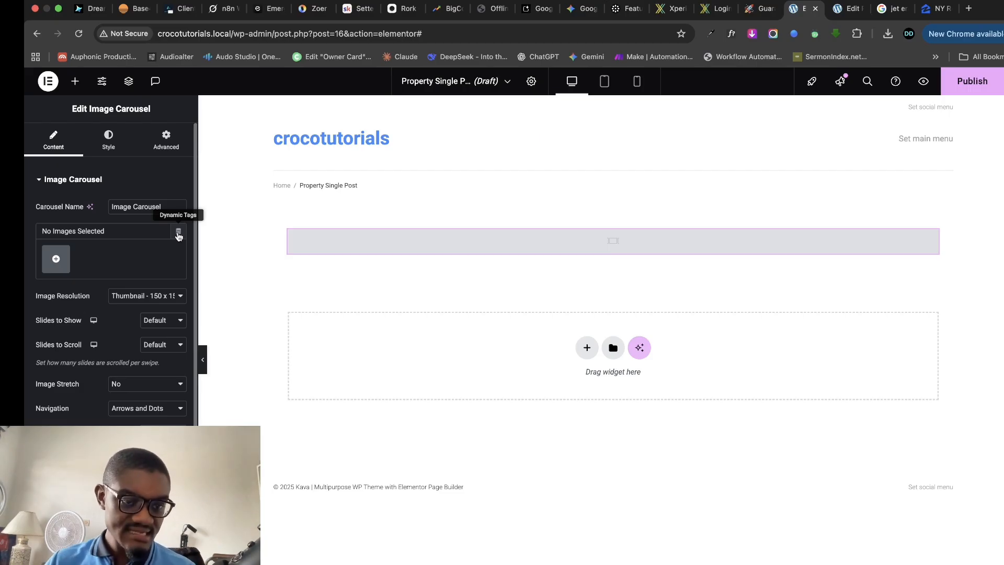
- Bind the carousel images to the JetEngine Gallery dynamic tag after checking the property's gallery
click(178, 234)
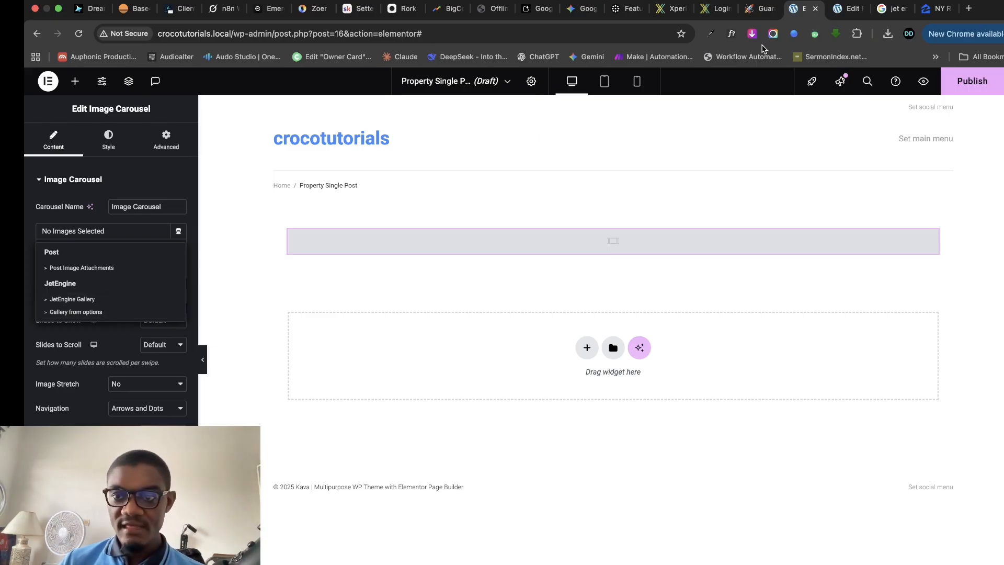
click(845, 8)
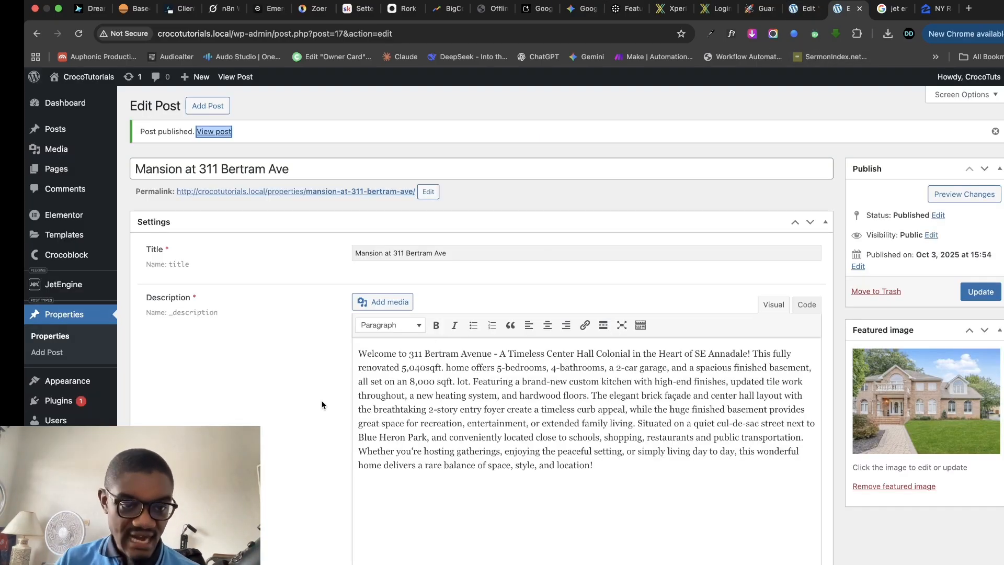
scroll(321, 401, down, 15)
scroll(279, 289, up, 2)
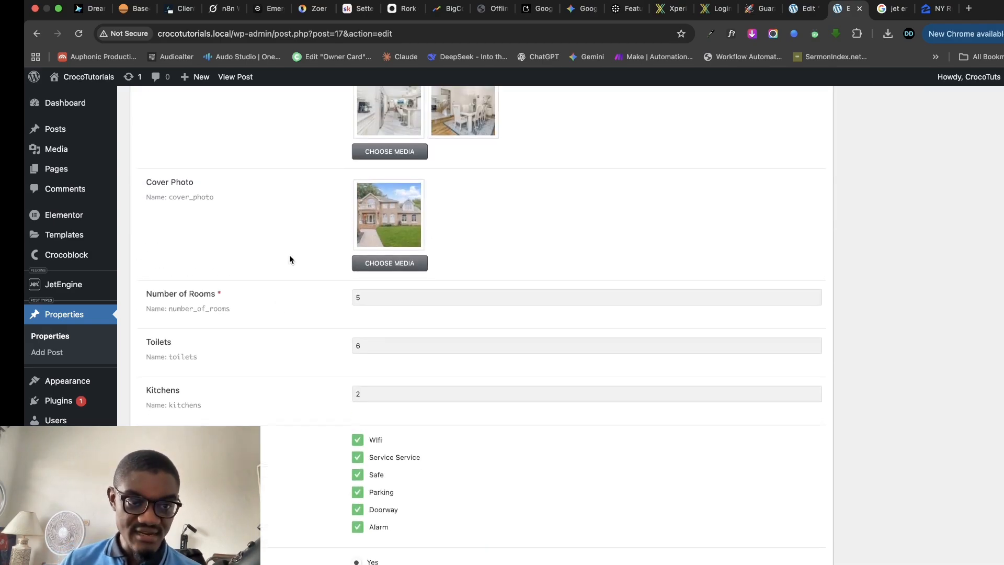
scroll(304, 277, up, 5)
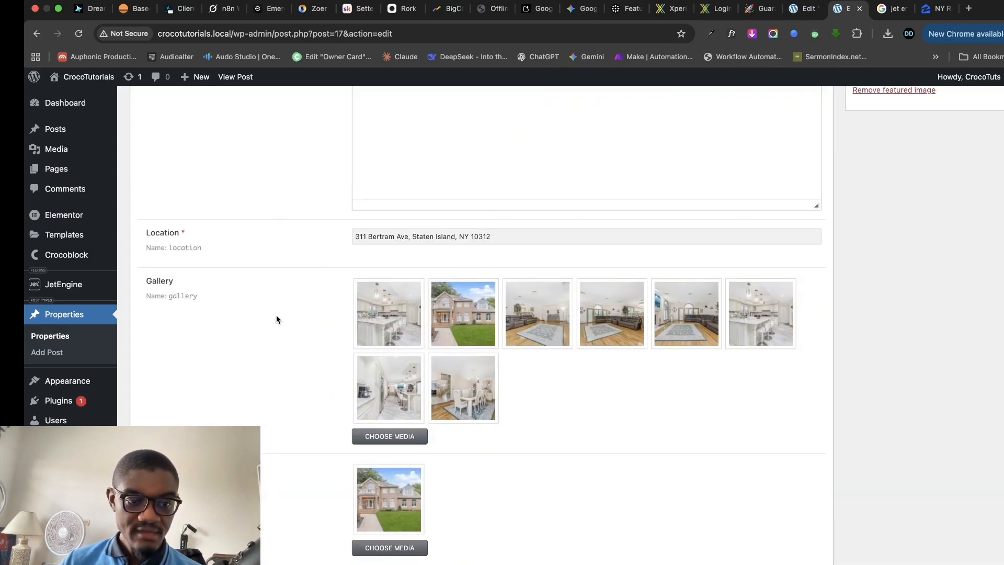
click(803, 6)
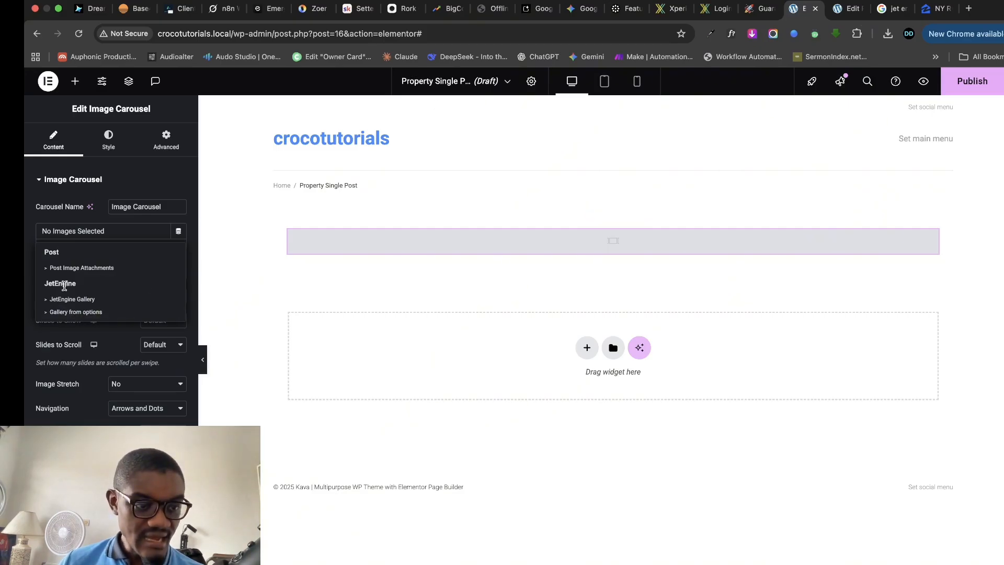
click(72, 299)
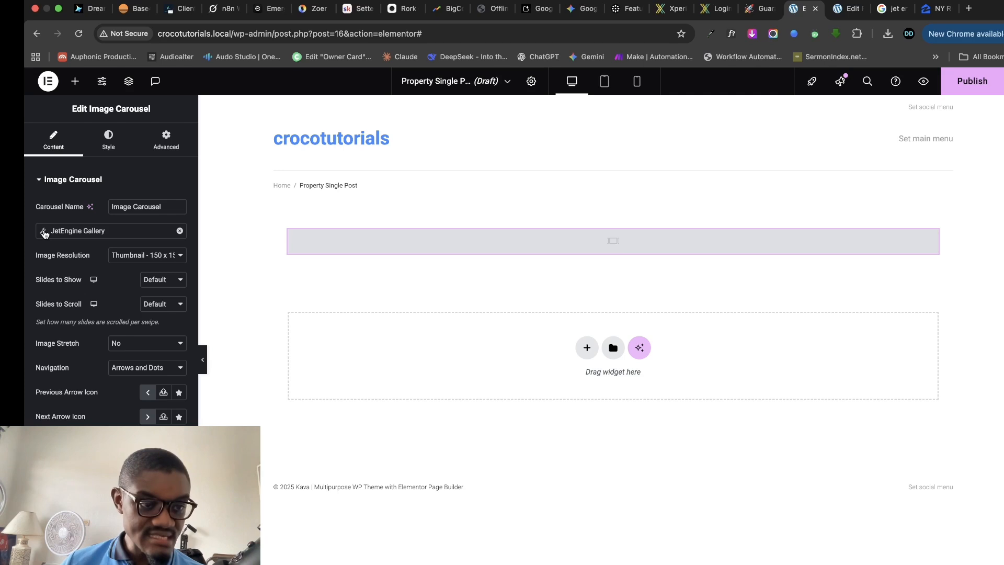
- Set the JetEngine Gallery tag's Field to the property's Gallery
click(44, 232)
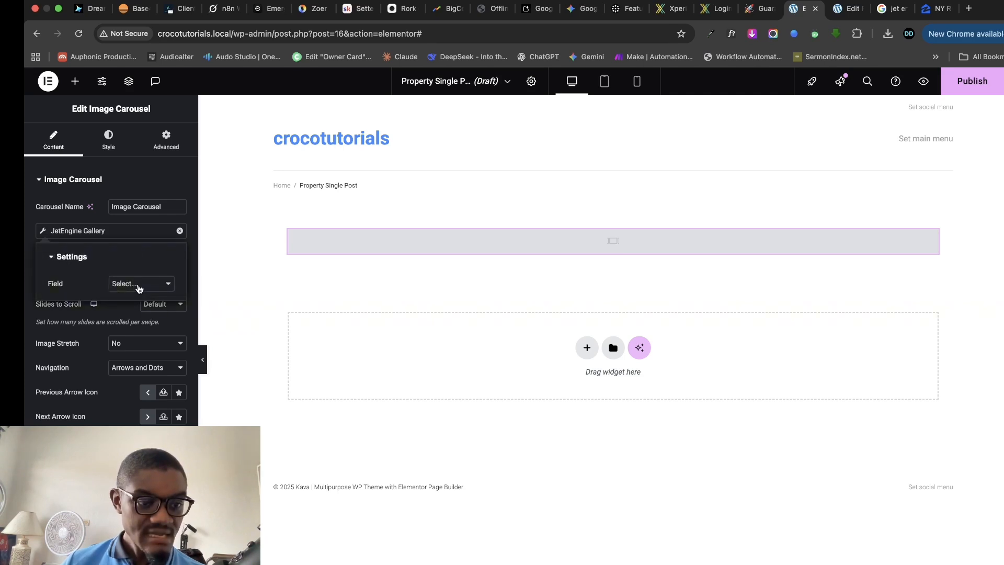
click(139, 285)
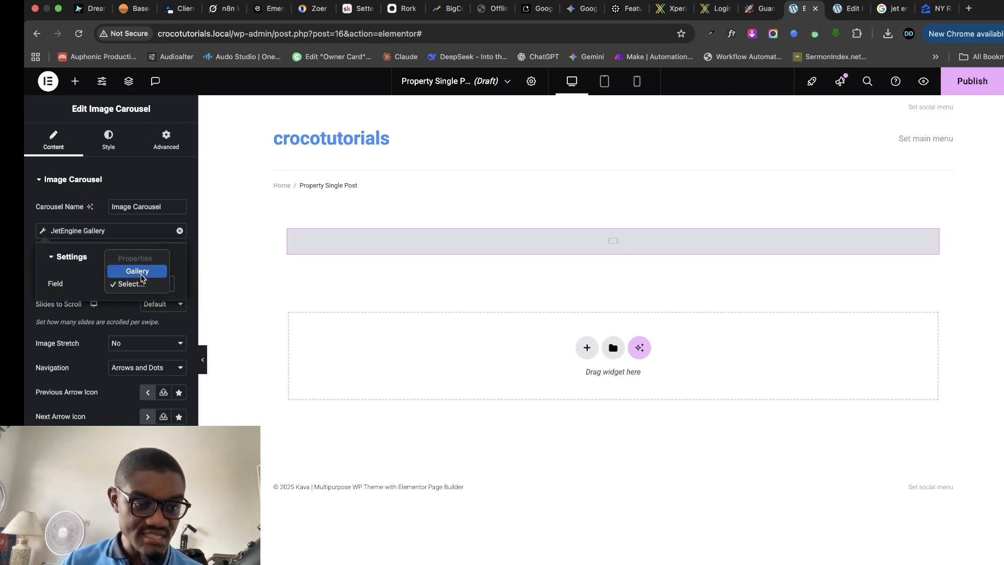
click(138, 271)
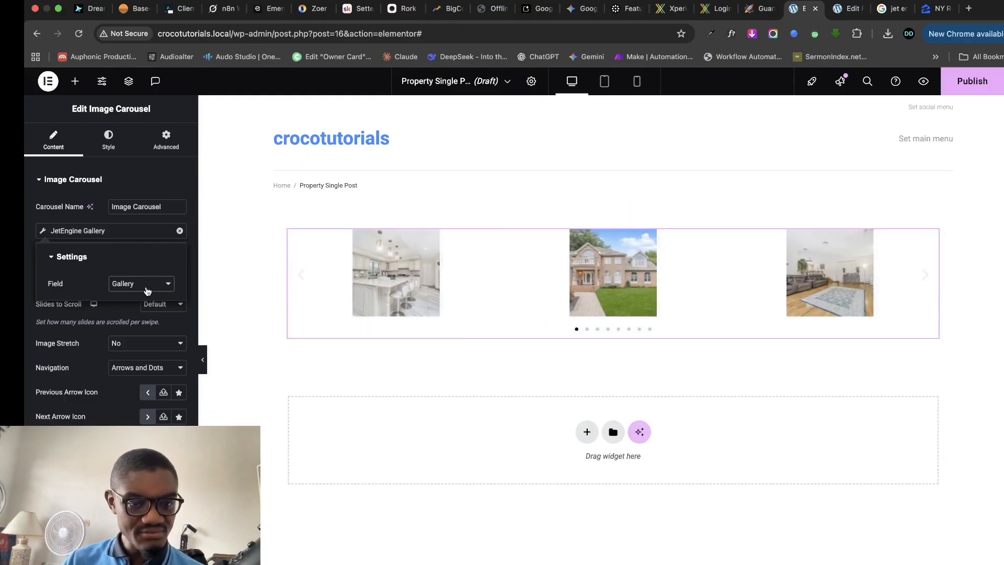
click(26, 298)
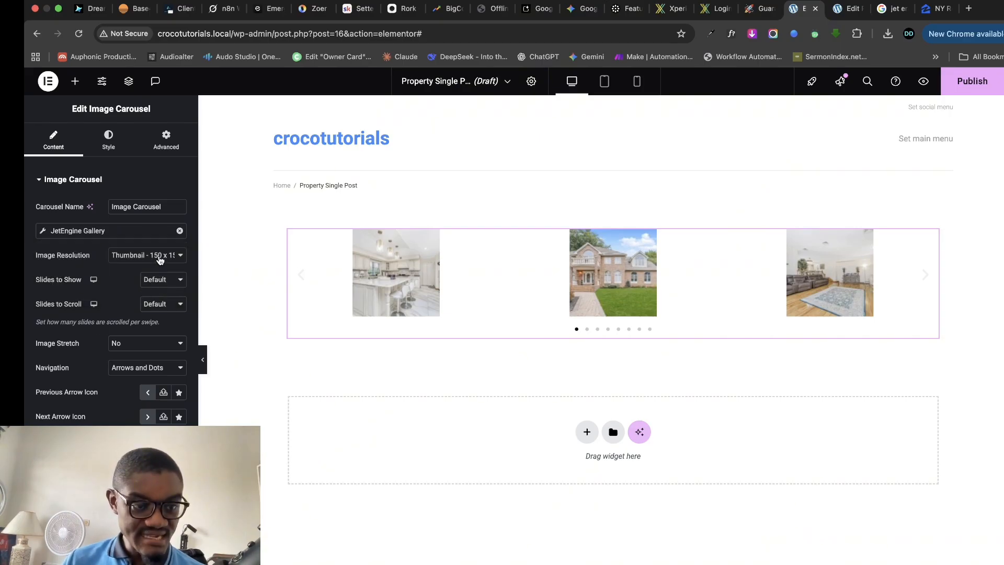
- Set the carousel's Image Resolution to Full and Slides to Show to 2
click(161, 261)
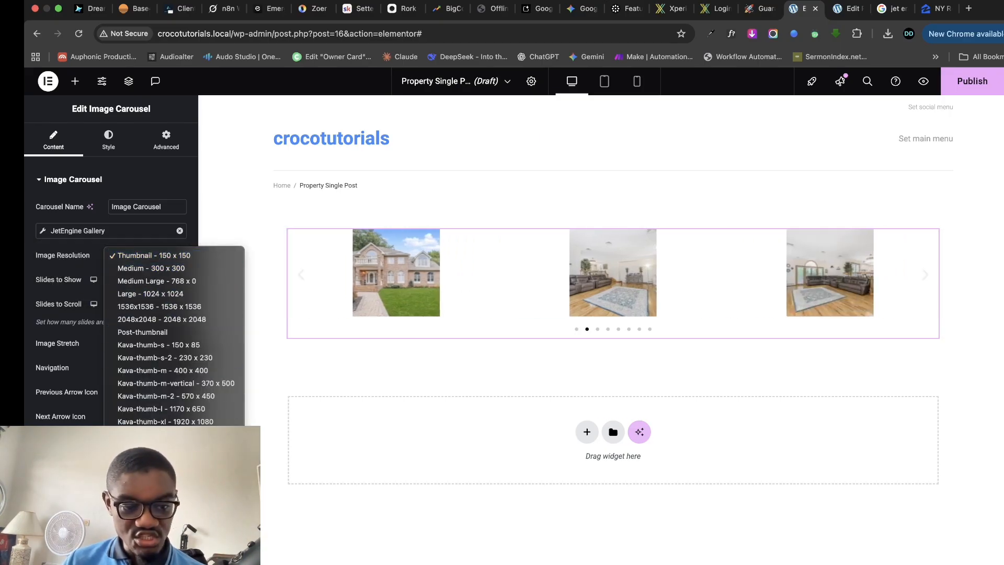
click(131, 472)
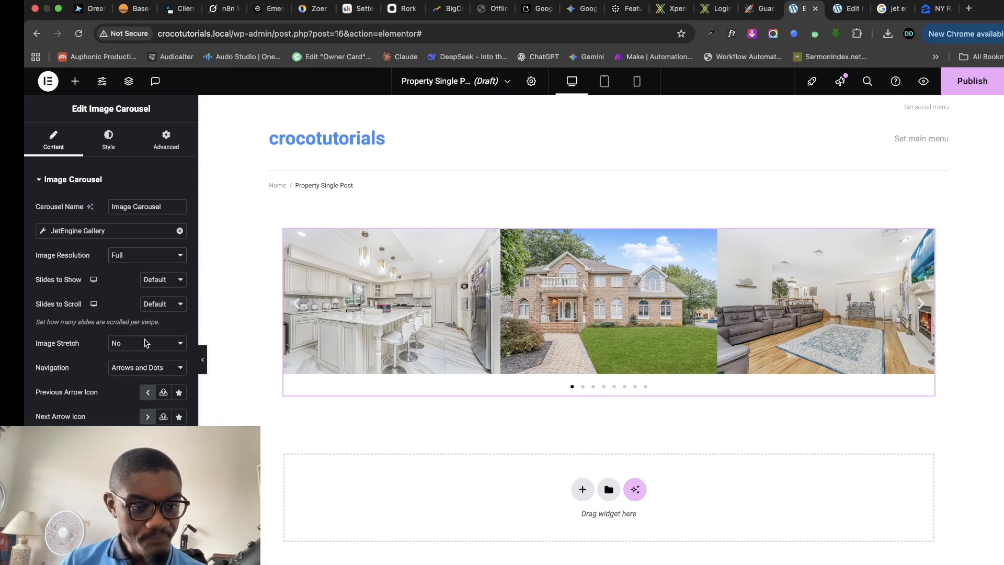
click(164, 309)
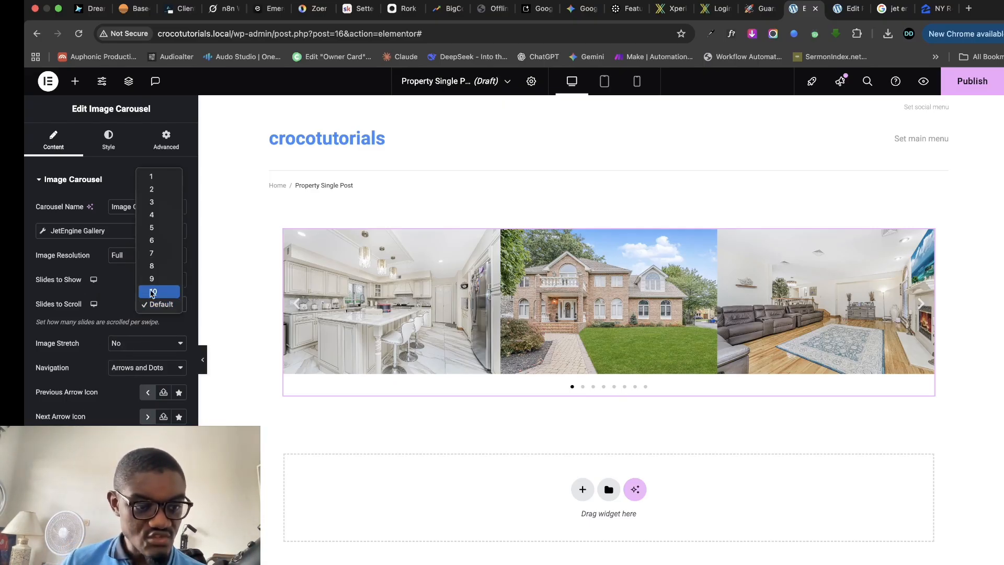
click(159, 304)
click(164, 283)
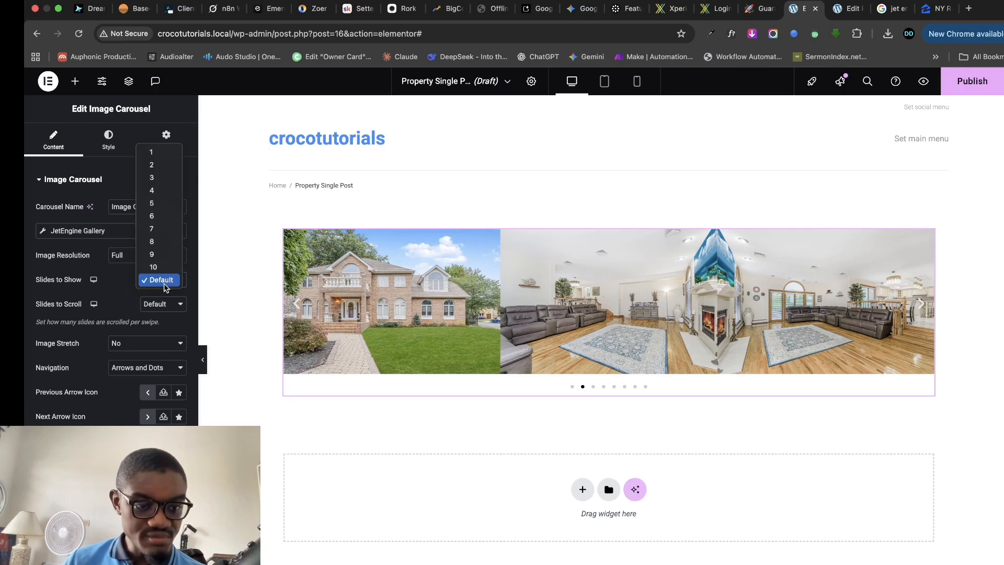
click(168, 164)
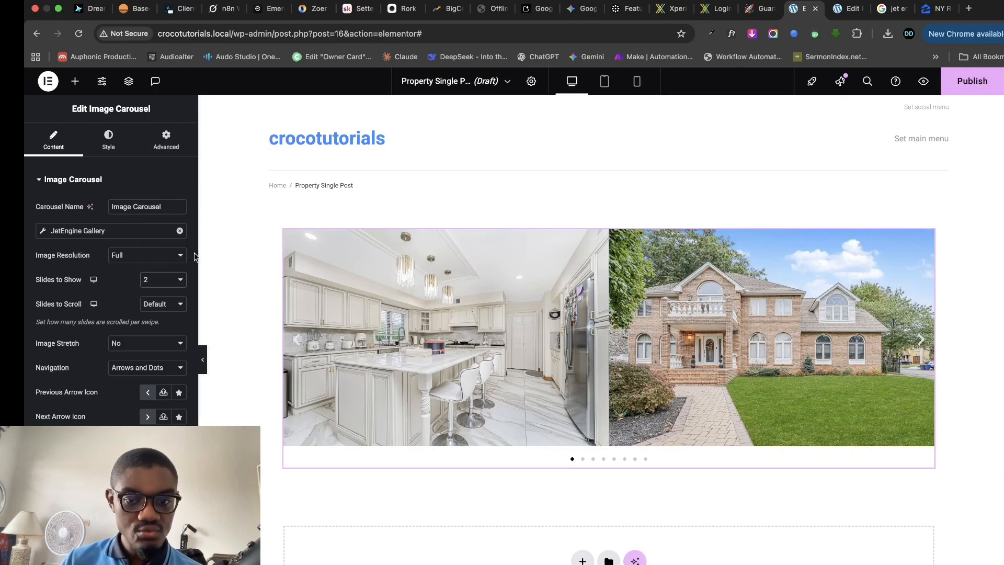
click(925, 9)
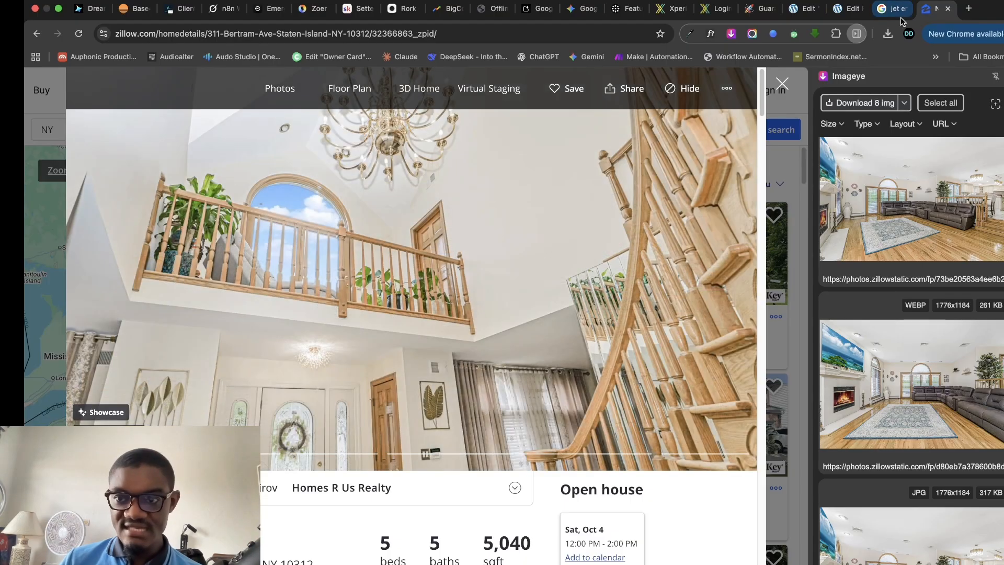
click(848, 9)
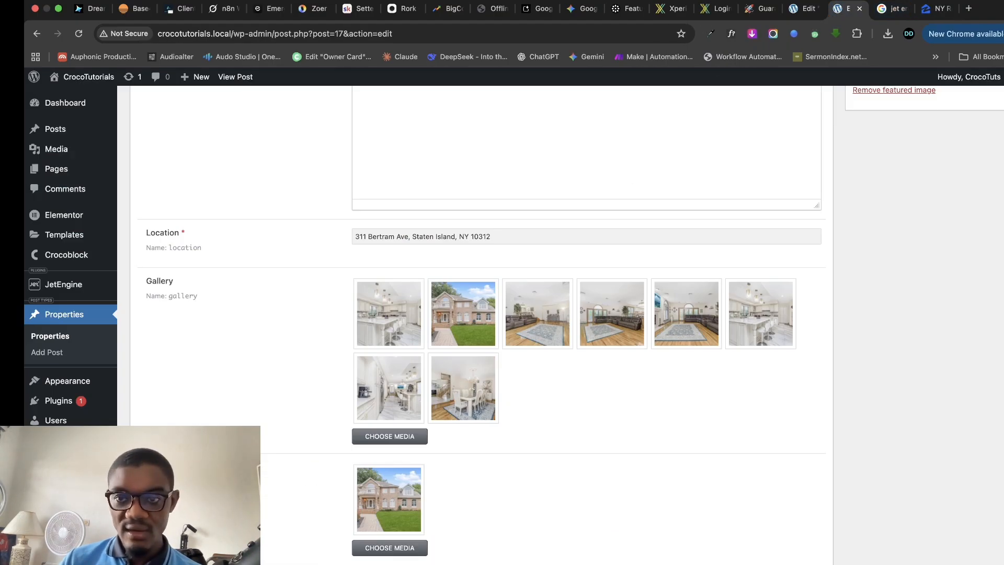
click(804, 9)
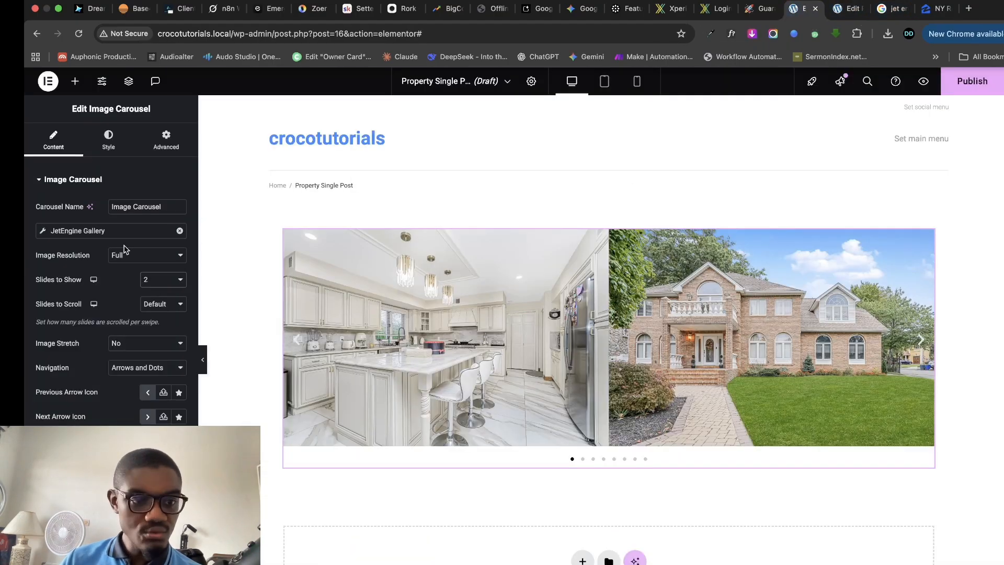
- Set the carousel's Slides to Show to 1
click(181, 277)
click(157, 268)
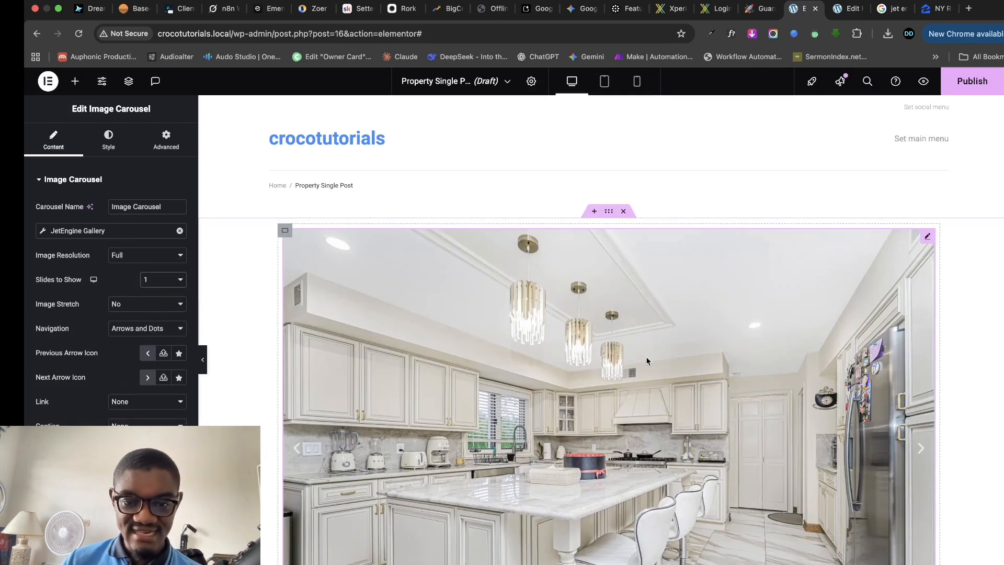
scroll(663, 382, down, 6)
scroll(663, 382, up, 2)
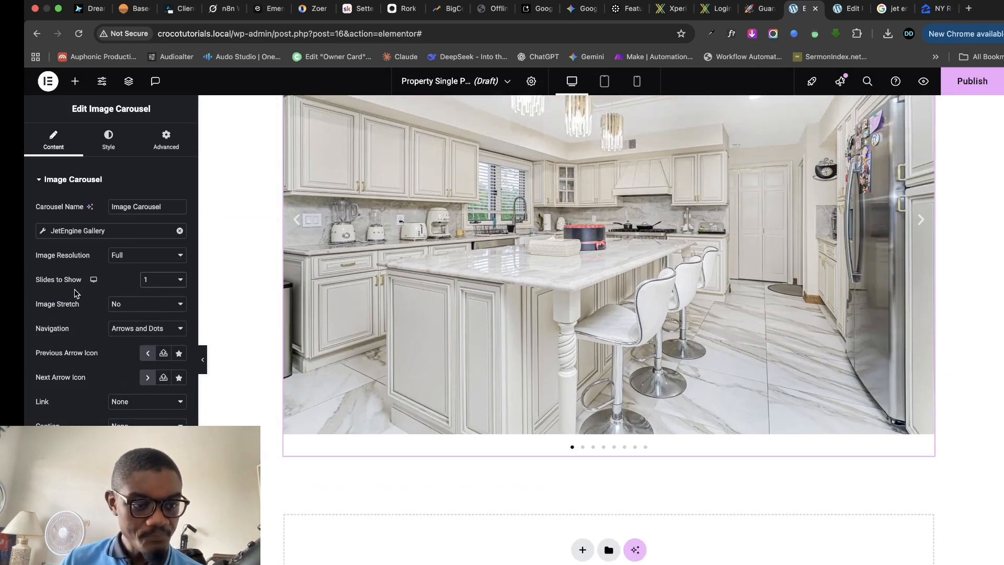
- Set Image Stretch to No and Navigation to Arrows only, then expand Additional Options
click(130, 305)
click(128, 316)
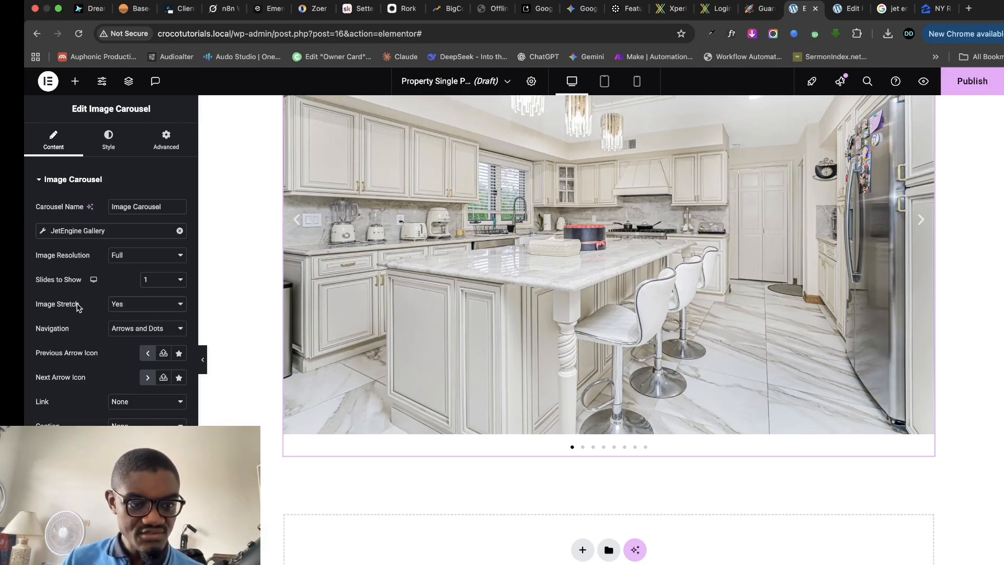
click(139, 309)
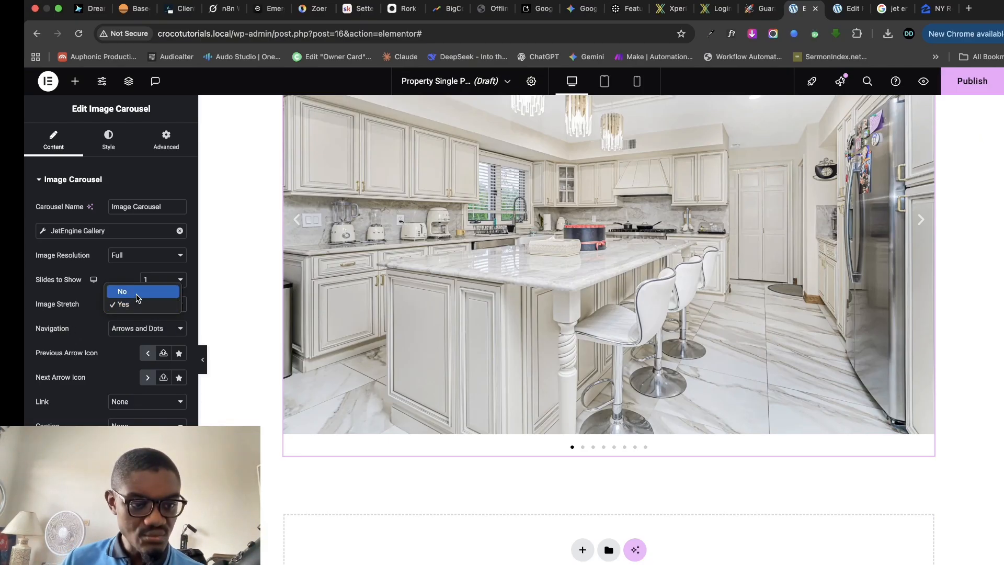
click(134, 290)
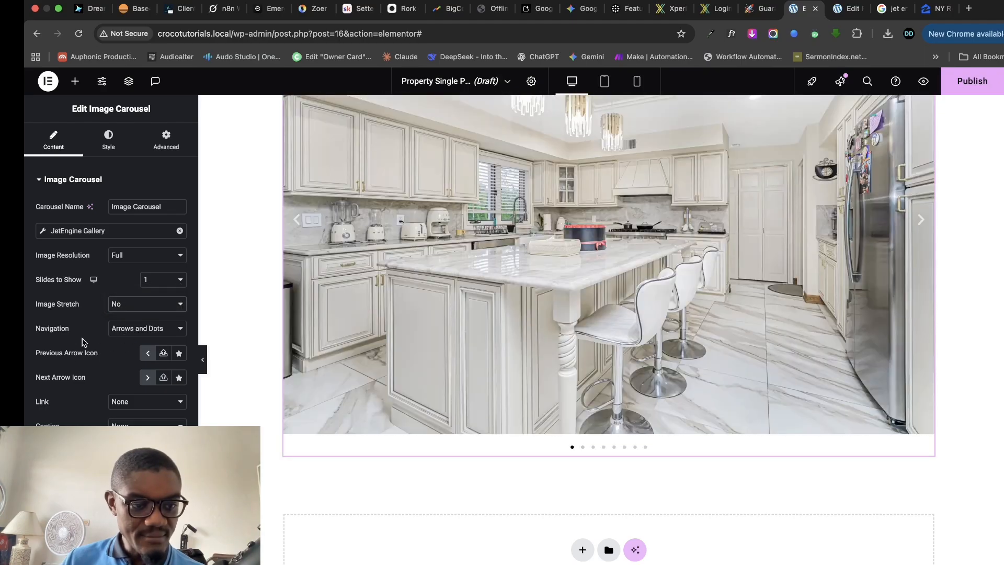
click(139, 330)
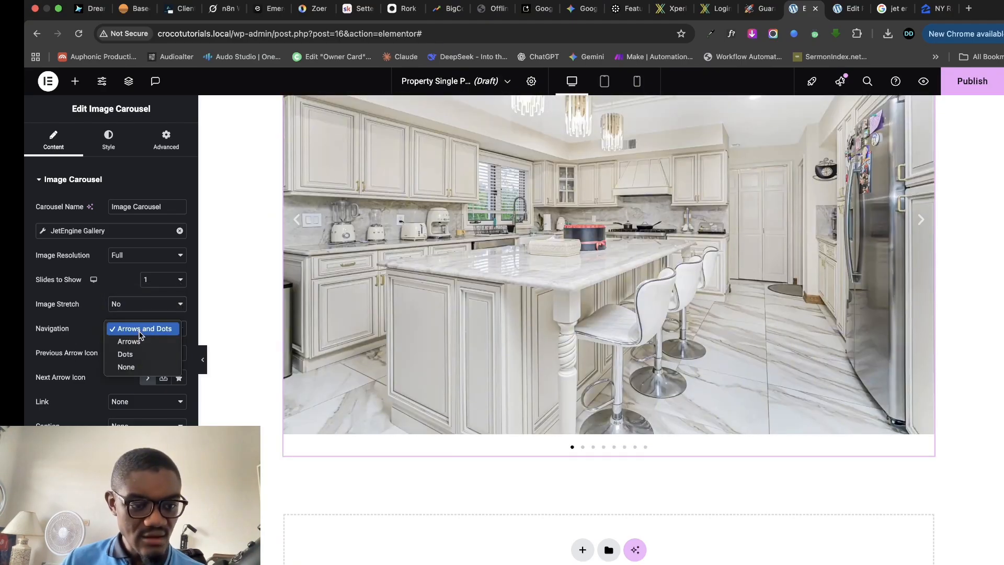
click(129, 342)
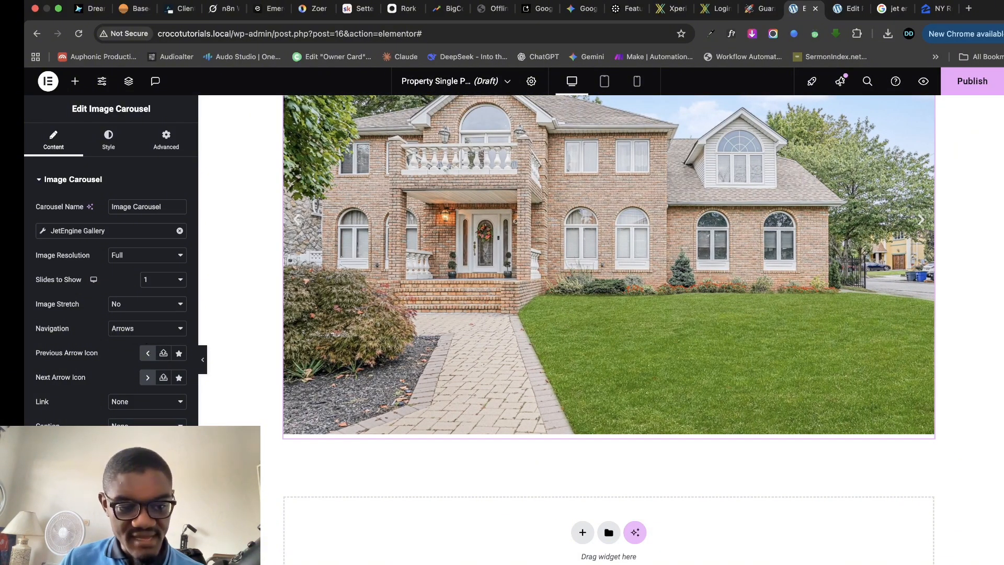
click(94, 458)
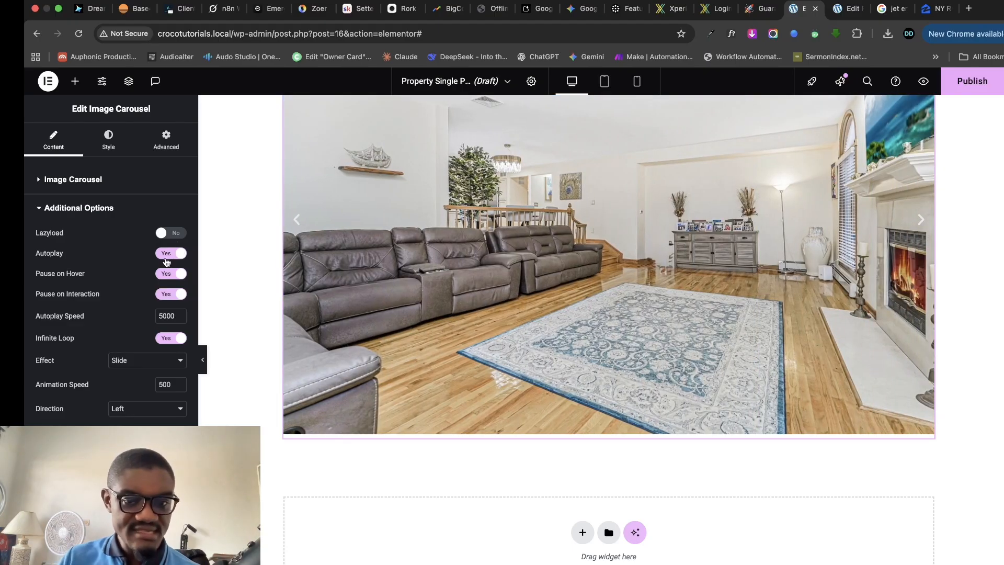
- Select the outer container wrapping the property photo carousel
scroll(680, 286, up, 5)
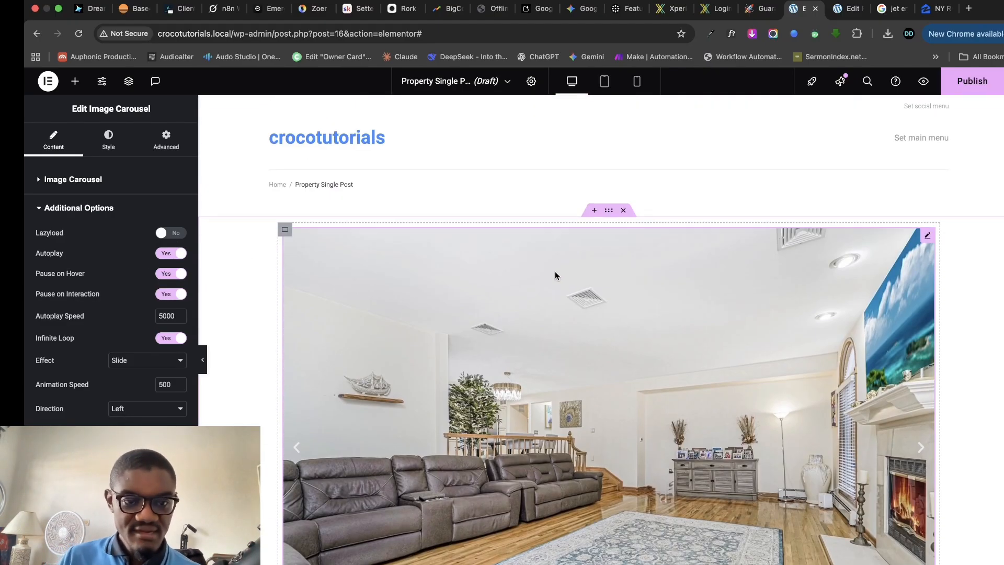
scroll(408, 262, down, 1)
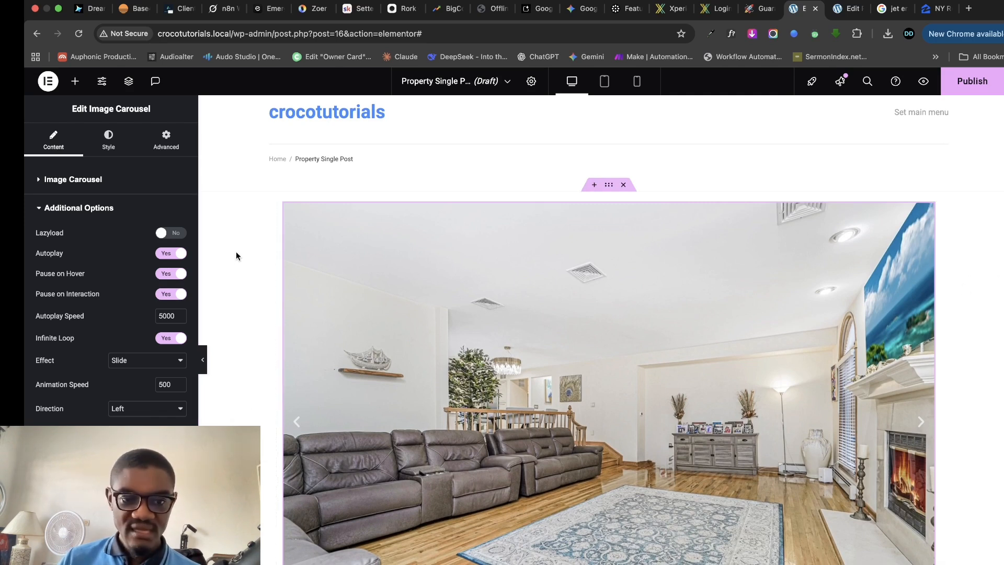
click(609, 185)
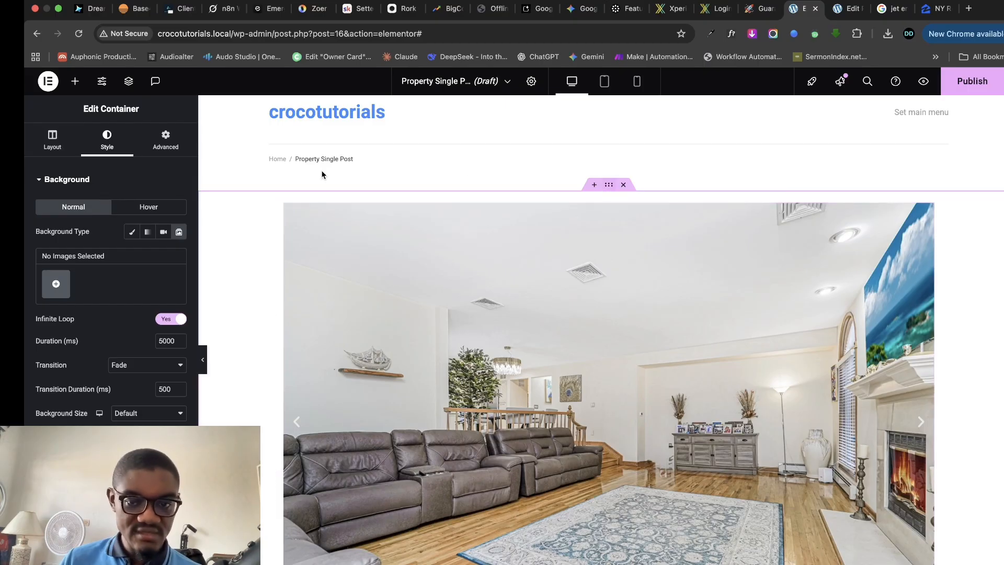
- Set the container's Content Width to Full Width
click(52, 137)
click(138, 240)
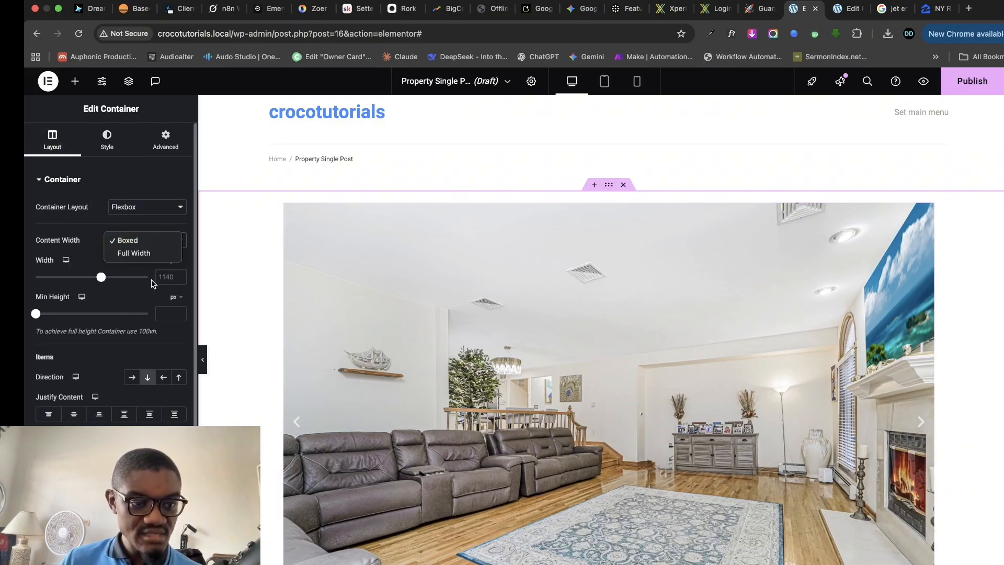
click(128, 252)
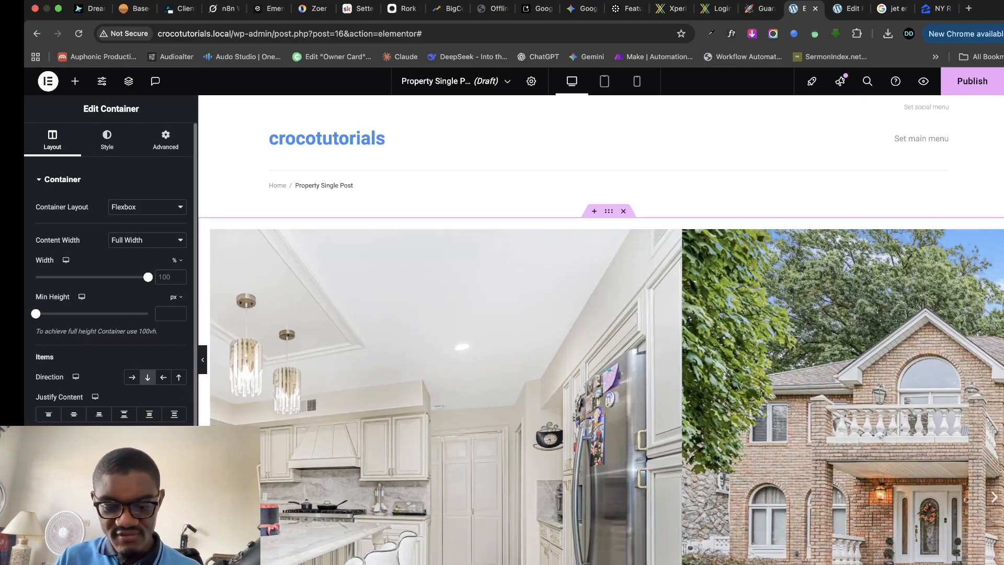
scroll(111, 358, down, 2)
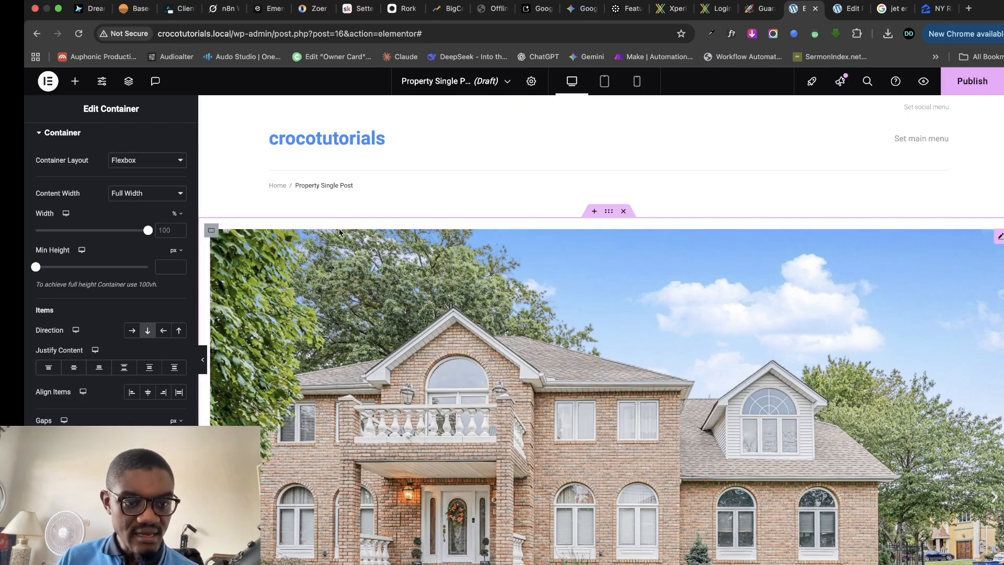
scroll(122, 210, up, 2)
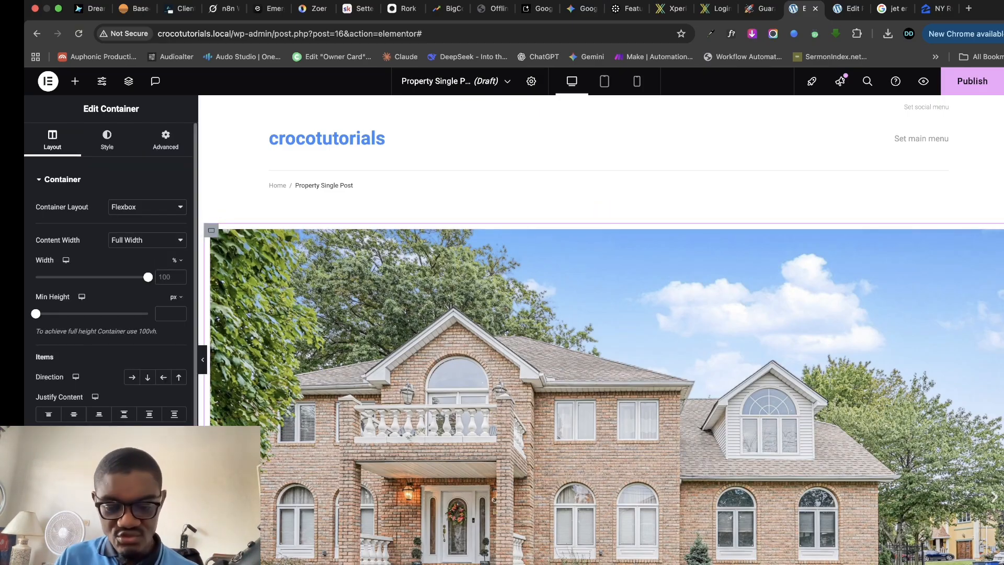
- Set the container's padding to 0 on all sides and preview the full-width carousel
click(165, 139)
click(178, 266)
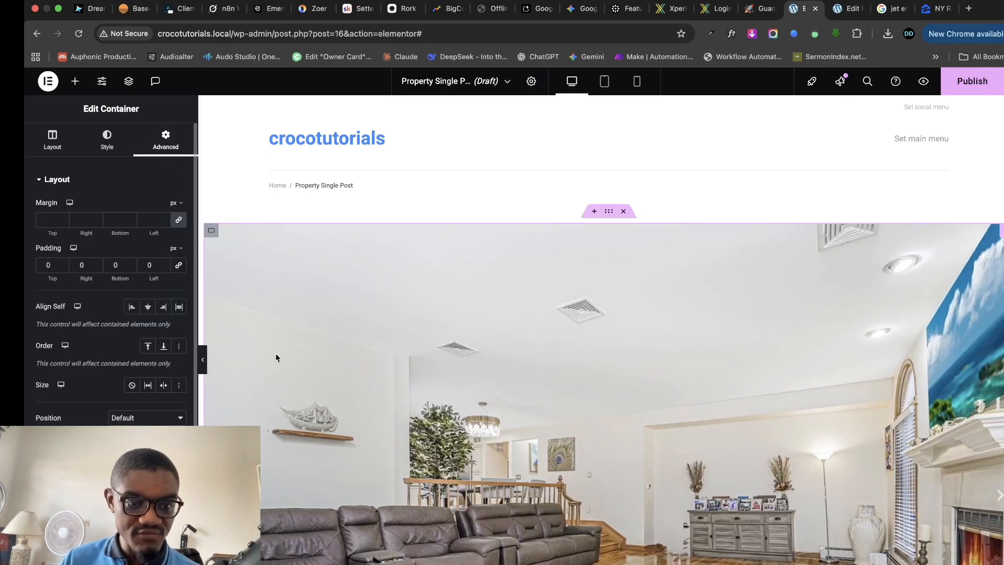
click(609, 215)
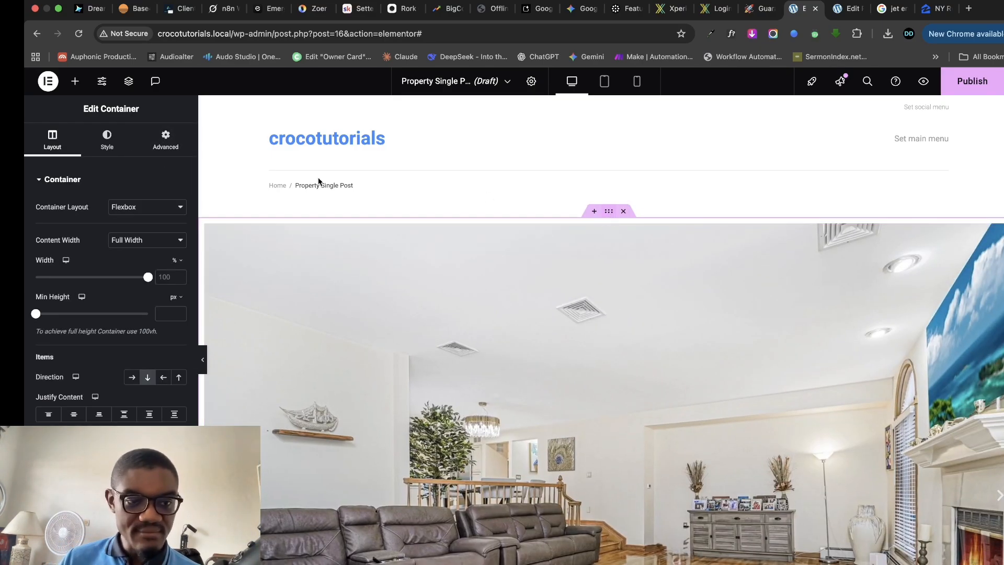
click(165, 140)
click(165, 266)
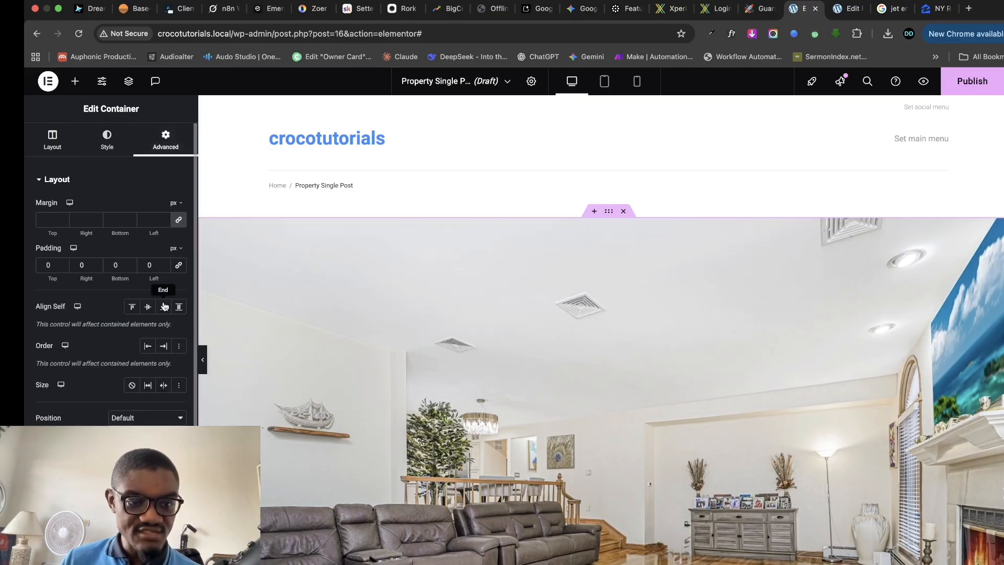
scroll(596, 351, down, 6)
scroll(605, 354, up, 3)
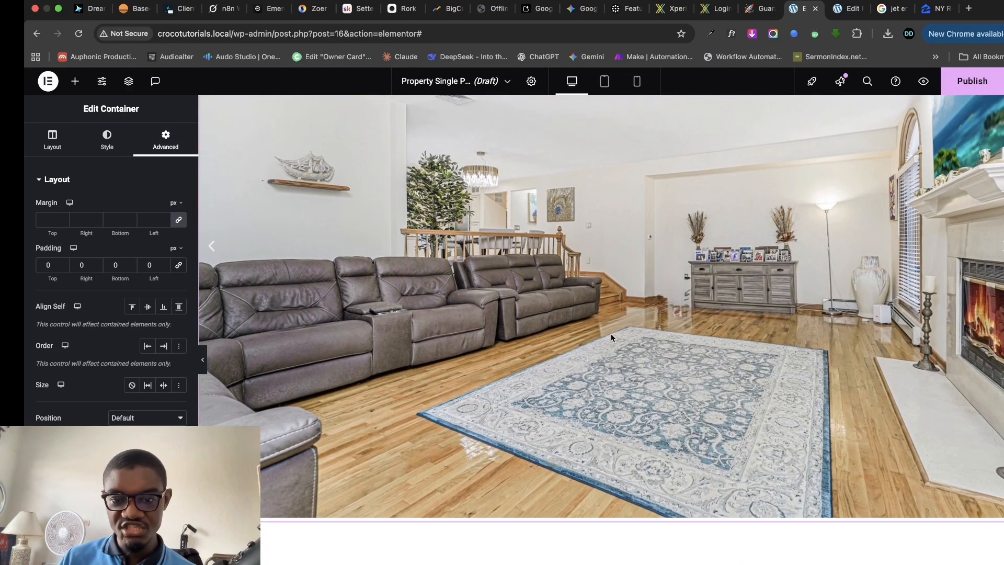
scroll(563, 272, up, 2)
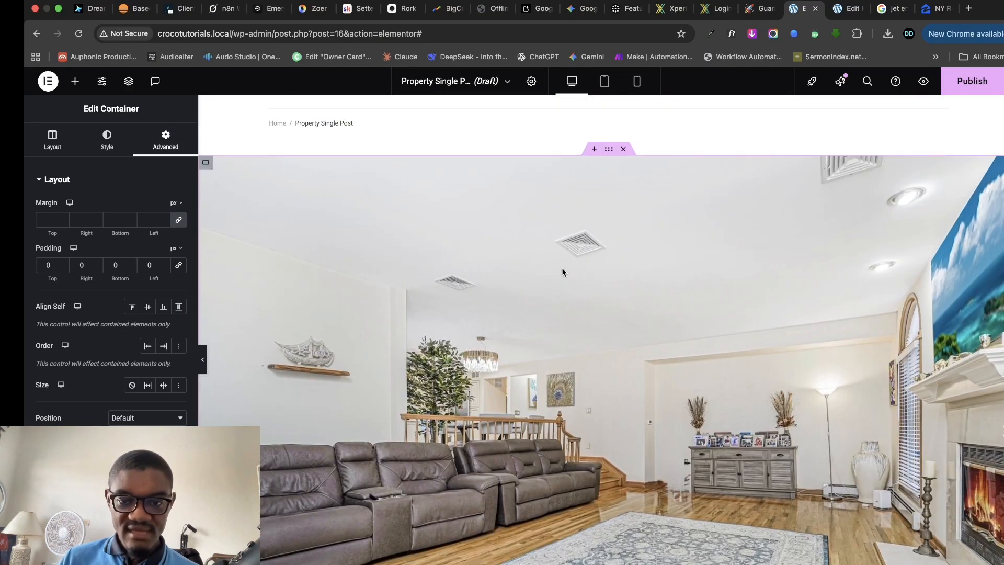
click(204, 362)
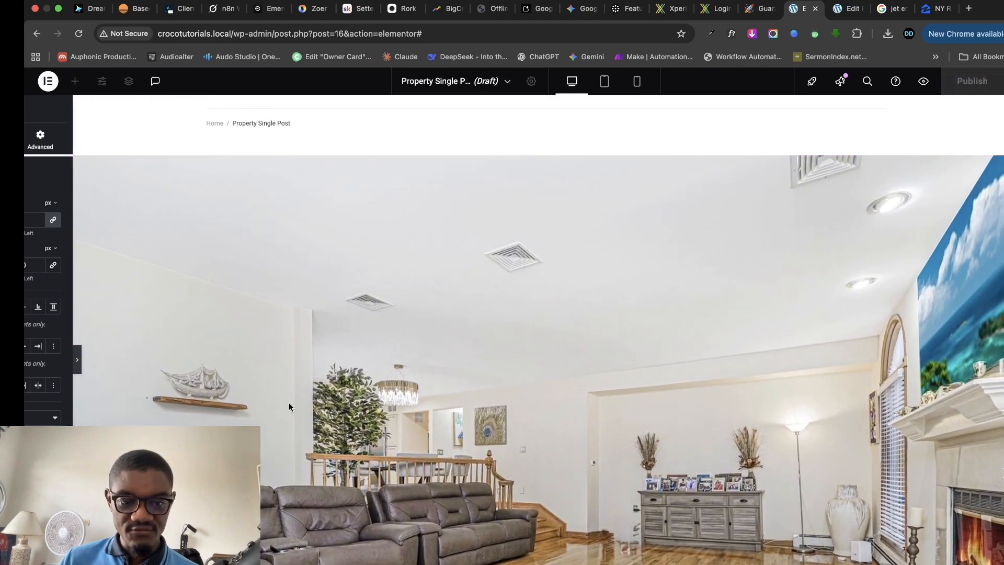
scroll(434, 398, down, 4)
scroll(435, 392, up, 4)
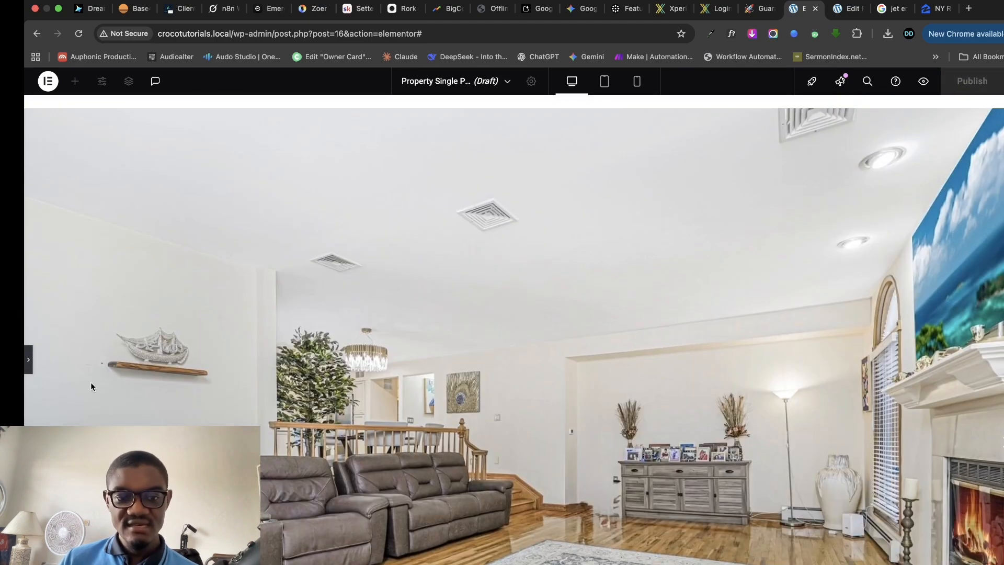
click(29, 364)
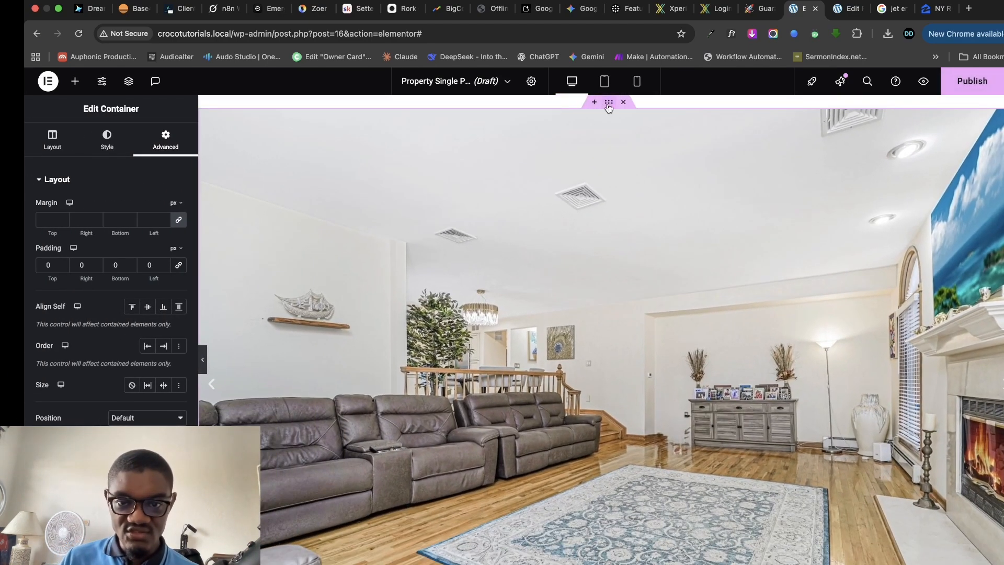
- Raise the container's Min Height with the slider and set its direction to column
click(70, 148)
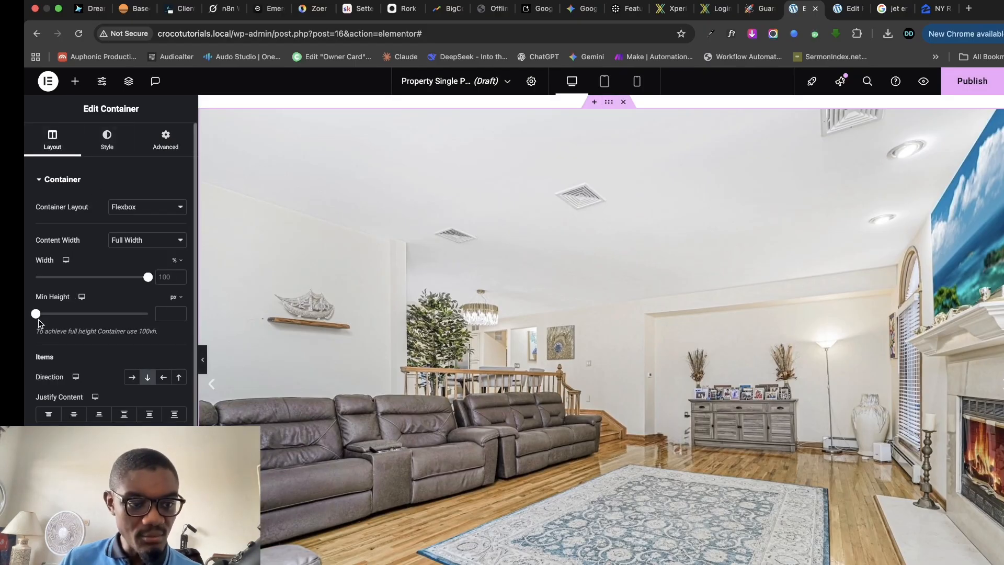
drag(36, 316, 58, 317)
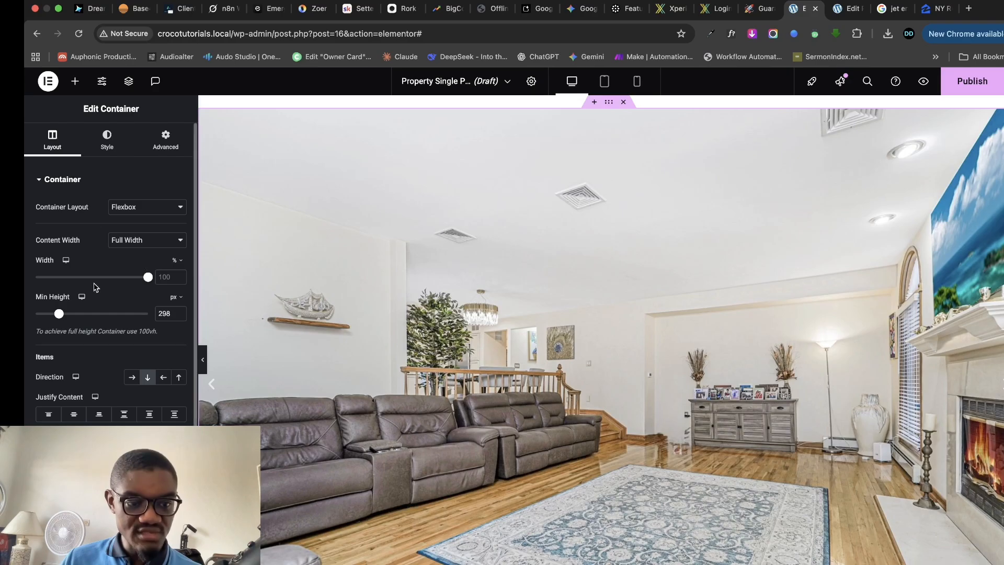
drag(60, 314, 83, 315)
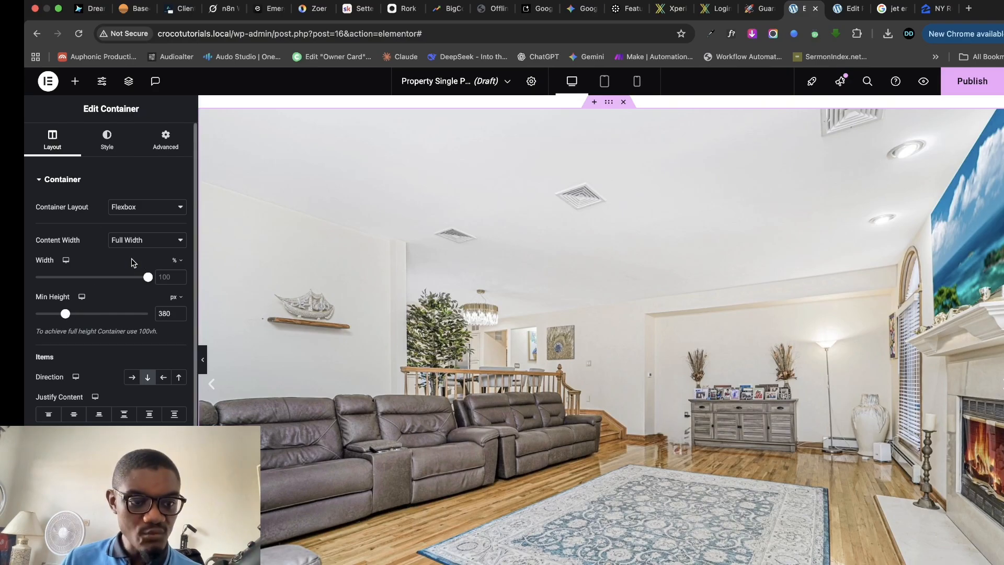
click(149, 376)
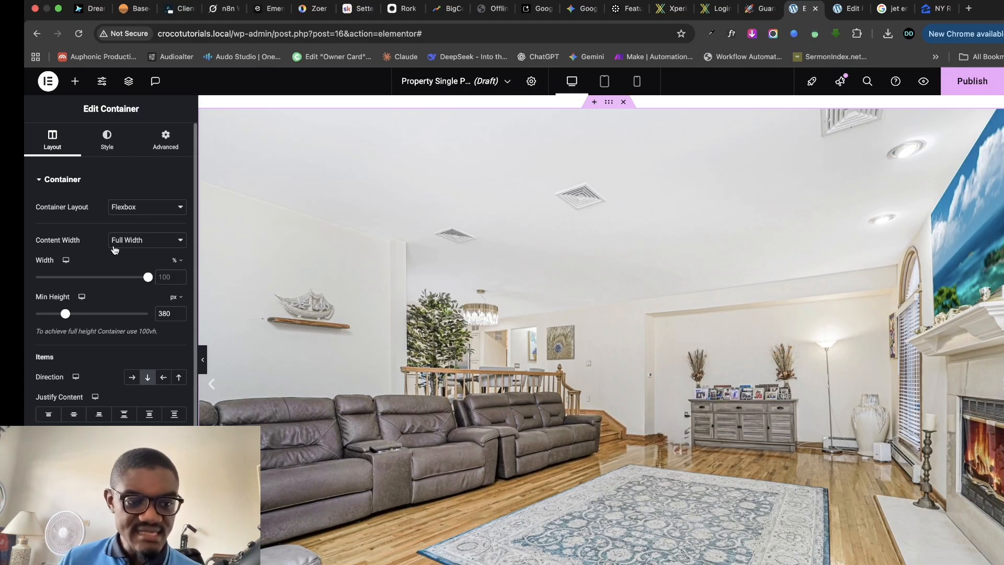
- Clear the inner container's Min Height and return to the image carousel
click(206, 116)
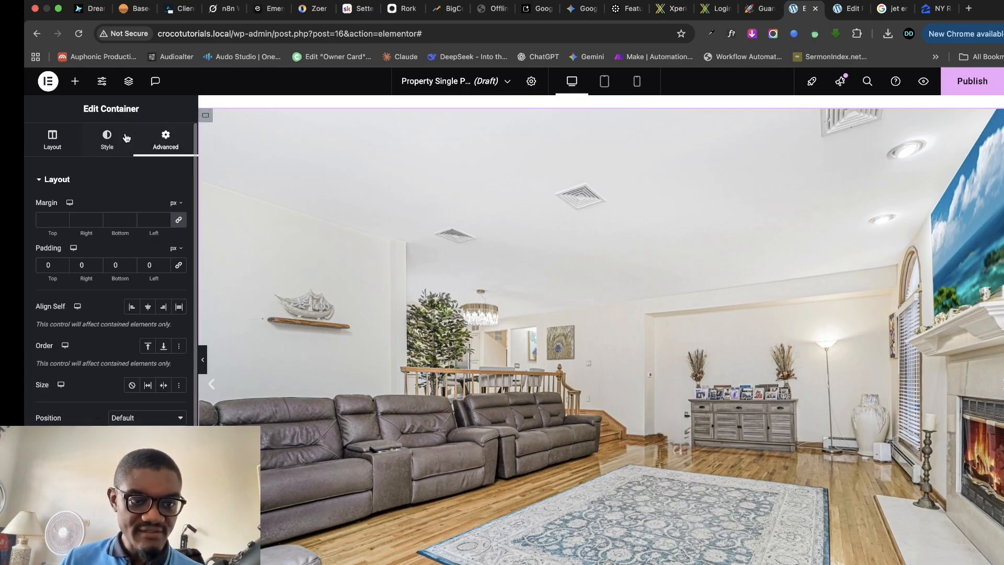
click(52, 140)
mouse_move(36, 316)
mouse_down()
mouse_move(84, 316)
mouse_move(44, 320)
mouse_up()
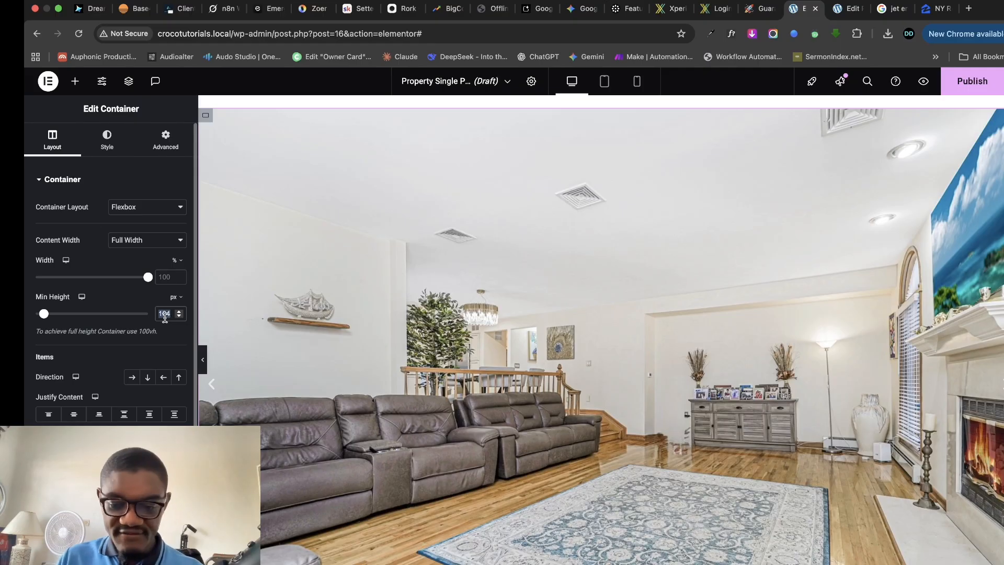
key(BackSpace)
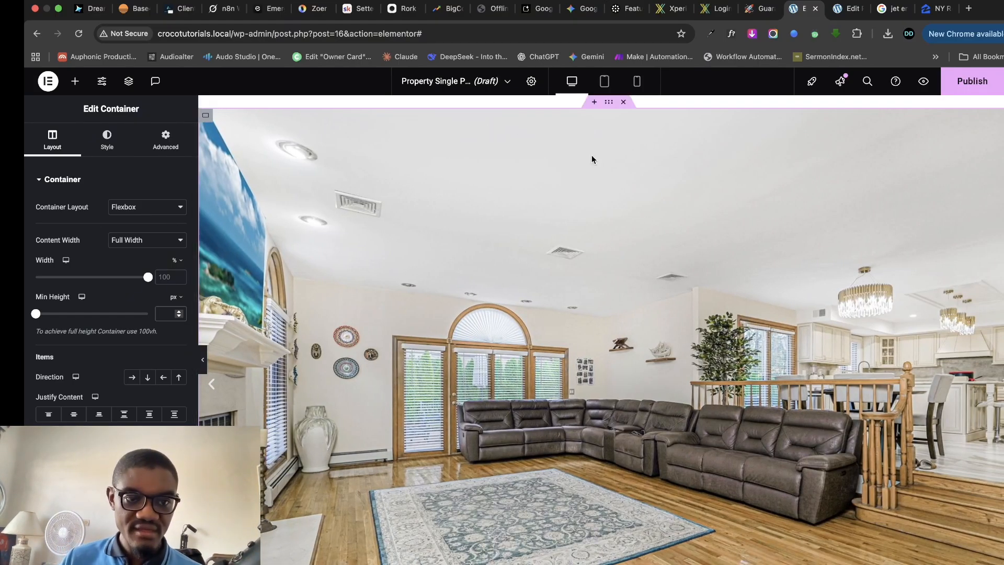
scroll(975, 165, up, 1)
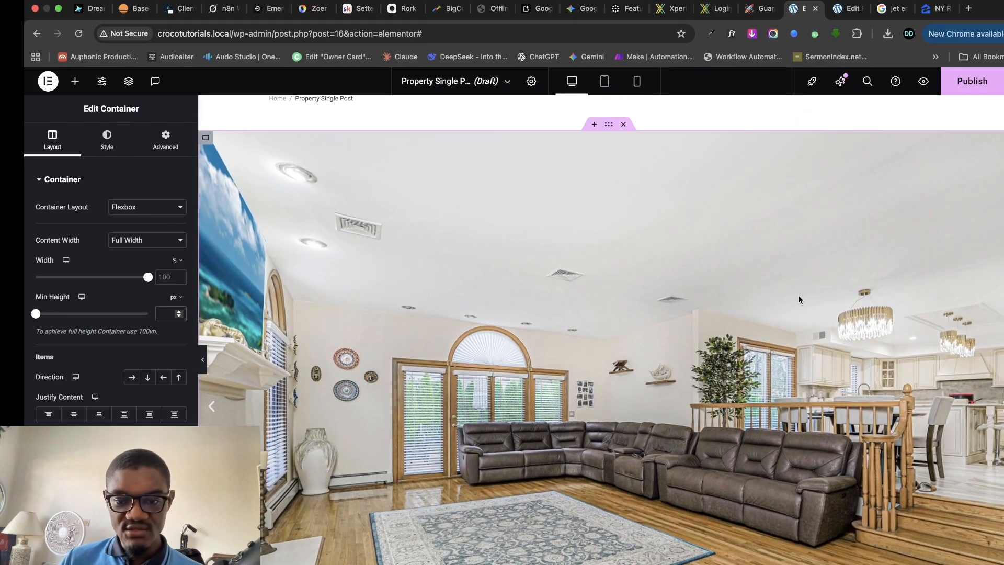
scroll(980, 141, up, 1)
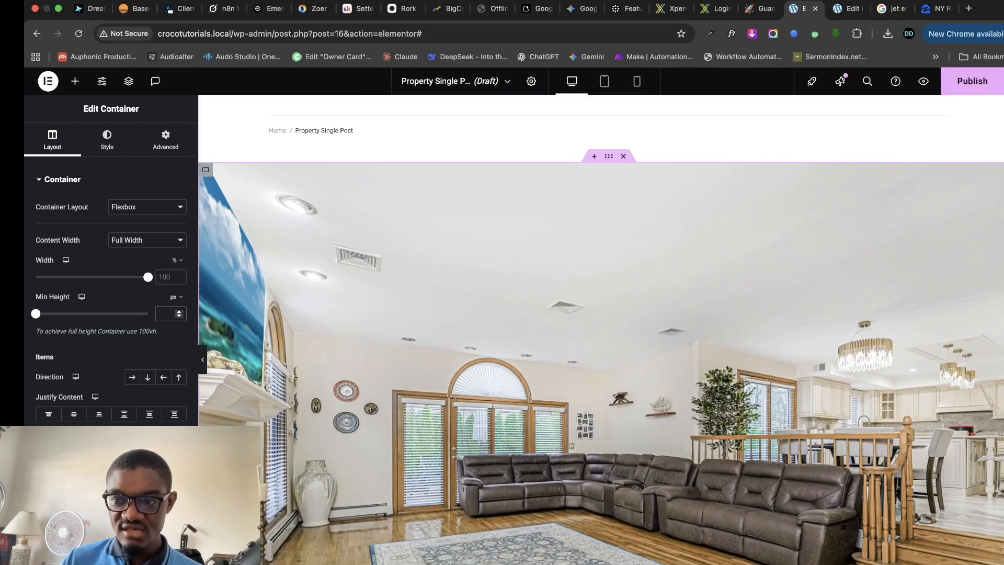
click(999, 170)
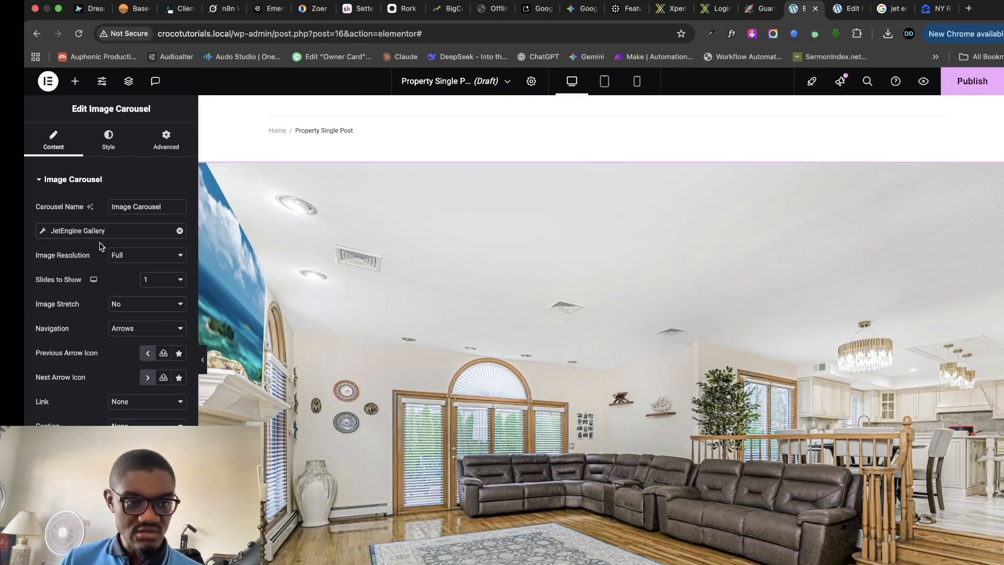
- Show two slides at once and clear the gallery container's 380 px Min Height
click(160, 286)
click(160, 291)
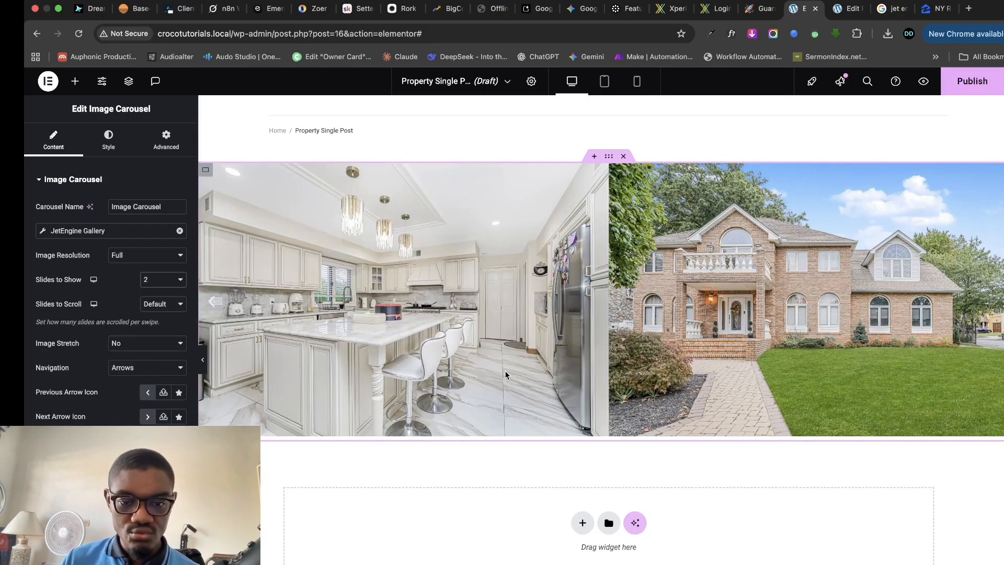
click(606, 157)
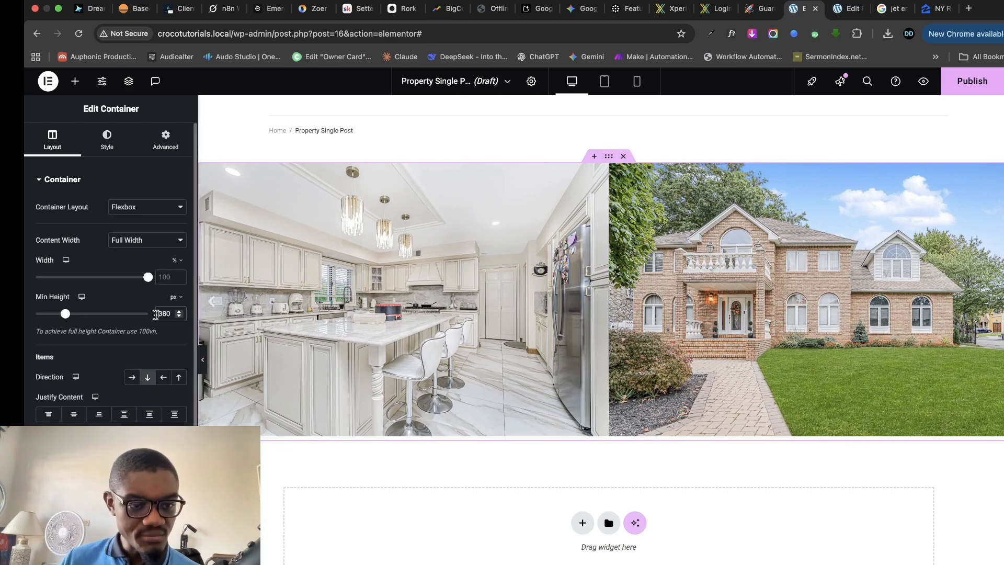
key(BackSpace)
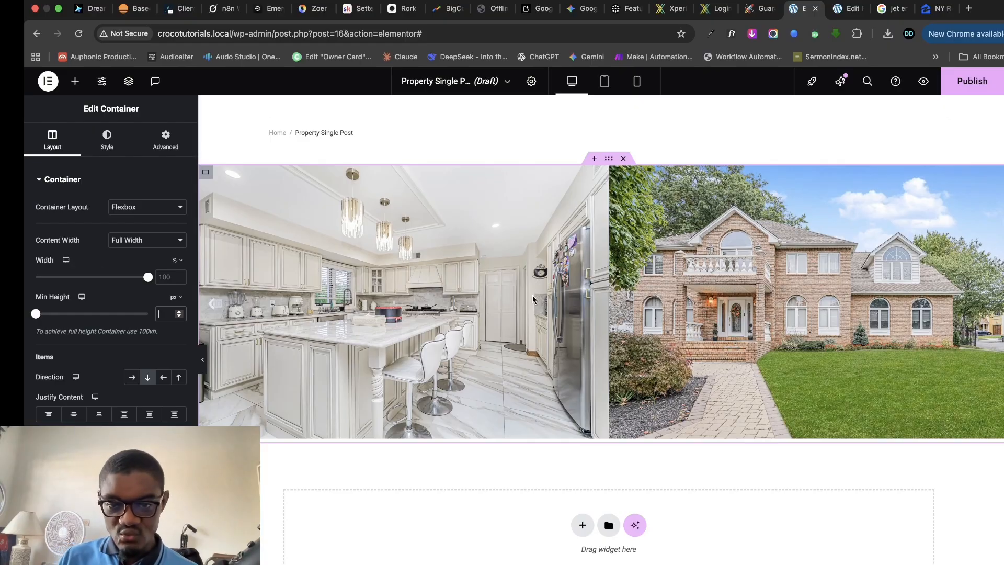
click(107, 140)
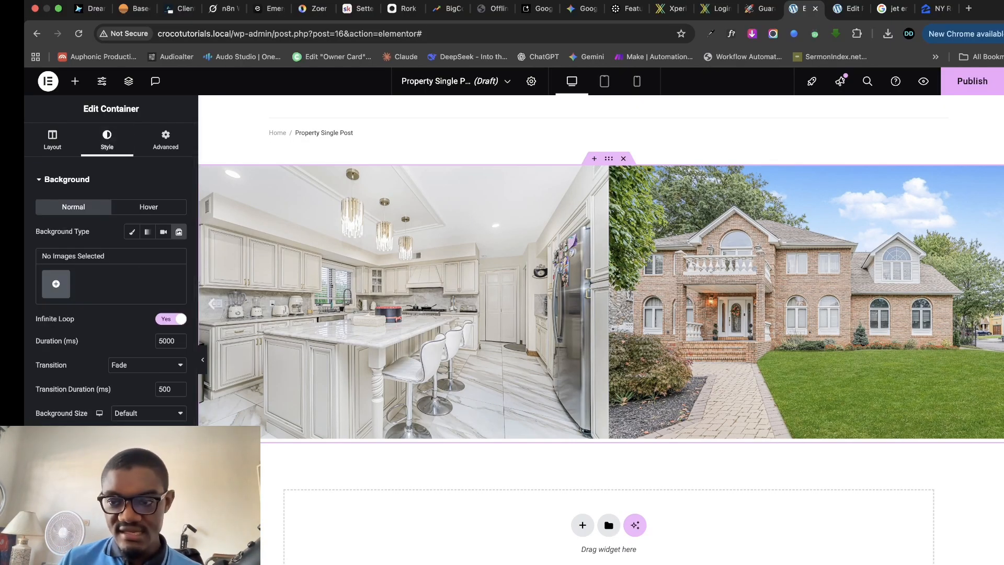
click(272, 293)
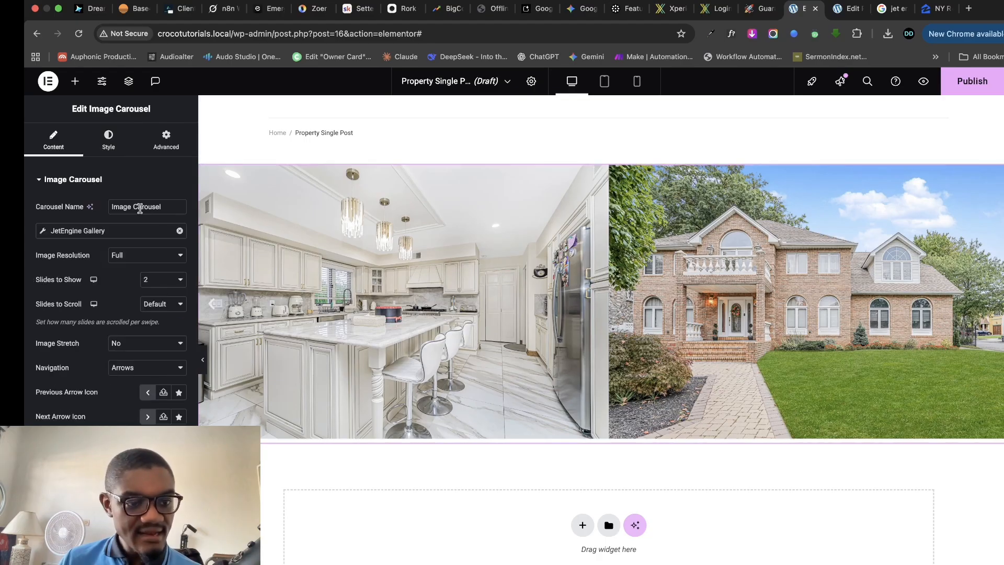
- Set the carousel's image Spacing to Custom with a 5 px gap
click(106, 138)
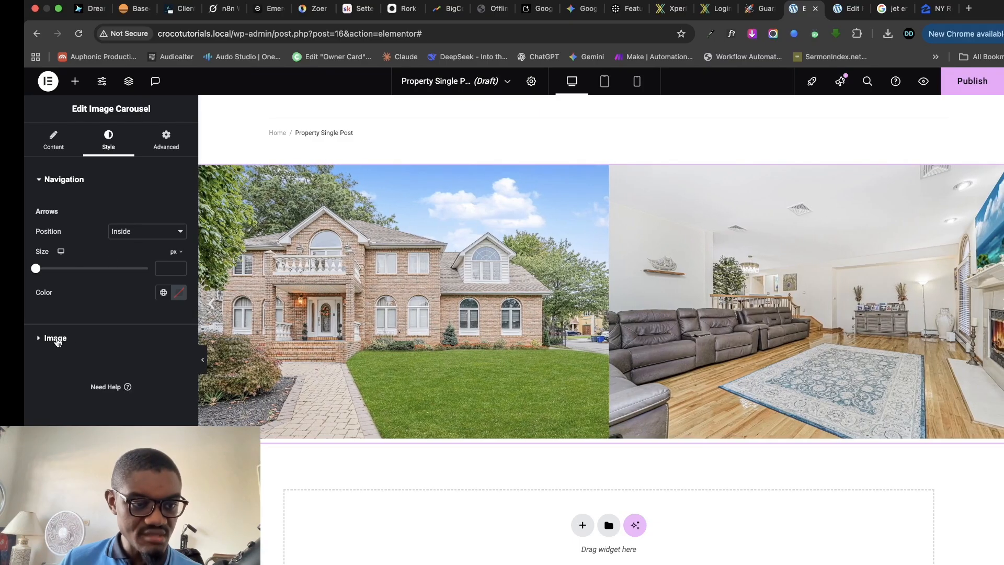
click(57, 339)
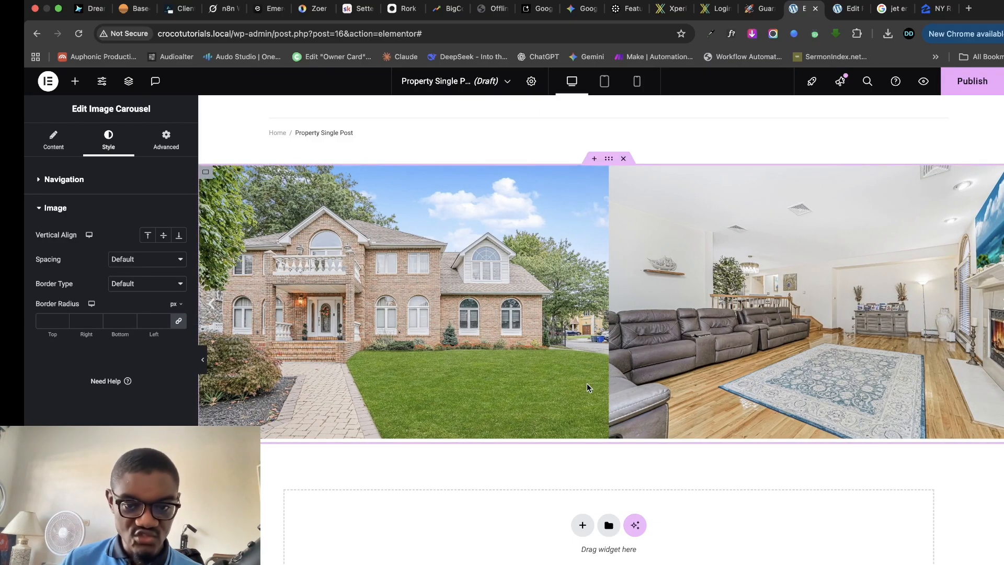
click(156, 264)
click(122, 271)
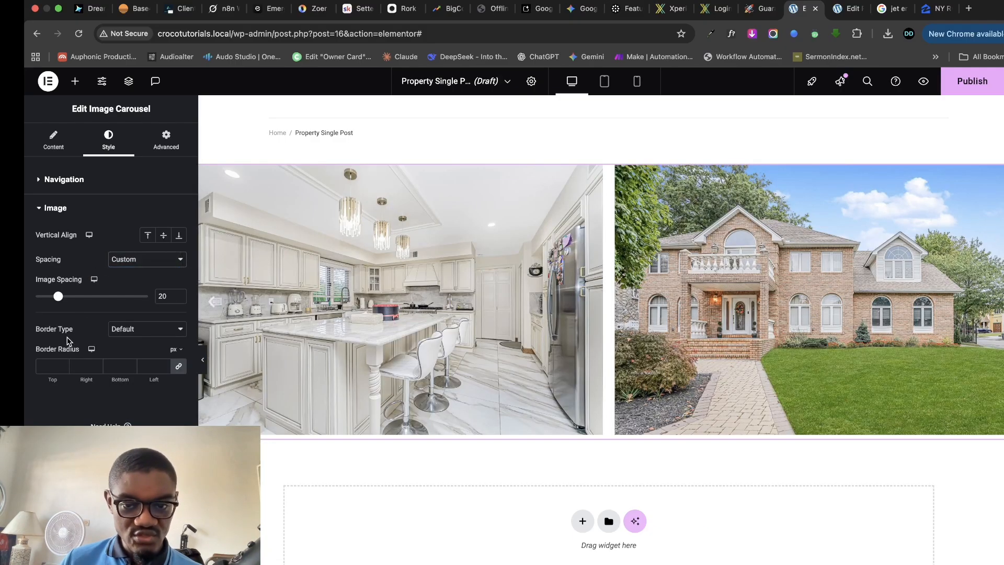
drag(60, 297, 46, 300)
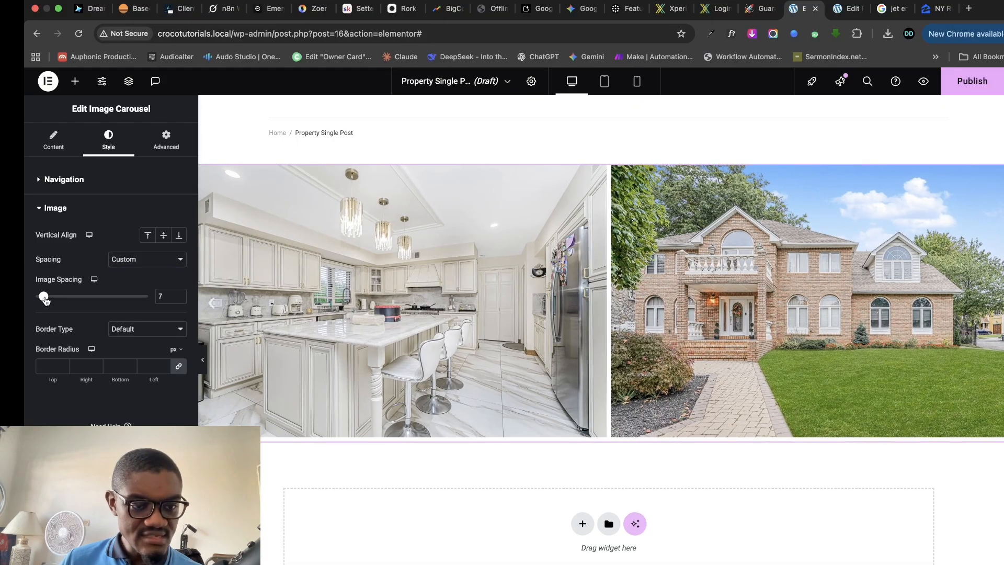
click(179, 300)
click(179, 300)
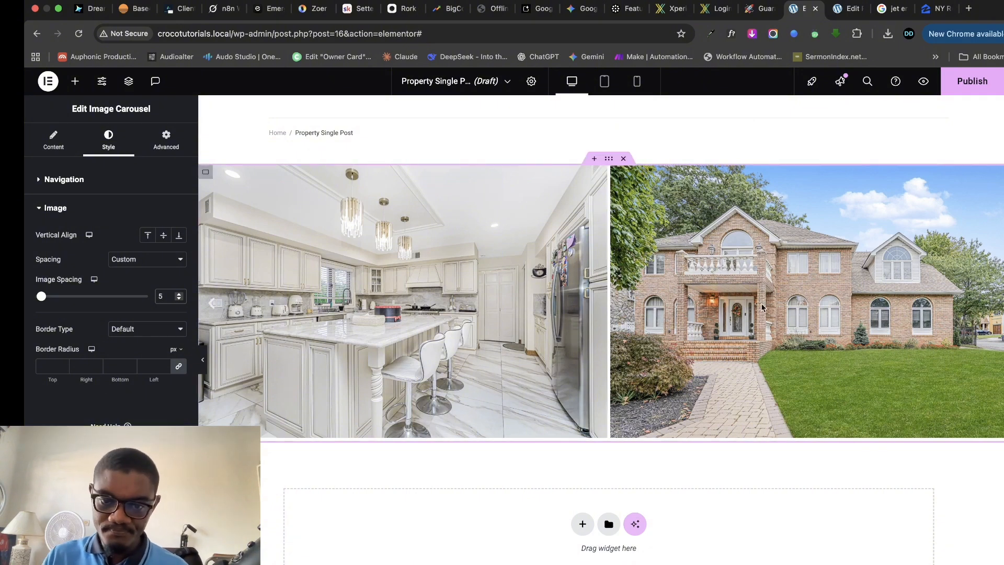
scroll(826, 350, down, 1)
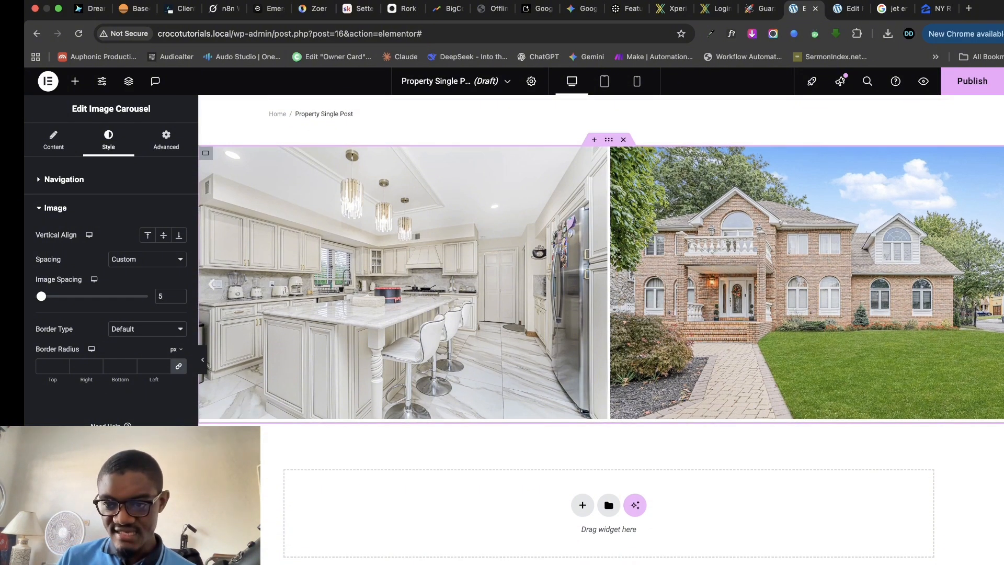
- Set the Previous Arrow icon to the solid circled left arrow from the Icon Library
click(1003, 284)
click(1003, 284)
click(55, 151)
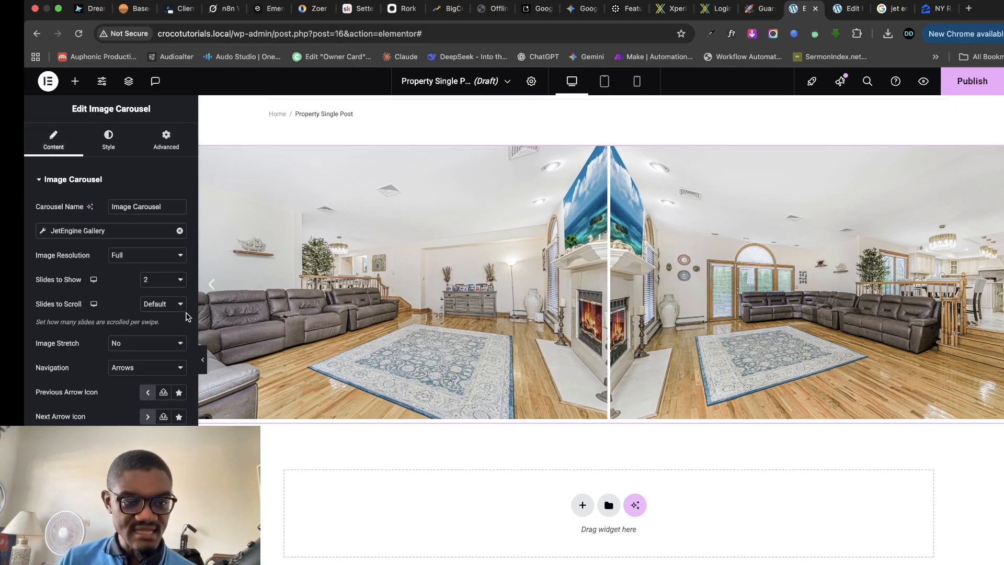
click(162, 393)
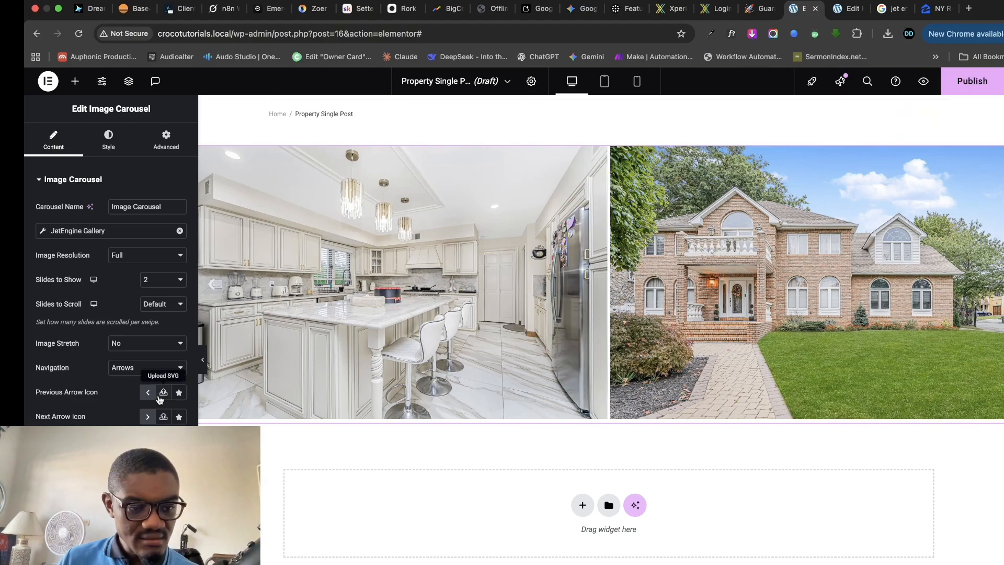
click(179, 394)
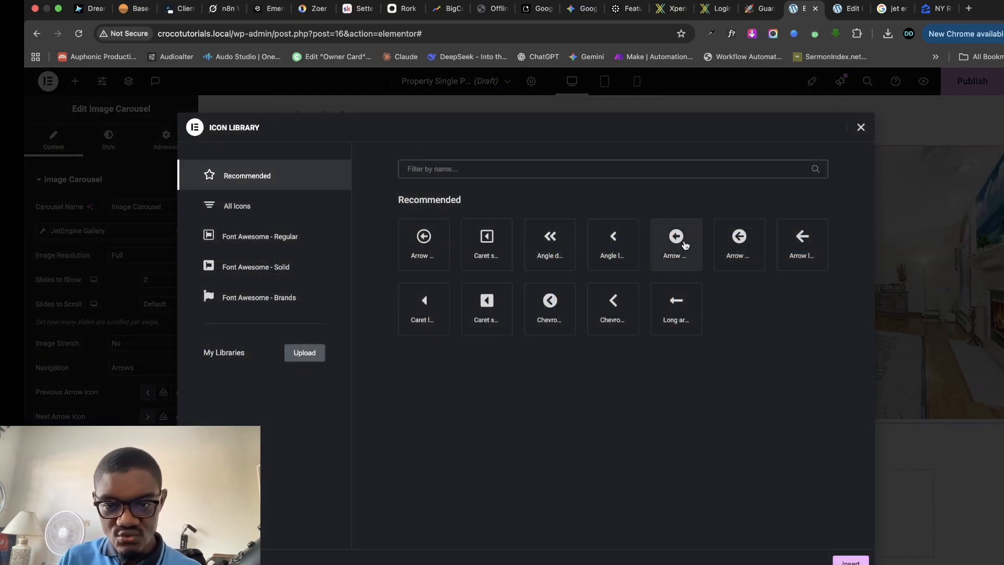
click(750, 242)
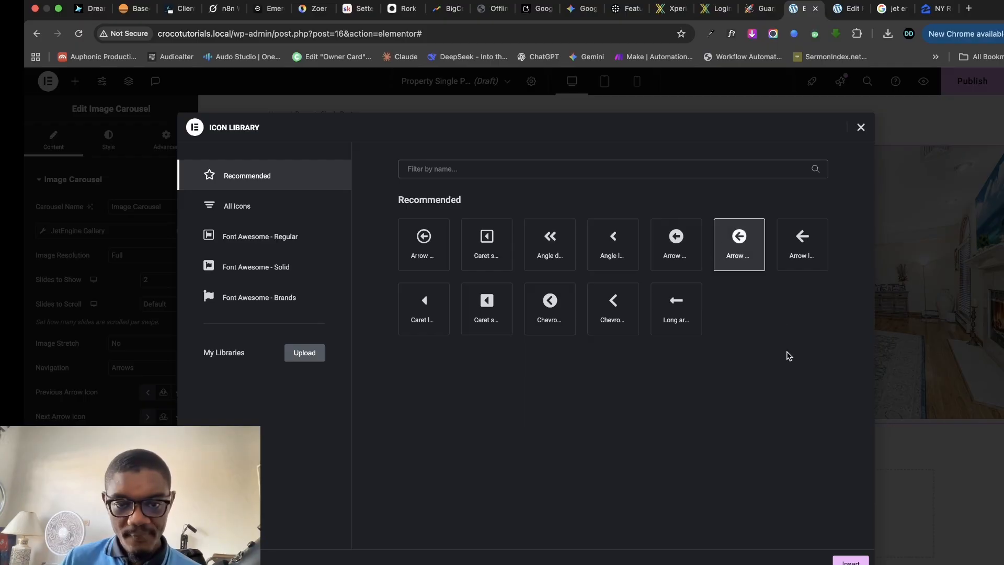
click(851, 560)
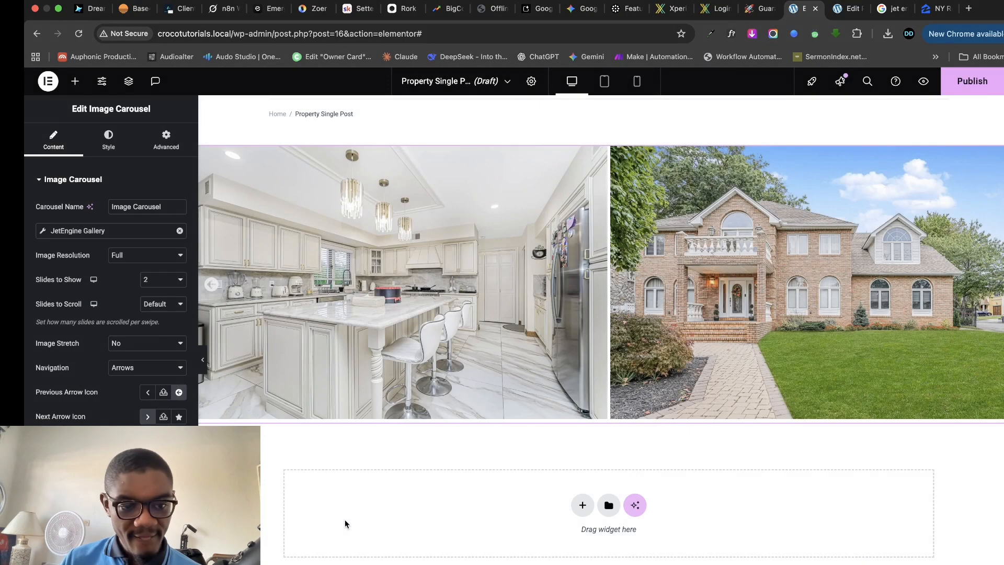
- Set the Next Arrow icon to the matching solid circled right arrow
click(179, 417)
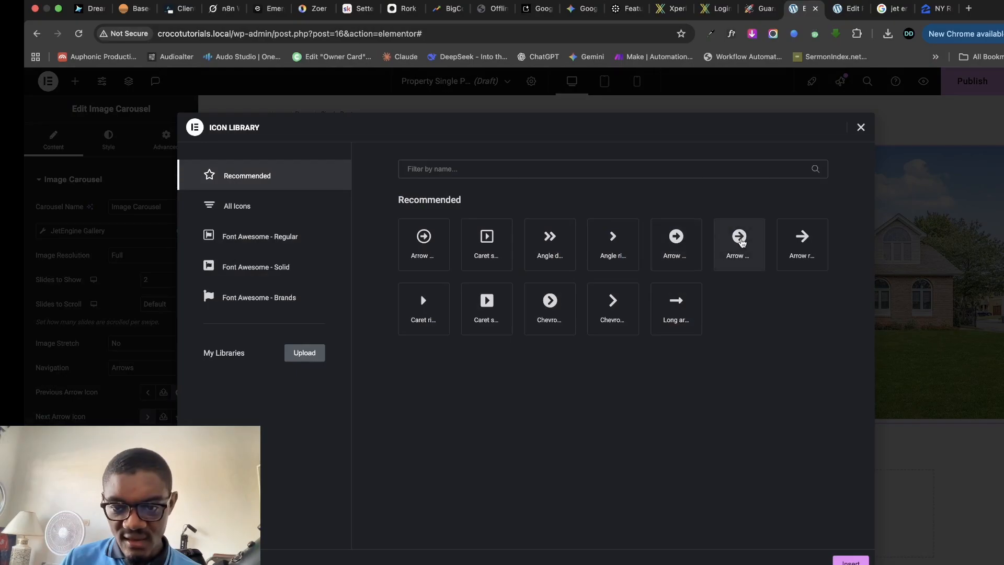
click(741, 242)
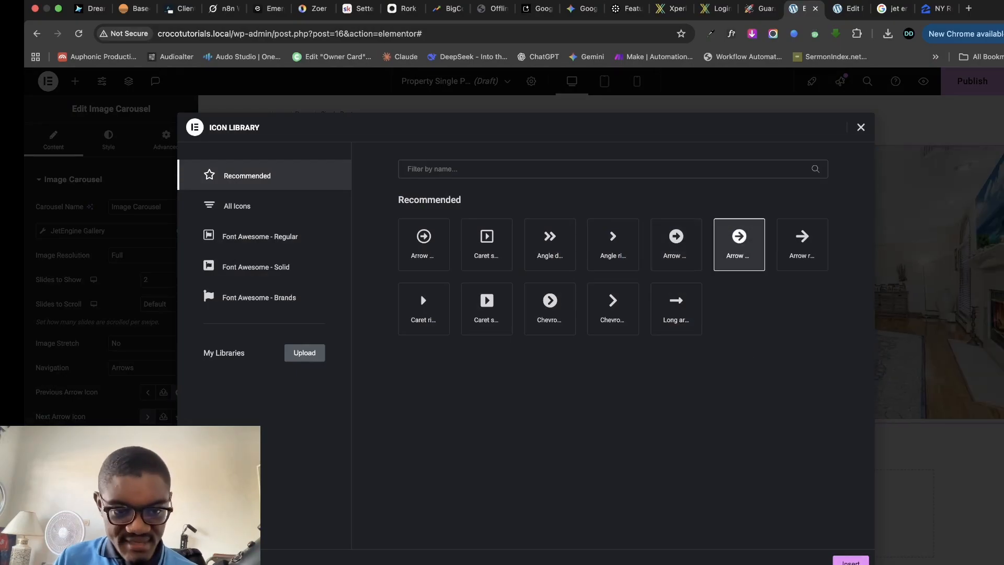
click(851, 561)
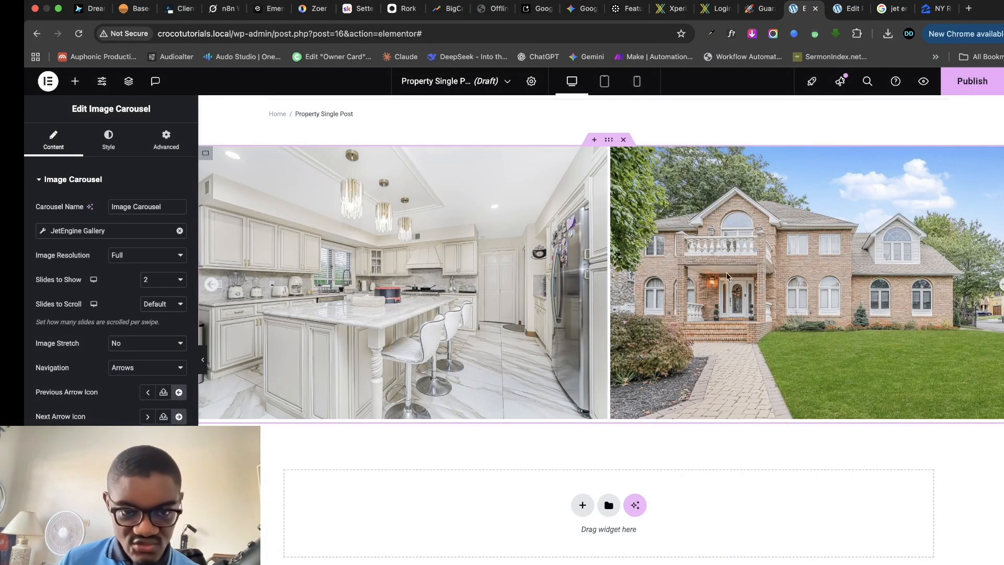
click(609, 139)
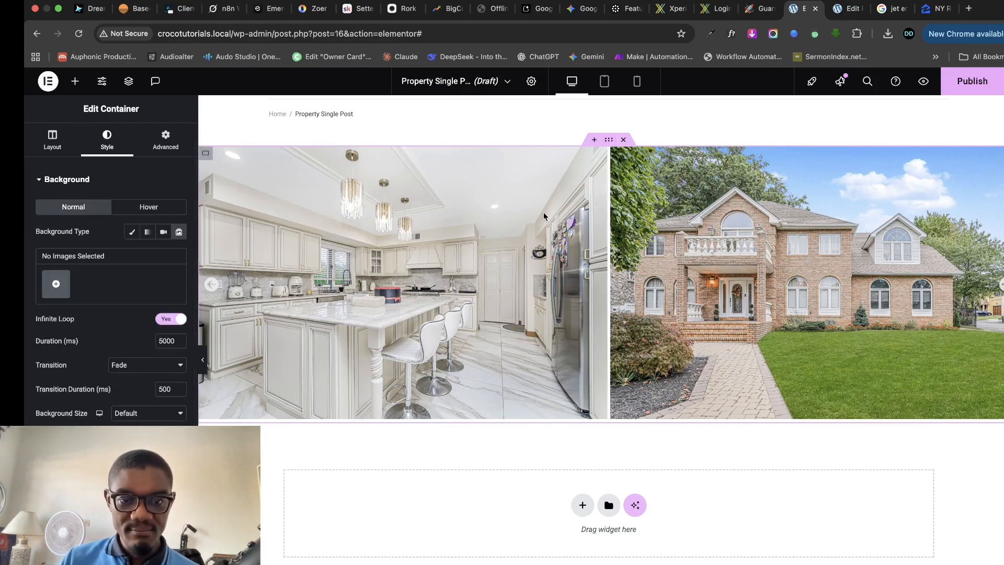
- Try a Classic black background overlay on the carousel container, then remove the colour
scroll(105, 366, down, 2)
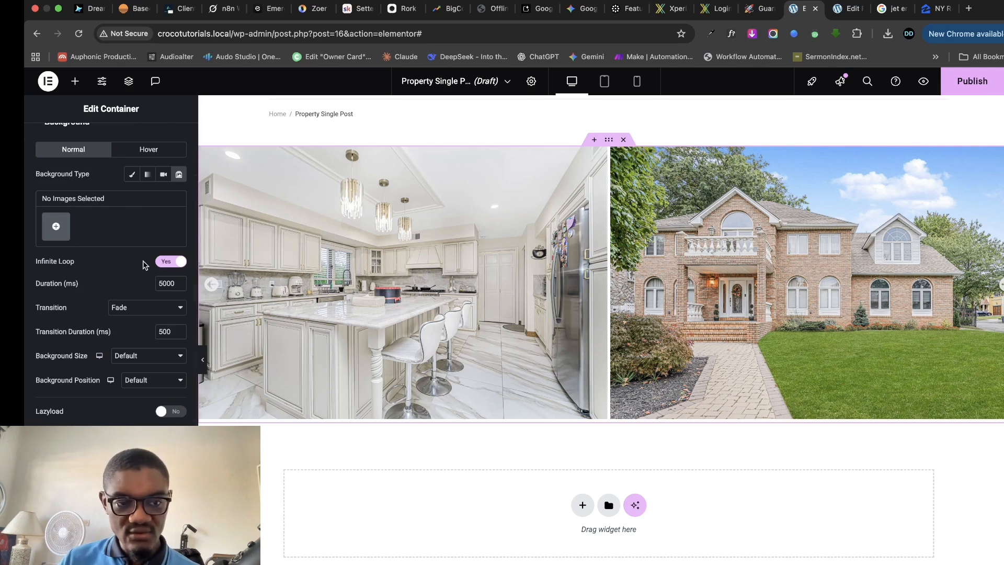
click(105, 444)
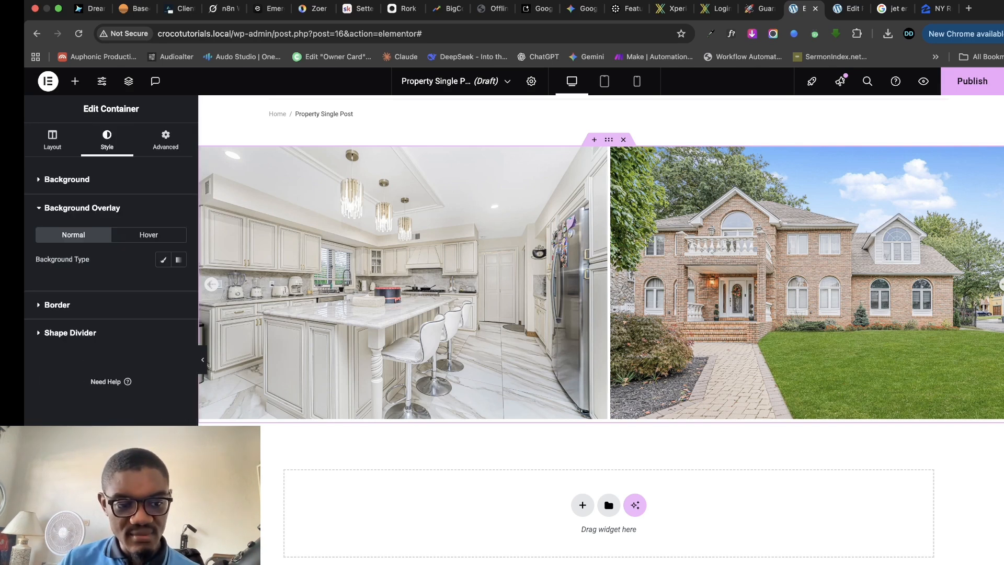
click(162, 260)
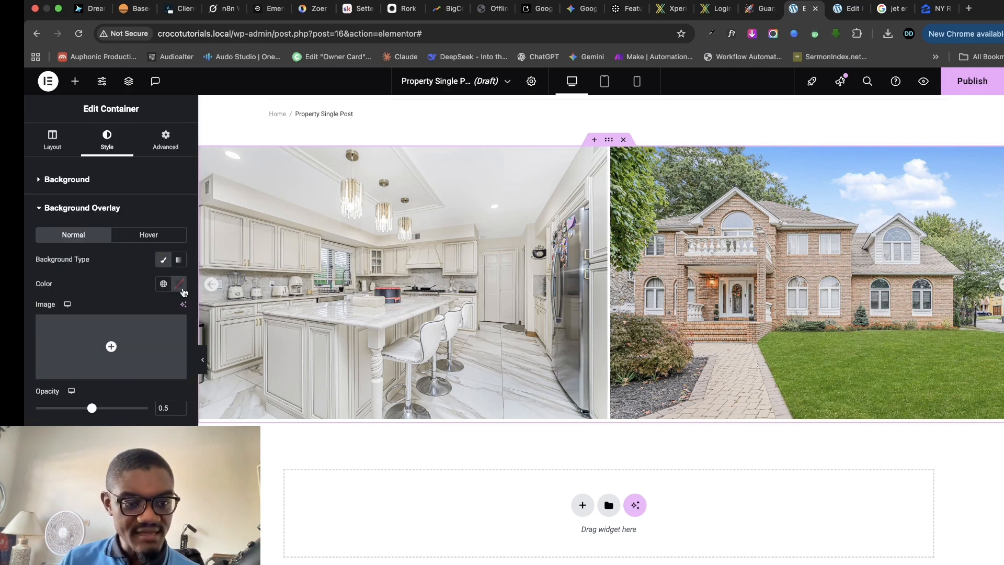
click(179, 283)
click(112, 418)
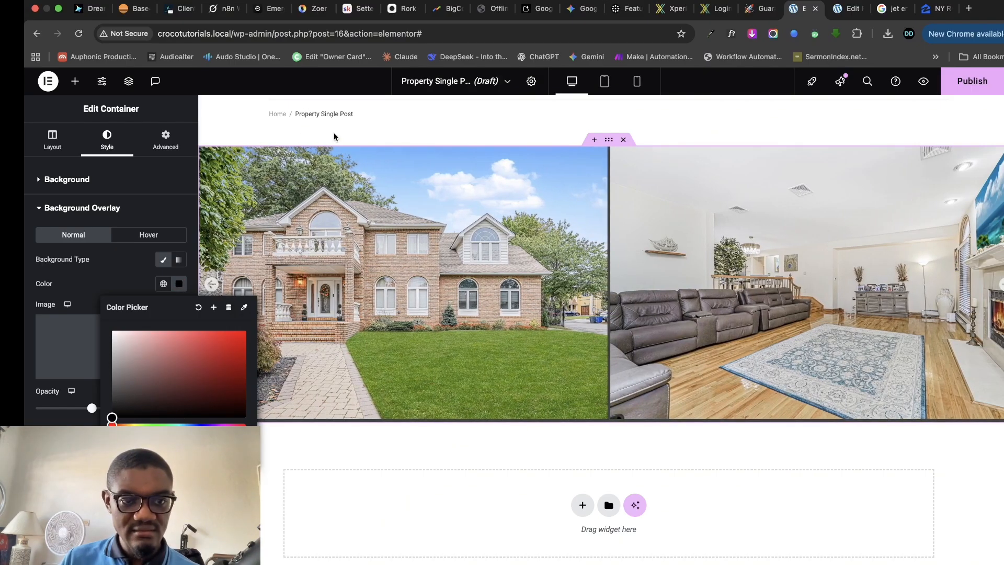
click(81, 281)
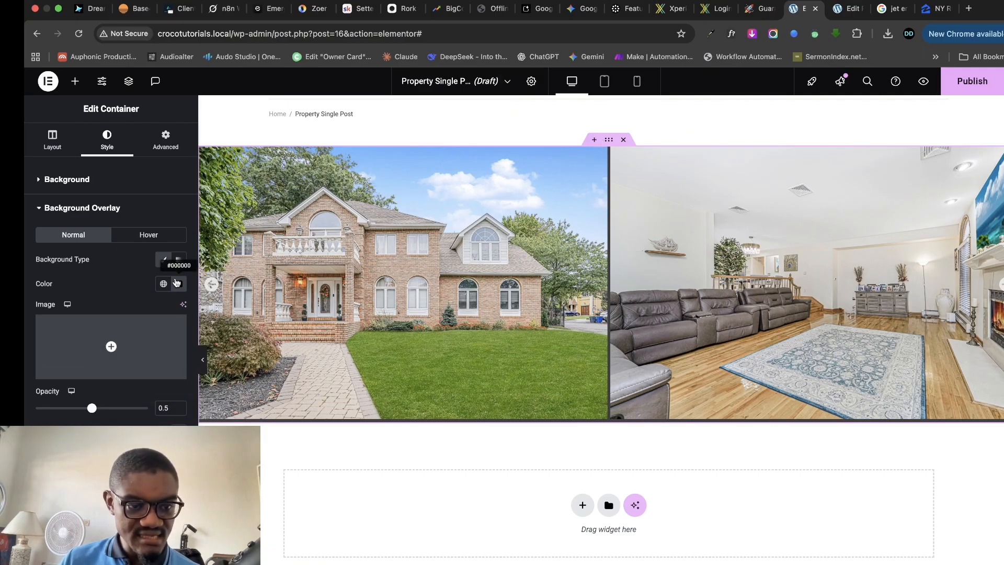
click(164, 284)
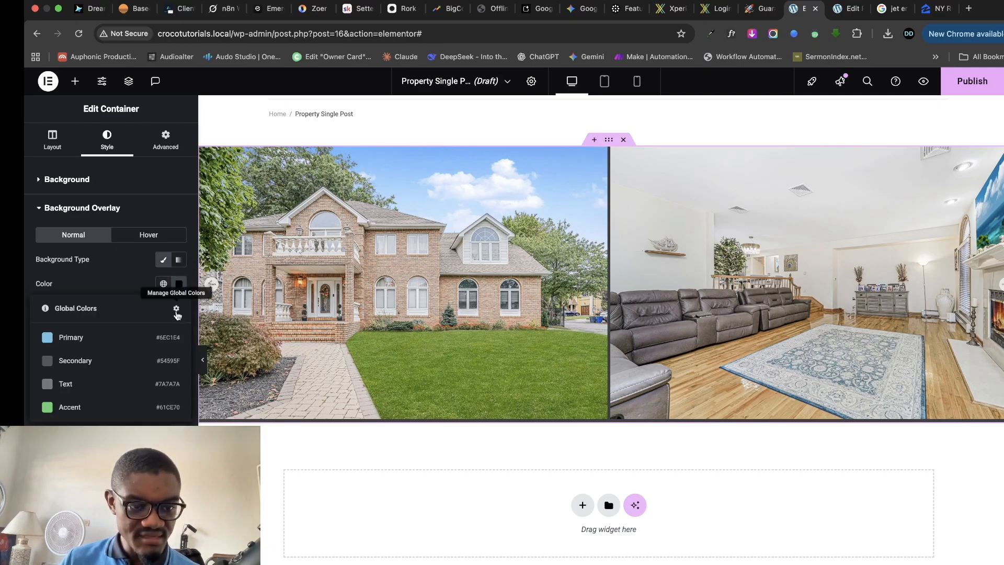
click(167, 284)
click(166, 285)
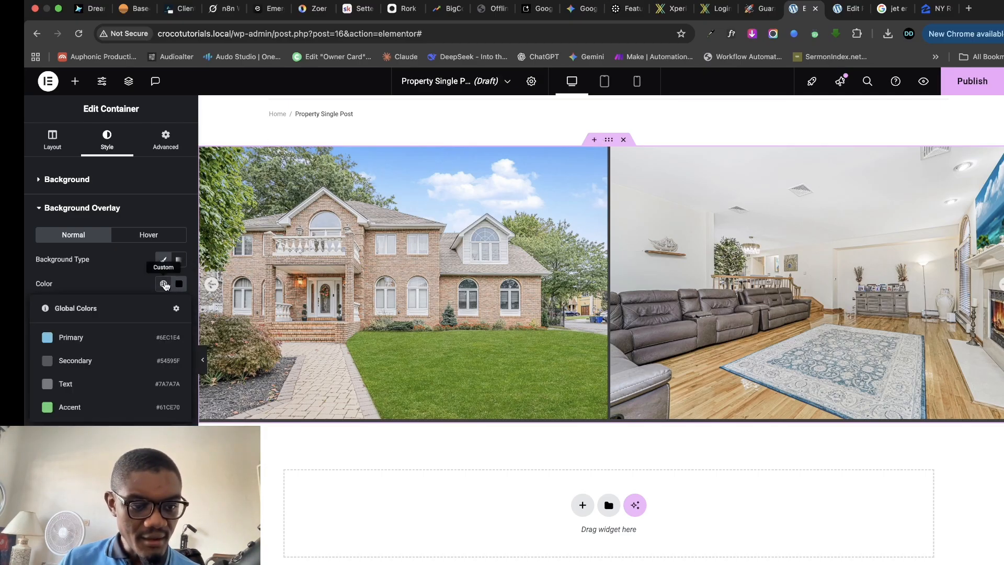
click(166, 285)
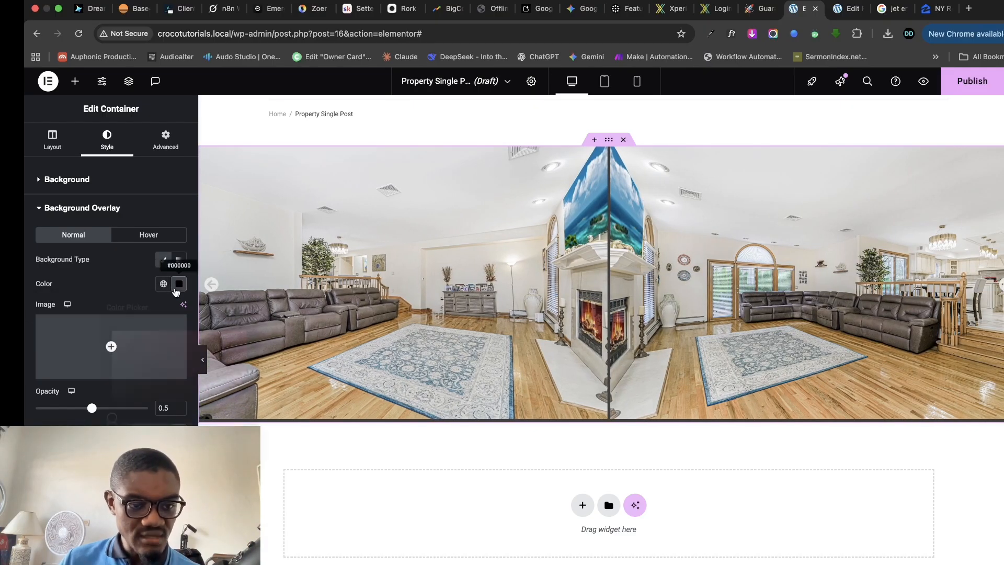
click(198, 308)
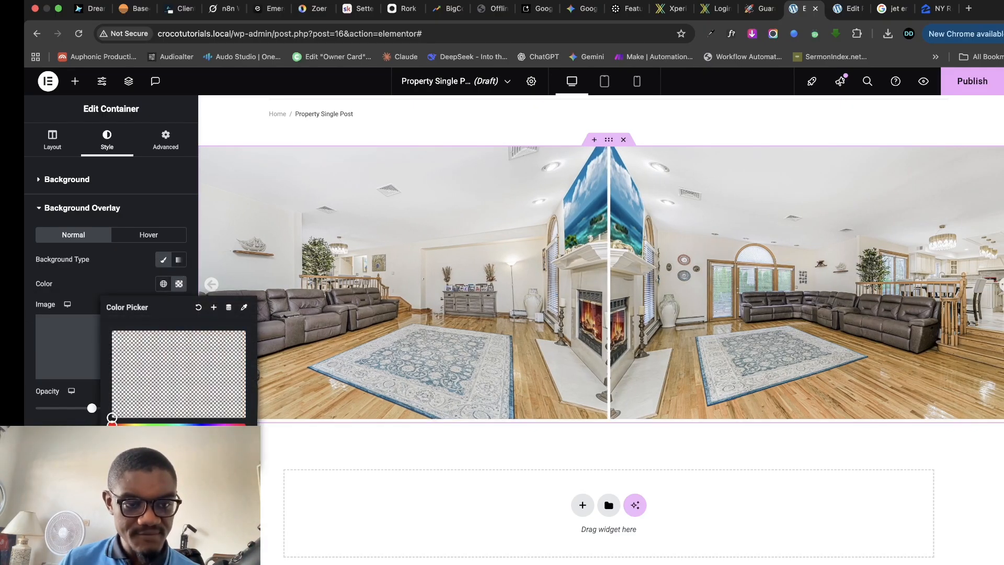
click(47, 208)
- Reapply a Classic black overlay, clear it back to transparent, and reselect the carousel
click(206, 155)
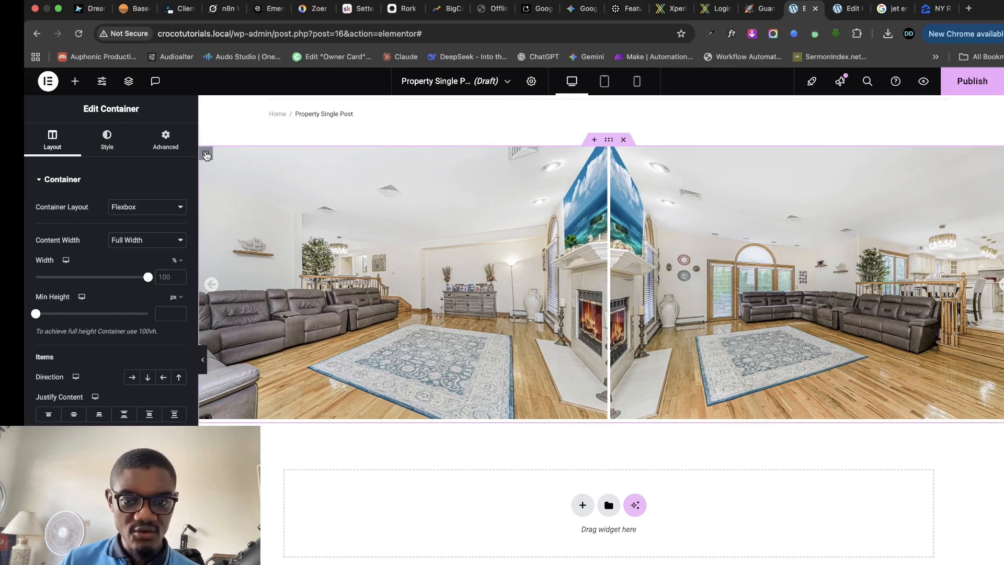
click(107, 140)
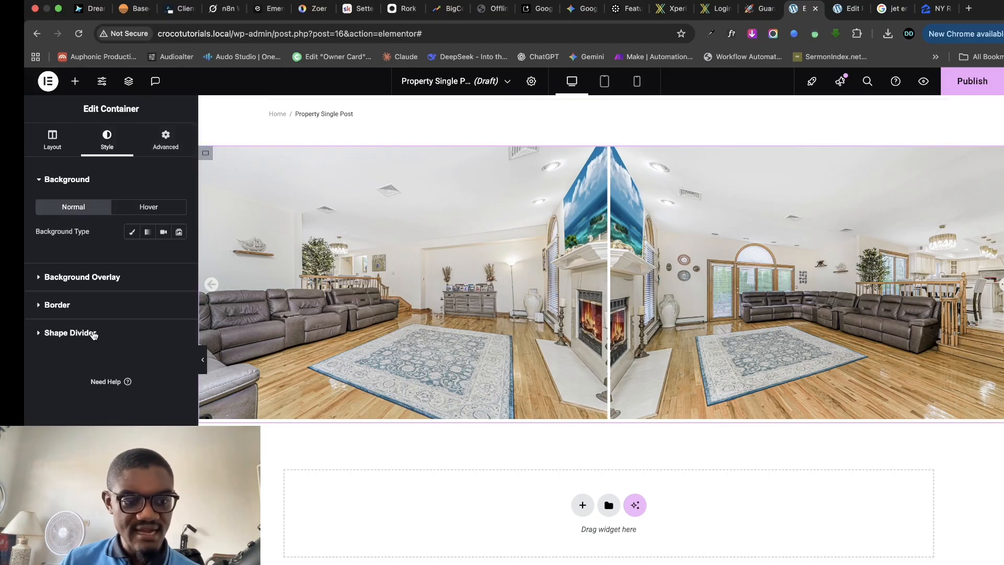
click(95, 278)
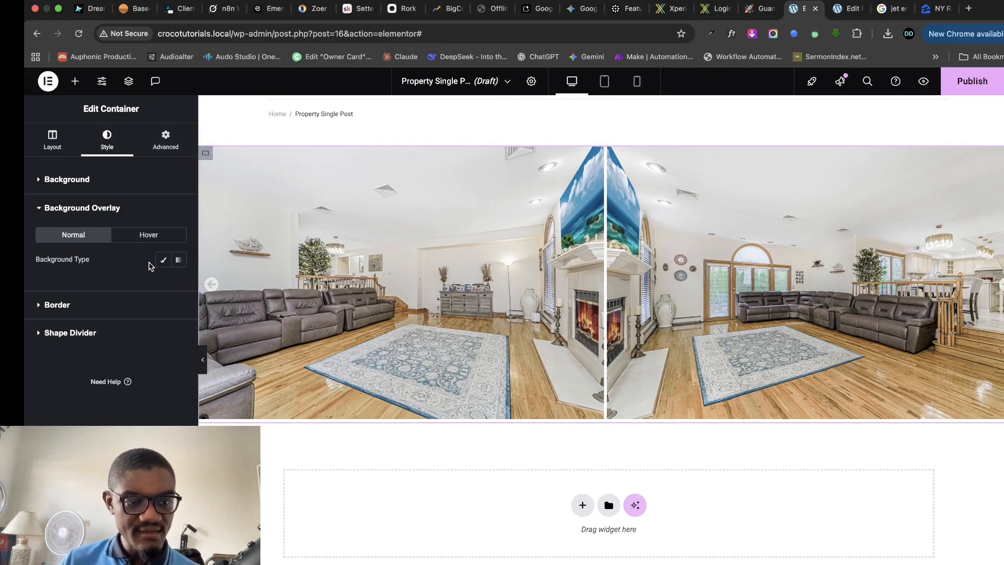
click(163, 259)
click(179, 285)
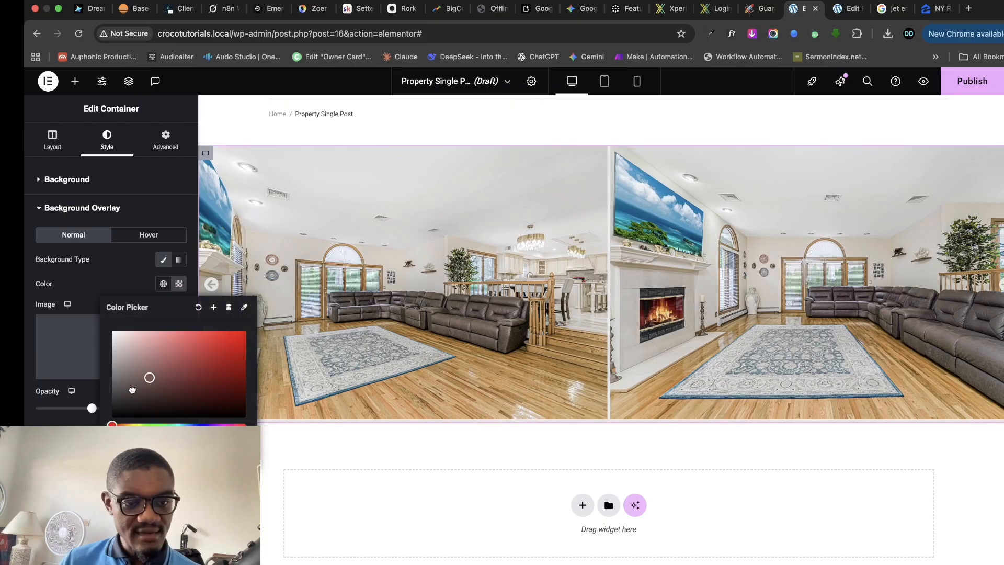
drag(116, 413, 109, 429)
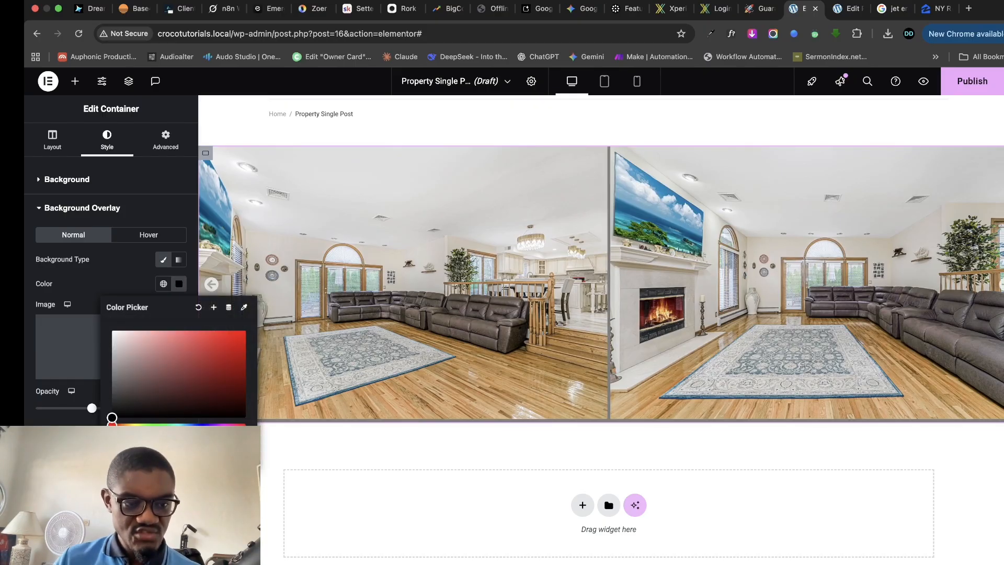
click(33, 291)
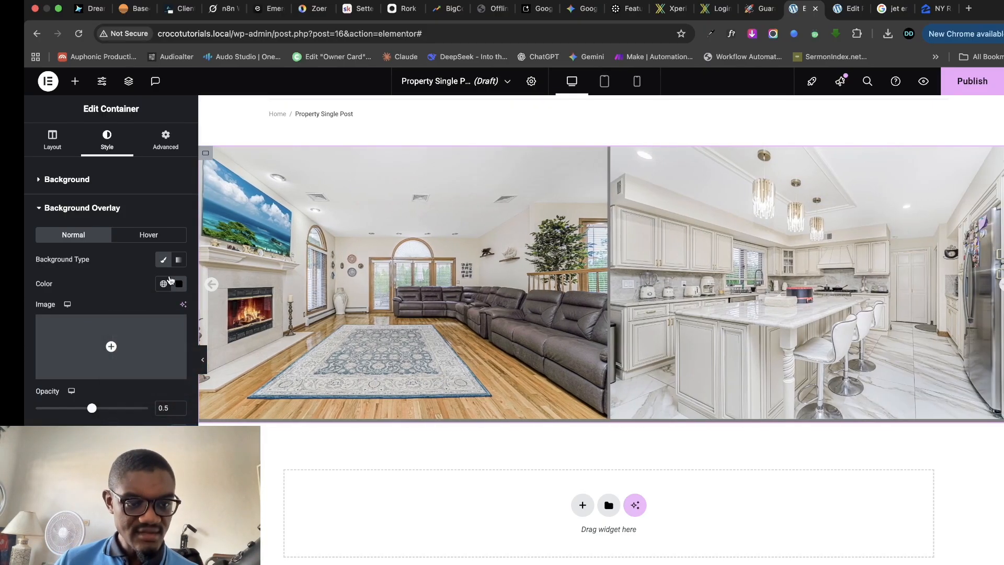
click(179, 283)
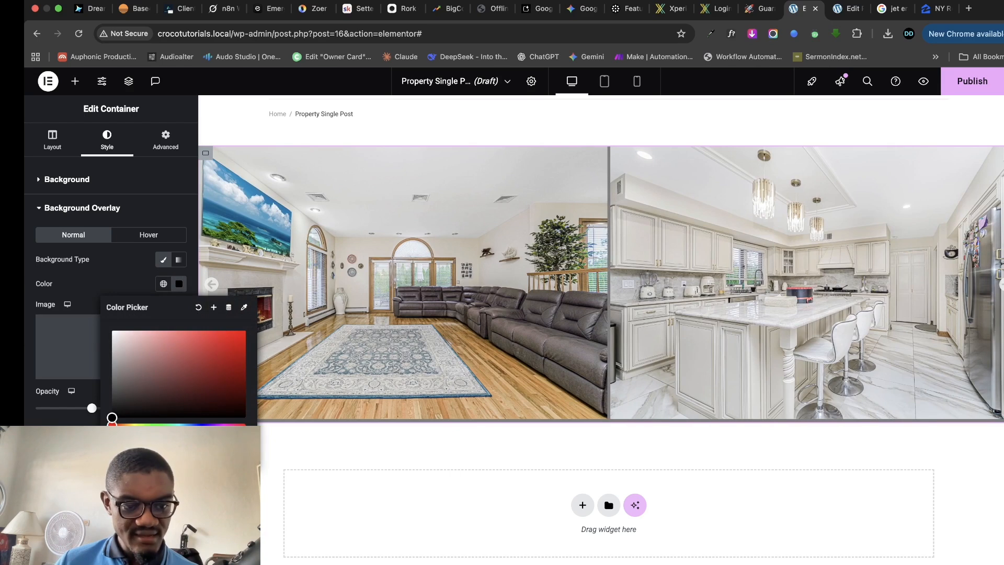
click(199, 308)
click(26, 376)
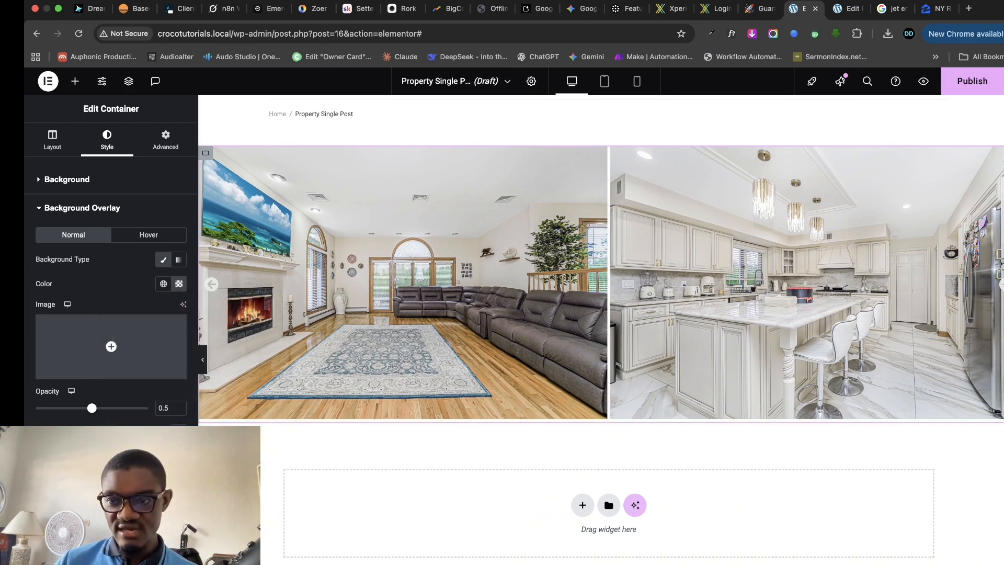
click(403, 283)
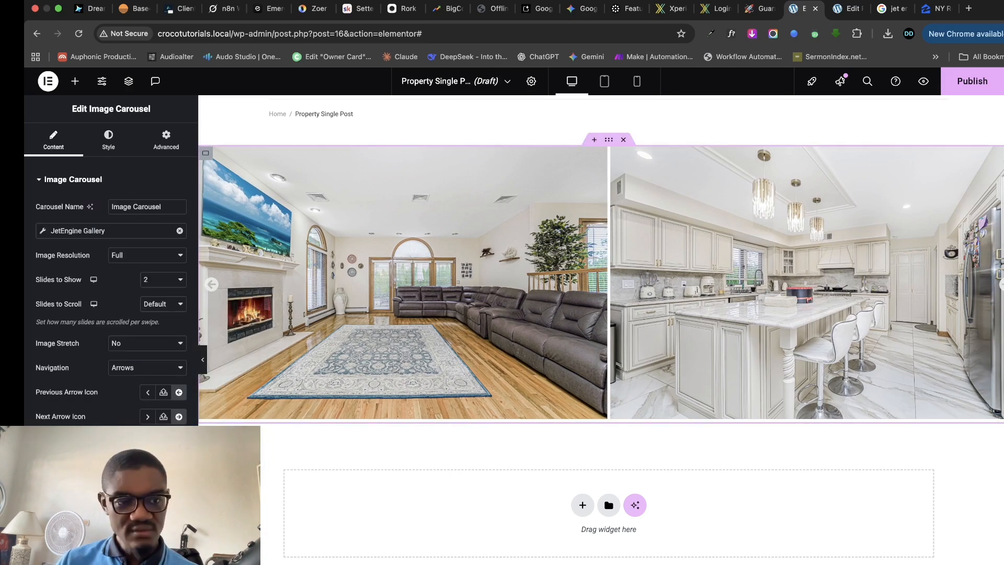
- Review the carousel's Style image options and Advanced settings
click(108, 139)
click(74, 349)
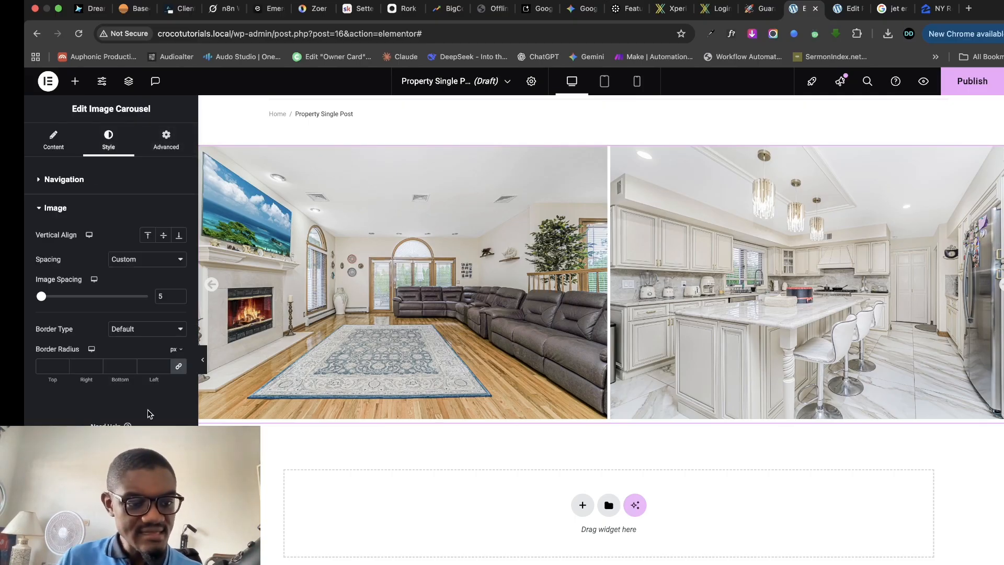
click(157, 142)
scroll(128, 394, down, 5)
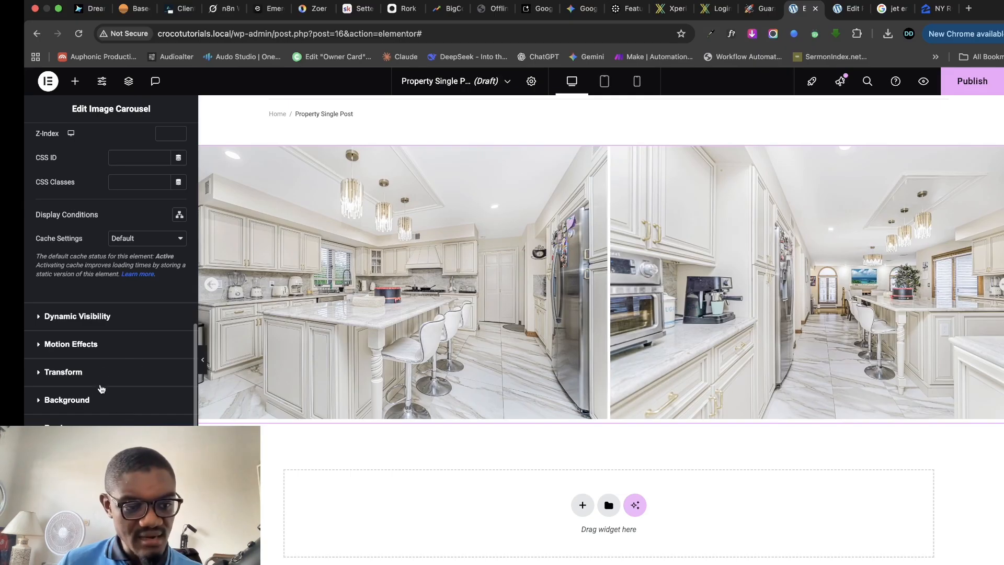
- Check the container's layout, then switch to the property's WordPress Edit Post page
click(208, 154)
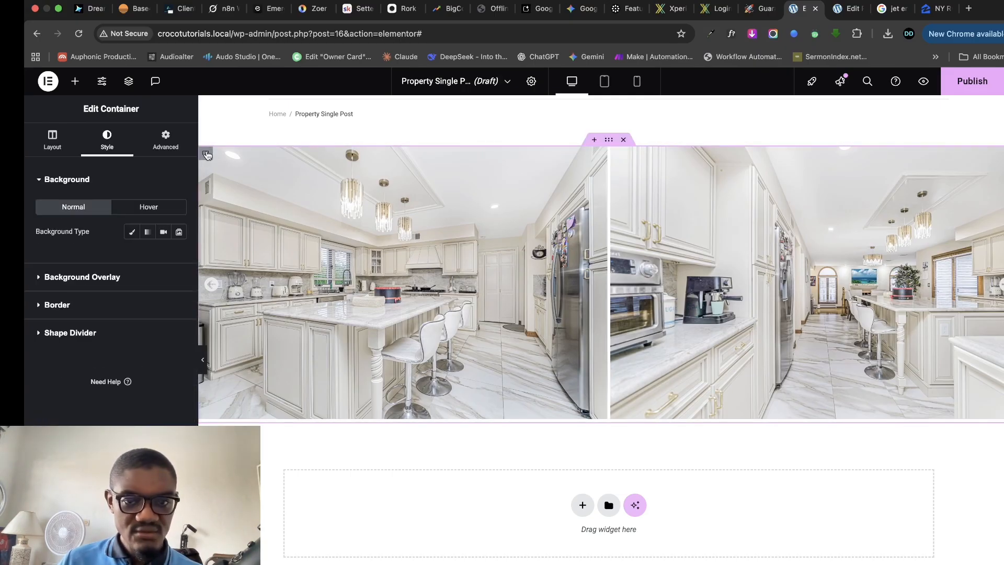
click(53, 141)
scroll(680, 277, down, 1)
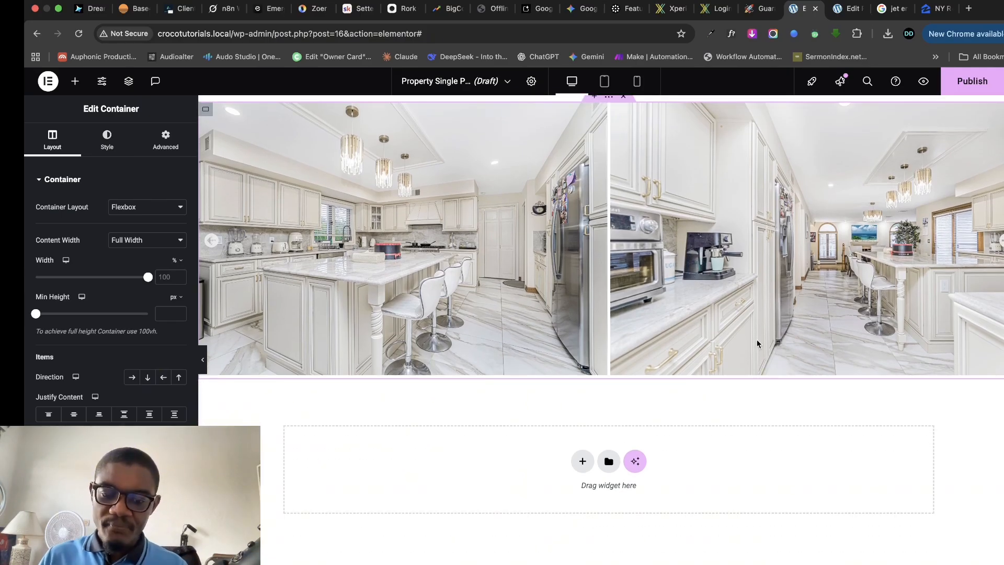
click(936, 8)
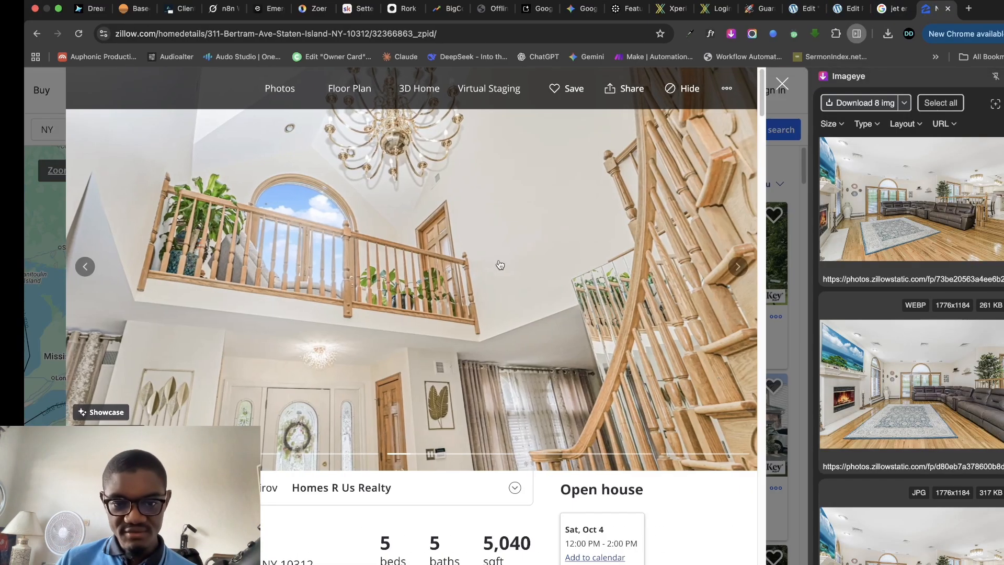
scroll(500, 265, down, 5)
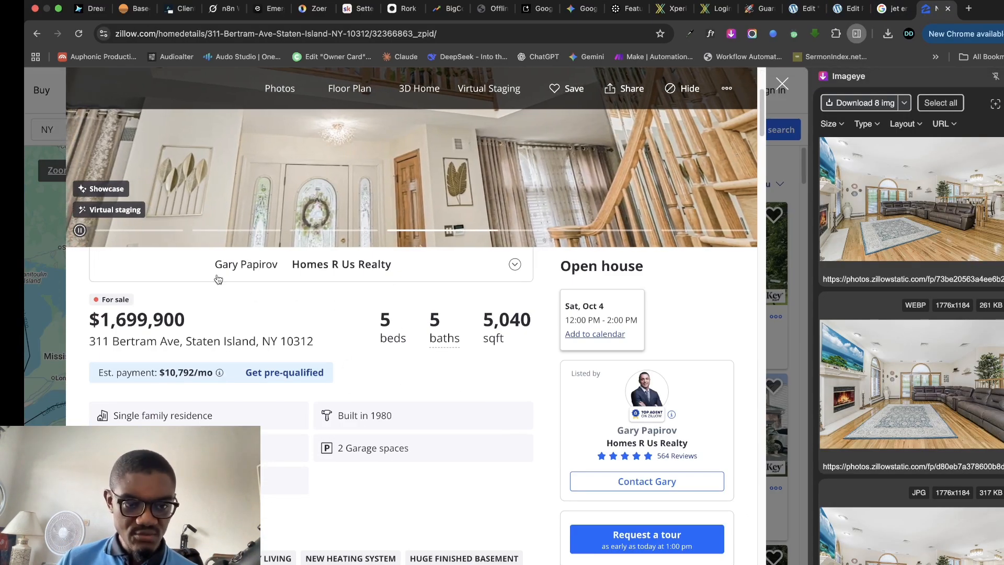
click(851, 9)
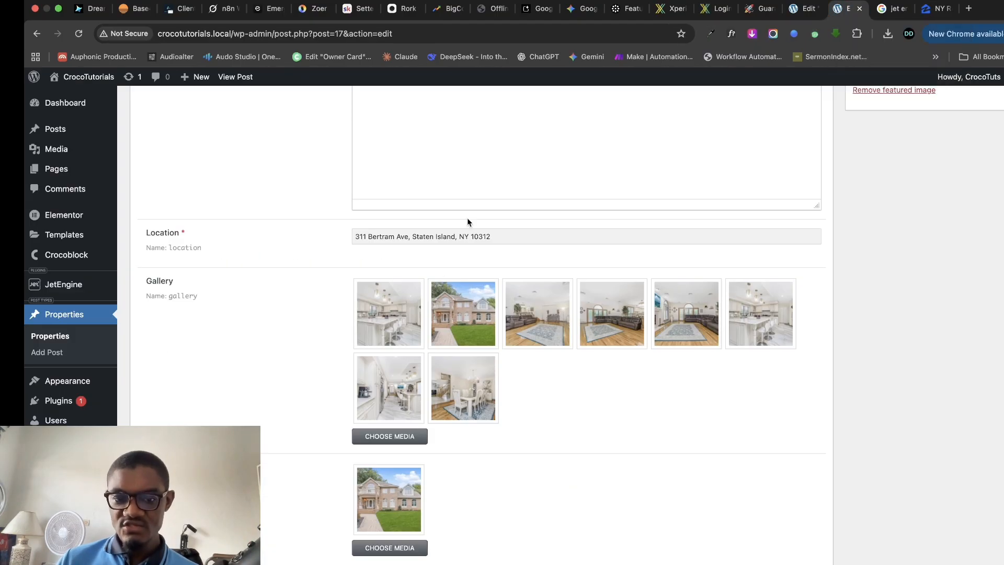
- Add a new single-column Flexbox section below the carousel
click(800, 8)
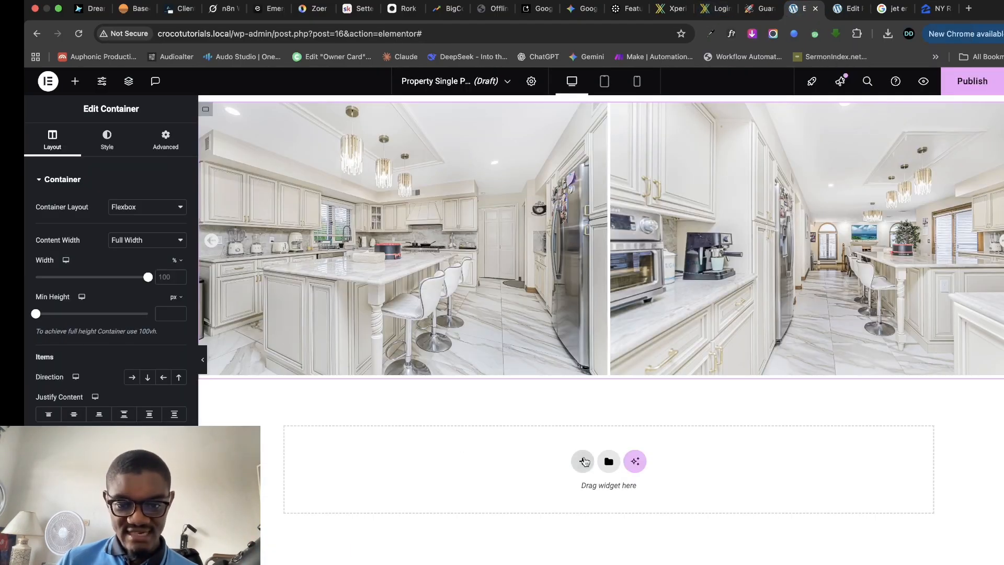
click(584, 462)
click(570, 496)
click(450, 487)
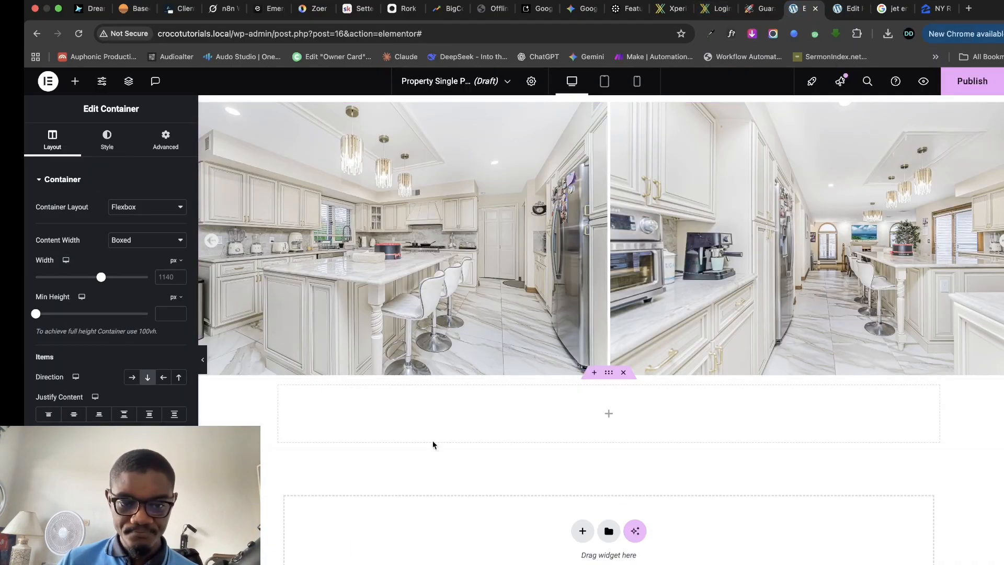
scroll(317, 436, down, 2)
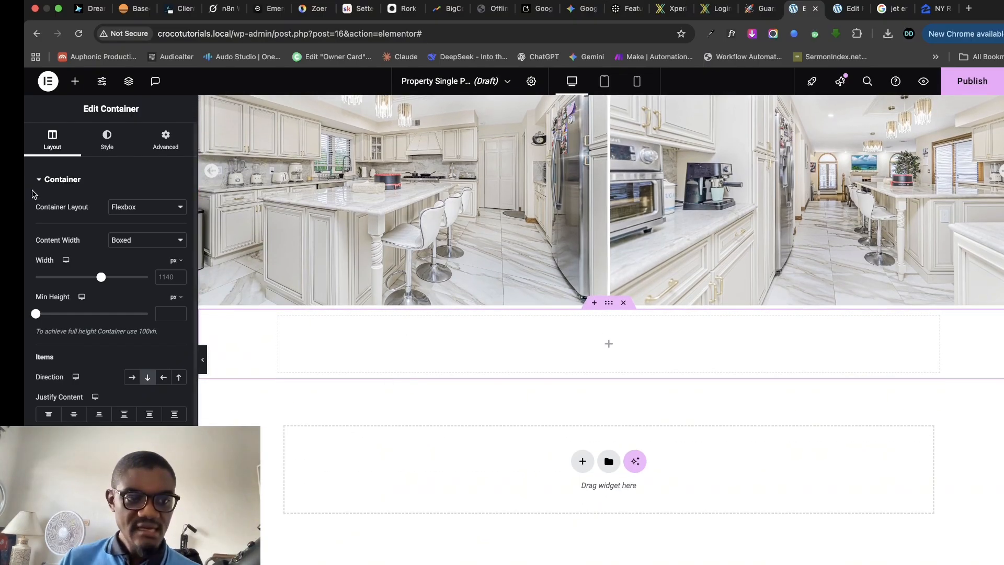
- Add an inner container, duplicate it, and place a Post Title widget in the upper one
click(75, 81)
scroll(93, 384, down, 4)
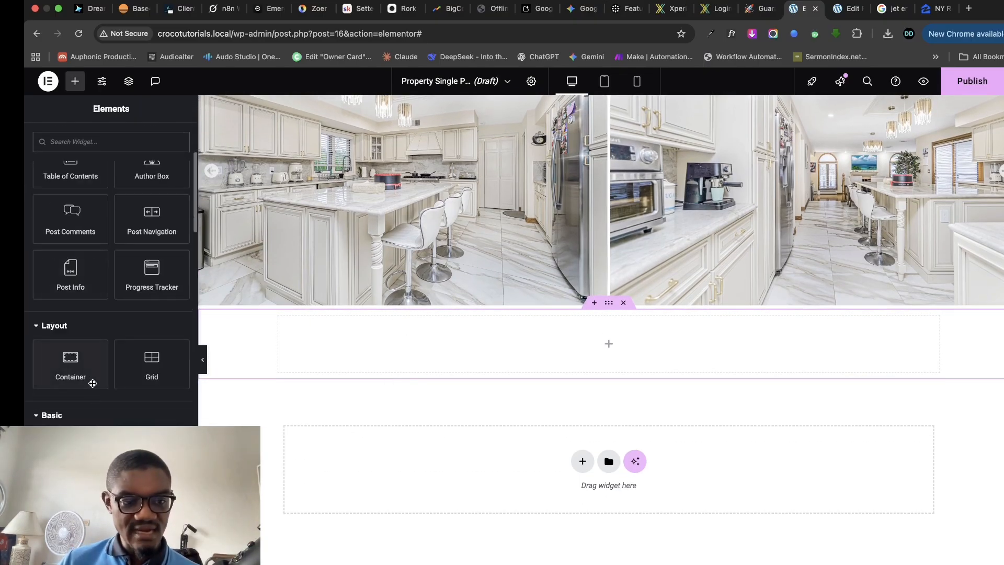
scroll(93, 384, down, 2)
drag(60, 266, 513, 325)
click(75, 81)
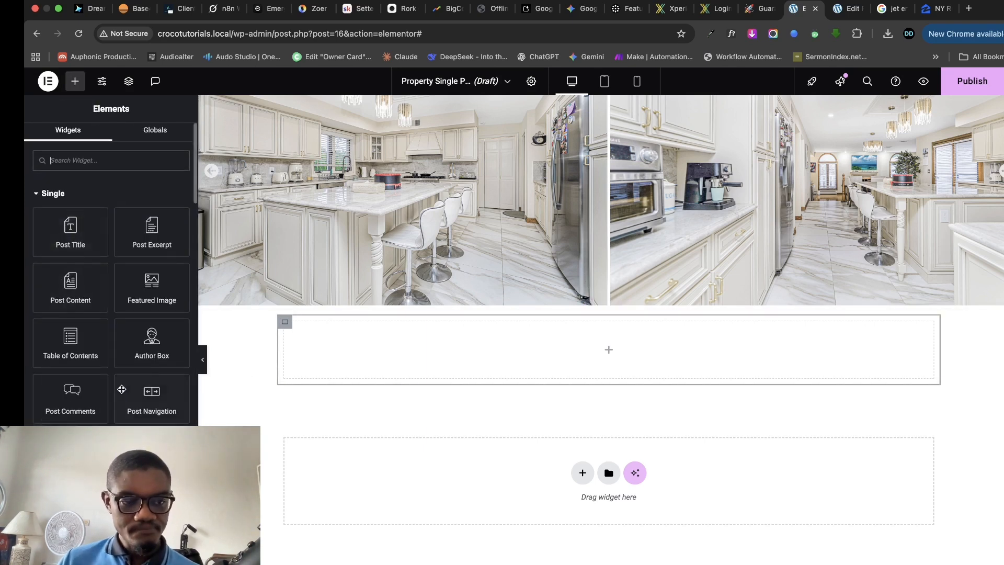
scroll(121, 388, down, 2)
drag(75, 465, 428, 365)
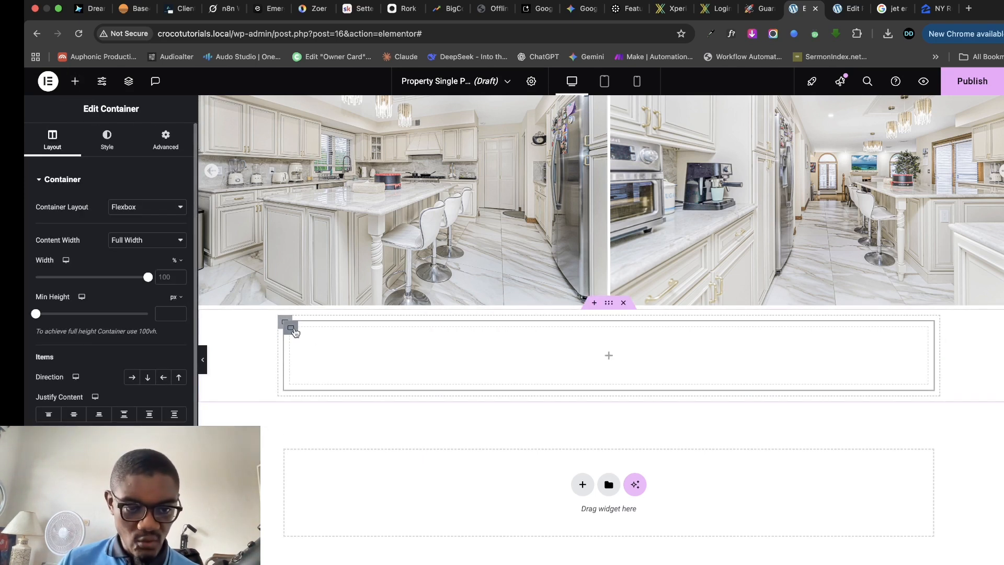
right_click(324, 353)
click(347, 340)
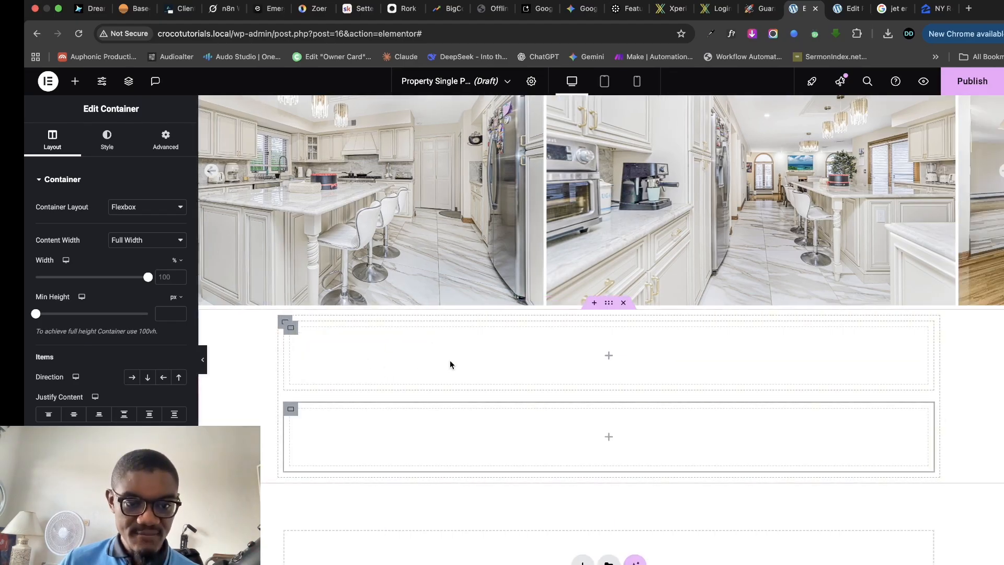
click(75, 81)
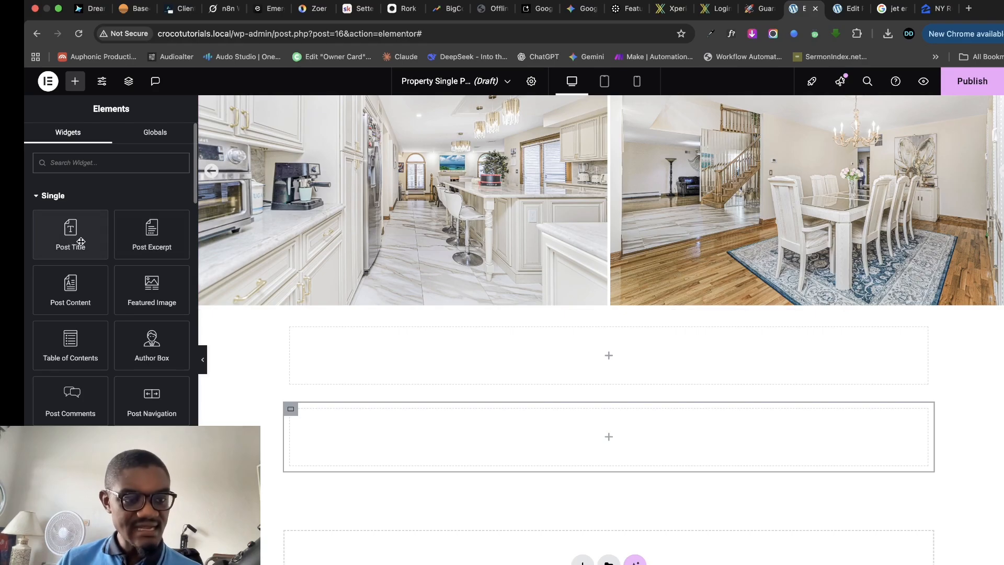
drag(68, 237, 514, 372)
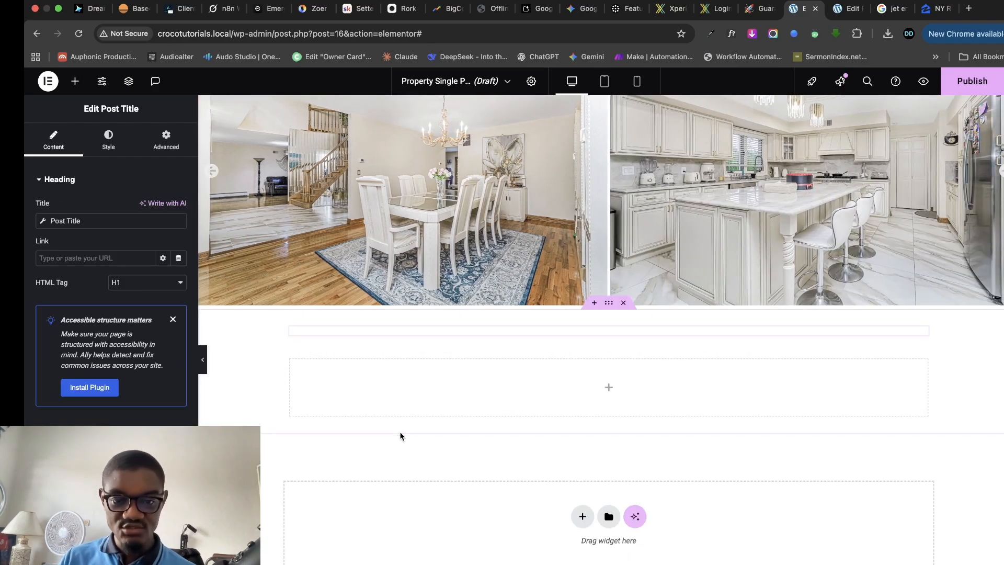
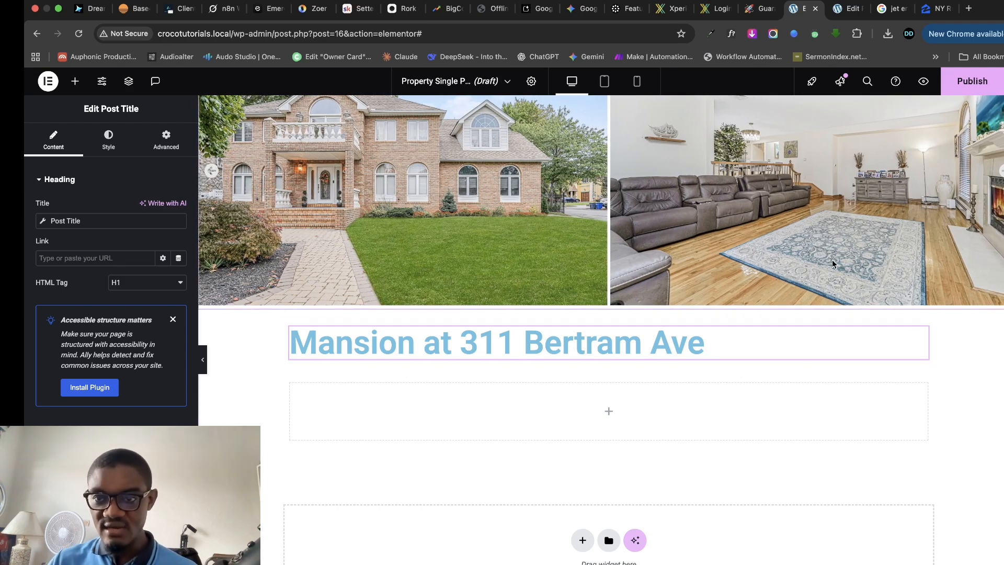
- Compare the property's Edit Post page with the template, then bring up the Post Title widget's options menu
click(847, 11)
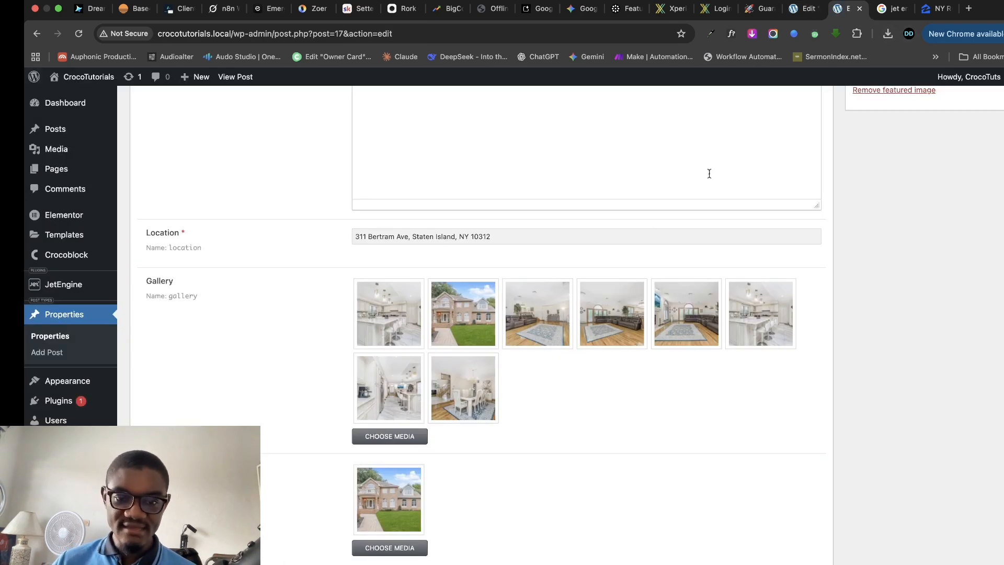
click(806, 8)
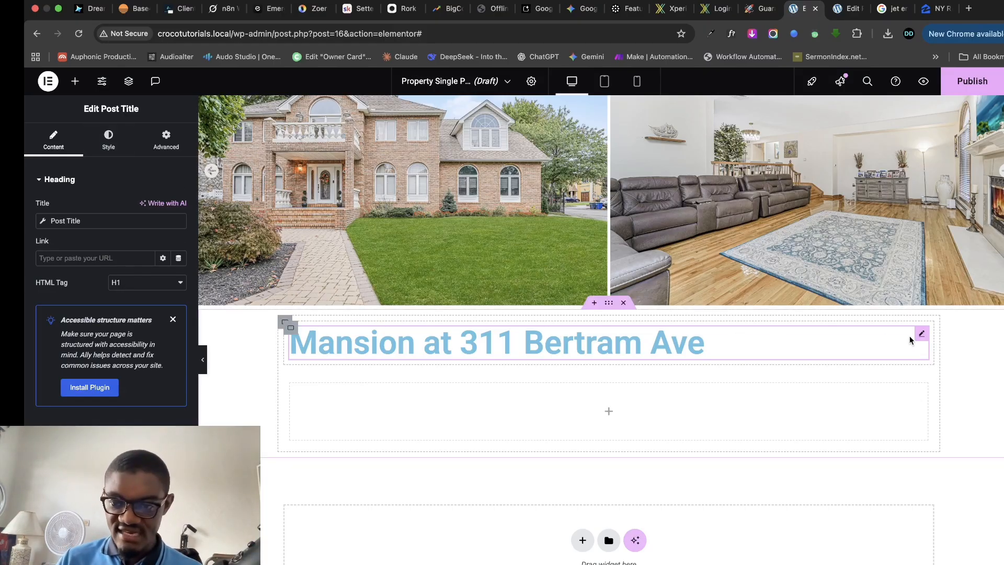
click(849, 9)
scroll(361, 332, up, 10)
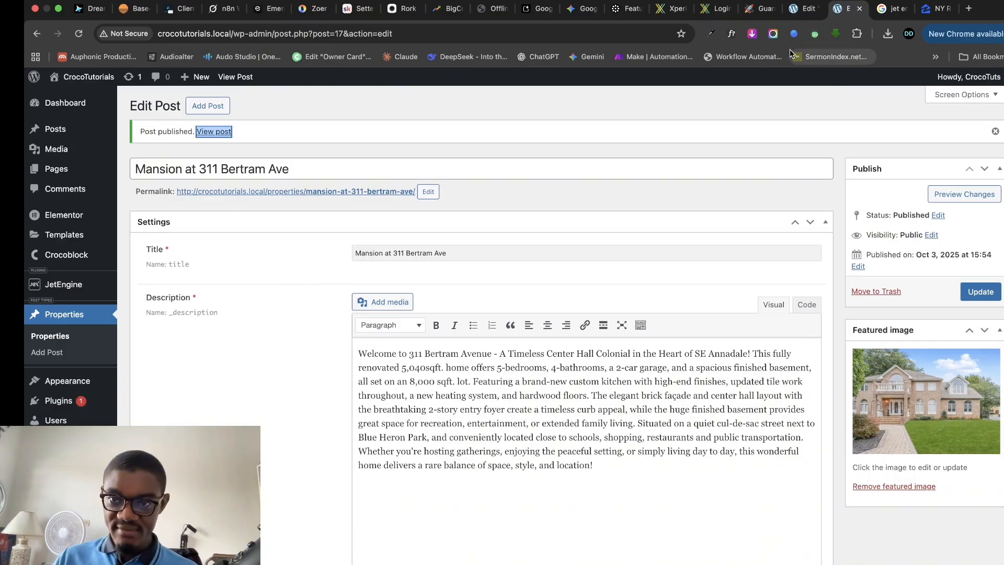
click(804, 8)
right_click(920, 341)
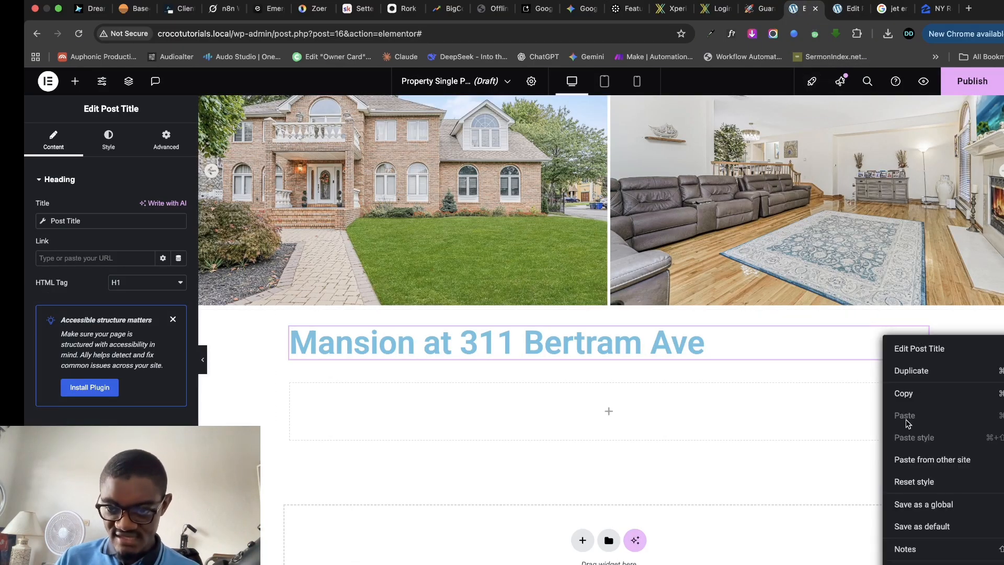
- Replace the Post Title widget with a new Heading in the empty container and clear its placeholder text
click(906, 559)
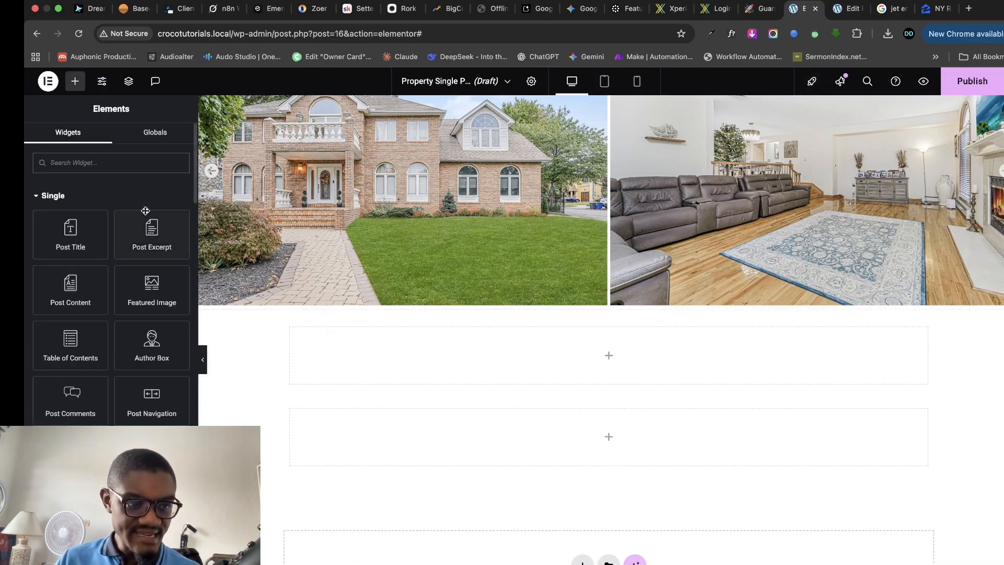
scroll(78, 266, down, 3)
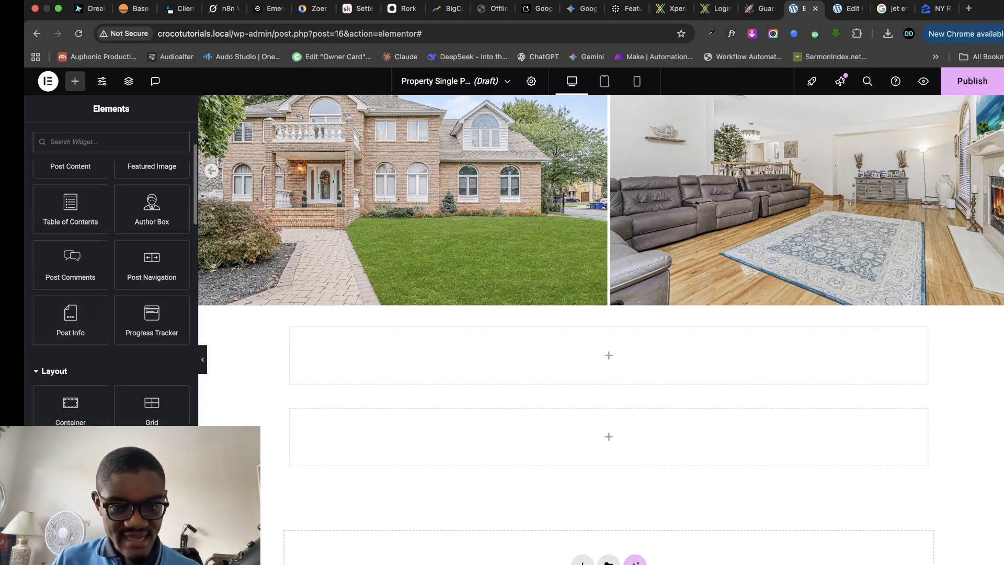
drag(70, 512, 502, 361)
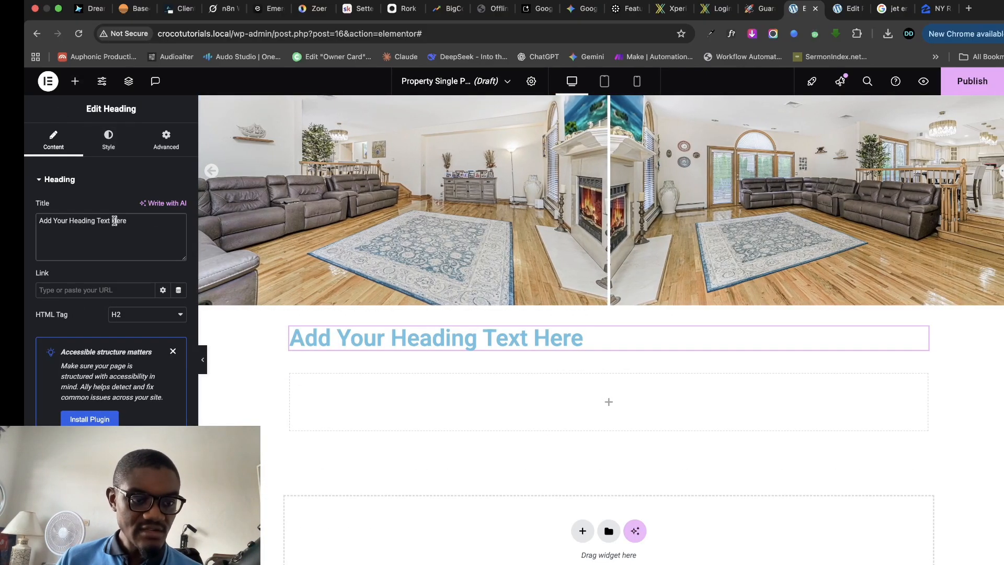
triple_click(114, 221)
key(BackSpace)
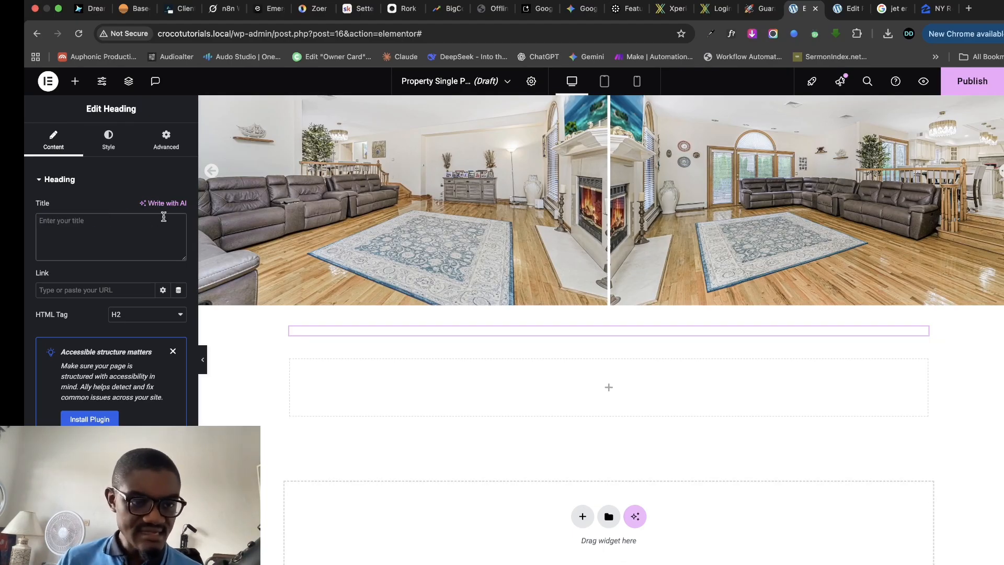
text(yfff)
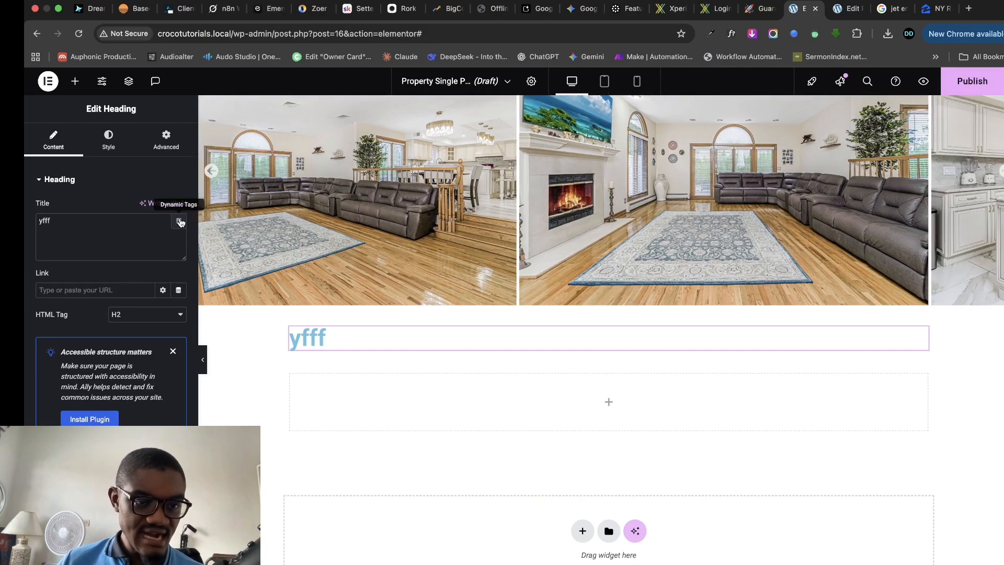
- Bind the heading to the JetEngine Custom Field 'Title', then view the Zillow listing
click(180, 222)
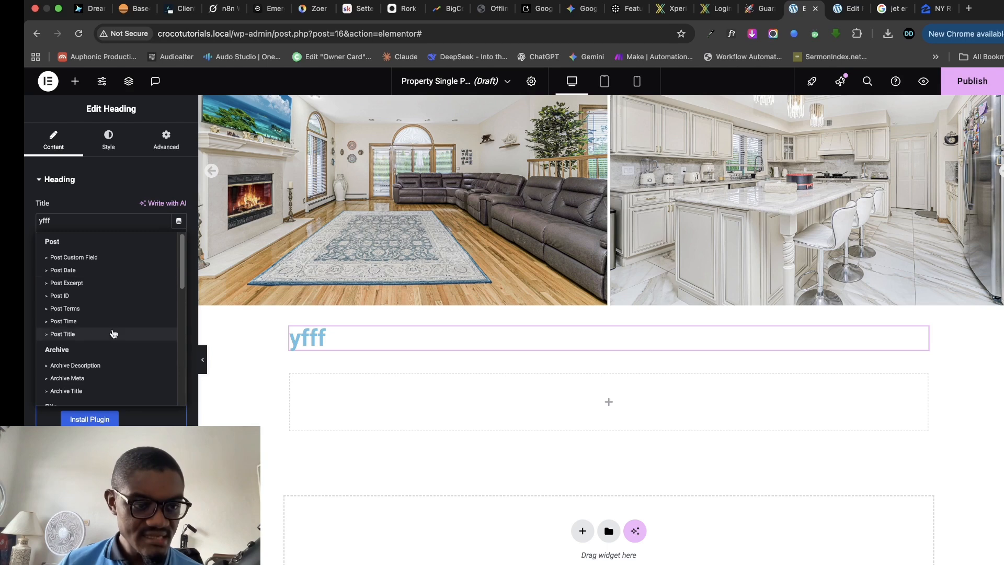
scroll(119, 355, down, 5)
scroll(119, 355, down, 10)
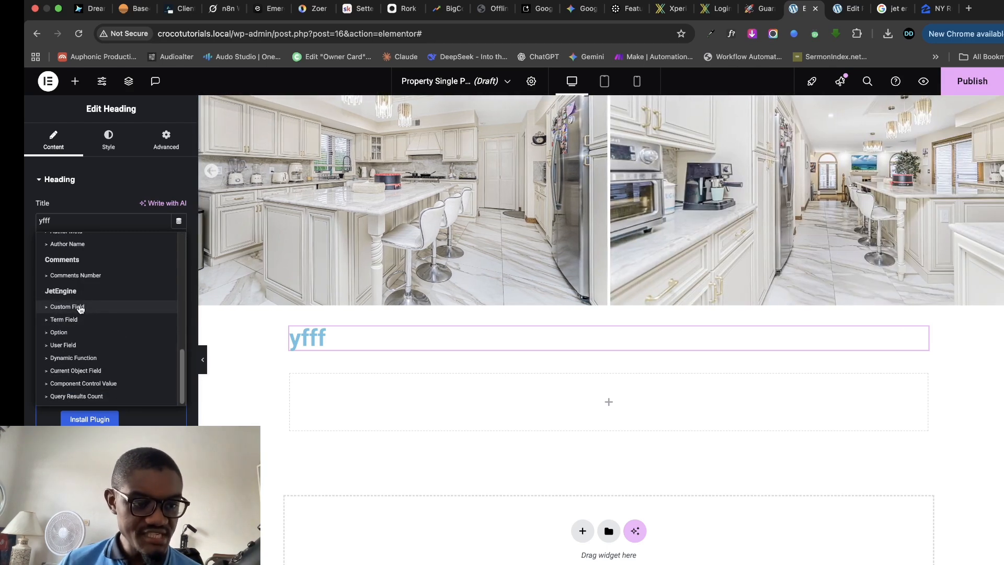
click(79, 308)
click(150, 275)
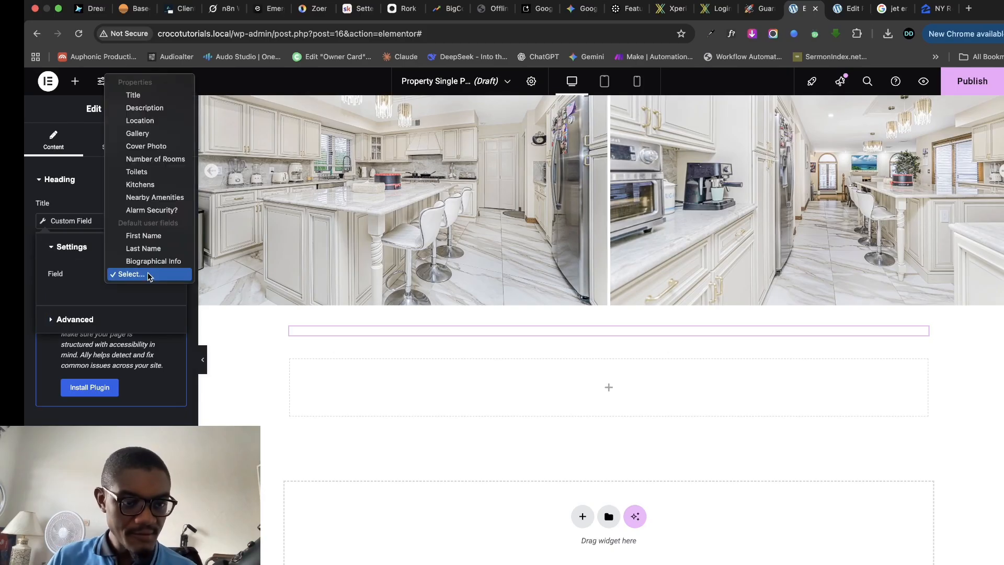
click(134, 94)
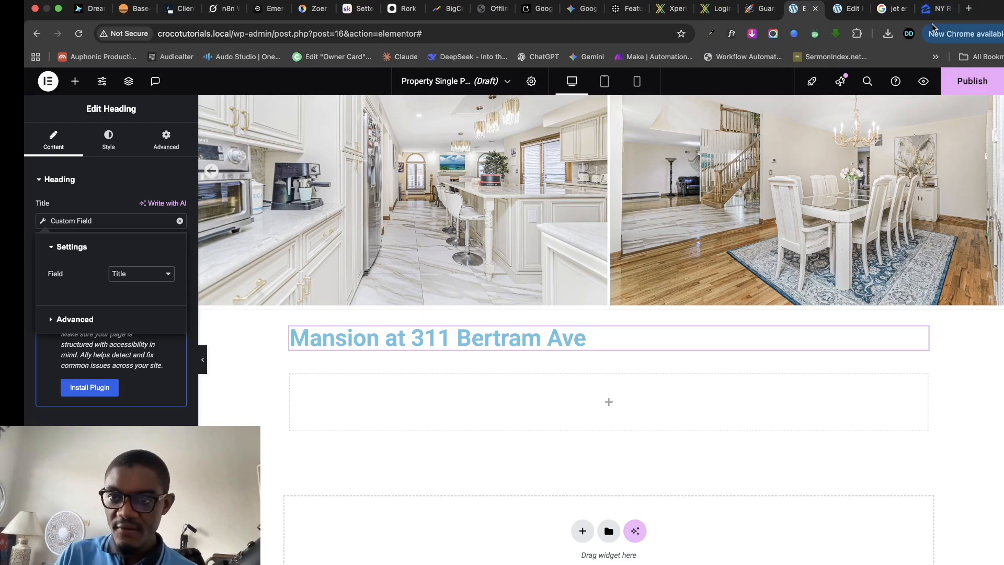
click(936, 9)
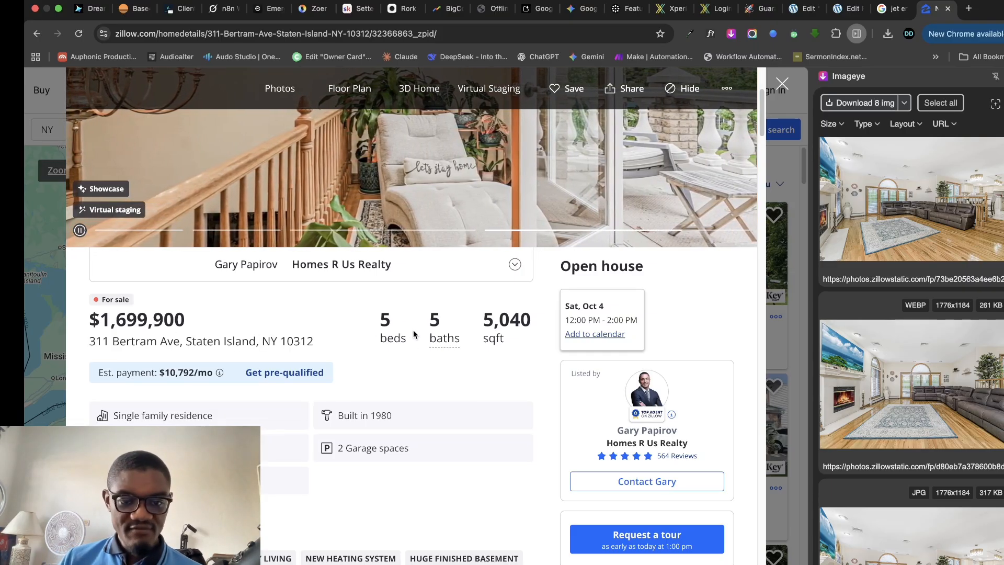
- Compare the Zillow listing with the property's stored field values, then bring up the template's widget list
click(810, 9)
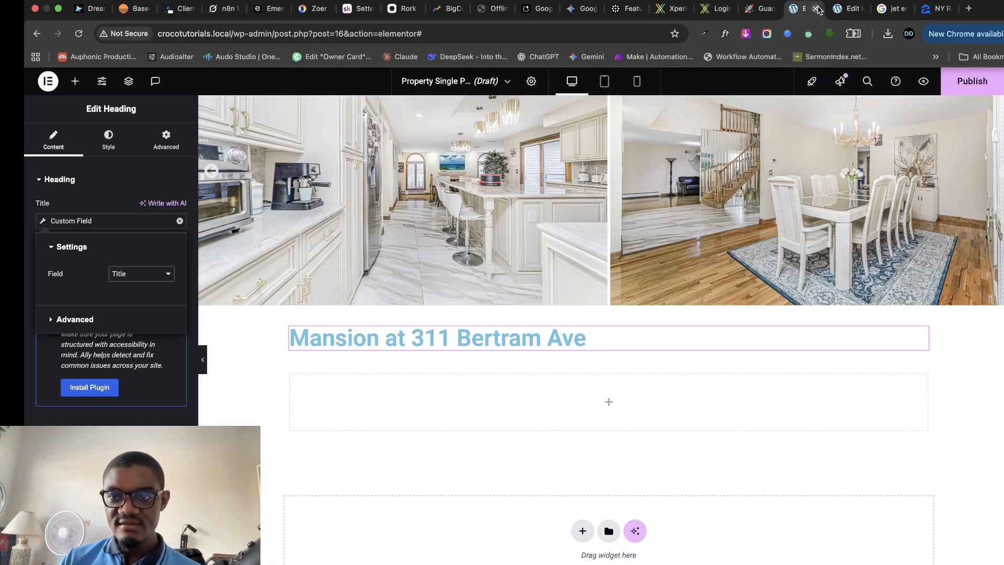
click(845, 9)
scroll(304, 335, down, 10)
scroll(335, 342, down, 4)
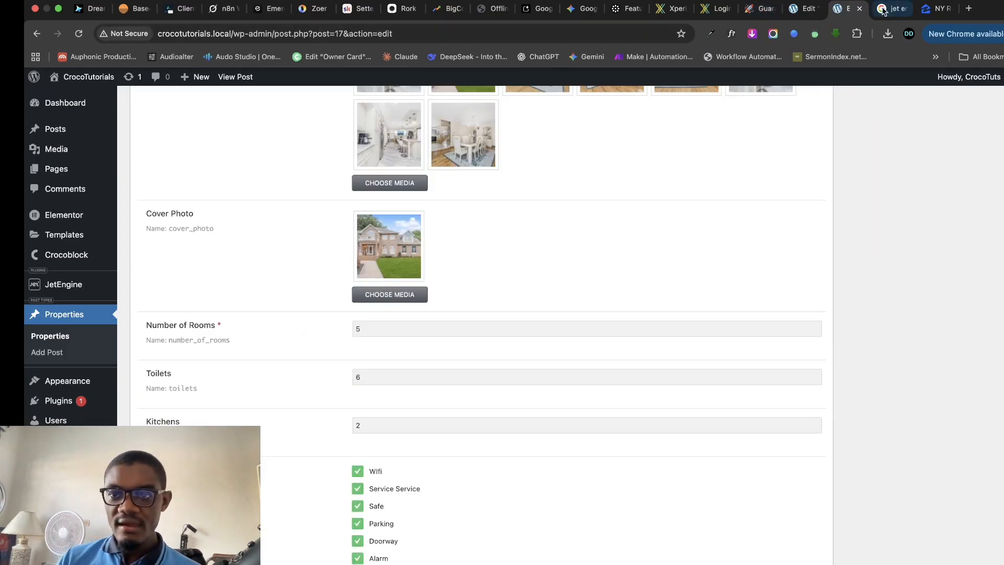
click(928, 14)
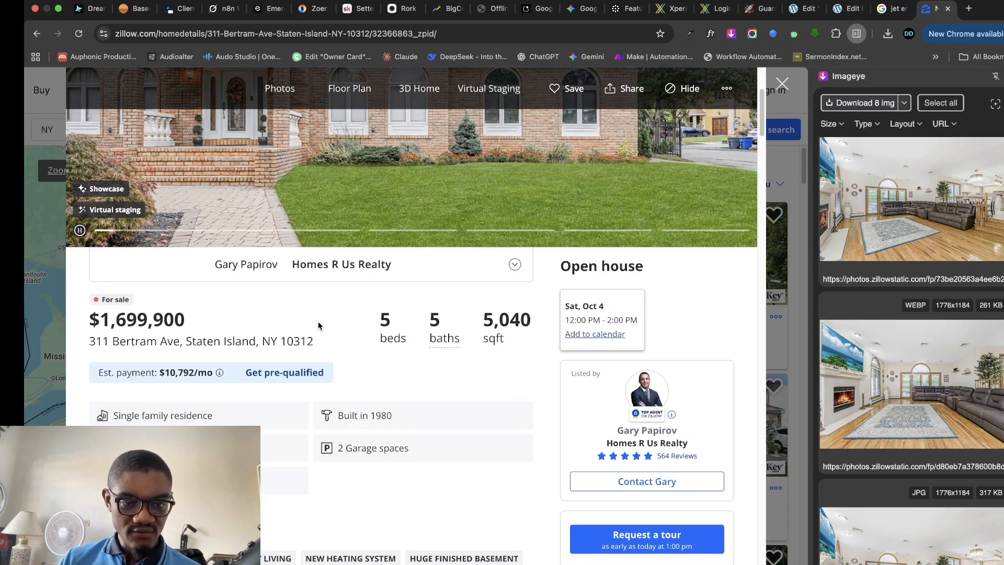
click(804, 11)
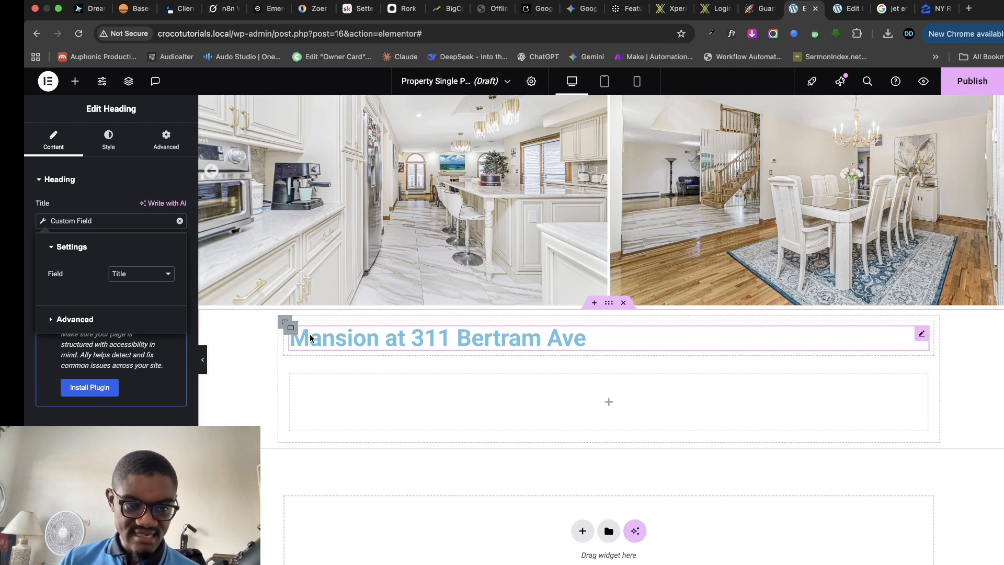
click(76, 83)
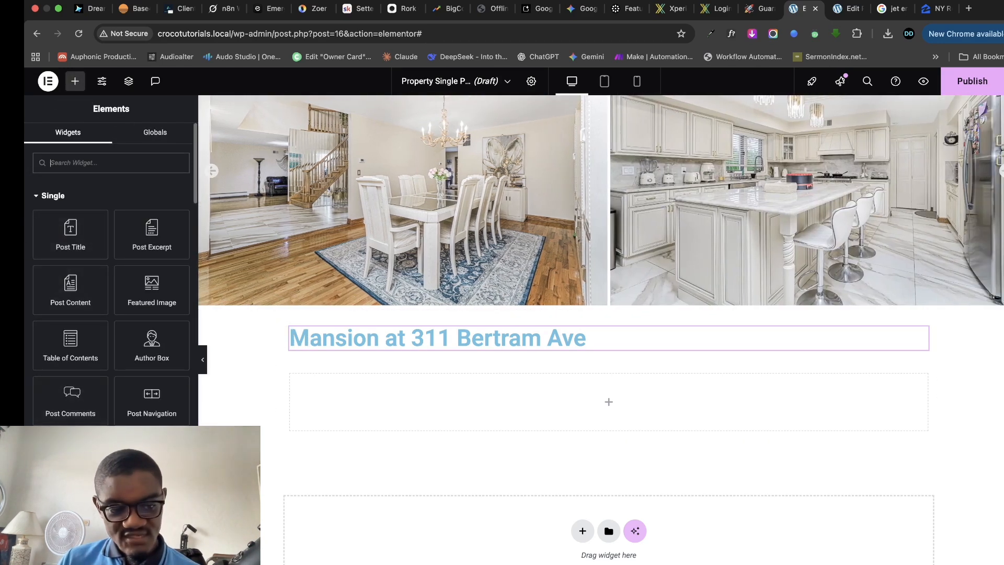
- Add a container below the heading holding an inner container duplicated into four
drag(75, 541, 487, 350)
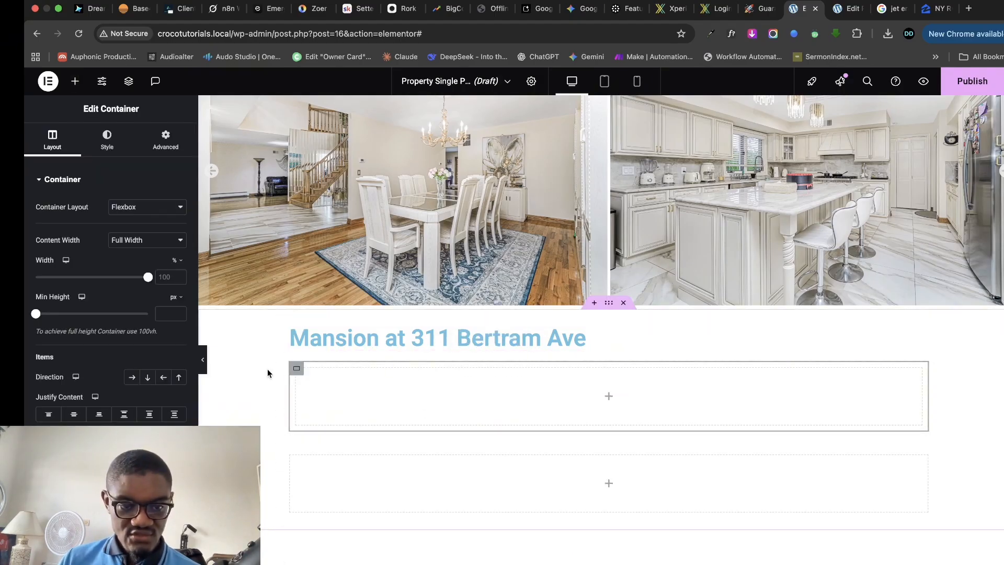
click(75, 81)
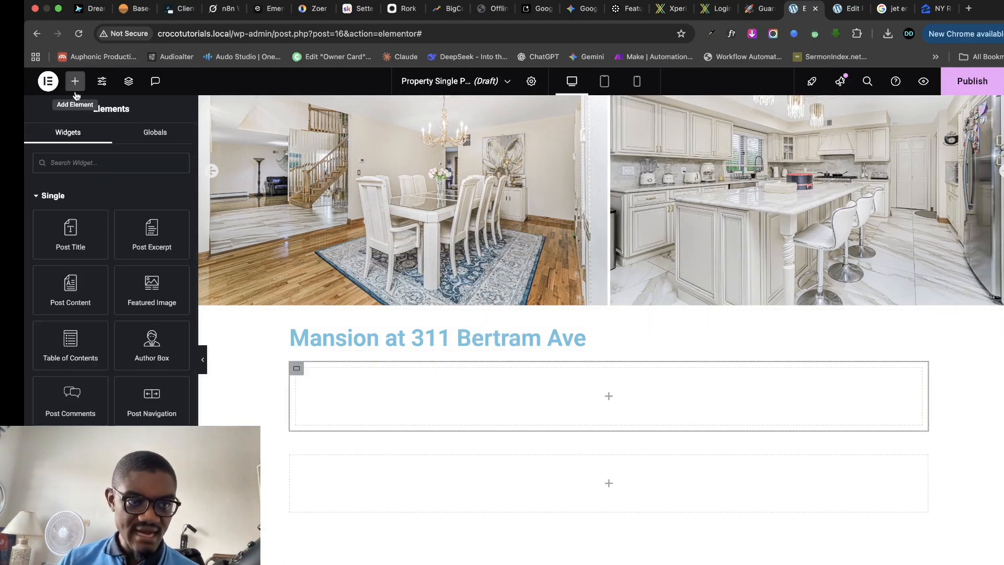
scroll(111, 272, down, 5)
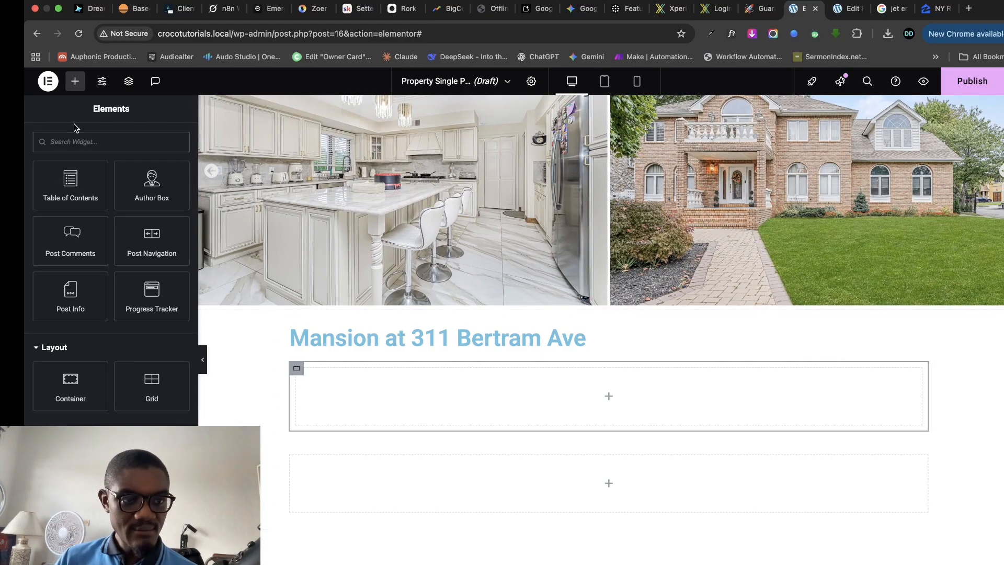
scroll(111, 261, up, 5)
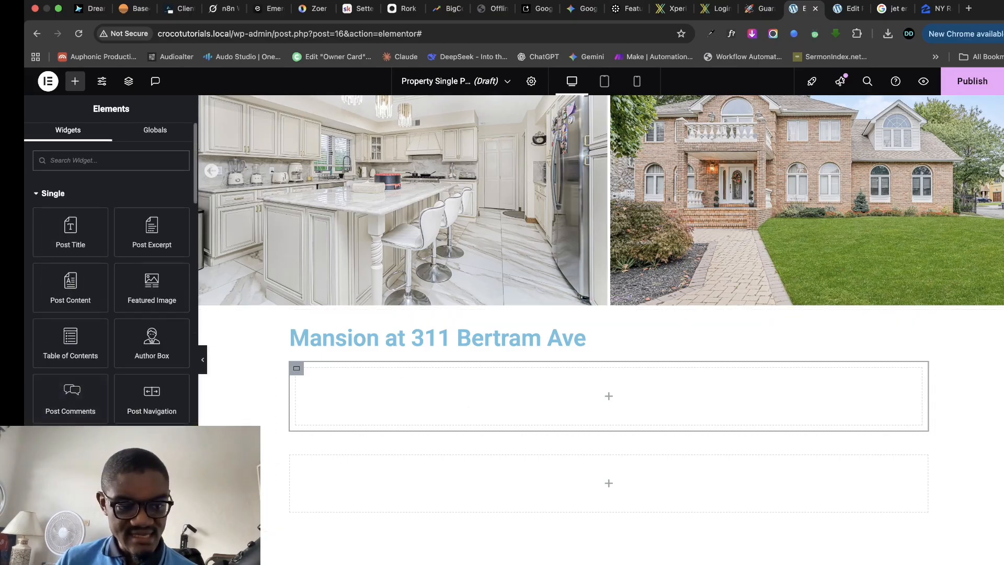
scroll(73, 454, down, 2)
drag(73, 454, 416, 386)
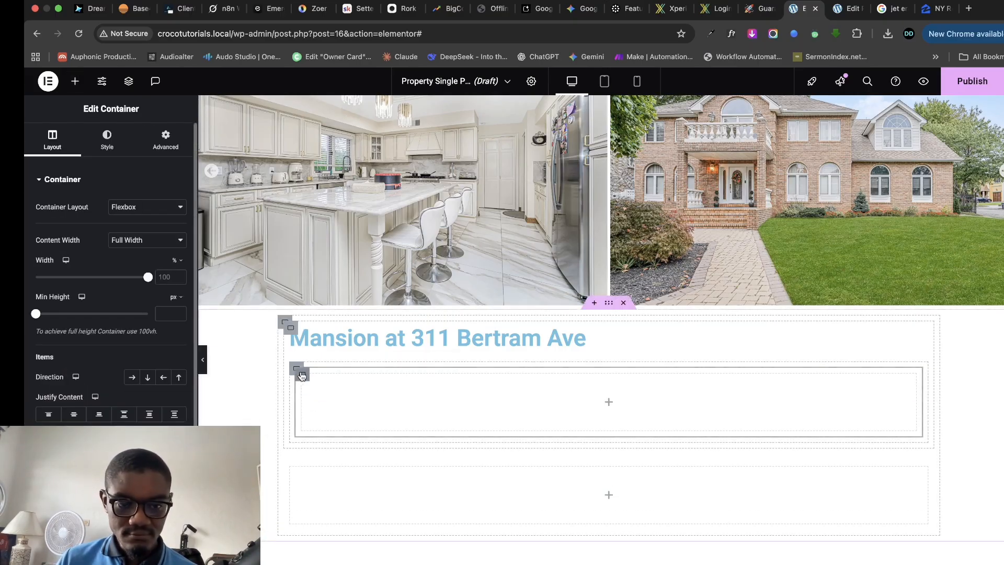
right_click(302, 375)
click(327, 339)
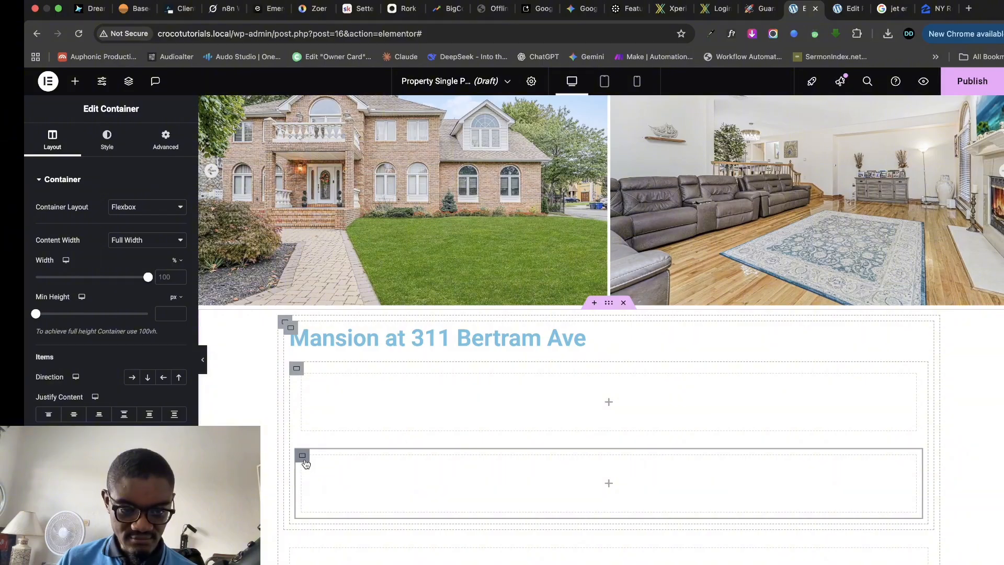
right_click(306, 464)
click(362, 347)
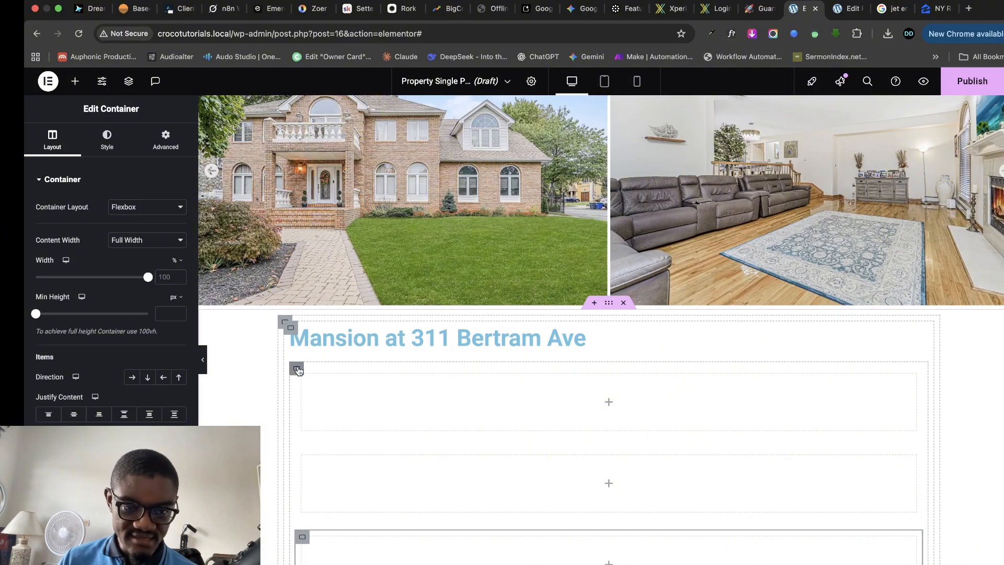
scroll(331, 431, down, 3)
right_click(302, 406)
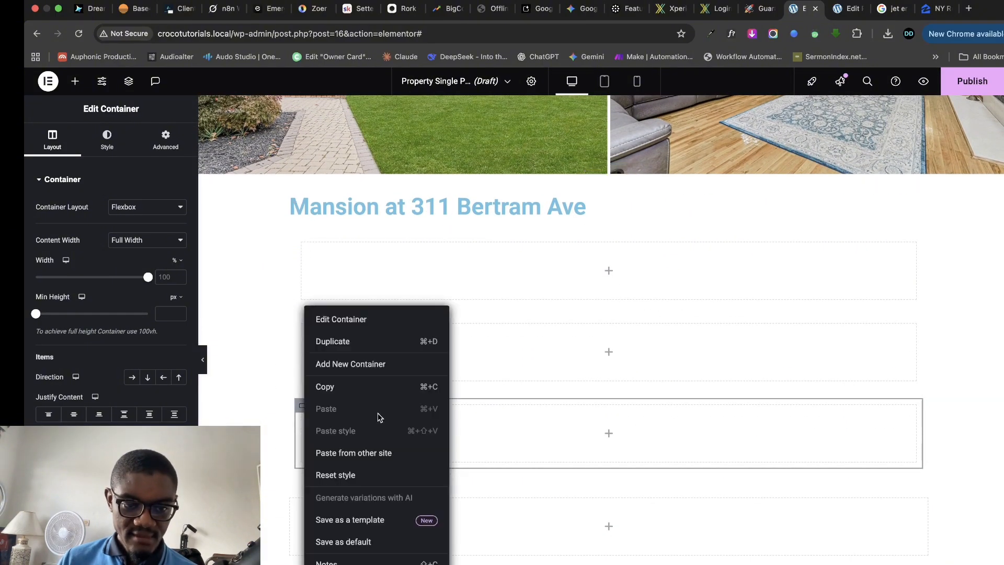
click(360, 343)
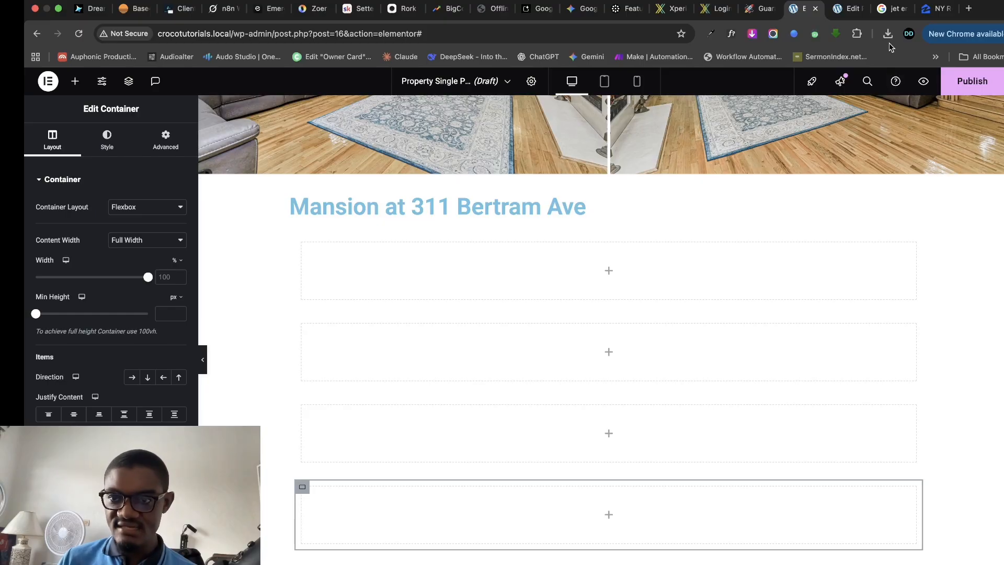
- Set the parent container's Direction to Row so the four inner containers sit side by side
click(848, 9)
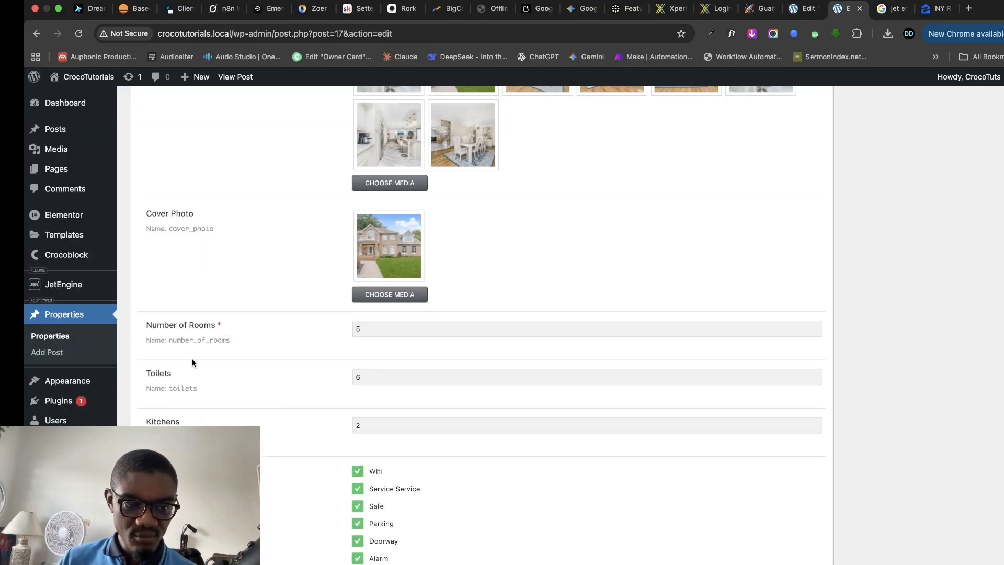
scroll(431, 361, up, 10)
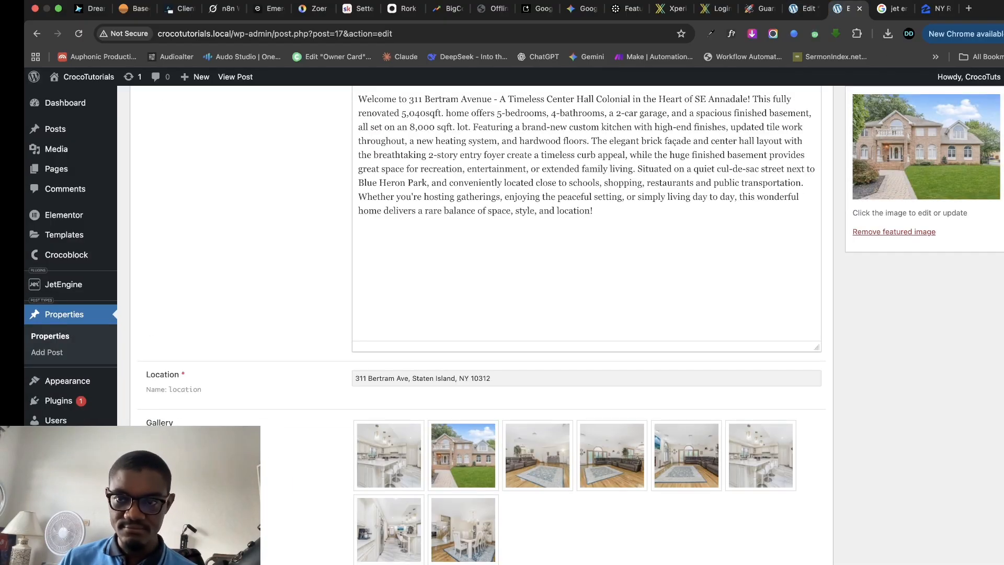
click(804, 8)
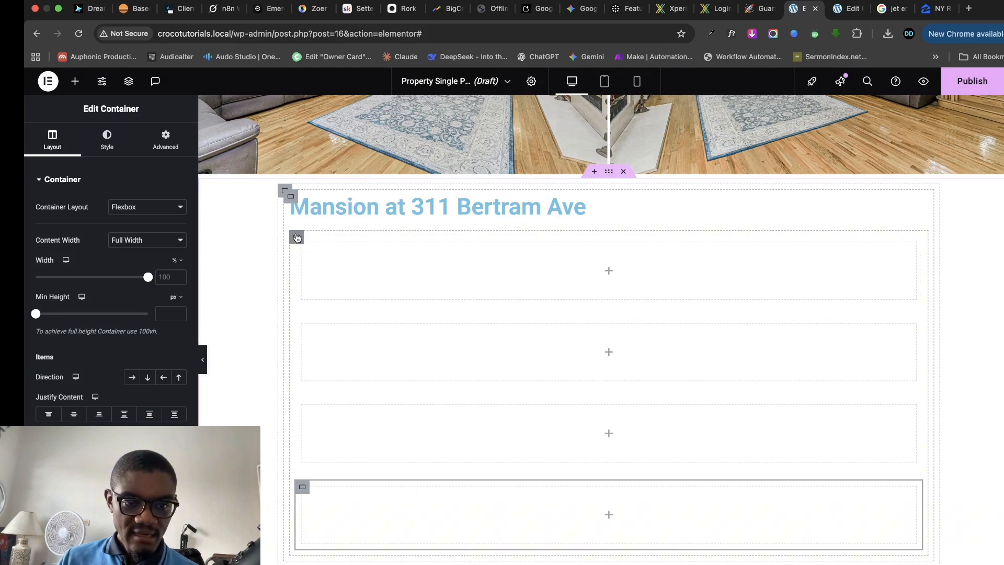
click(298, 238)
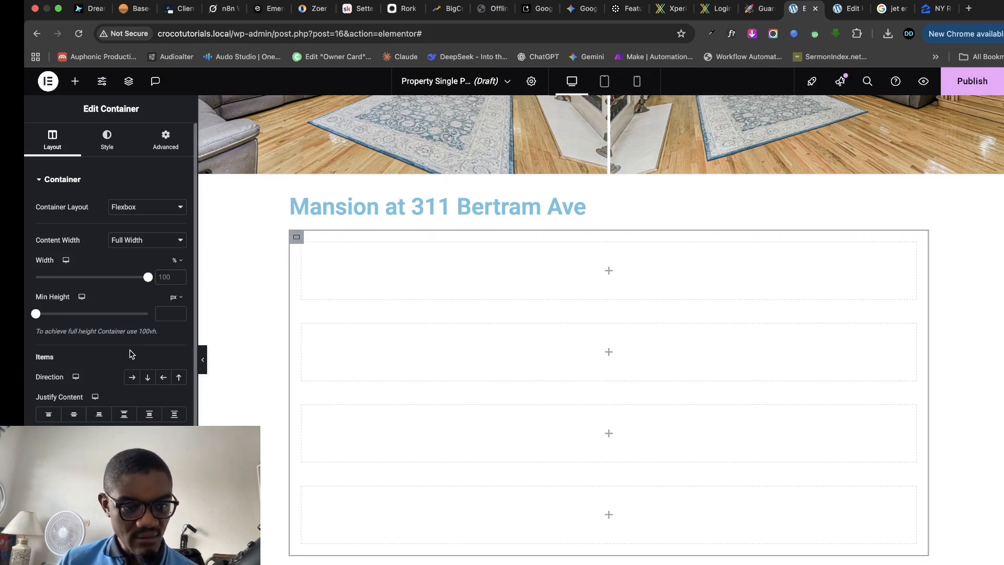
click(131, 377)
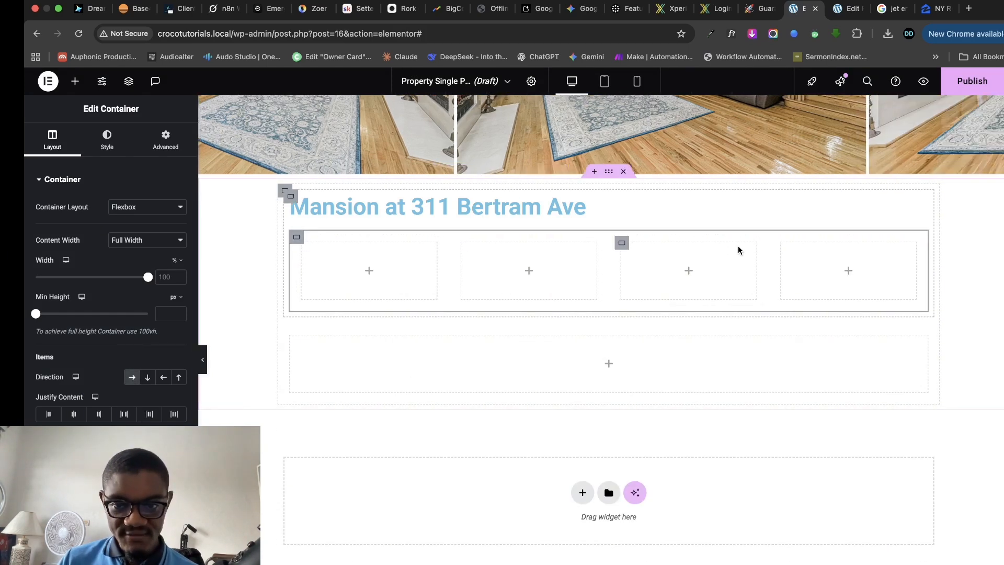
- Resize the inner columns, narrowing the fourth and third and setting one column's width to 30%
click(304, 245)
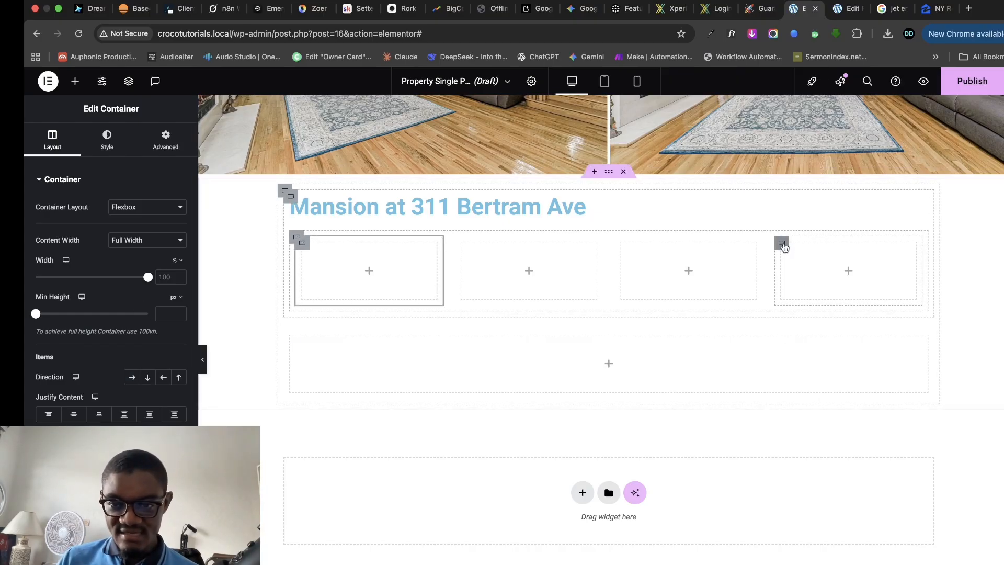
click(784, 244)
scroll(87, 232, down, 1)
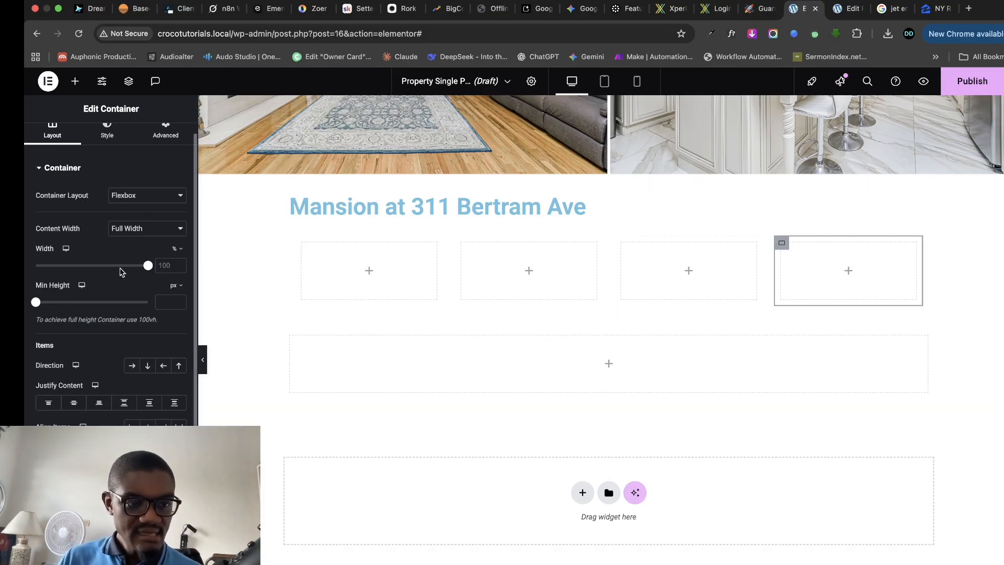
scroll(131, 270, up, 1)
drag(146, 271, 74, 269)
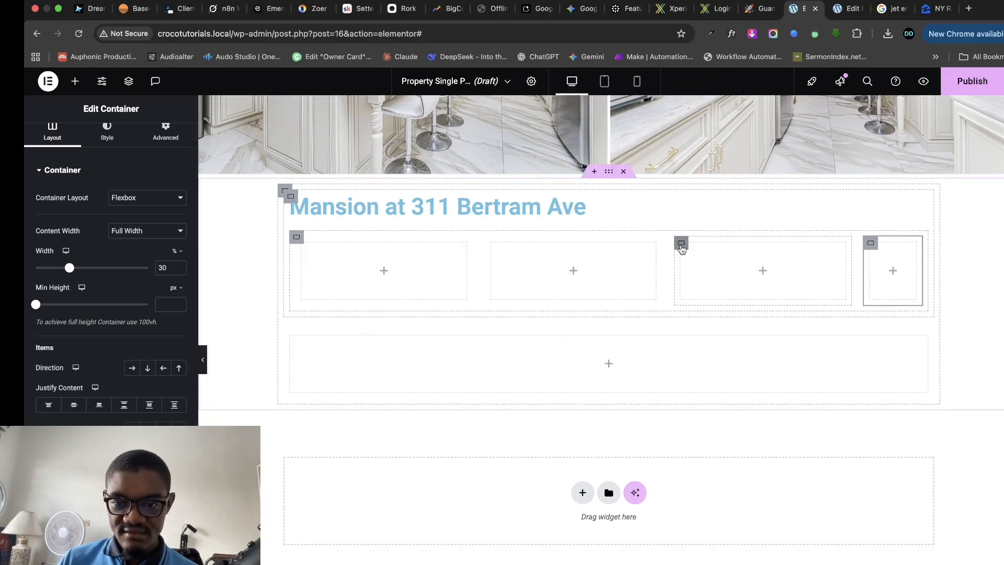
click(681, 243)
drag(148, 277, 63, 292)
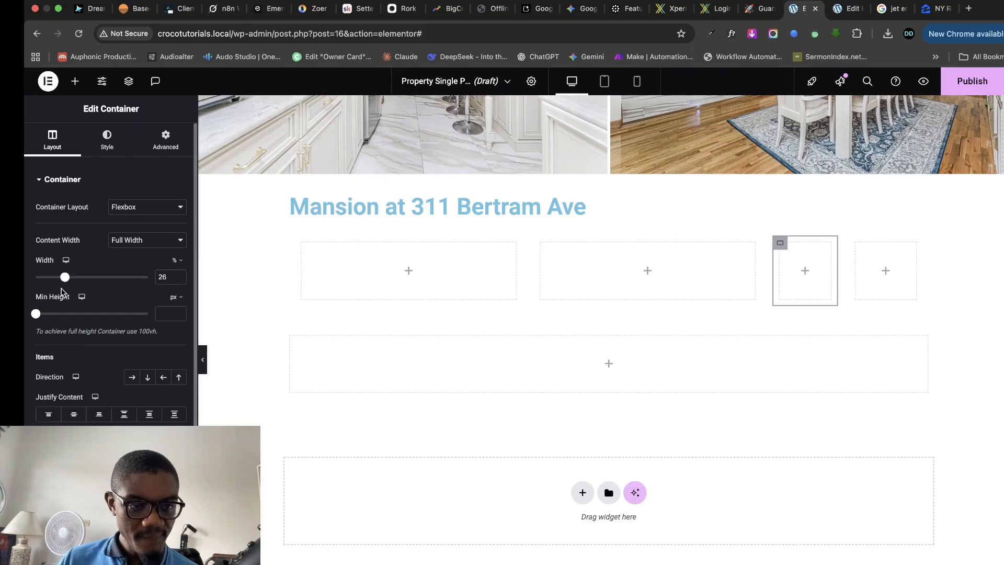
click(178, 275)
click(178, 275)
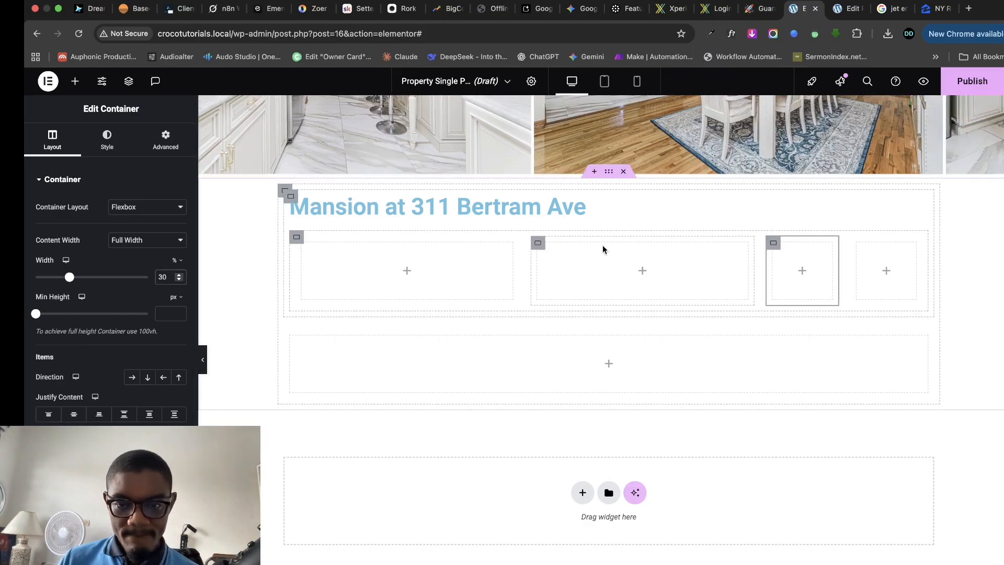
click(538, 242)
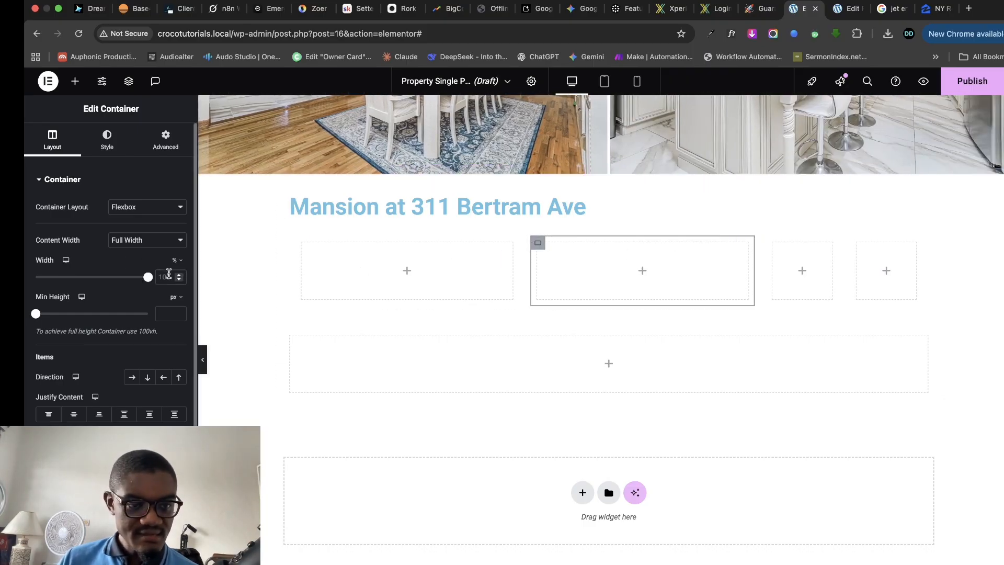
double_click(170, 276)
text(30)
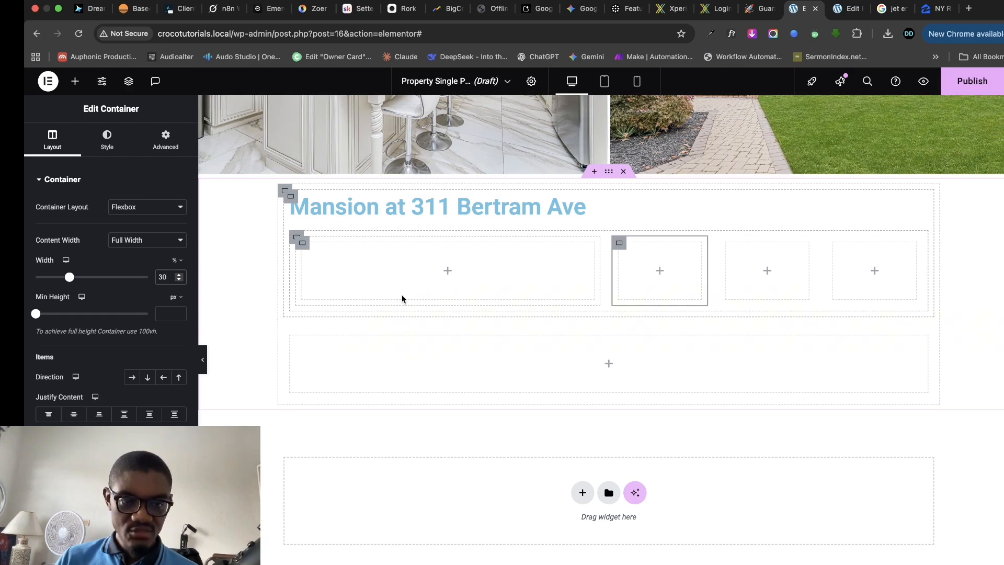
click(74, 81)
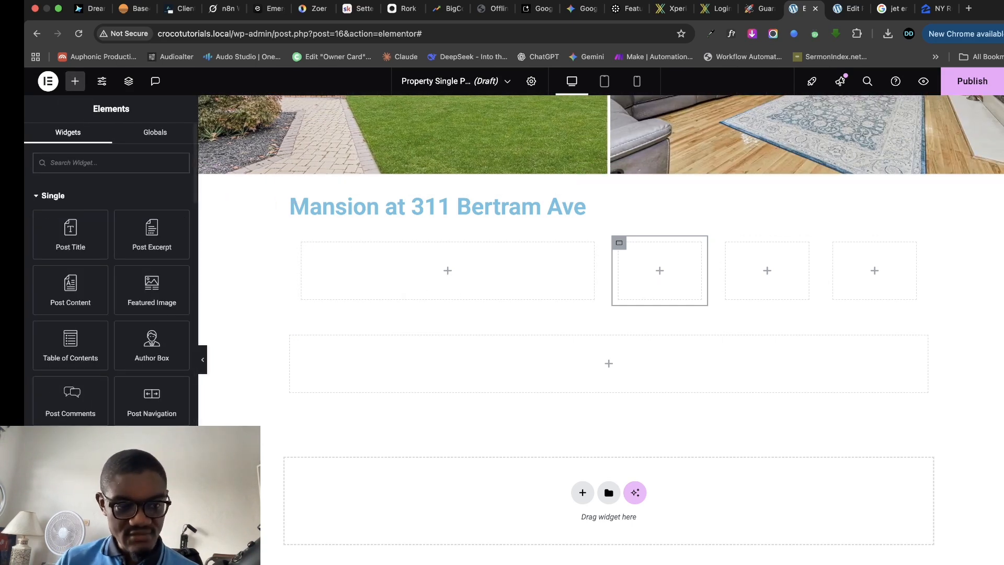
- Add a Text Editor to the first column bound to the JetEngine Custom Field 'Location'
scroll(111, 287, down, 3)
drag(70, 512, 471, 284)
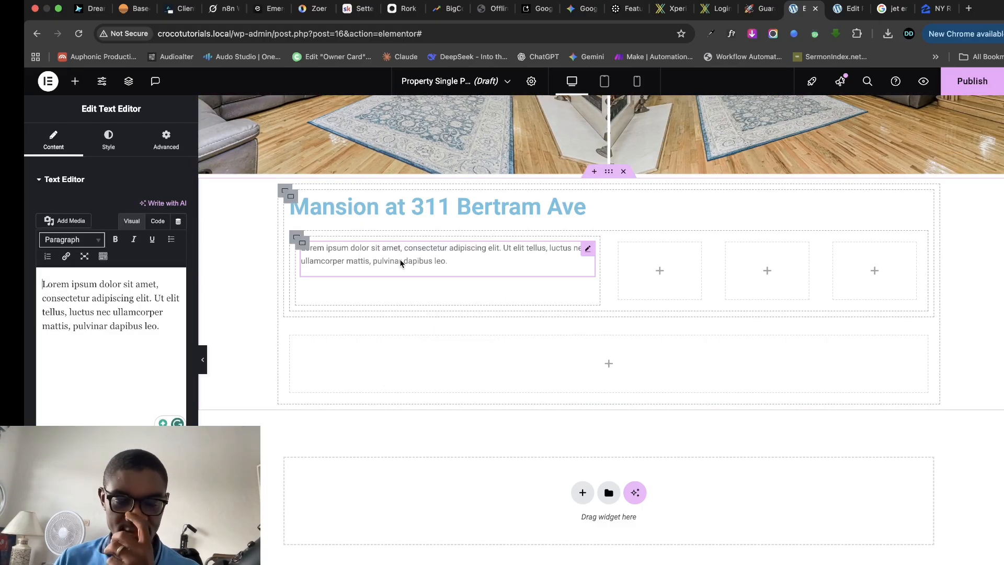
click(178, 221)
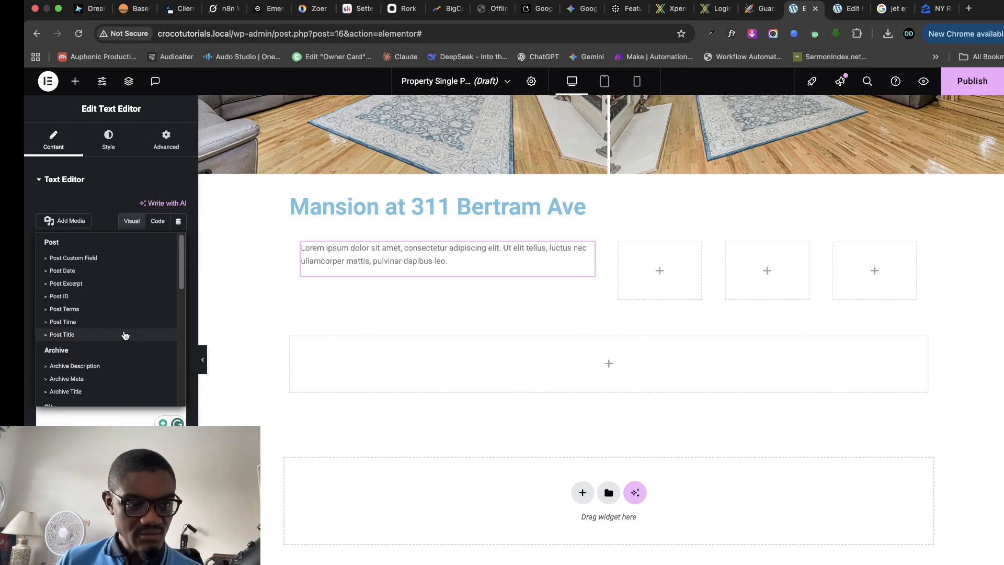
scroll(123, 337, down, 6)
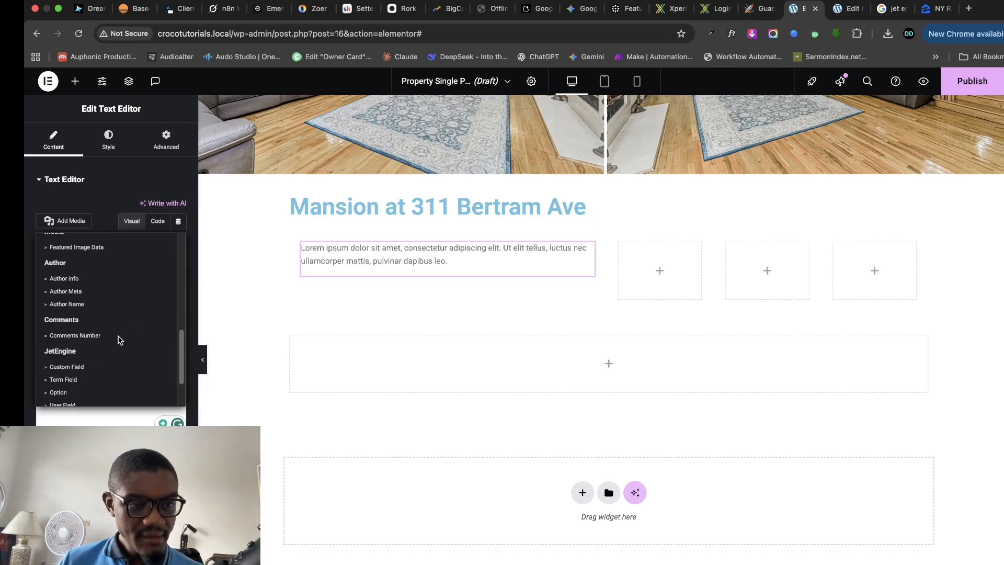
scroll(118, 339, down, 2)
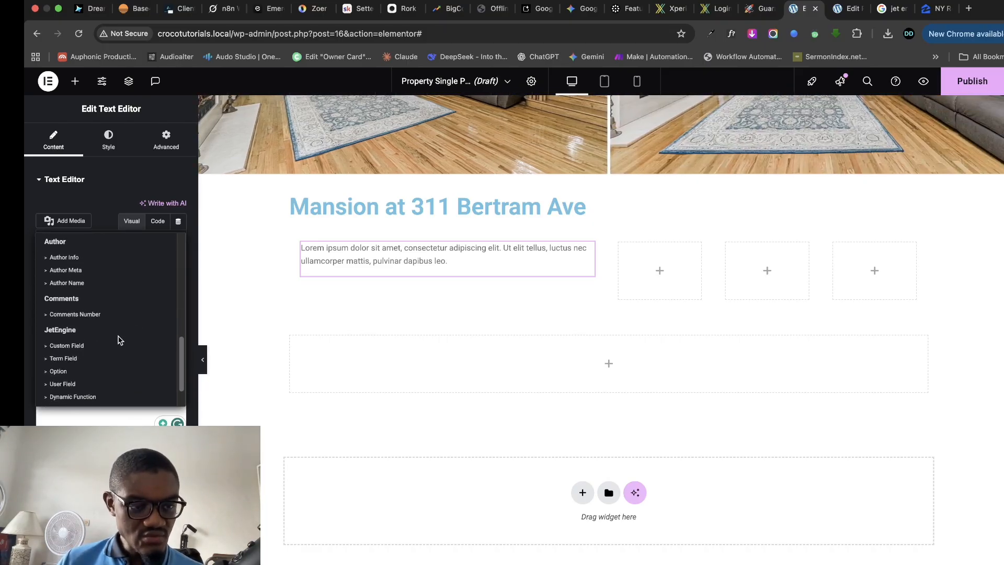
click(82, 347)
click(125, 276)
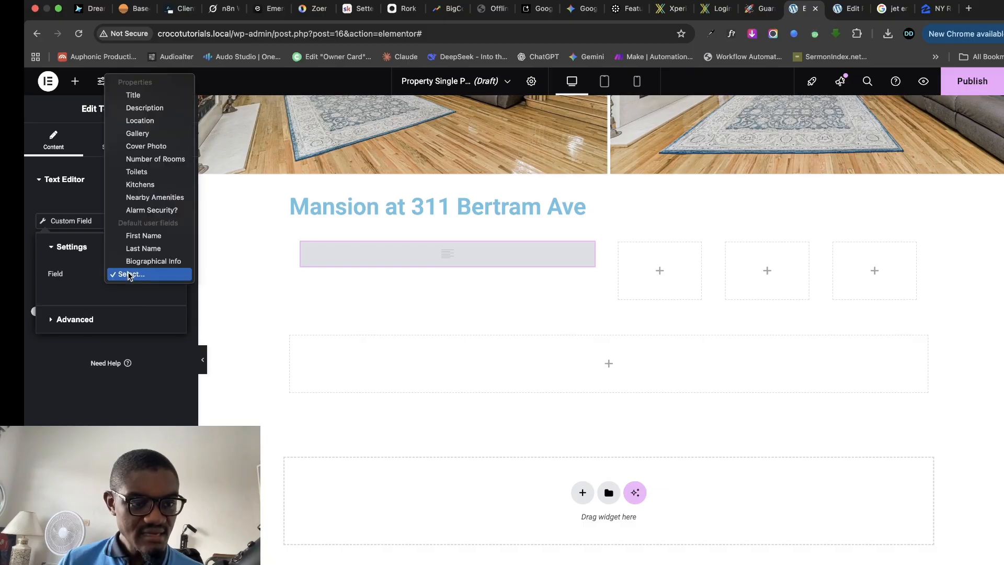
click(147, 125)
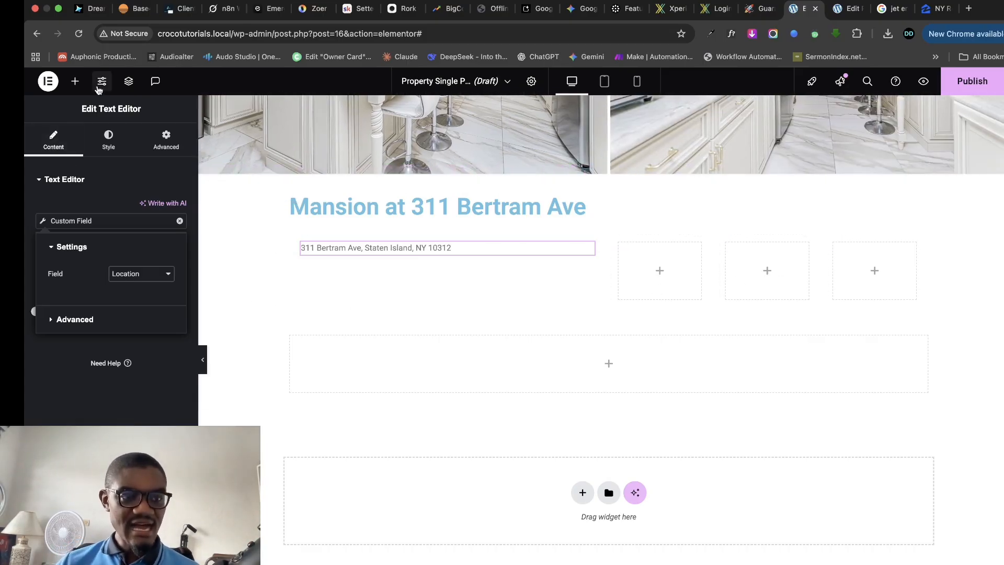
- Add an Icon Box to the last column and delete its placeholder description
click(81, 82)
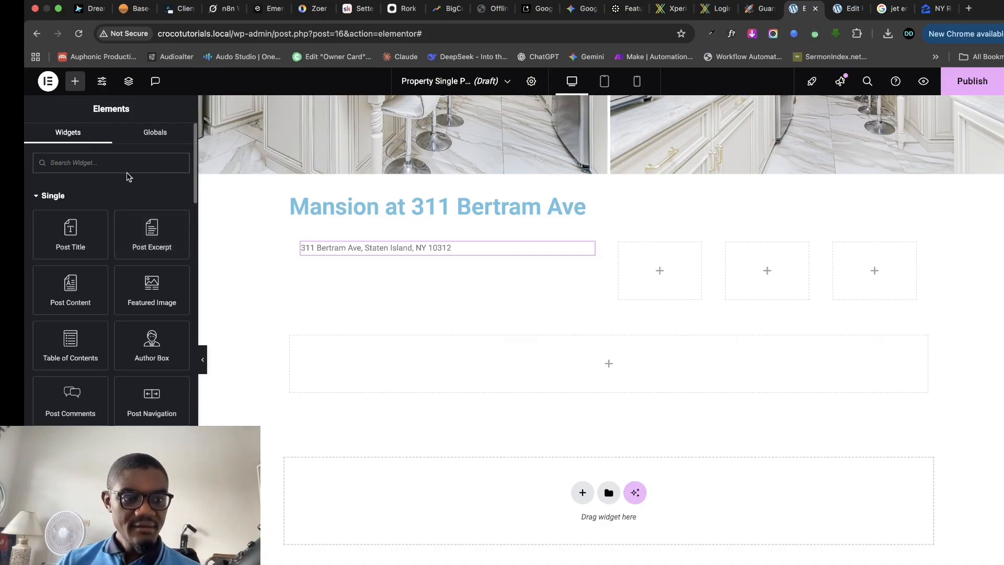
text(icon)
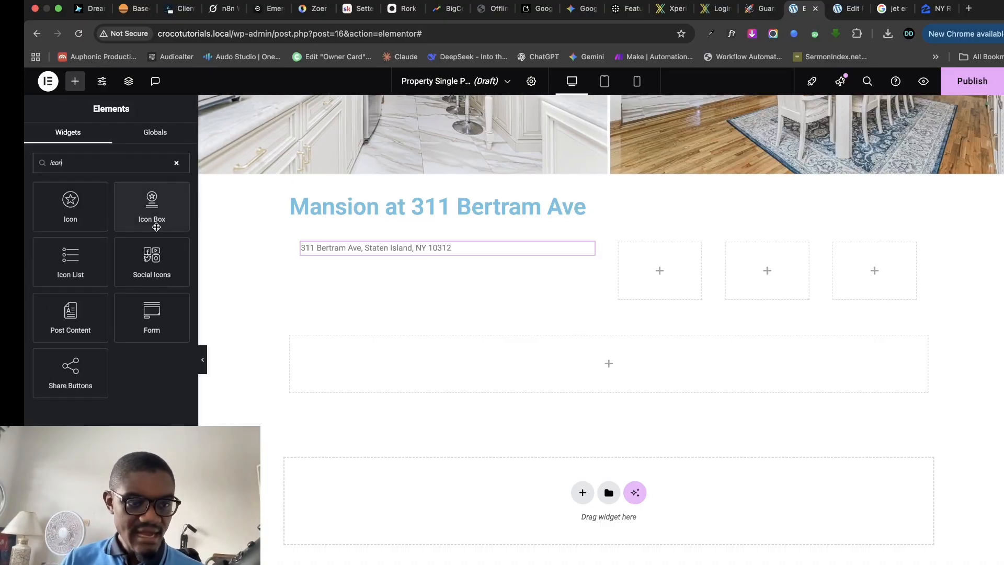
drag(150, 217, 848, 284)
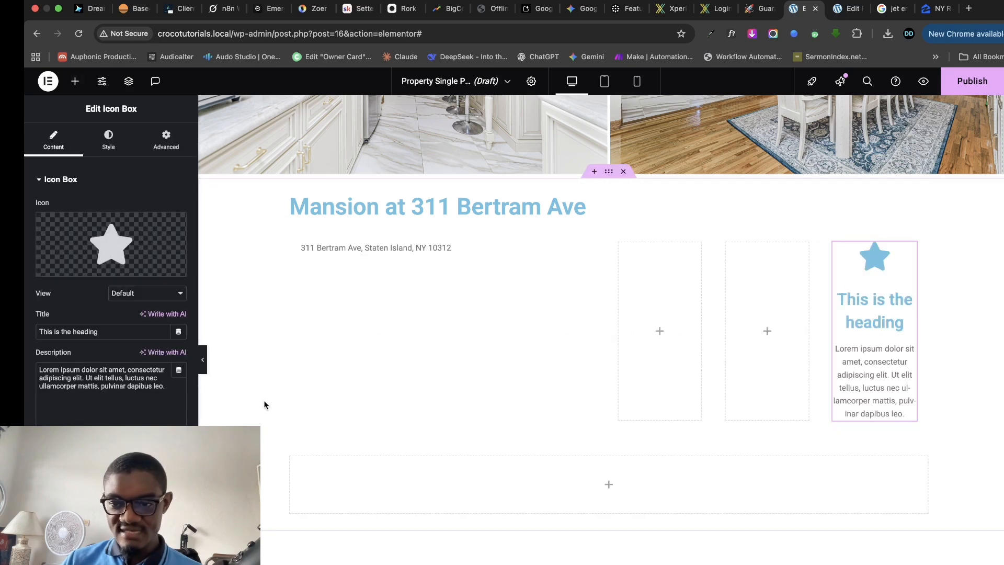
triple_click(114, 379)
key(BackSpace)
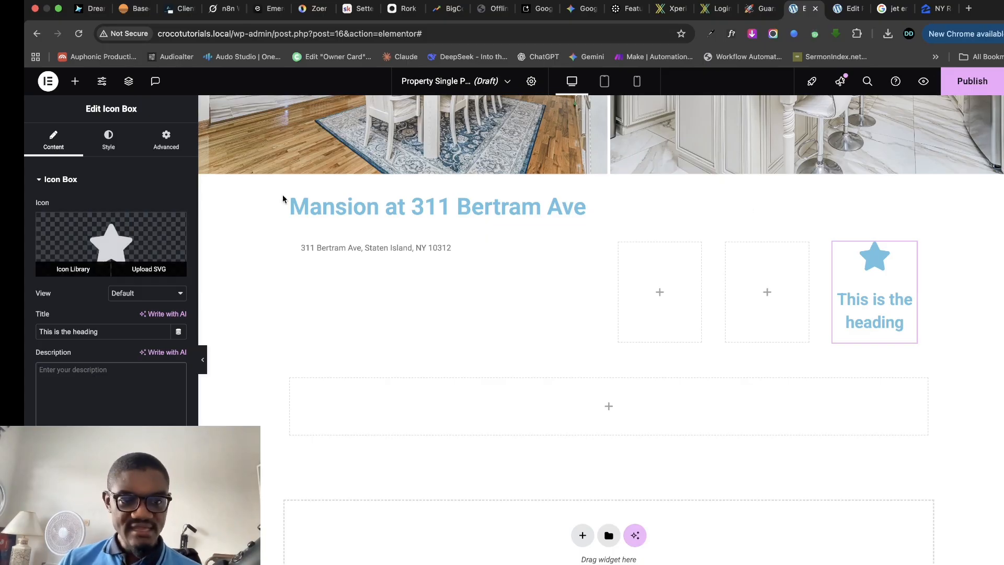
- Review the property's stored field values, such as Number of Rooms, on the Edit Post page
click(845, 8)
scroll(373, 323, up, 5)
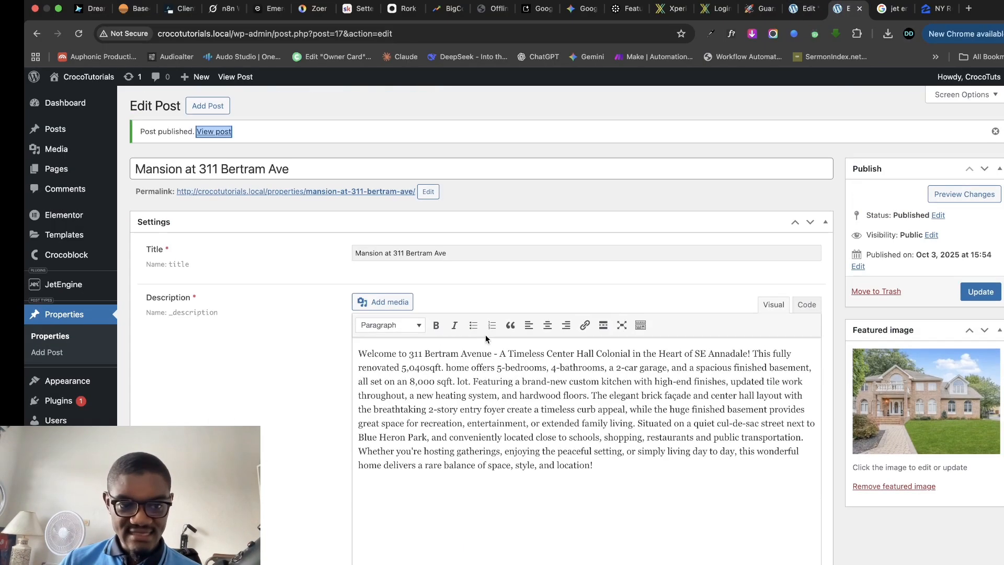
scroll(374, 322, down, 1)
scroll(373, 322, down, 15)
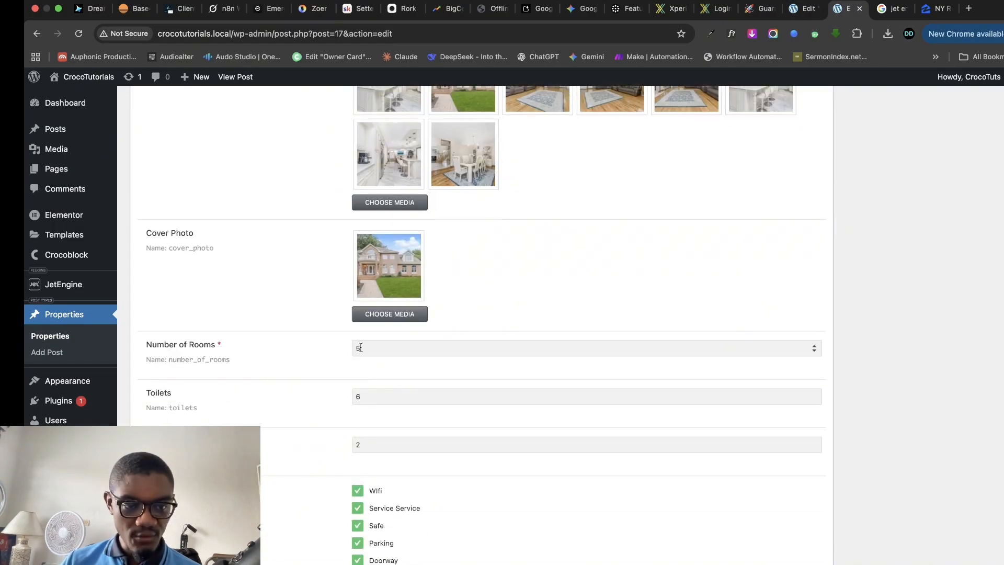
- Swap the Icon Box's default star for the Hotel icon from the Icon Library
click(804, 8)
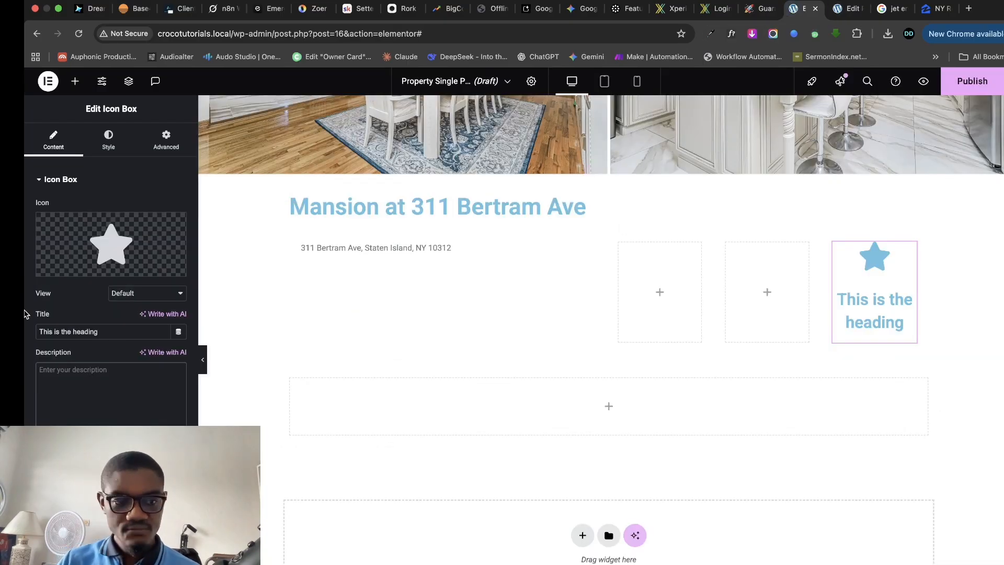
click(115, 237)
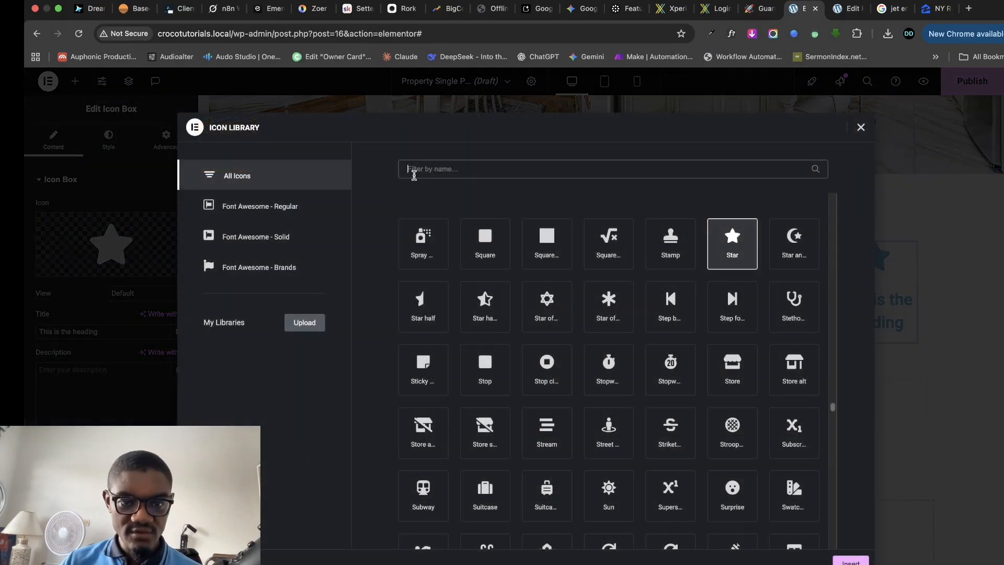
click(417, 175)
text(room)
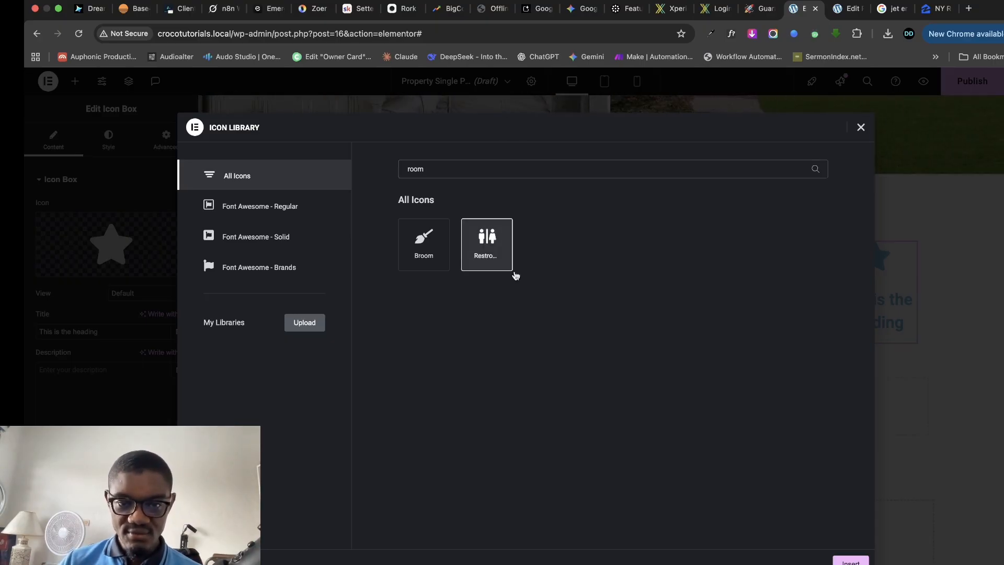
key(BackSpace)
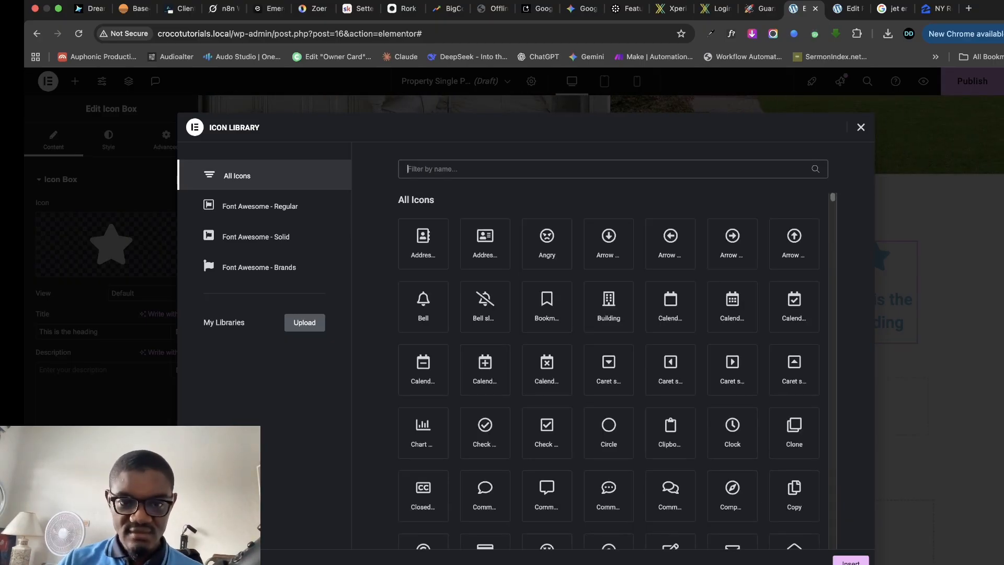
text(hotel)
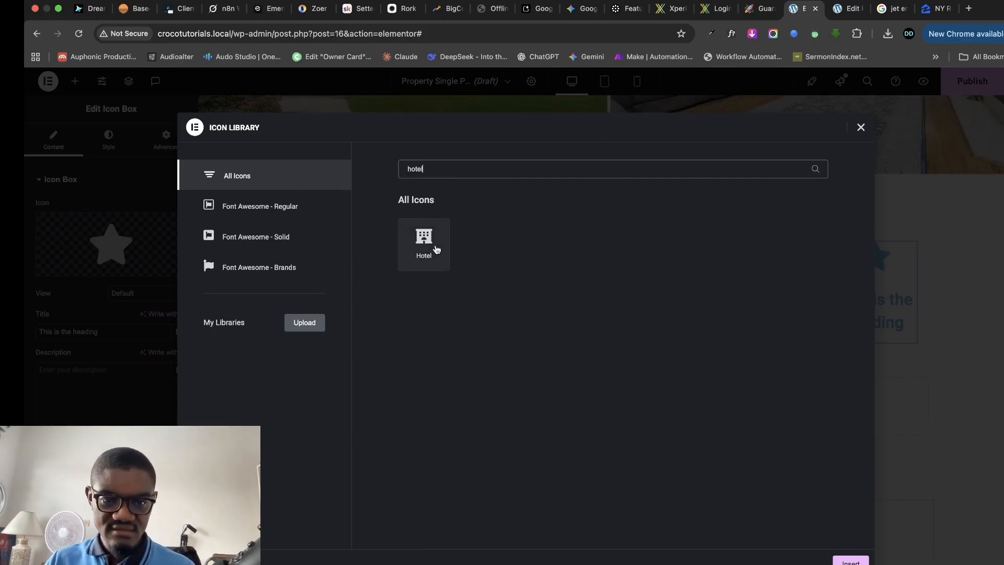
click(438, 248)
click(849, 561)
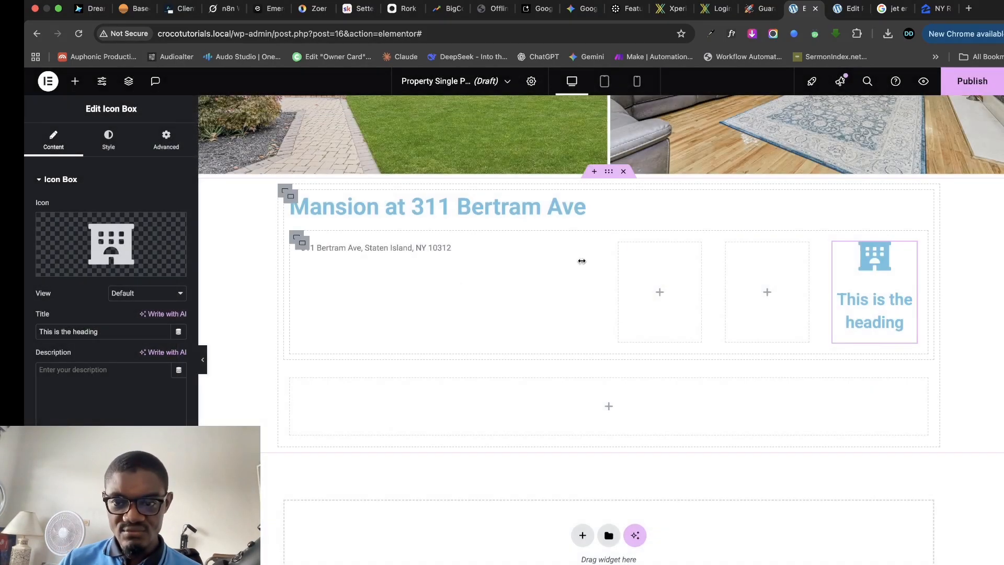
- Bind the Icon Box title to the JetEngine Custom Field 'Number of Rooms', showing 5
click(176, 333)
scroll(110, 382, down, 5)
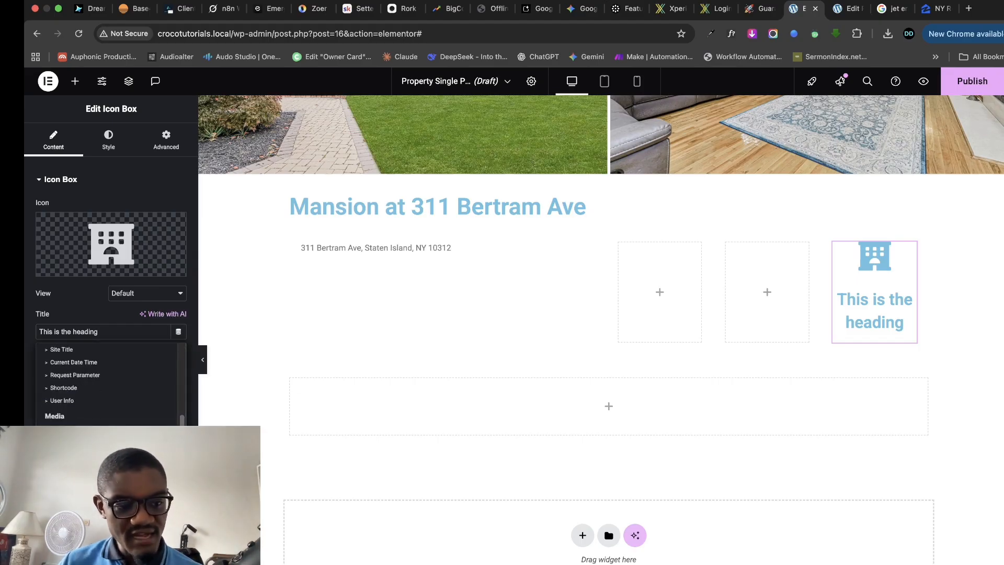
scroll(68, 408, down, 5)
click(66, 417)
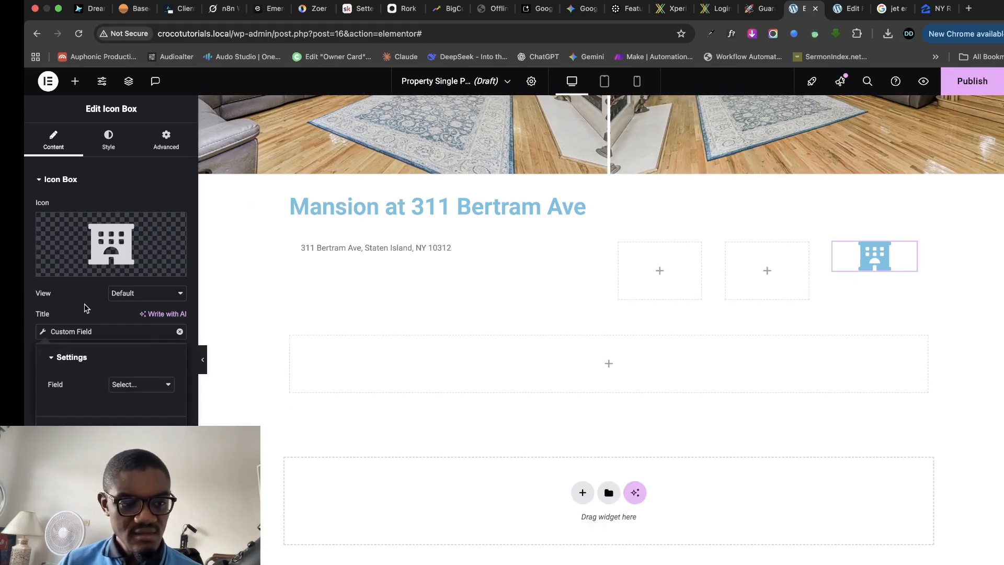
click(140, 386)
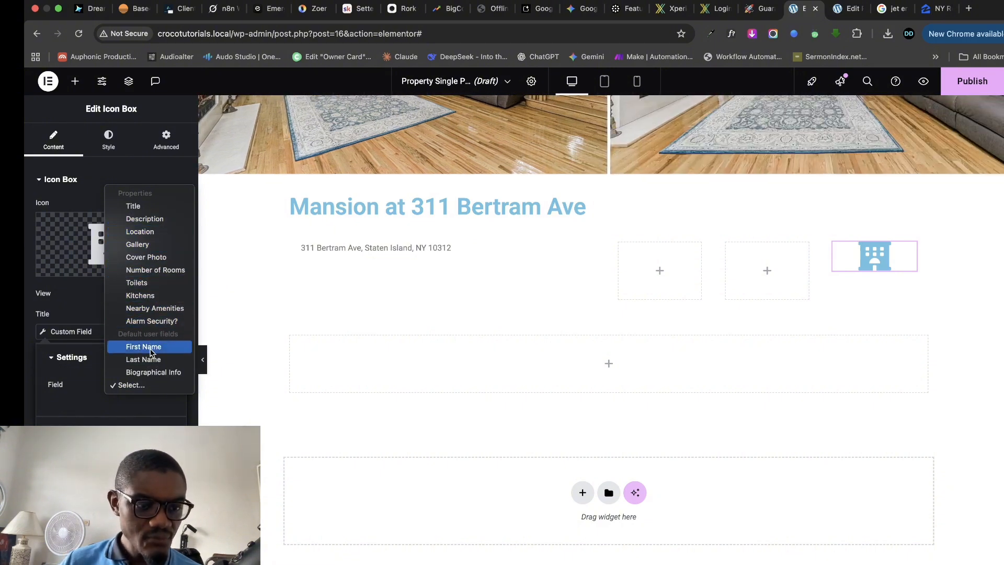
click(156, 269)
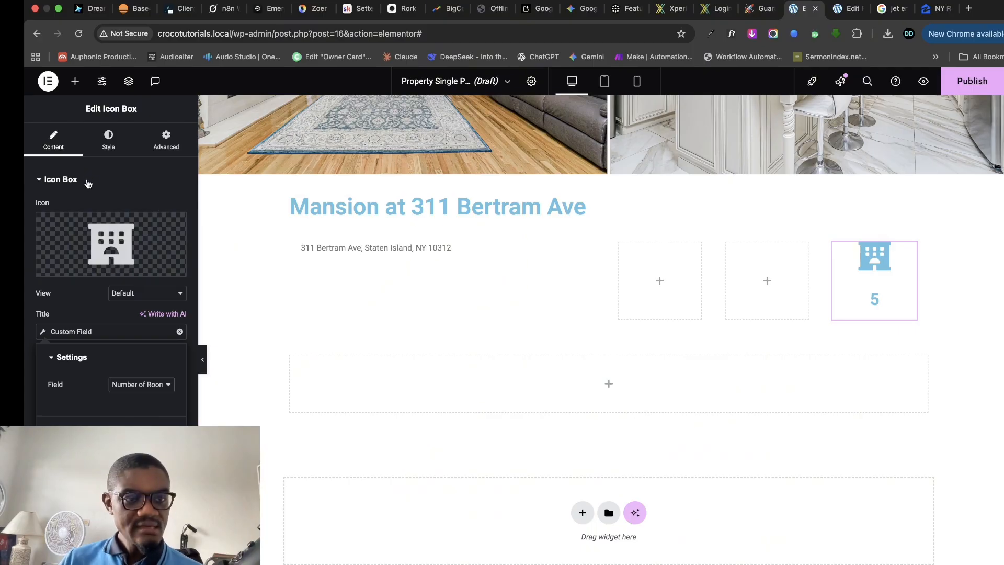
- Style the Icon Box with icon position Left, vertical alignment Middle, and 5 px icon spacing
click(105, 152)
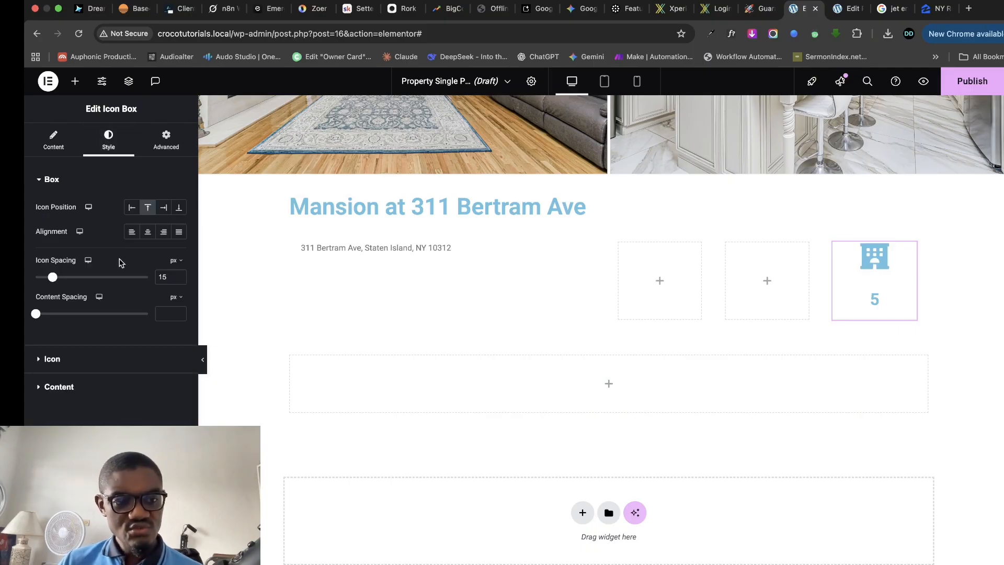
click(130, 208)
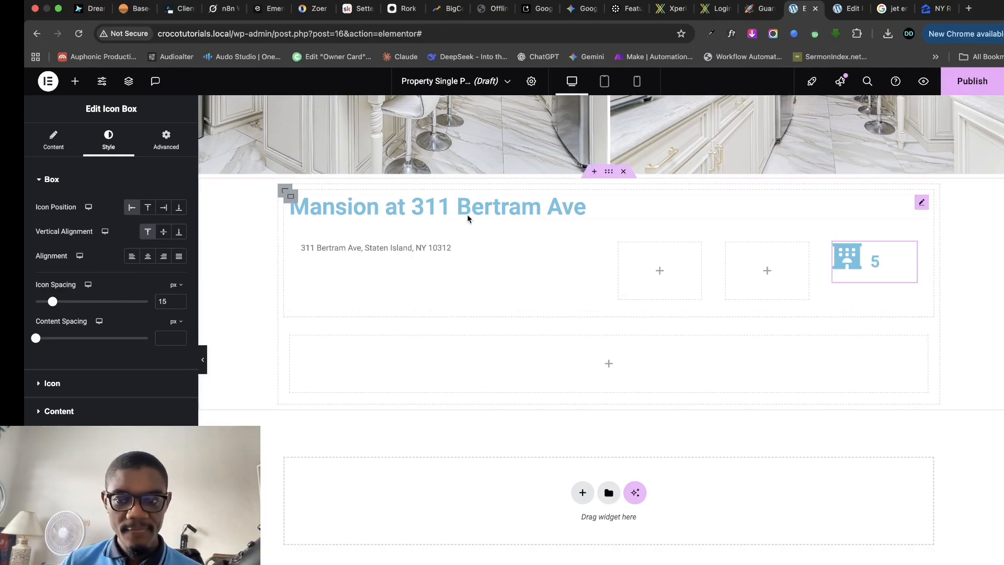
click(163, 232)
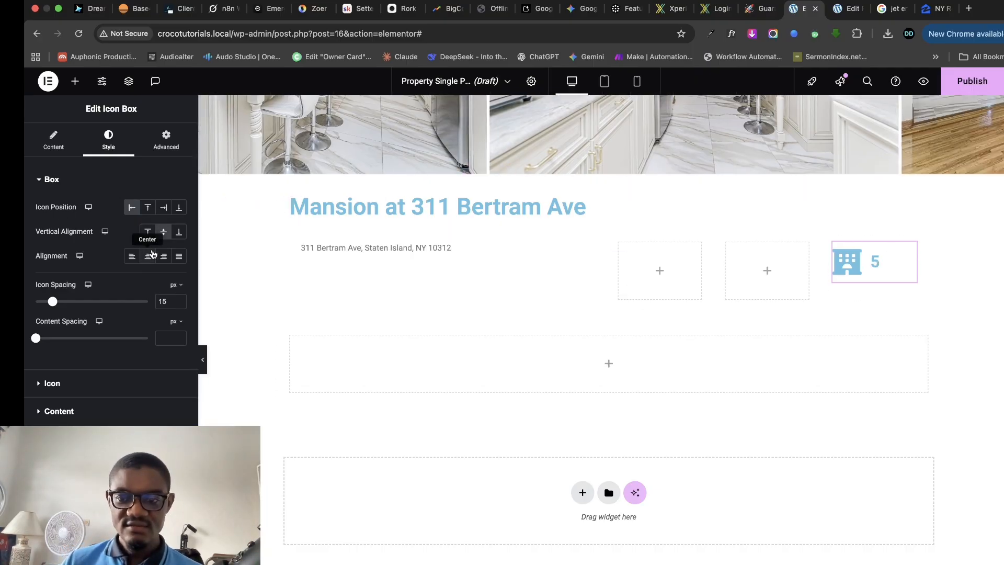
click(147, 207)
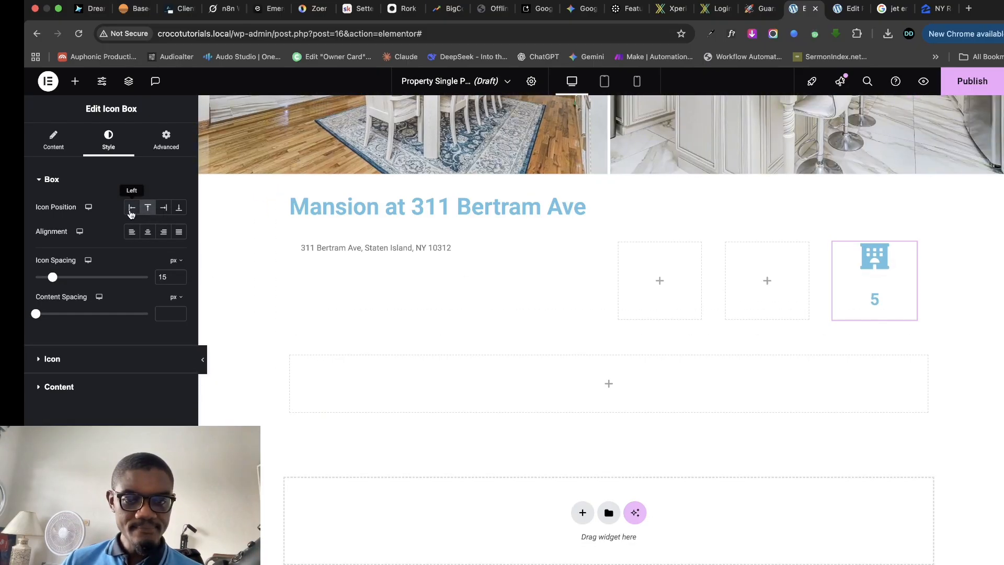
click(132, 208)
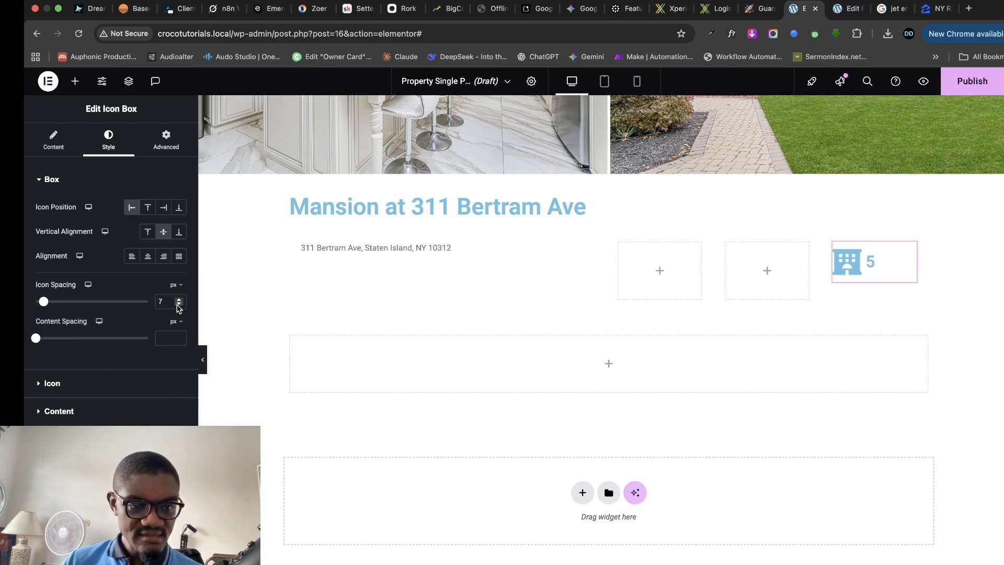
click(179, 305)
click(179, 305)
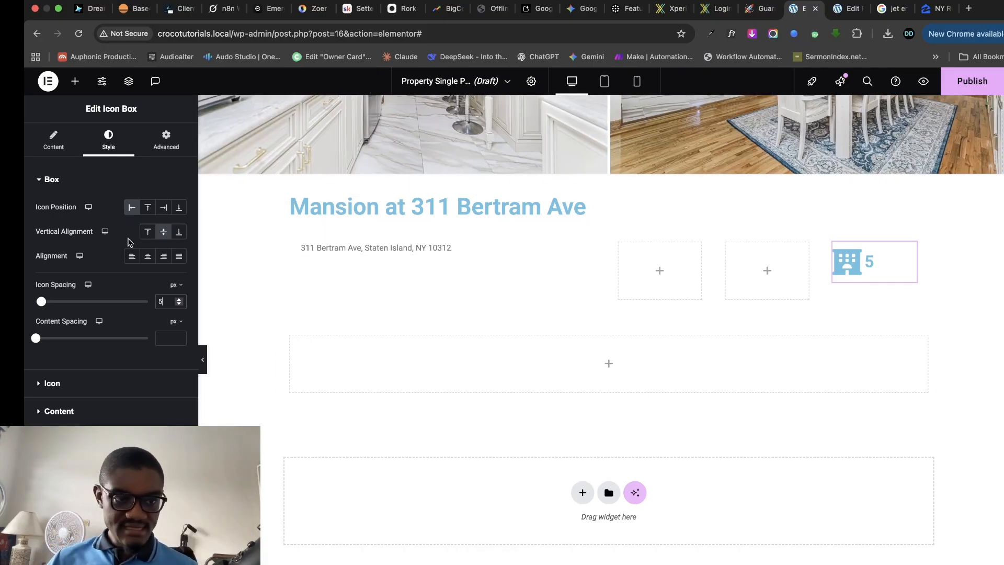
click(52, 383)
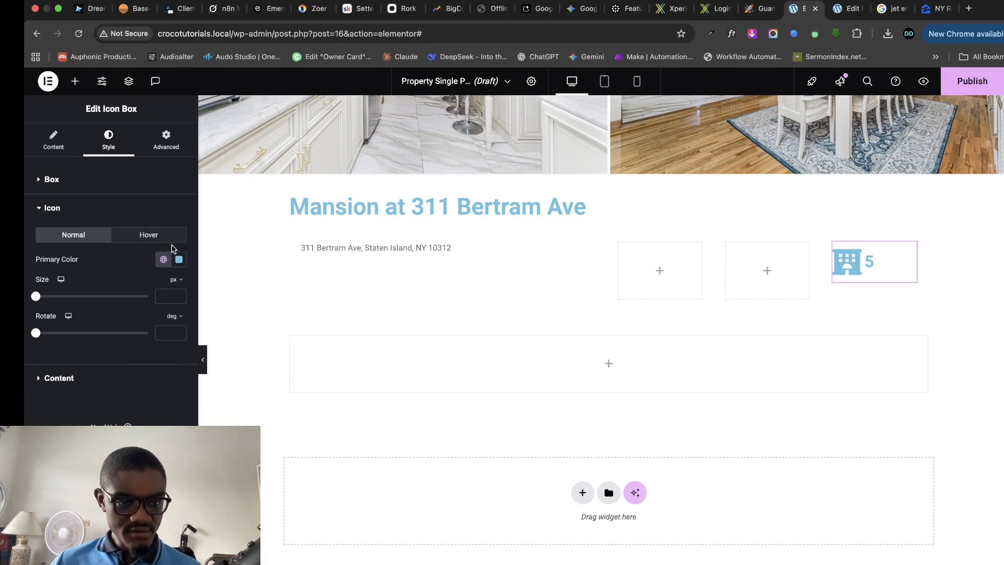
- Make the building icon dark grey and reduce its size
click(178, 259)
drag(125, 356, 111, 360)
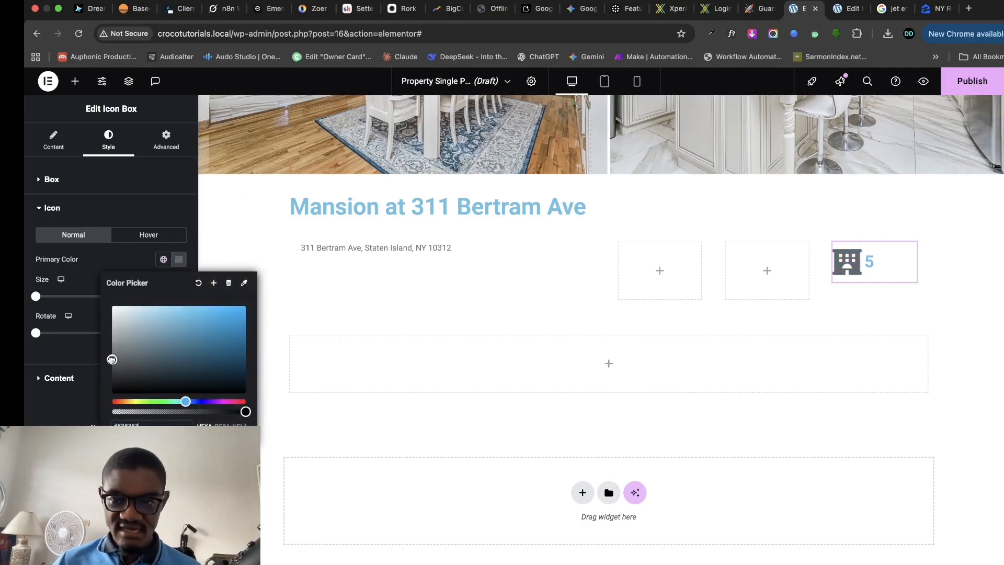
click(65, 396)
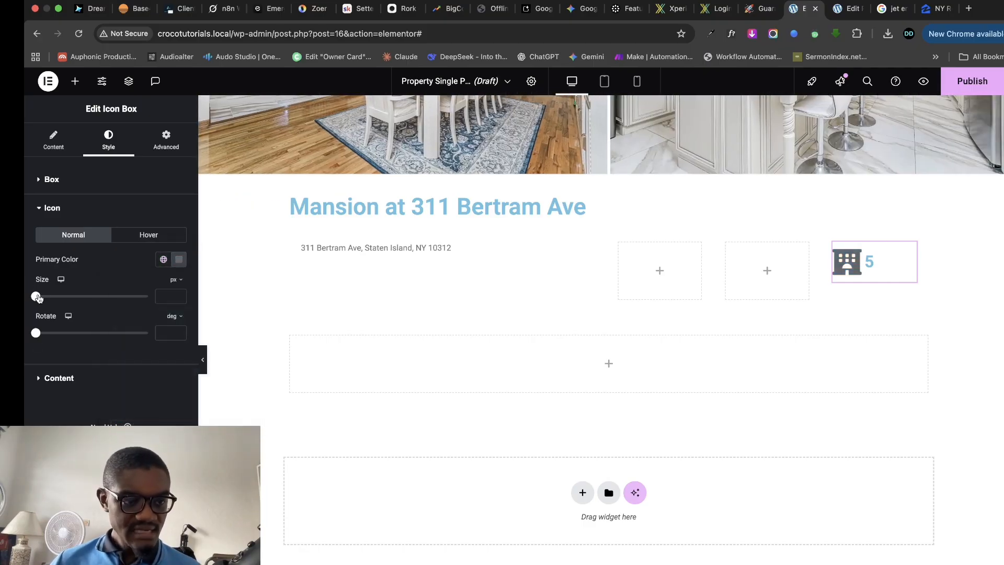
drag(38, 298, 45, 298)
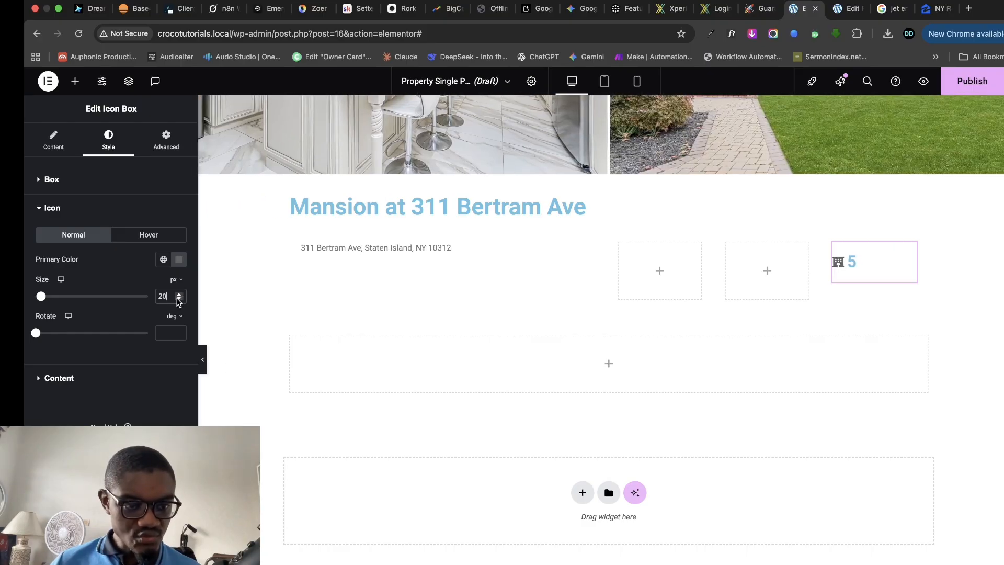
- Set the '5' title typography to DM Sans, weight 400, size 24 px
click(44, 379)
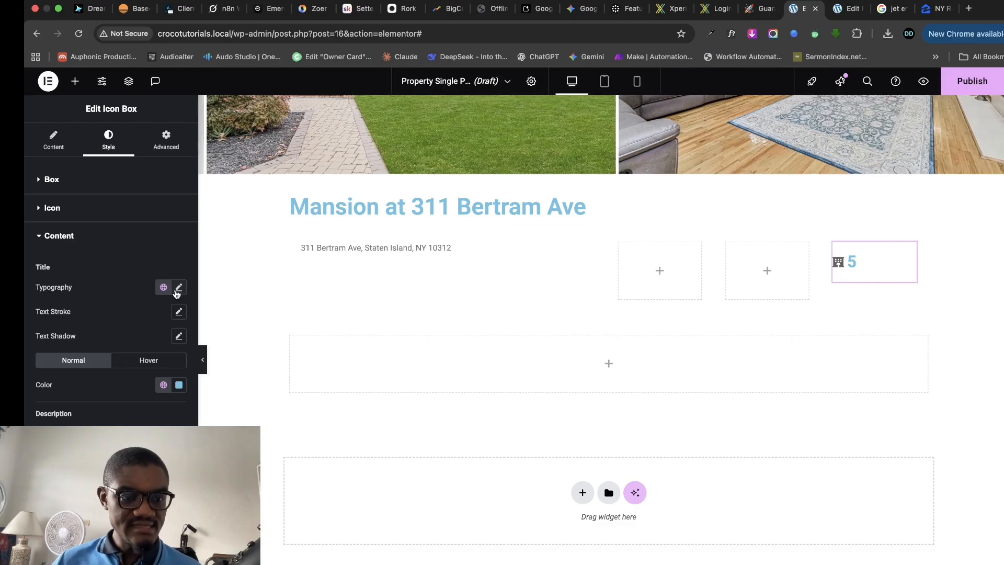
click(178, 289)
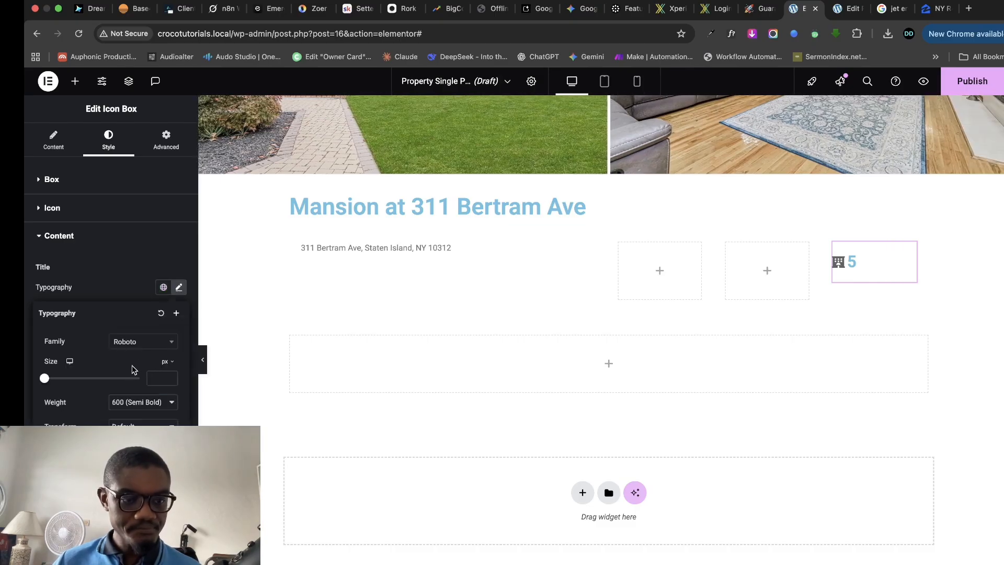
click(153, 346)
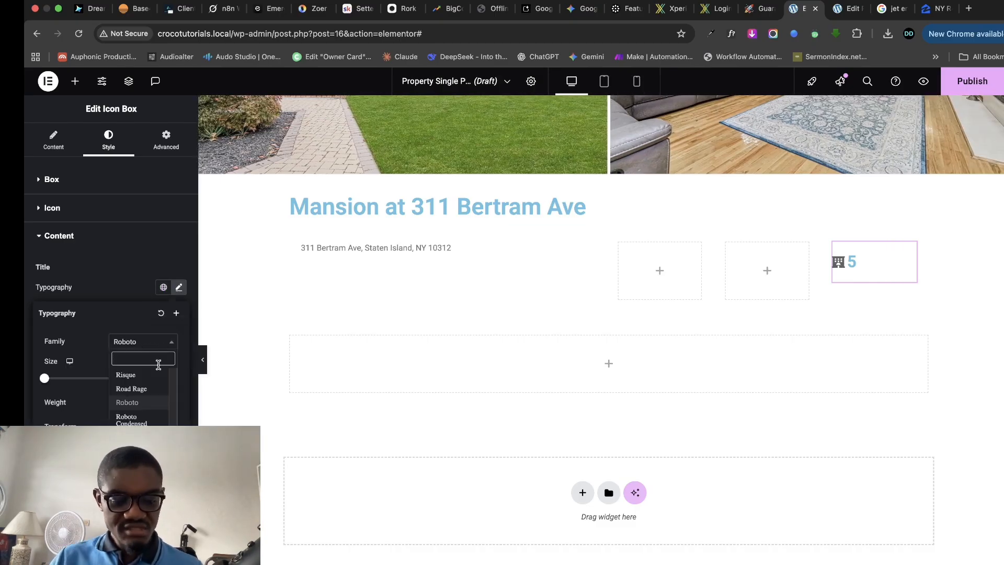
text(d,m)
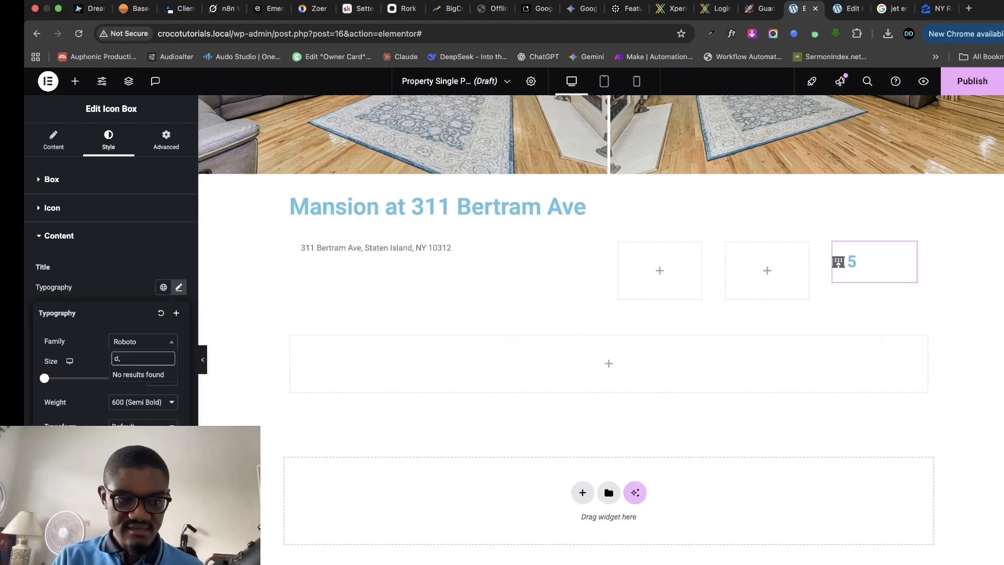
key(BackSpace)
key(BackSpace)
text(m san)
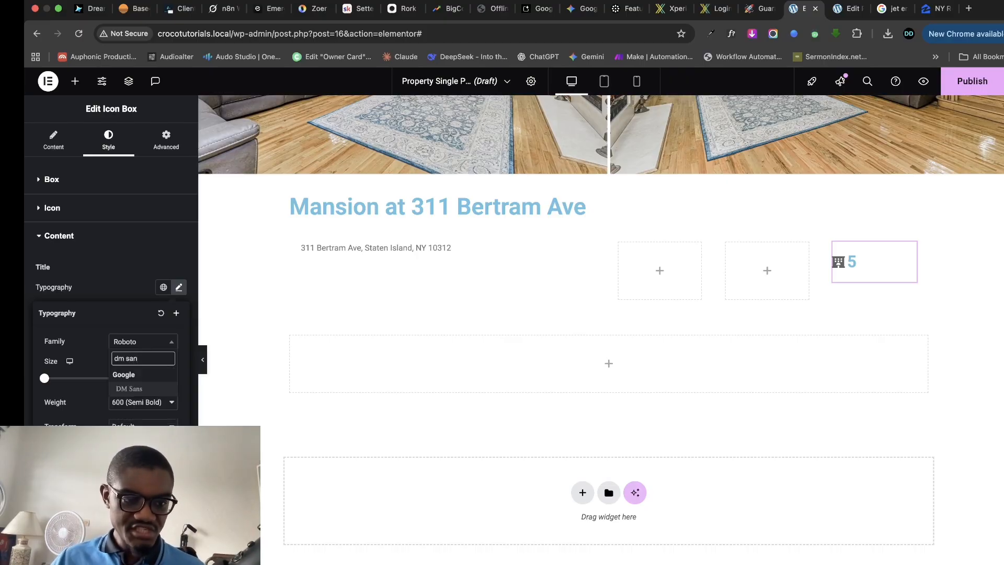
click(166, 401)
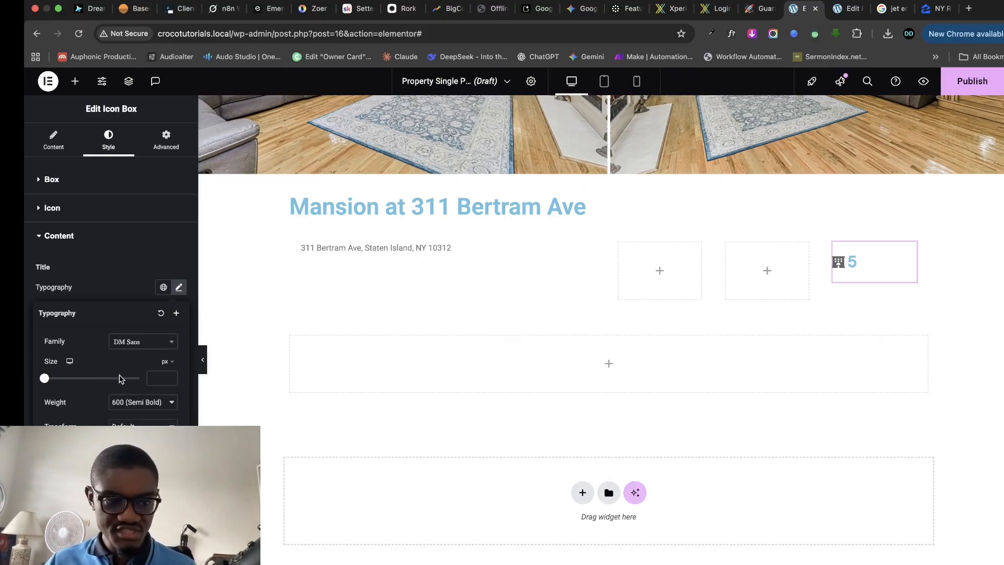
click(133, 409)
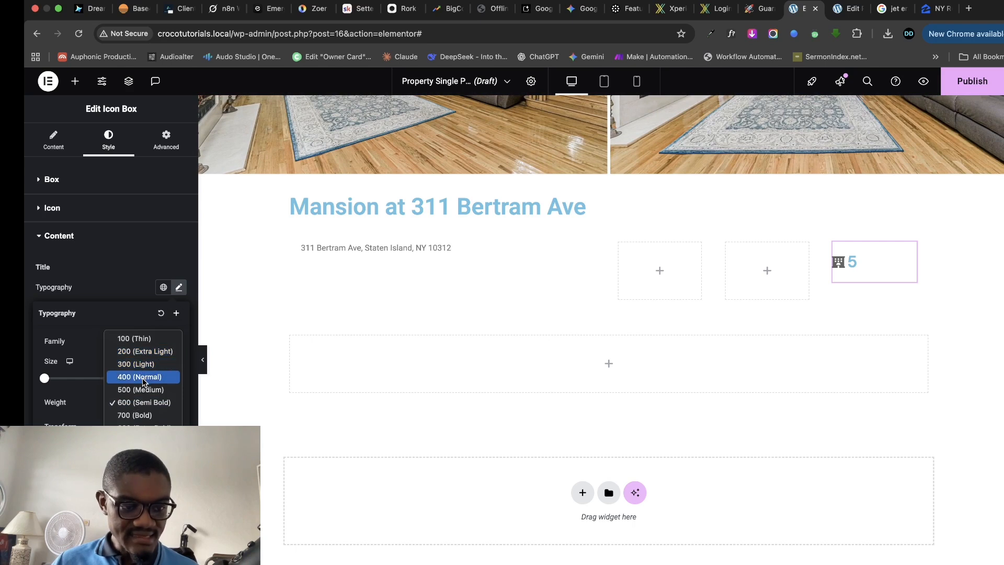
click(143, 378)
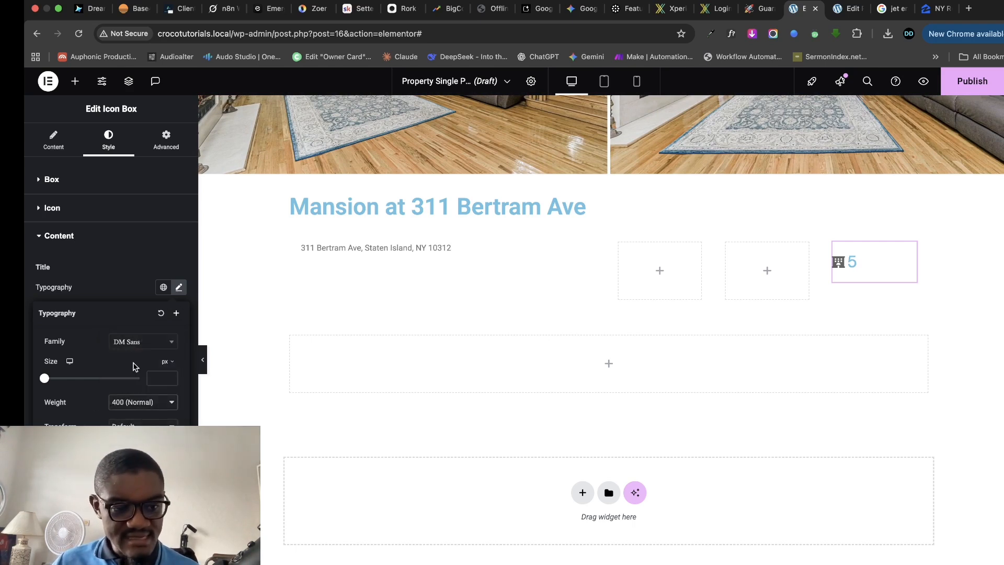
text(15)
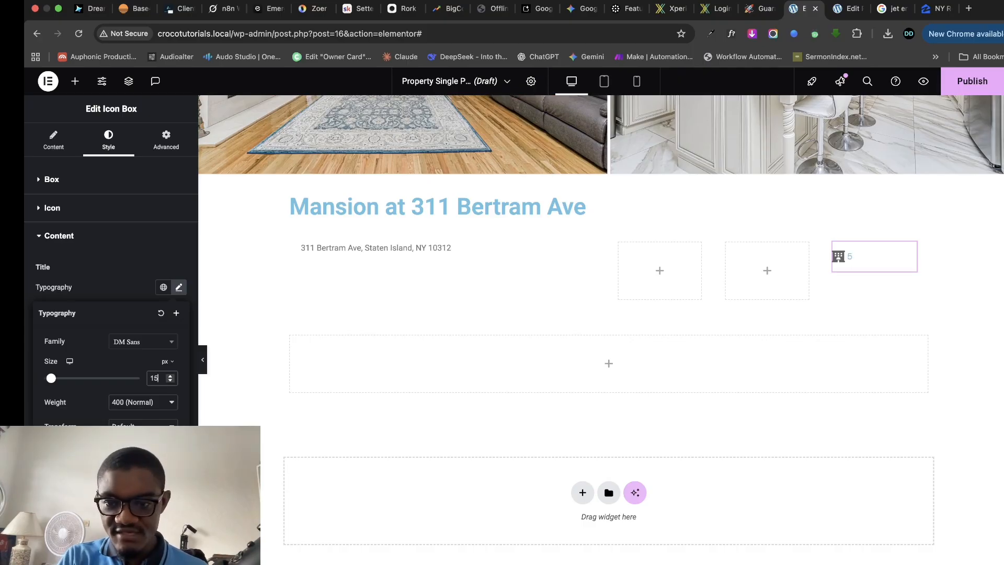
click(170, 376)
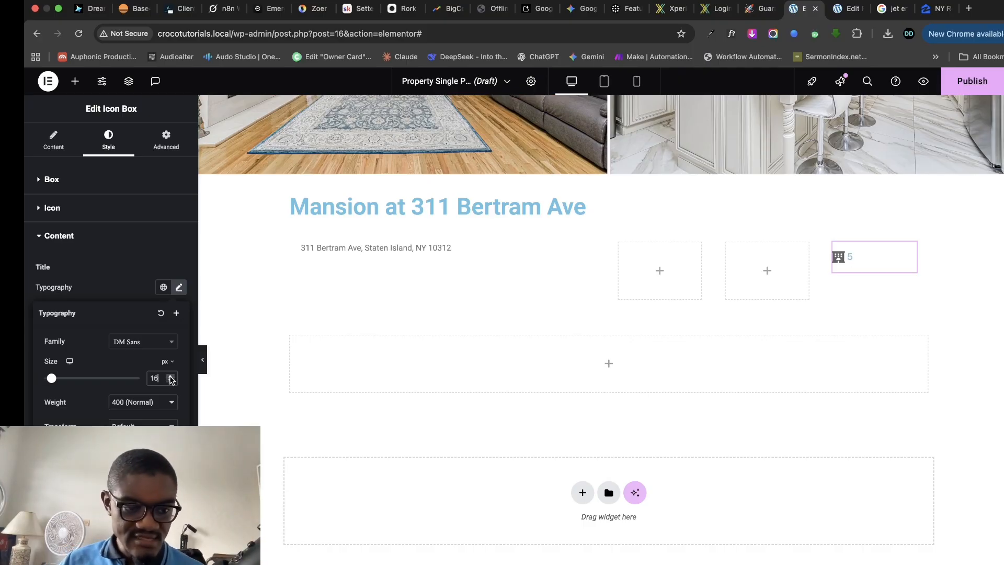
click(170, 376)
click(170, 376)
click(170, 376)
click(170, 376)
click(170, 376)
click(170, 376)
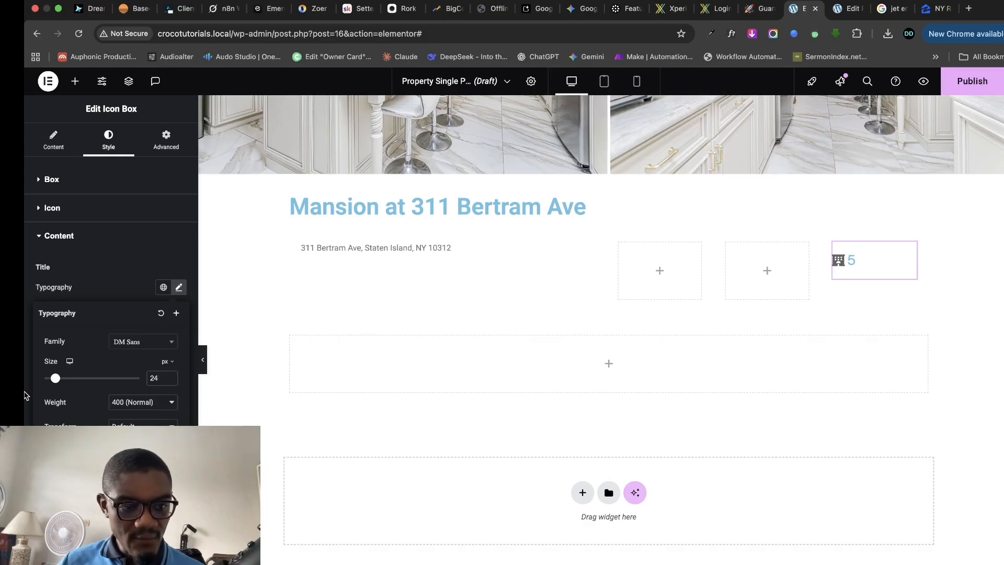
click(25, 396)
- Color the '5' title slate, then check the Zillow listing and the property edit page
click(179, 384)
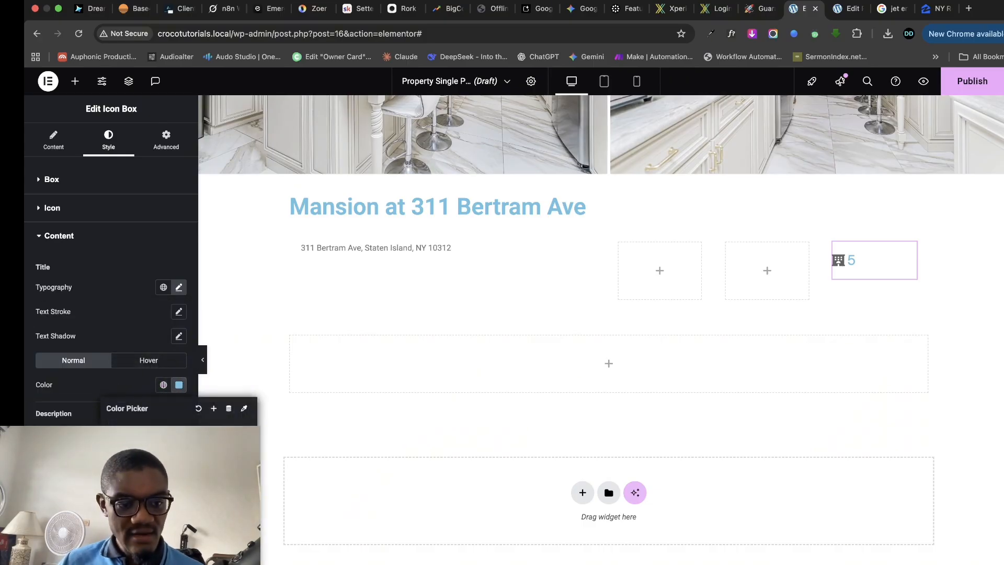
click(157, 468)
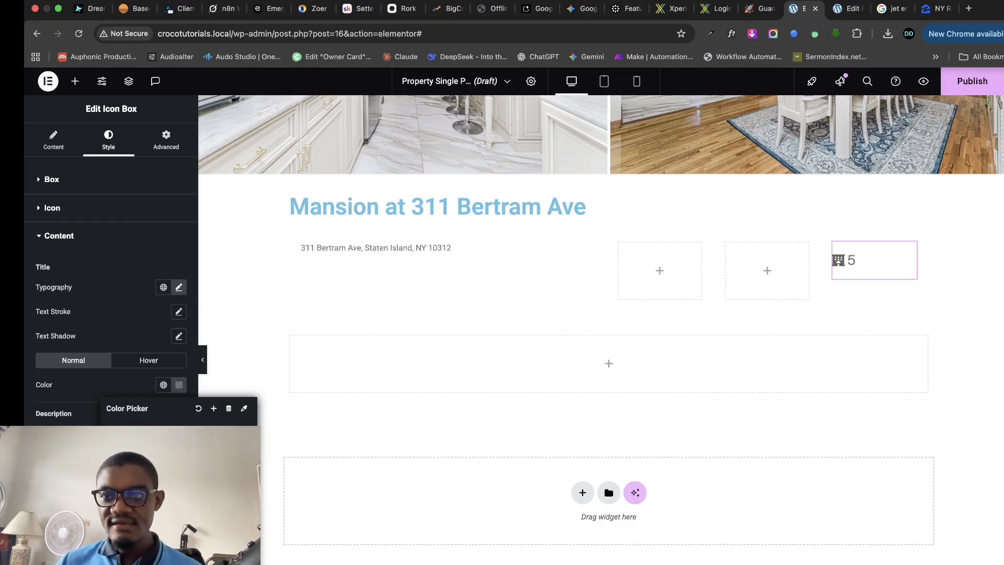
click(939, 8)
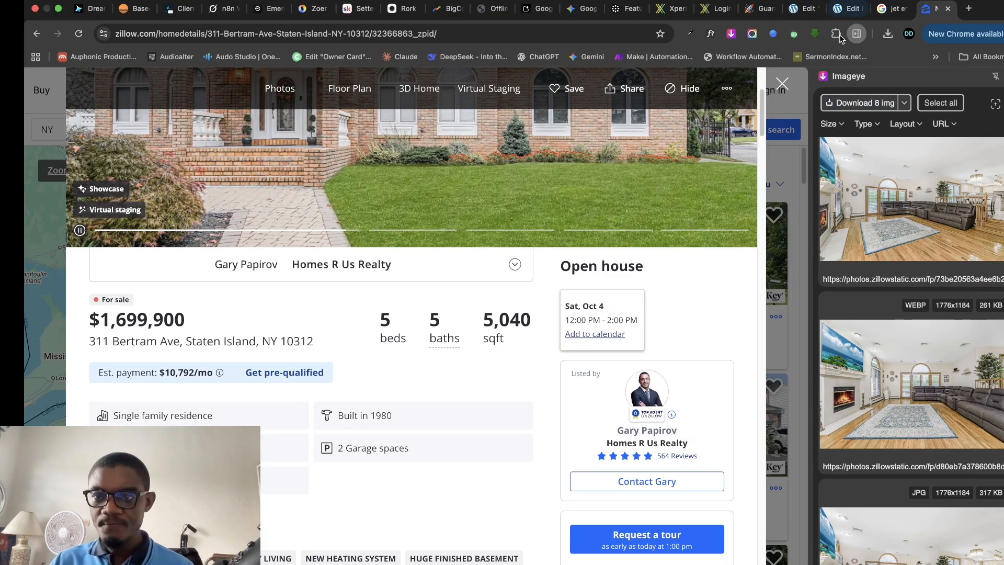
click(794, 9)
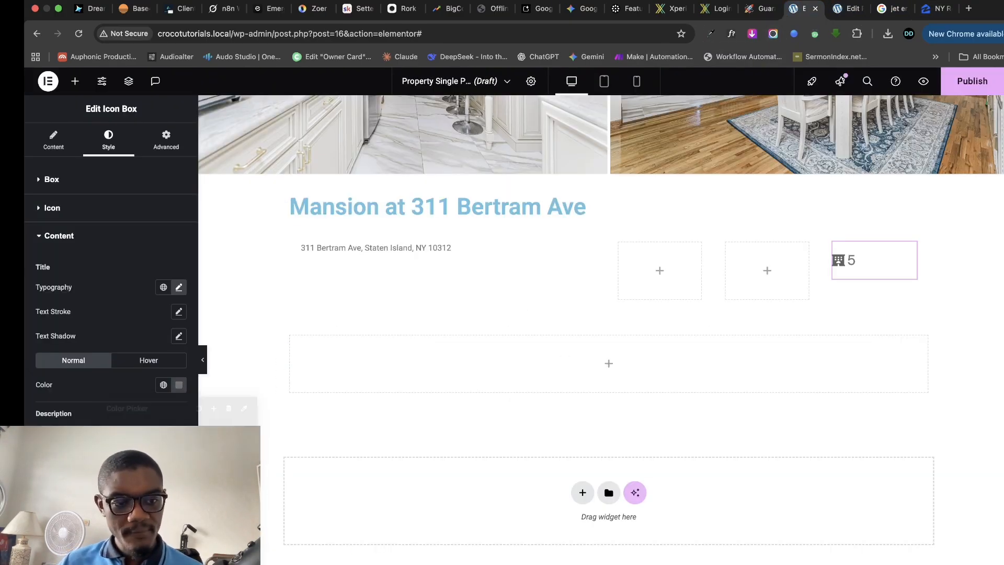
- Set the icon box's Icon Position to Bottom and its content spacing to 0
click(65, 181)
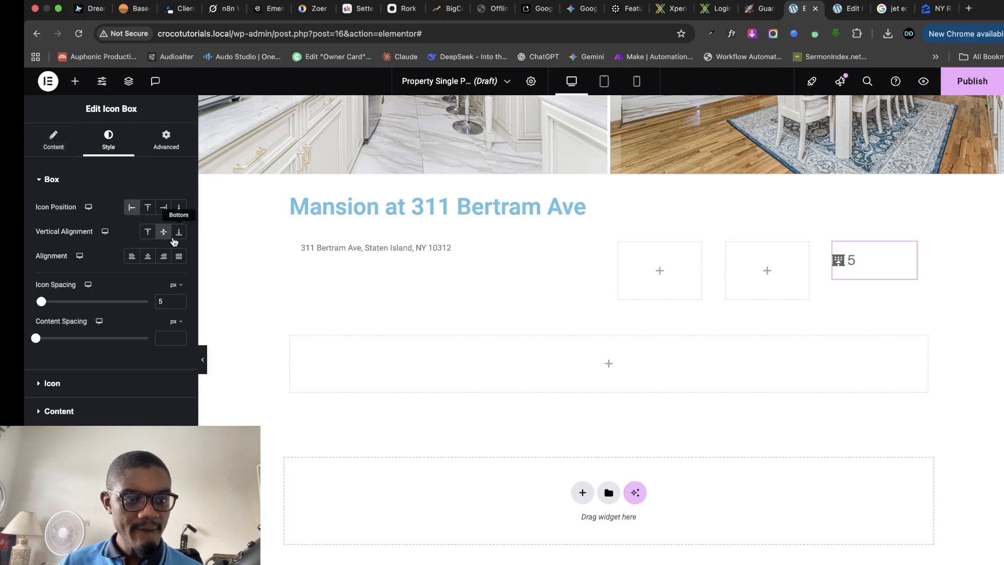
click(178, 232)
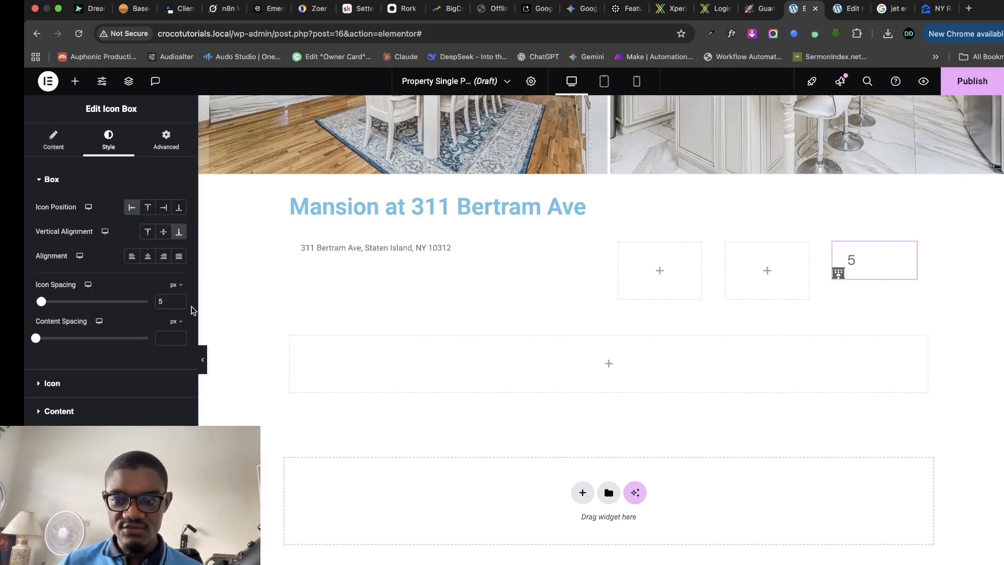
click(162, 233)
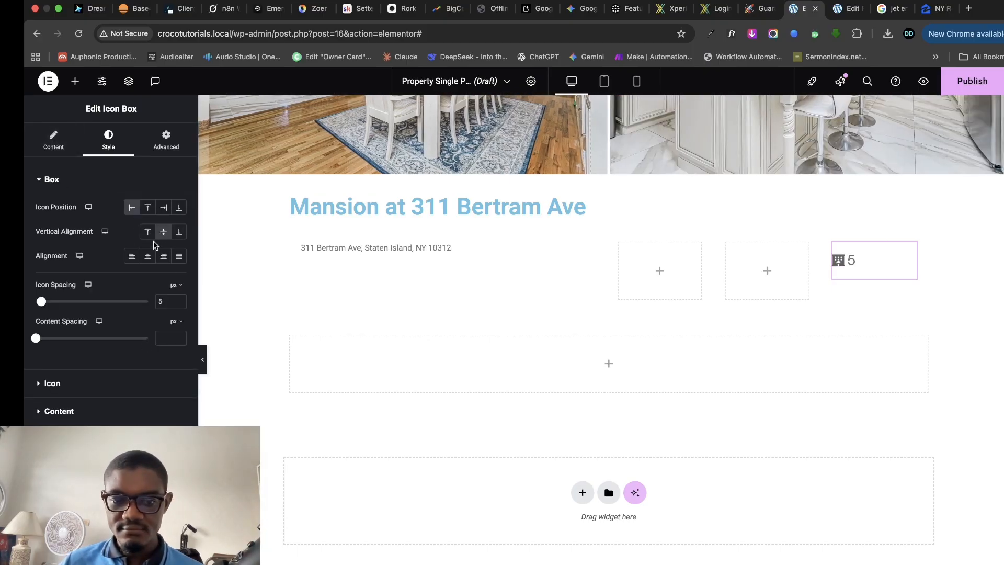
click(175, 235)
click(148, 210)
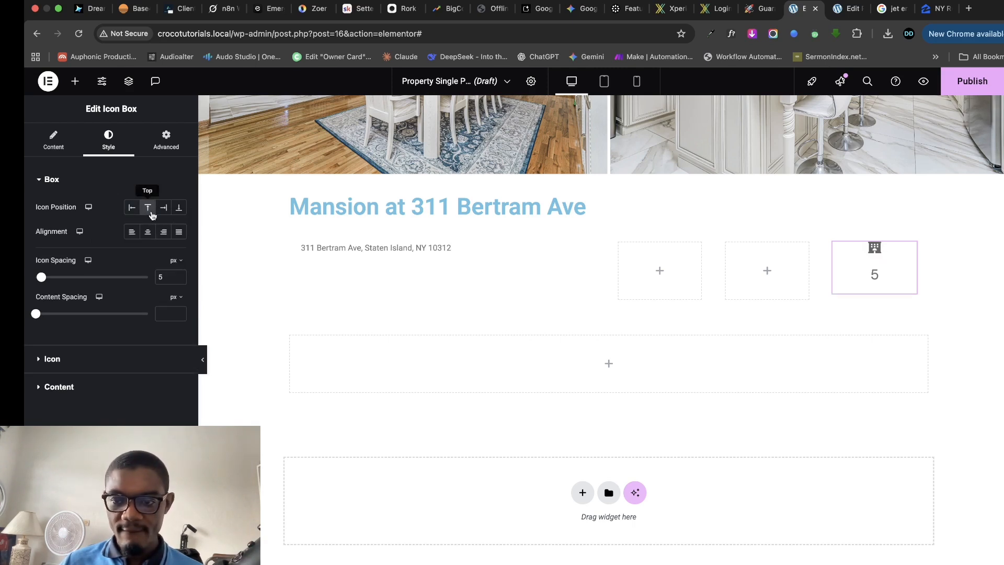
click(178, 208)
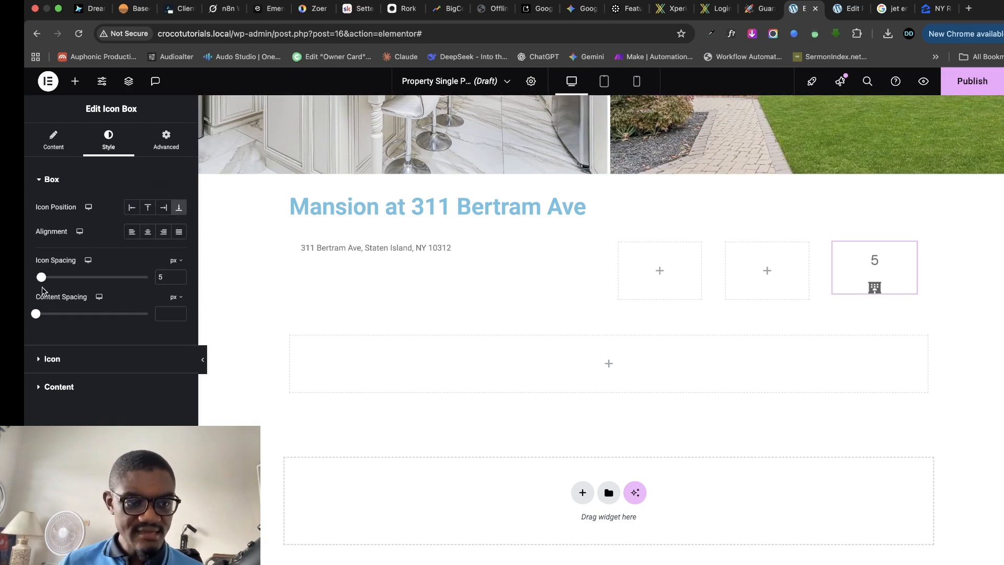
click(39, 313)
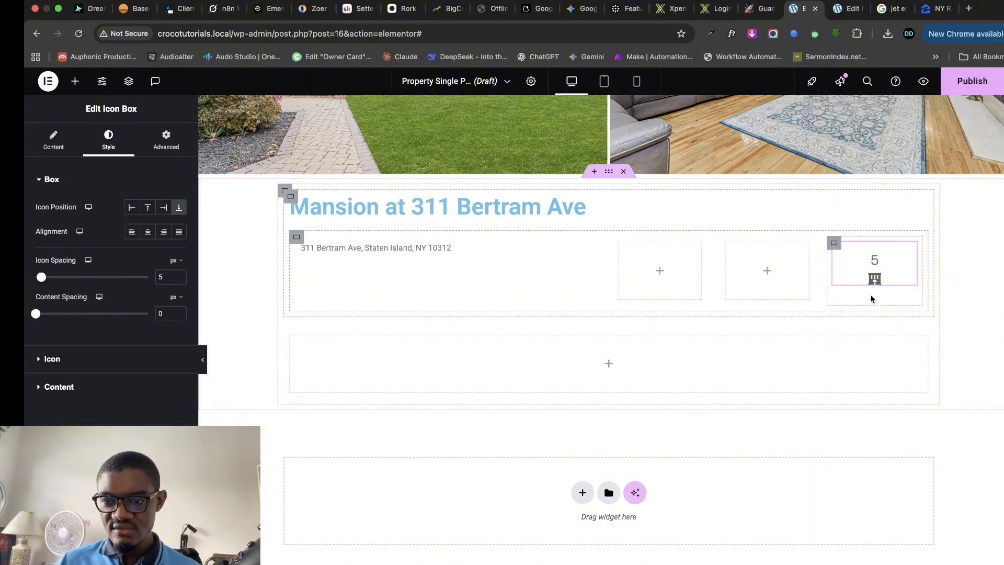
- Duplicate the icon box twice, placing copies in the middle and left stat columns
right_click(908, 250)
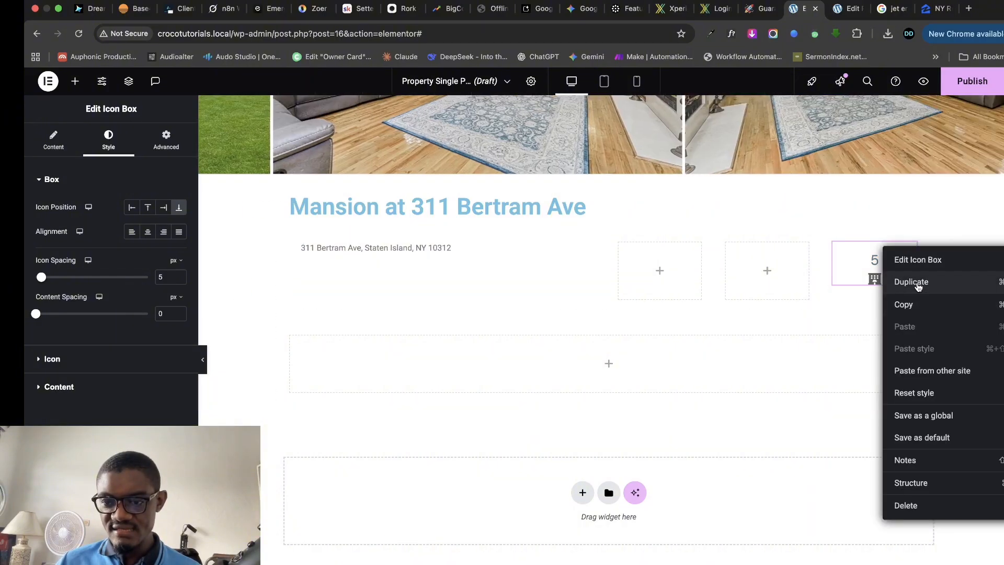
click(921, 285)
drag(915, 302, 735, 322)
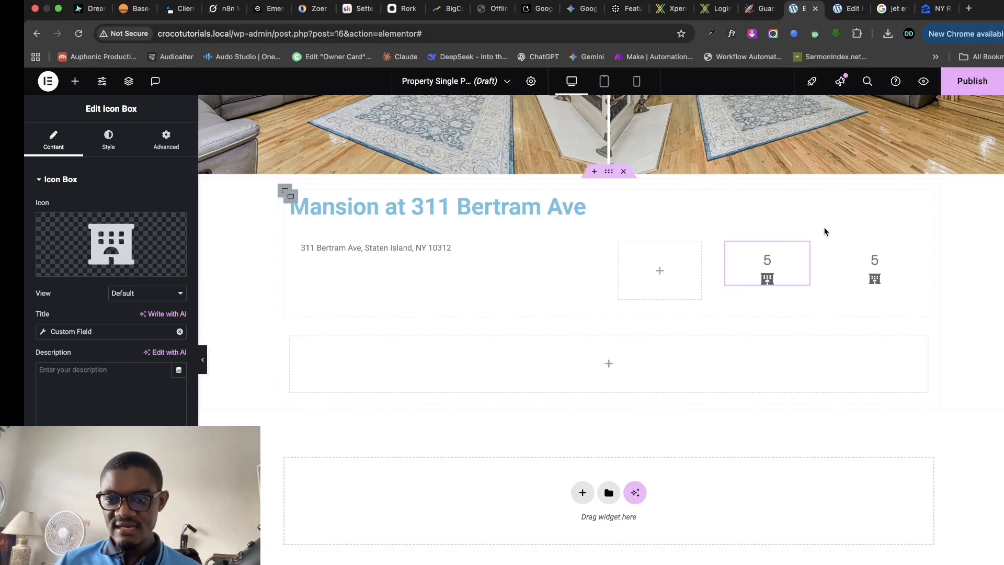
right_click(799, 251)
click(819, 284)
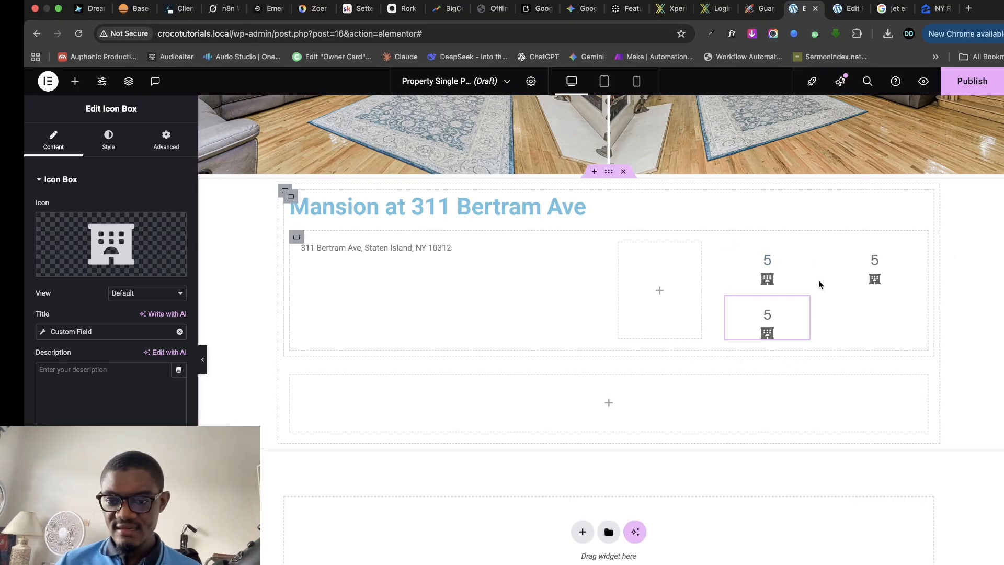
drag(805, 317, 683, 271)
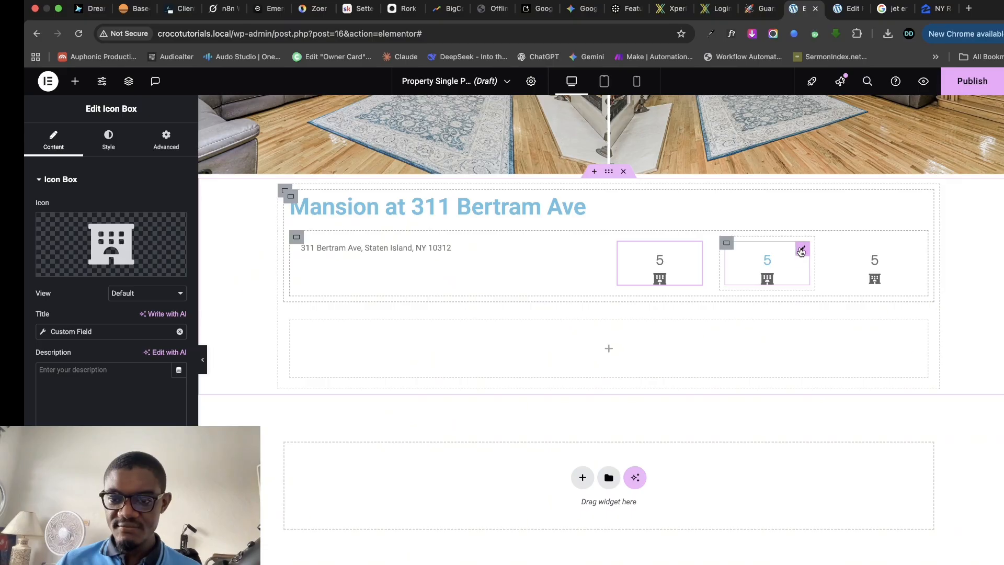
click(801, 251)
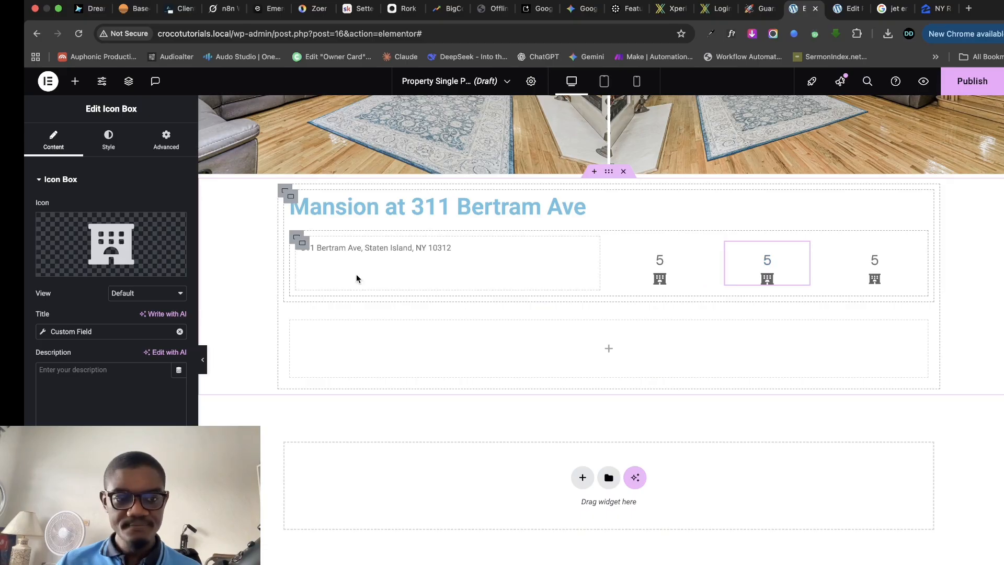
- Replace the middle box's icon with Utensils from the icon library
click(116, 240)
click(418, 166)
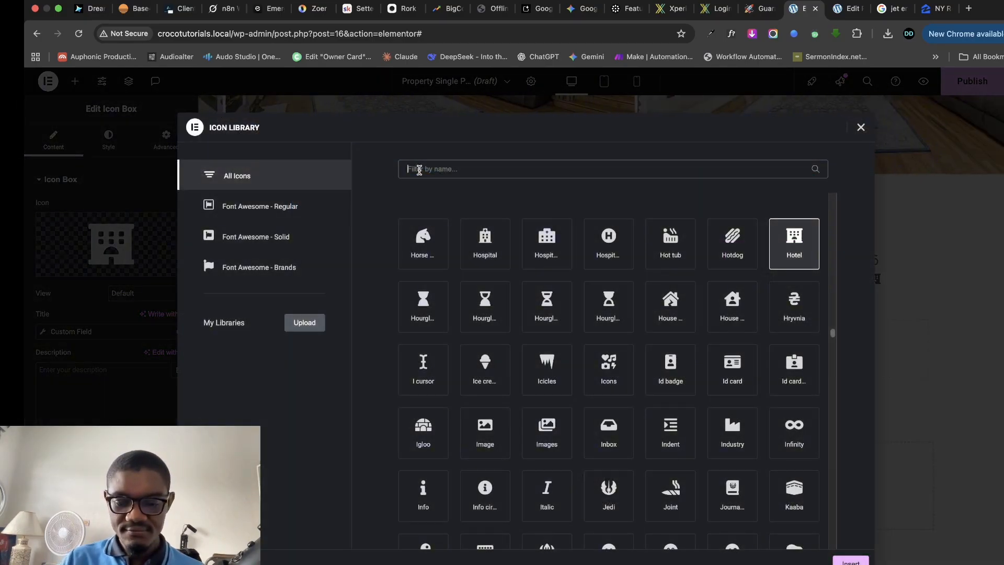
text(kitc)
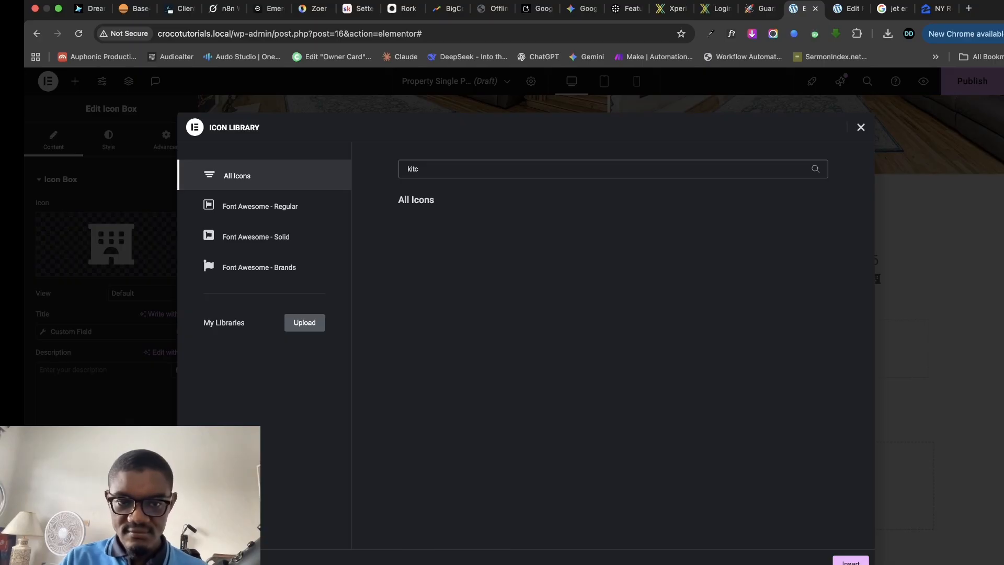
key(BackSpace)
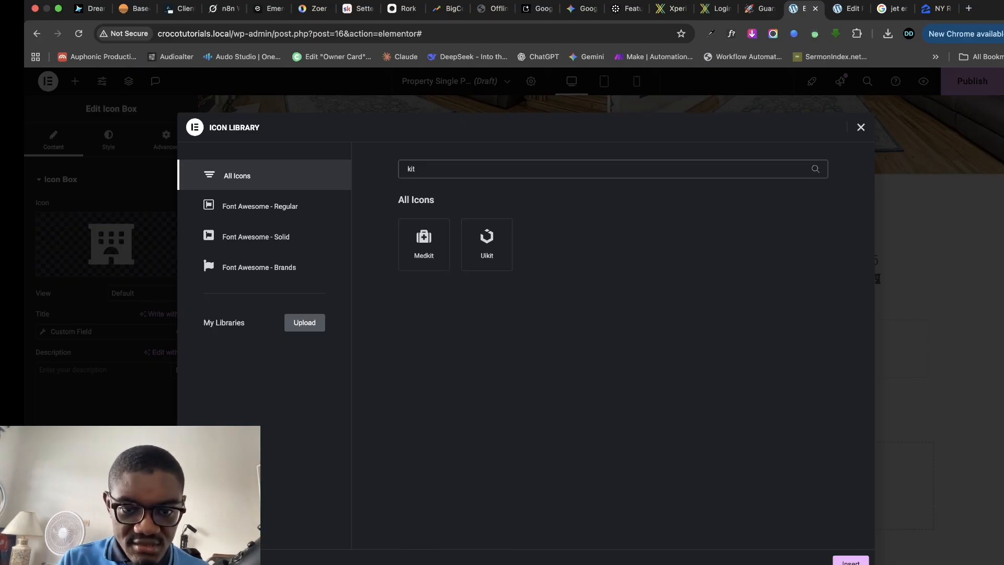
key(BackSpace)
key(BackSpace)
key(BackSpace)
text(uten)
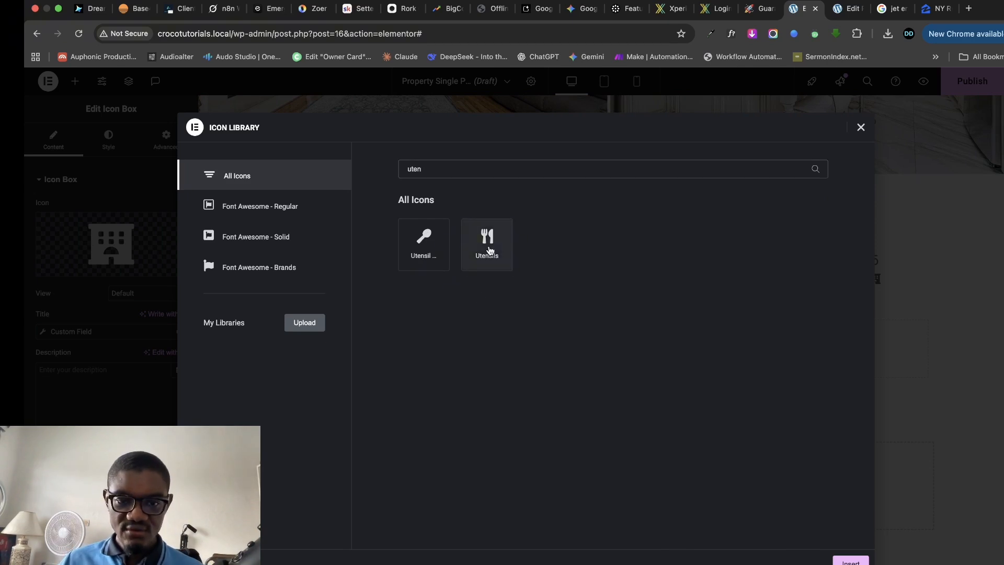
click(488, 244)
click(851, 562)
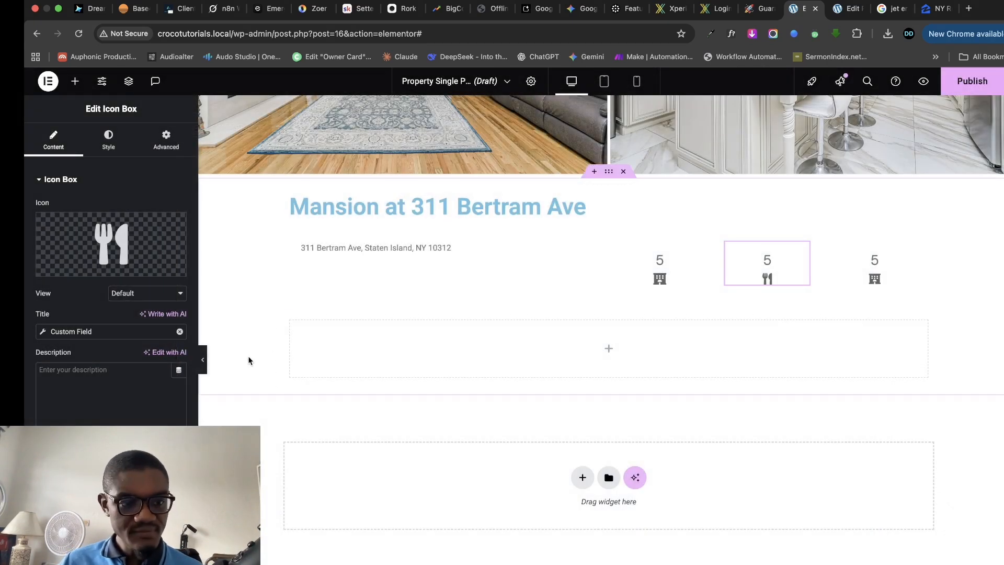
- Set the middle box's custom field to Kitchens so it displays 2
click(46, 335)
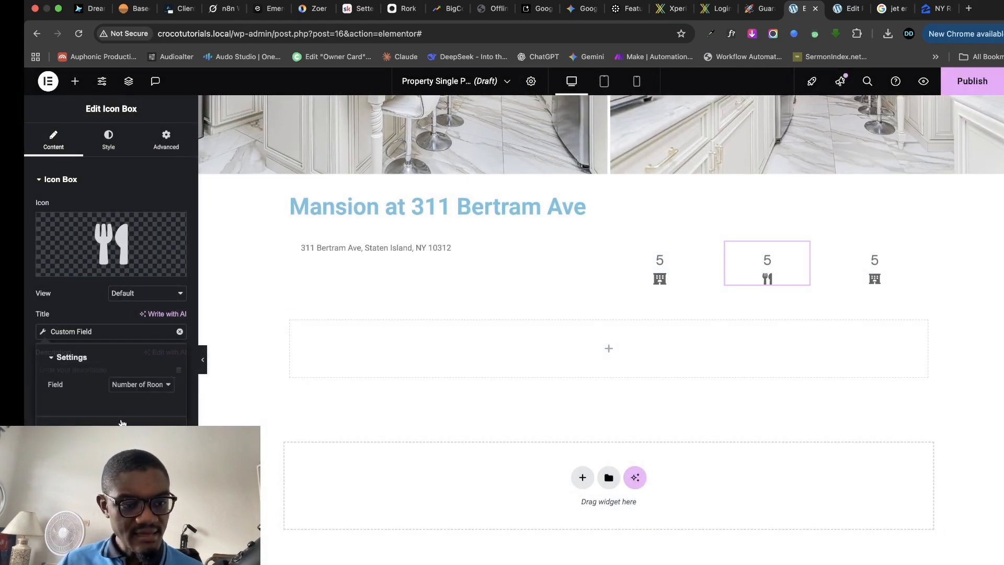
click(126, 385)
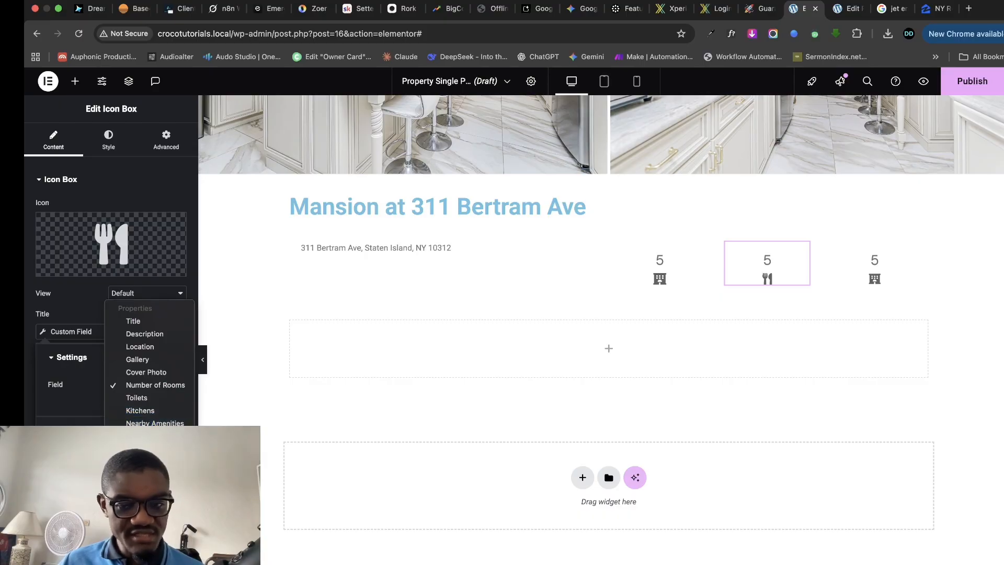
click(140, 410)
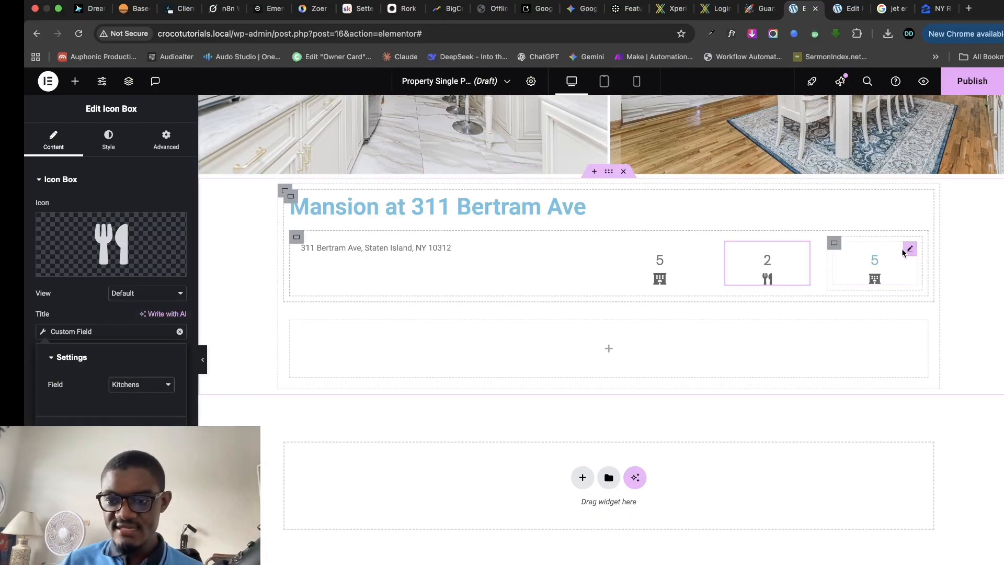
click(909, 249)
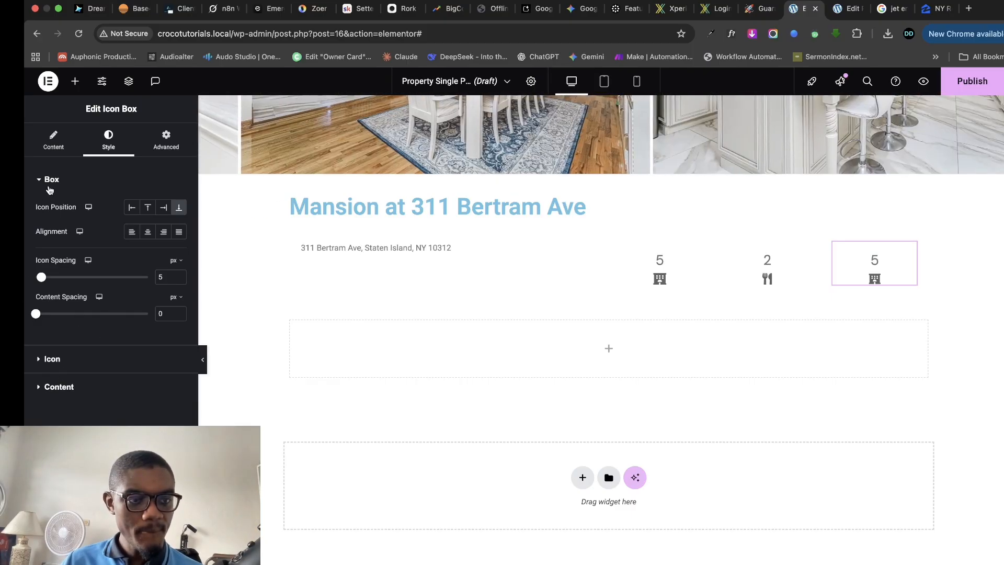
- Set the right box's custom field to Toilets so it displays 6
click(47, 150)
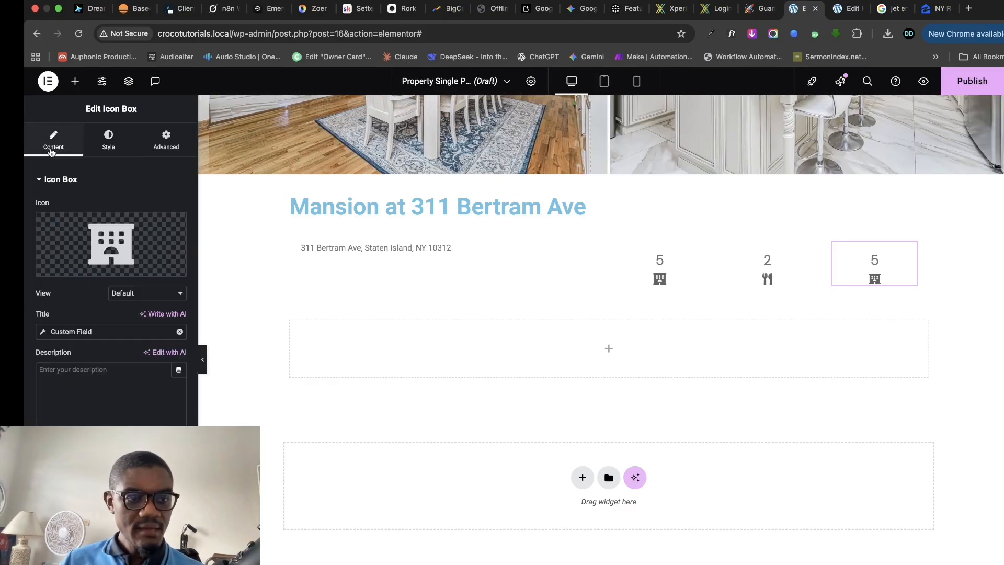
click(93, 150)
click(78, 146)
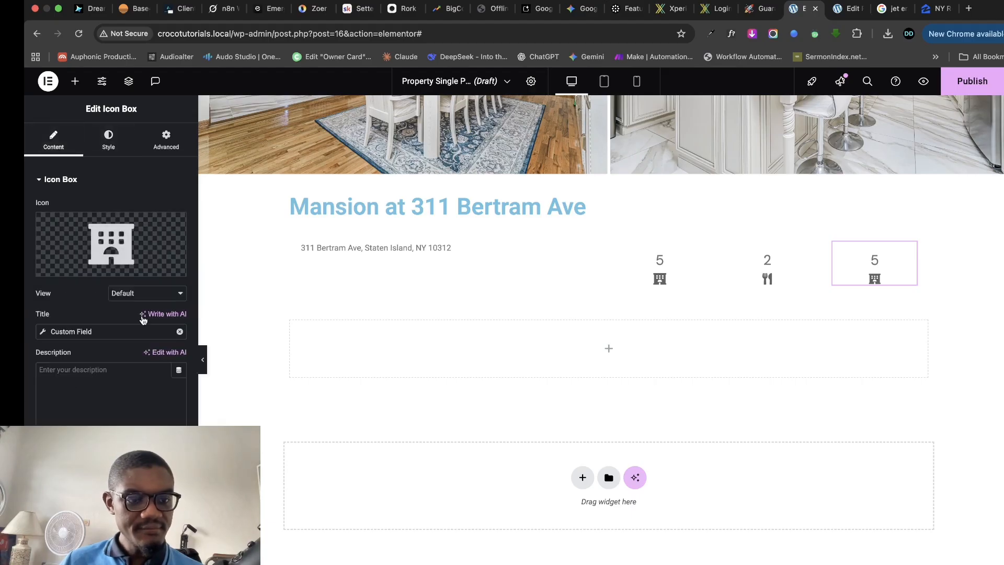
click(43, 334)
click(152, 390)
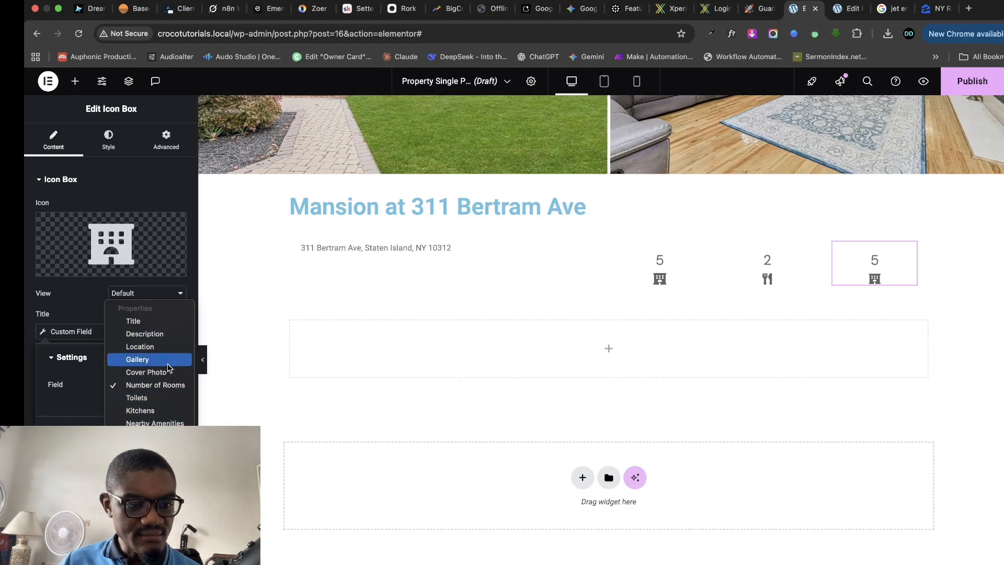
click(161, 398)
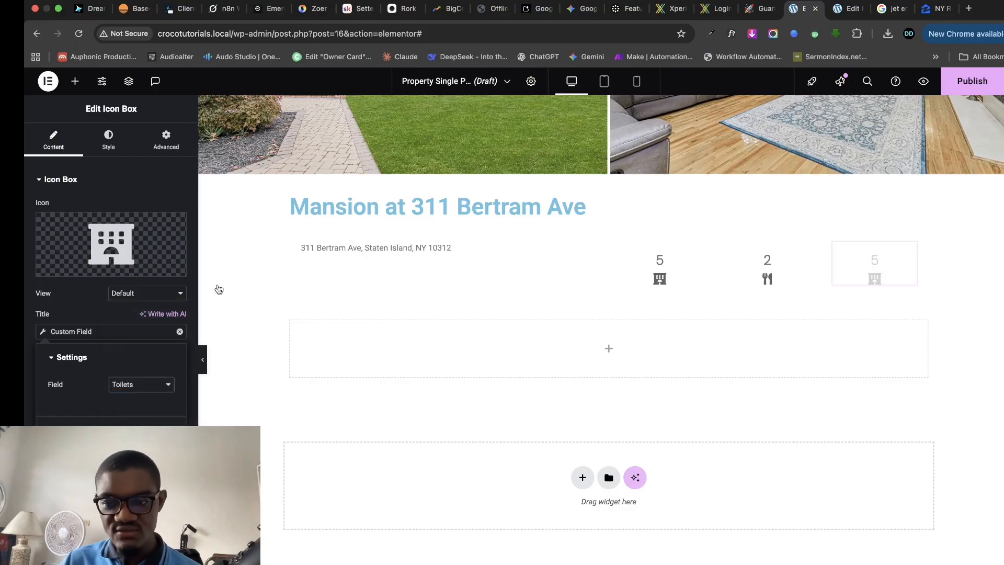
- Replace the right box's icon with the Toilet icon from the icon library
click(83, 233)
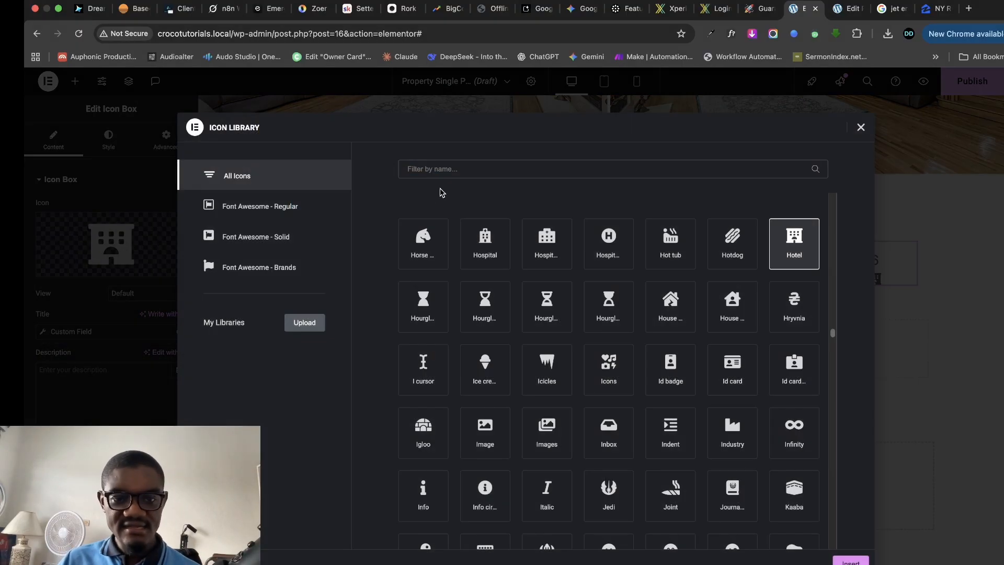
click(441, 163)
text(toilet)
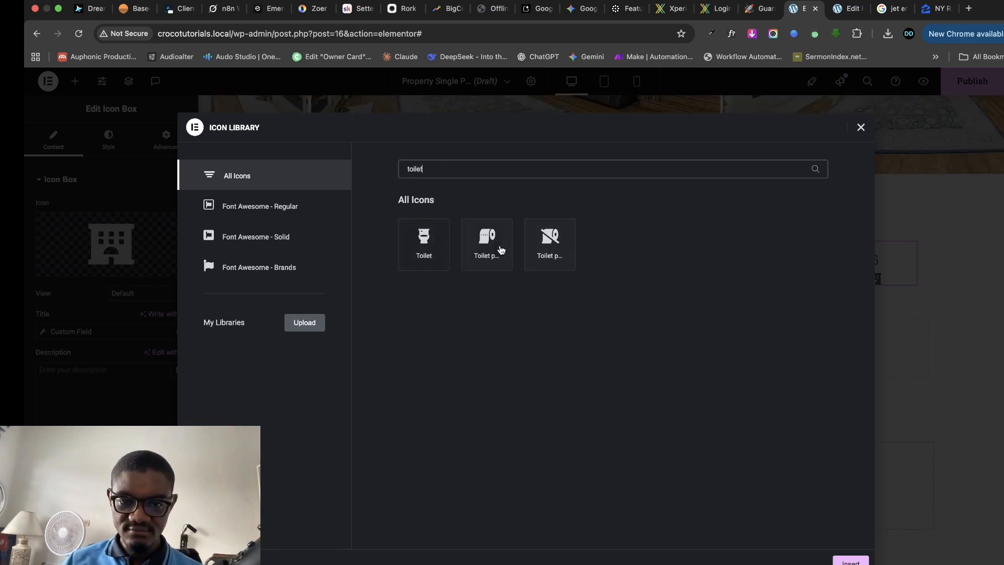
click(494, 240)
click(424, 243)
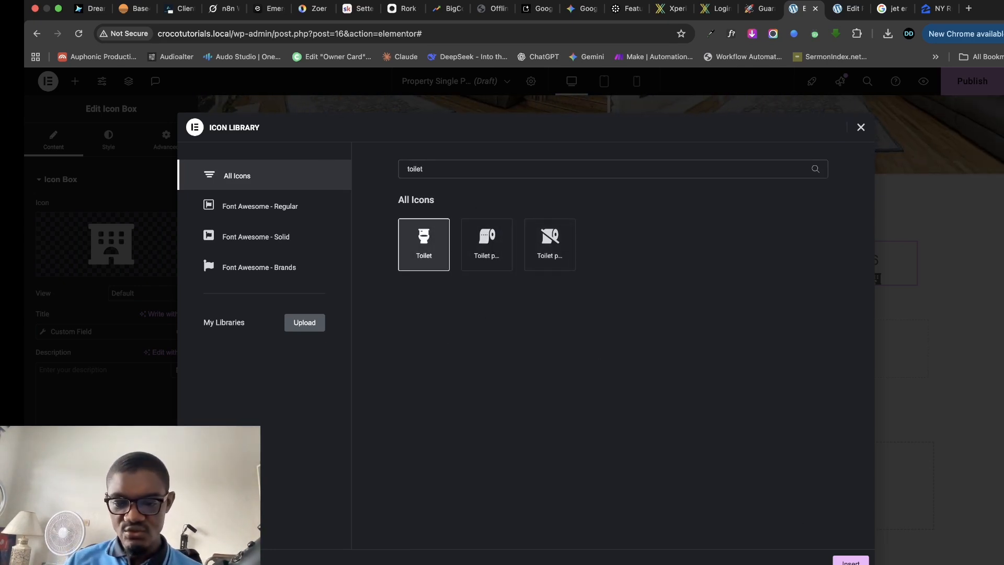
click(851, 561)
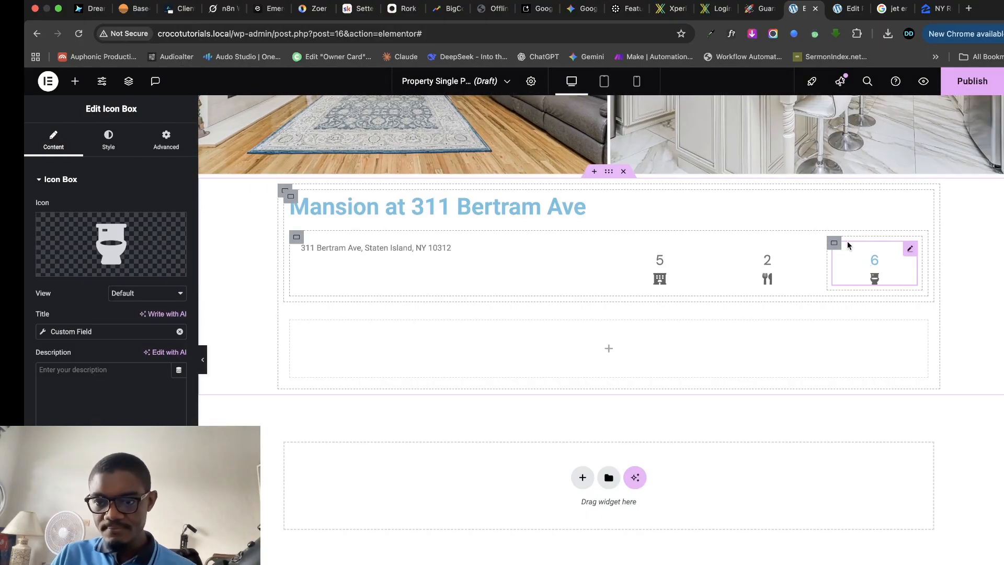
click(833, 243)
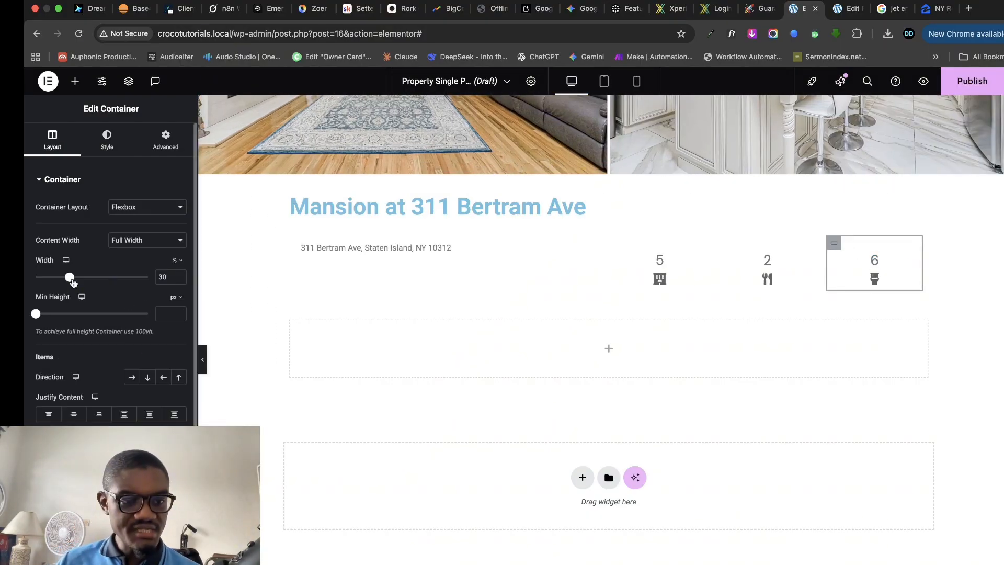
- Narrow the toilets, kitchens and rooms containers to about 15–16% width
drag(72, 282, 53, 281)
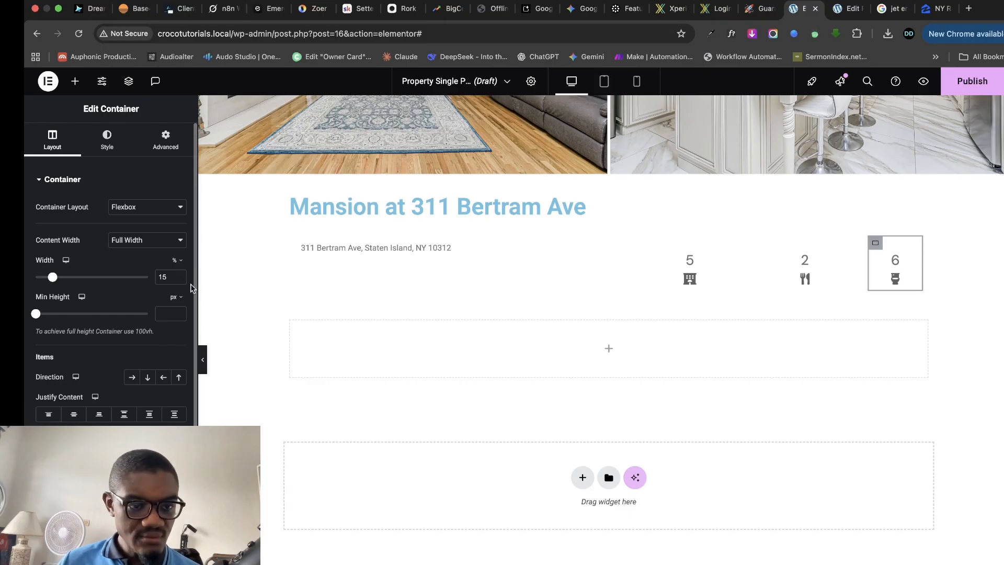
click(762, 244)
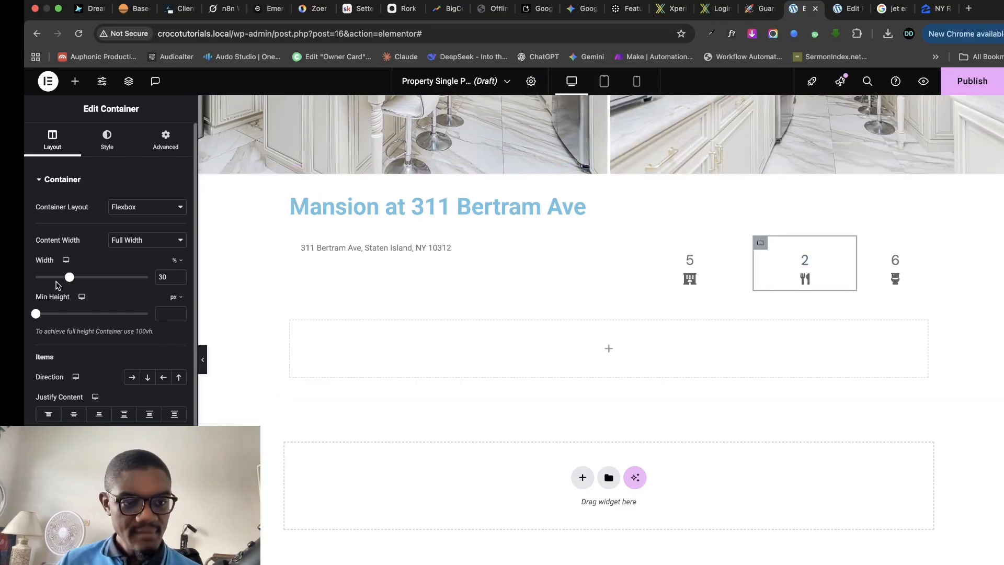
drag(77, 281, 53, 282)
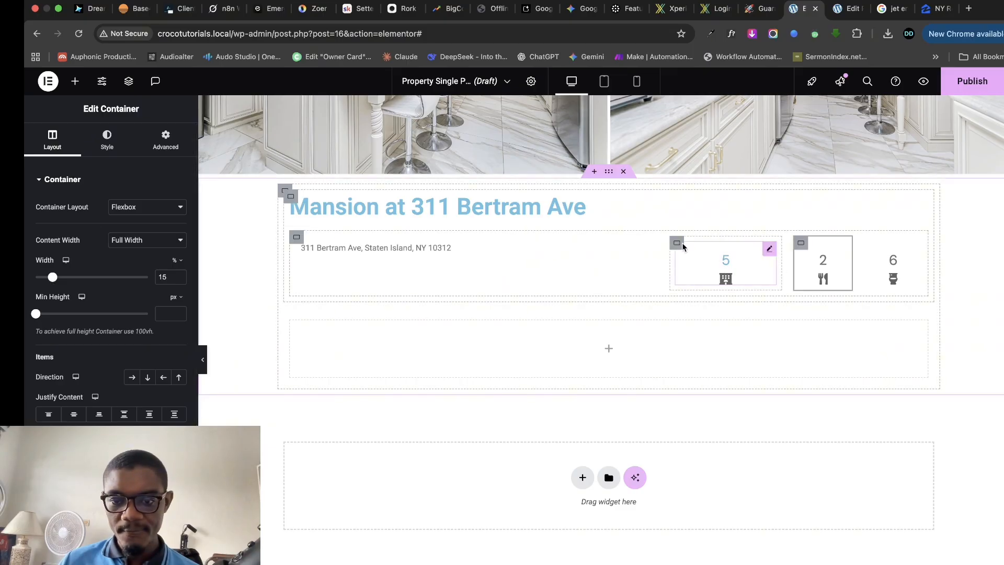
click(681, 245)
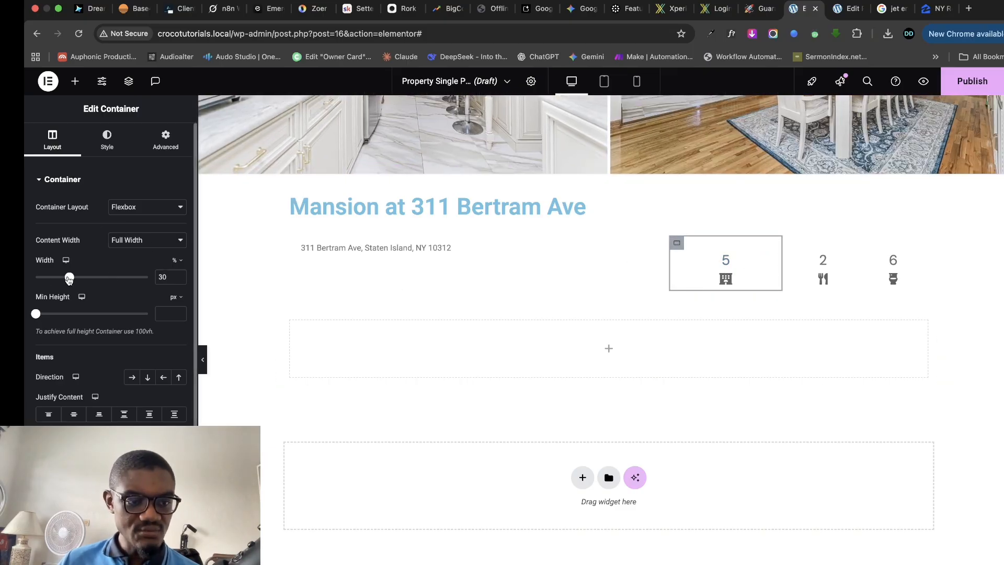
drag(69, 279, 55, 282)
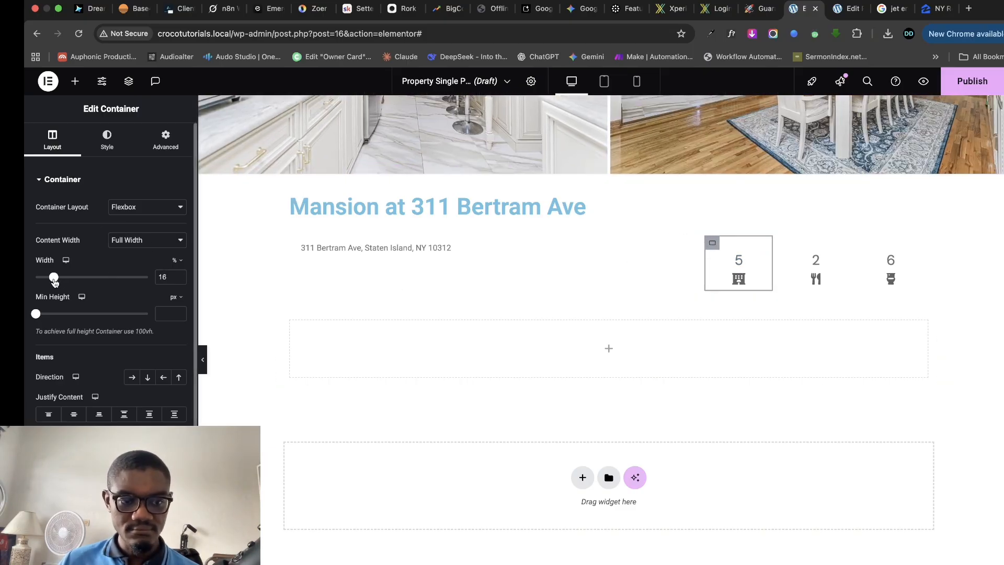
click(179, 280)
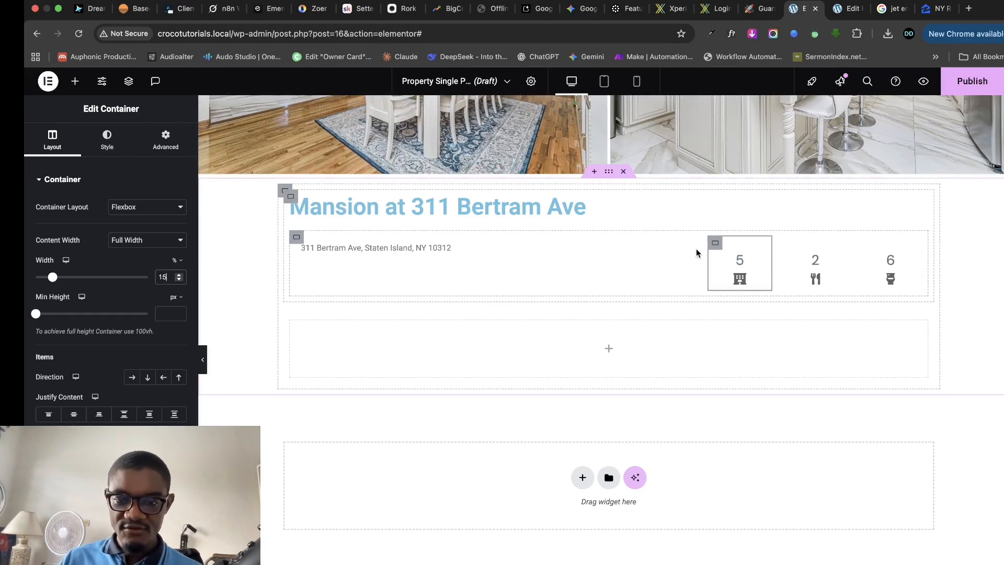
- Review the stat boxes' style settings and their containers' margin and padding
click(915, 248)
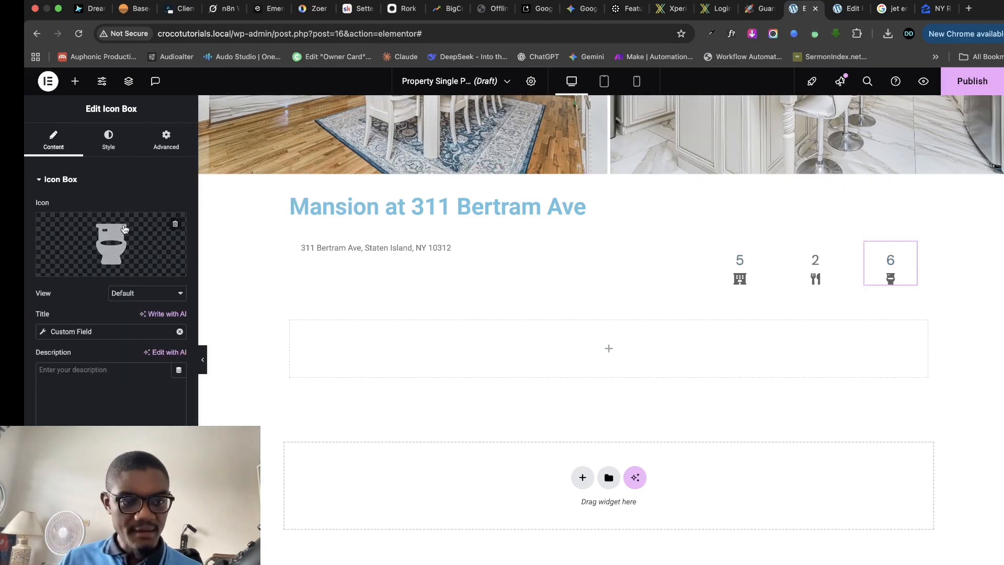
click(108, 141)
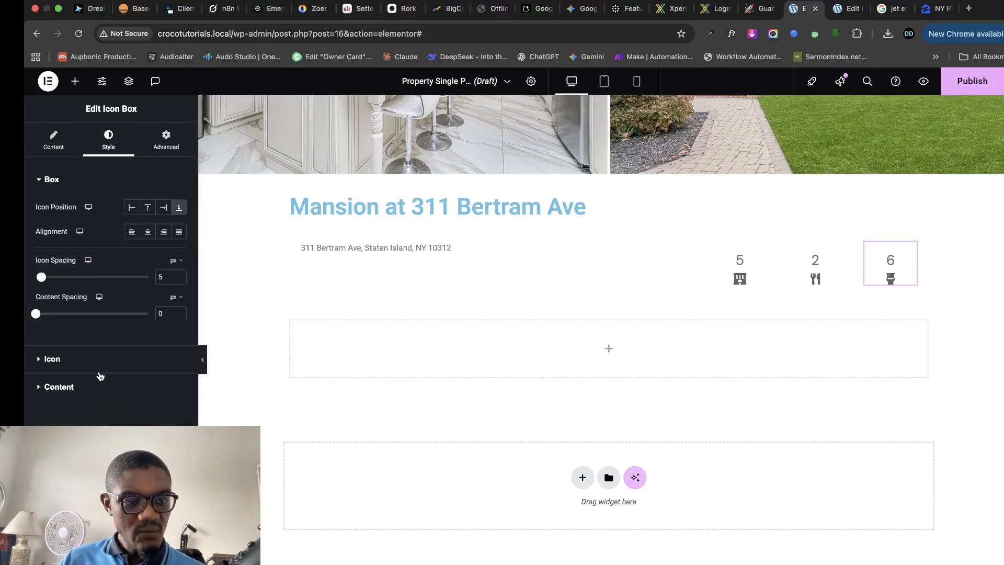
click(685, 248)
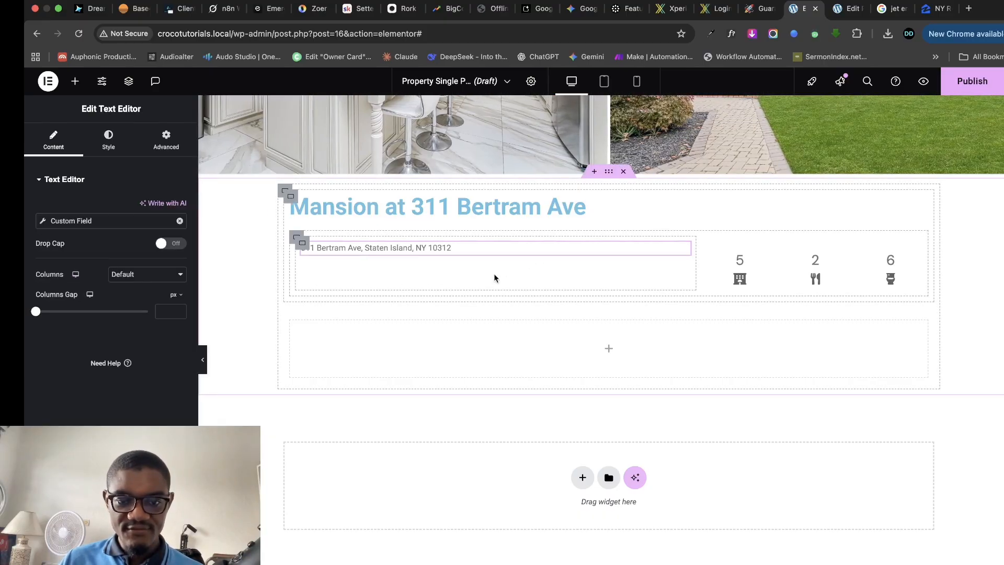
click(866, 242)
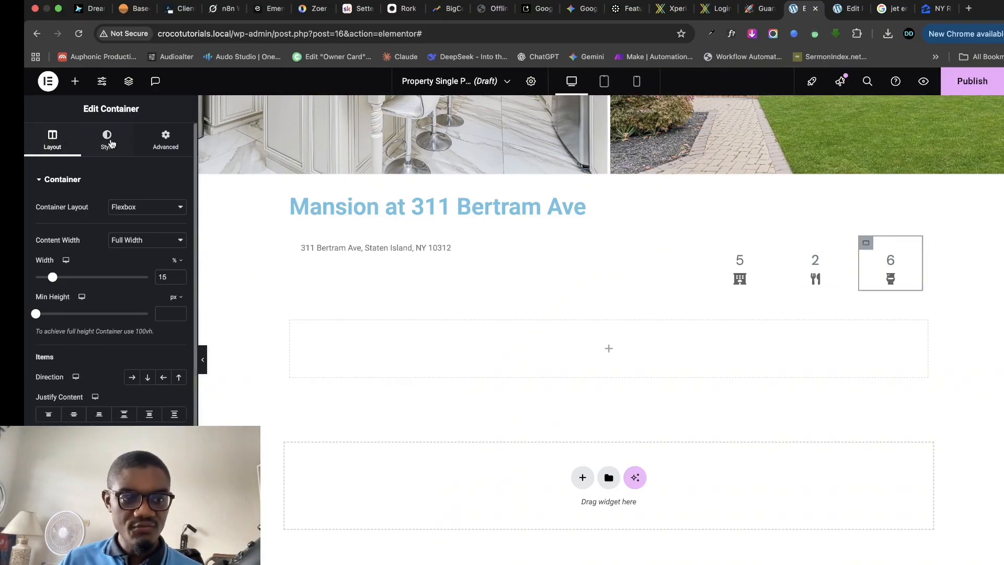
click(166, 141)
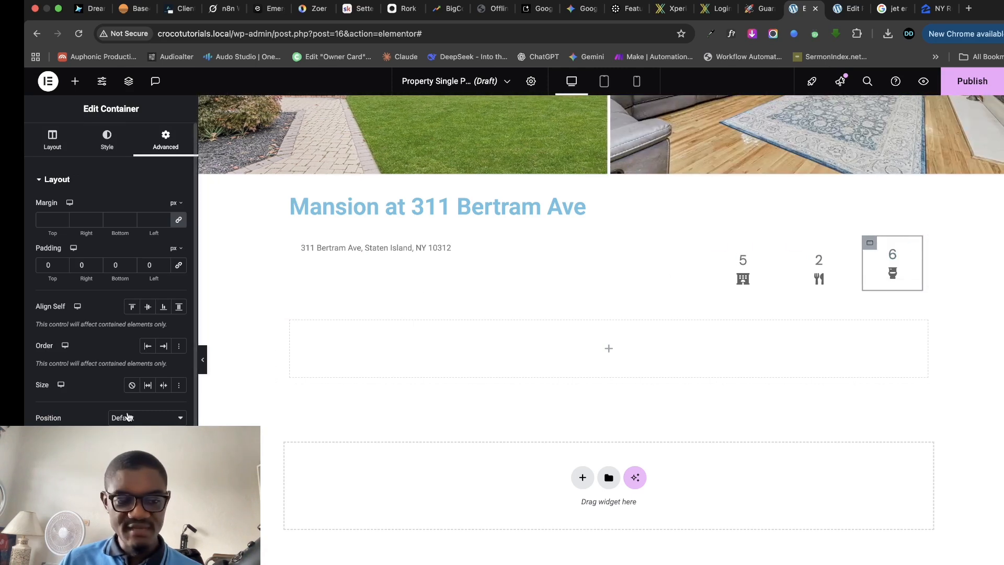
scroll(127, 416, down, 1)
scroll(63, 221, up, 1)
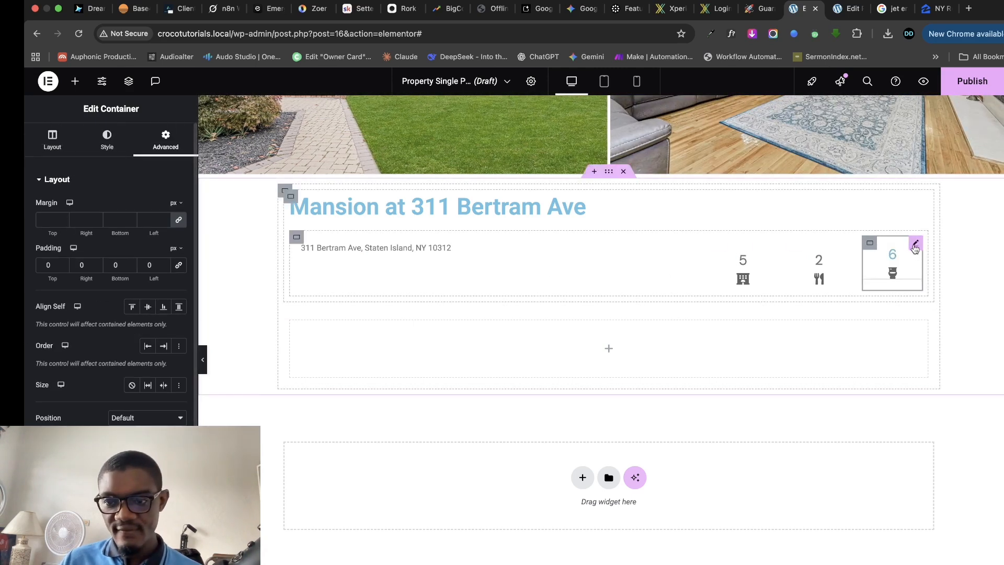
click(916, 244)
click(54, 151)
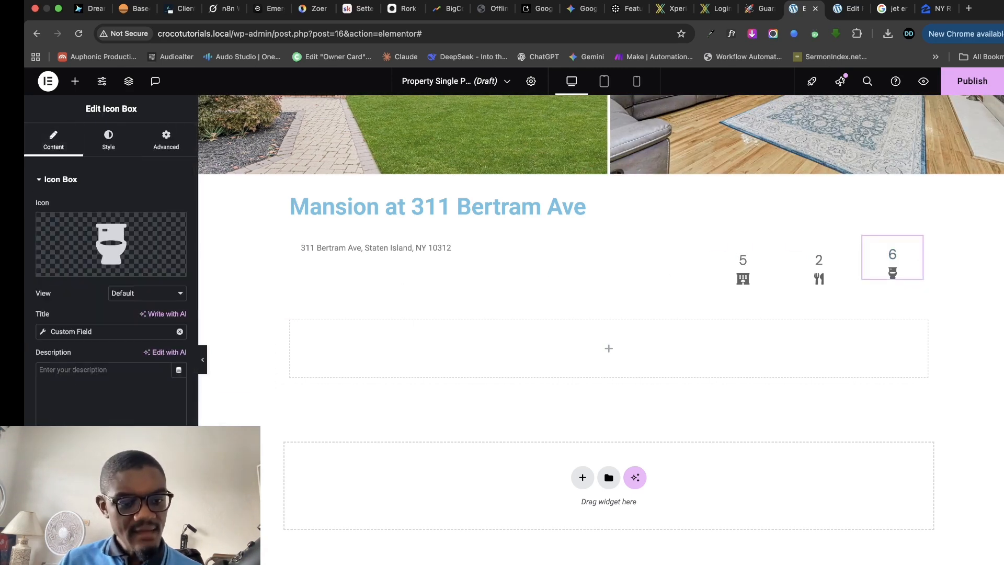
click(108, 141)
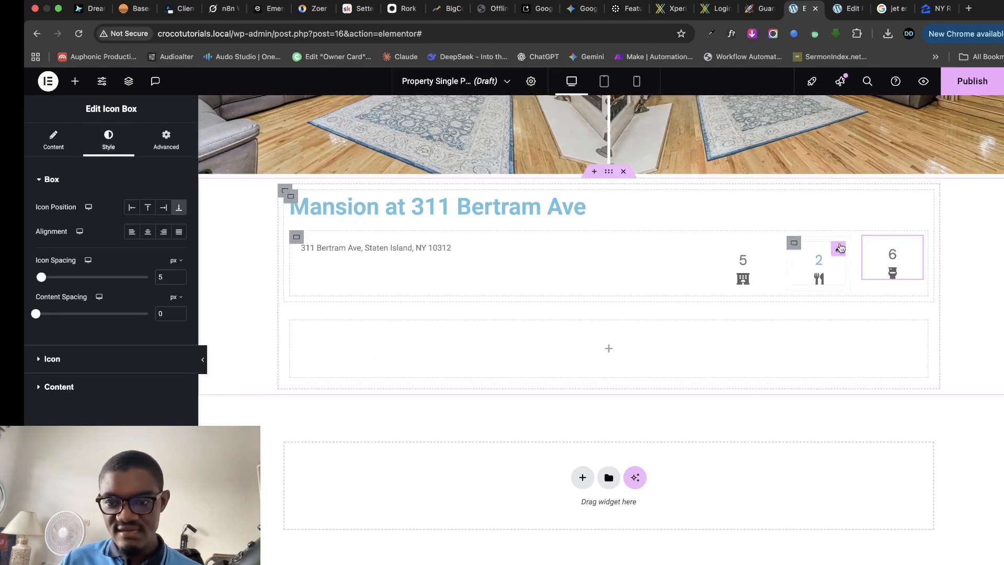
- Set the 5 stat box container's padding to 0 on all sides
click(796, 244)
click(165, 137)
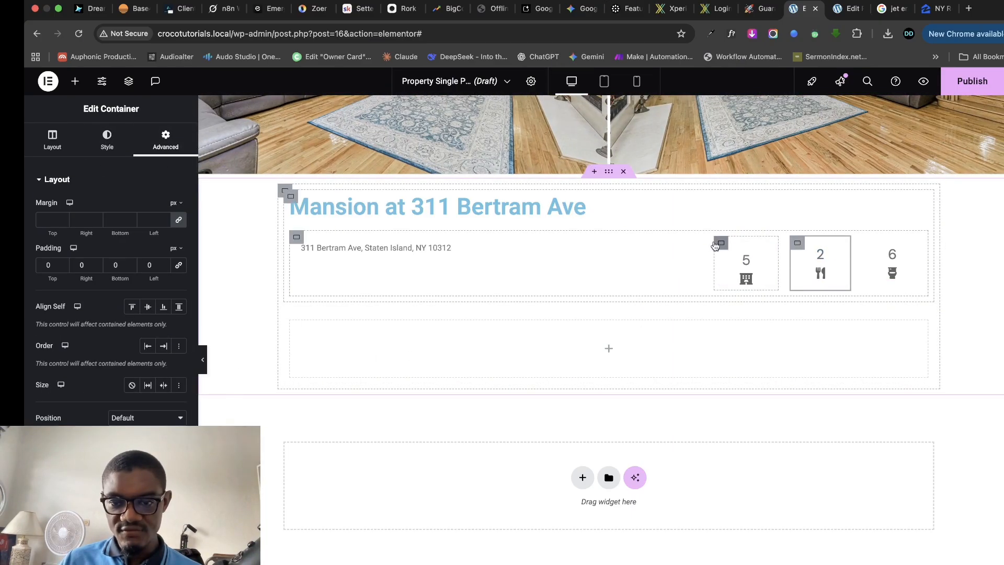
click(722, 243)
click(166, 137)
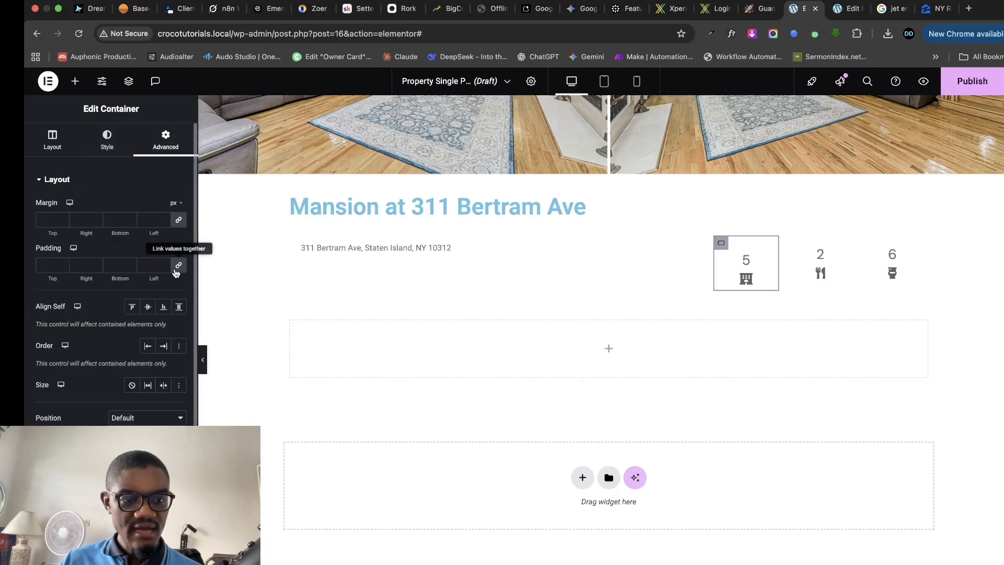
click(179, 265)
click(690, 251)
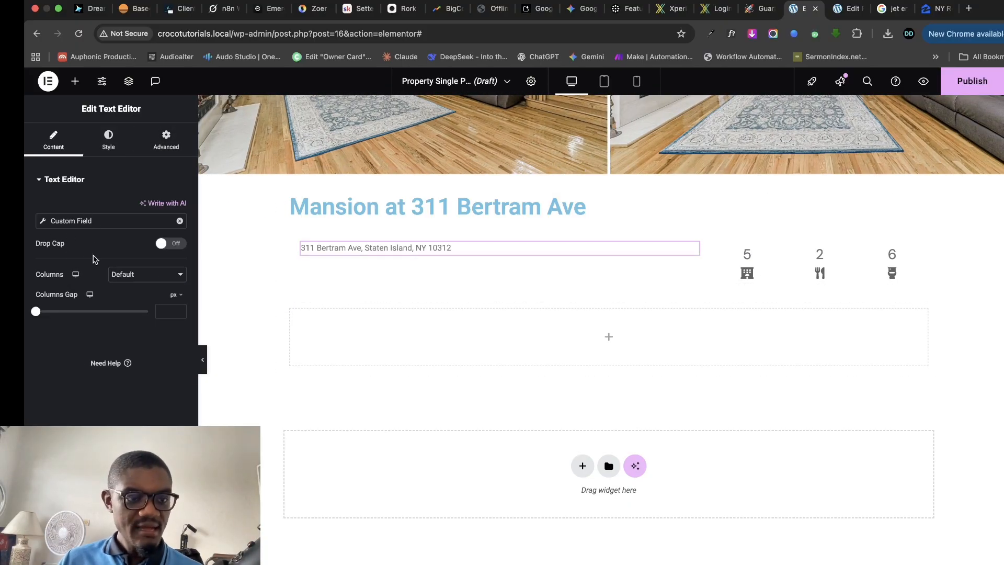
- Set the address text typography to DM Sans at 30 px
click(108, 141)
click(178, 242)
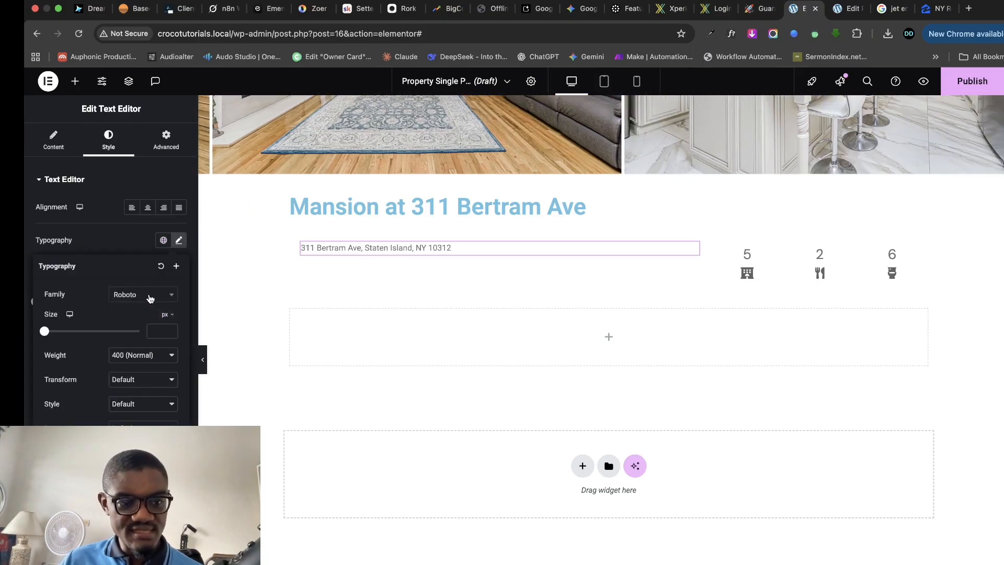
click(148, 294)
text(dm sans)
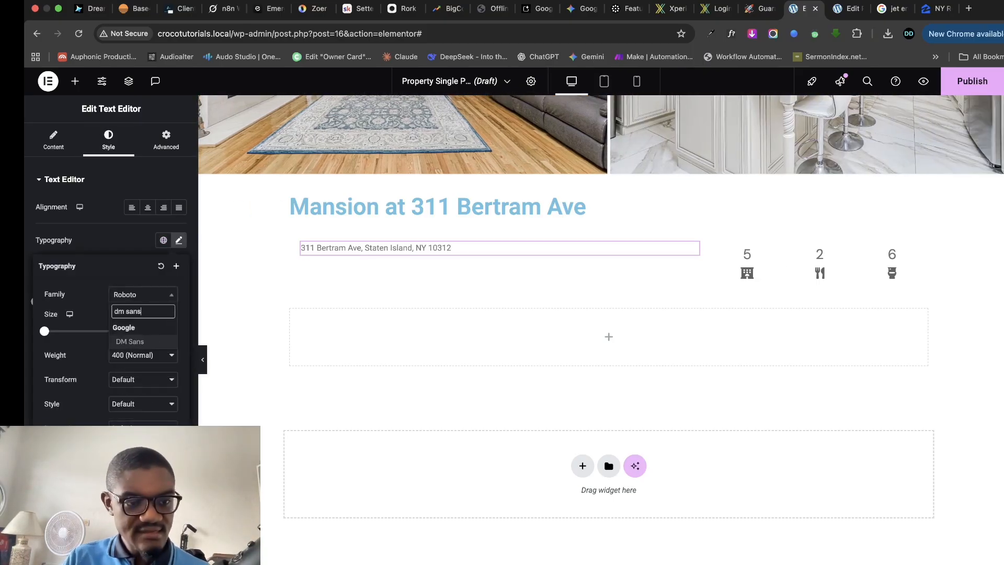
click(140, 341)
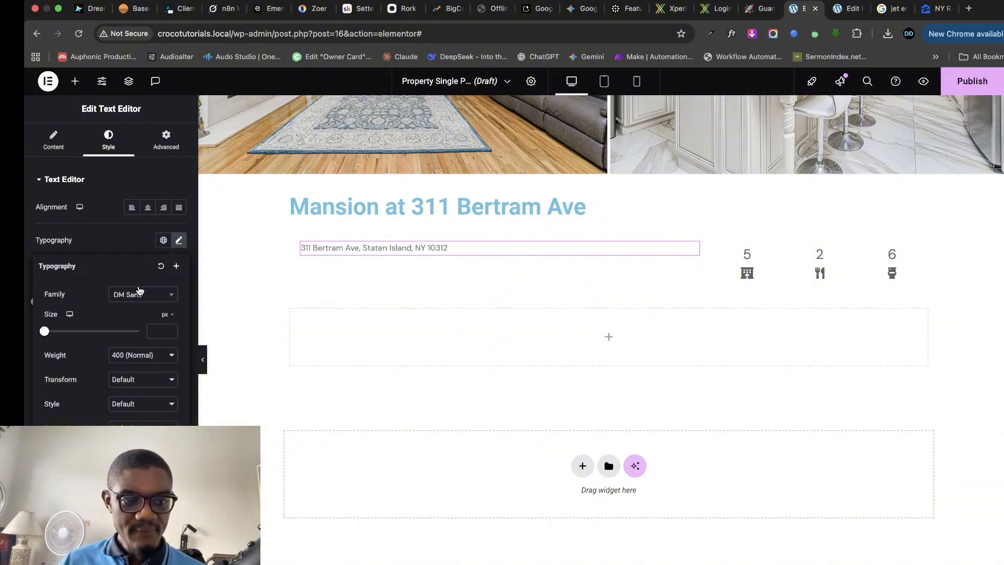
drag(46, 332, 61, 333)
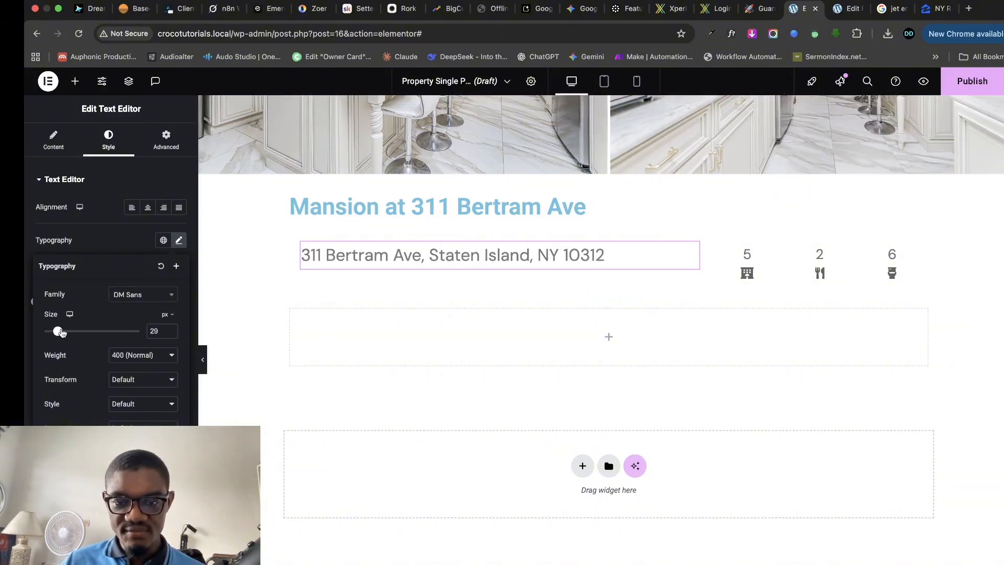
click(169, 330)
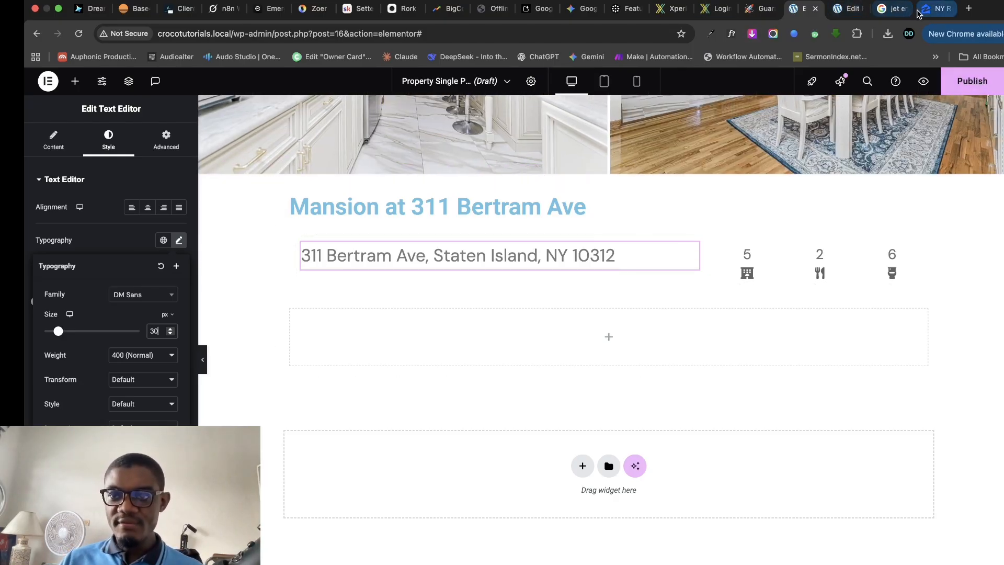
- Look over the property's Zillow listing for reference, then return to WordPress
click(939, 9)
scroll(524, 354, down, 3)
scroll(365, 365, down, 2)
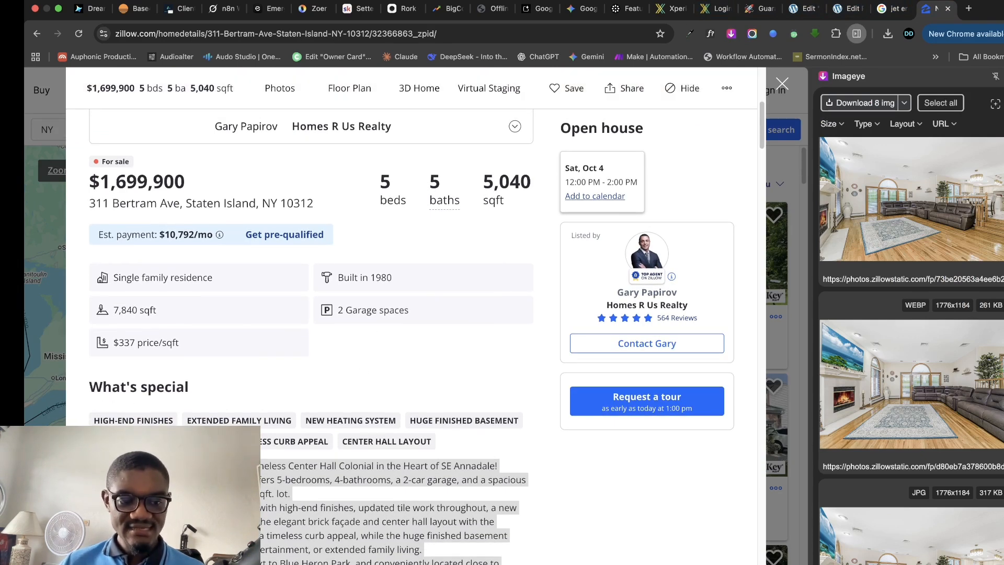
click(839, 10)
- Add a Heading and a Text Editor widget into the empty container below the stats
click(798, 11)
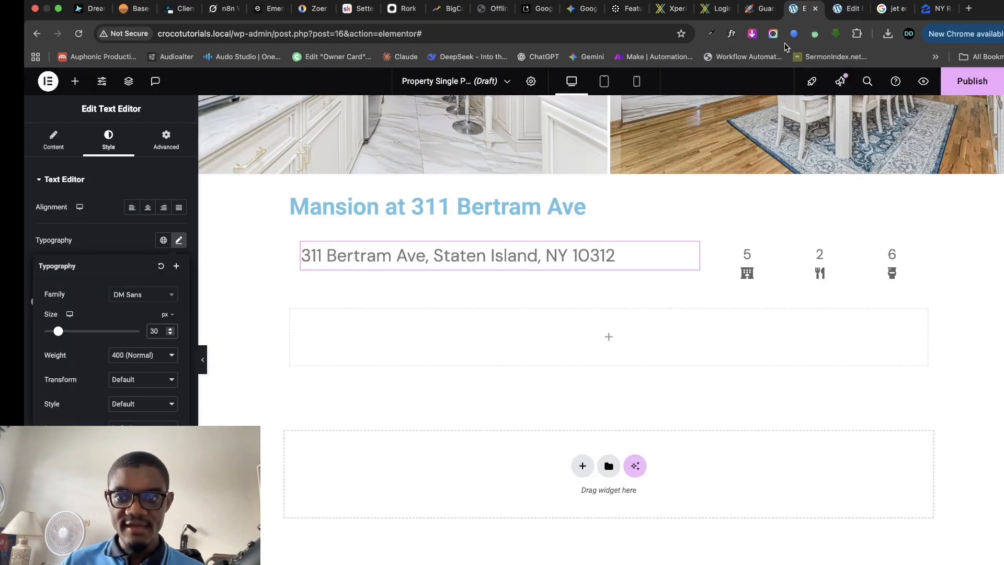
click(291, 311)
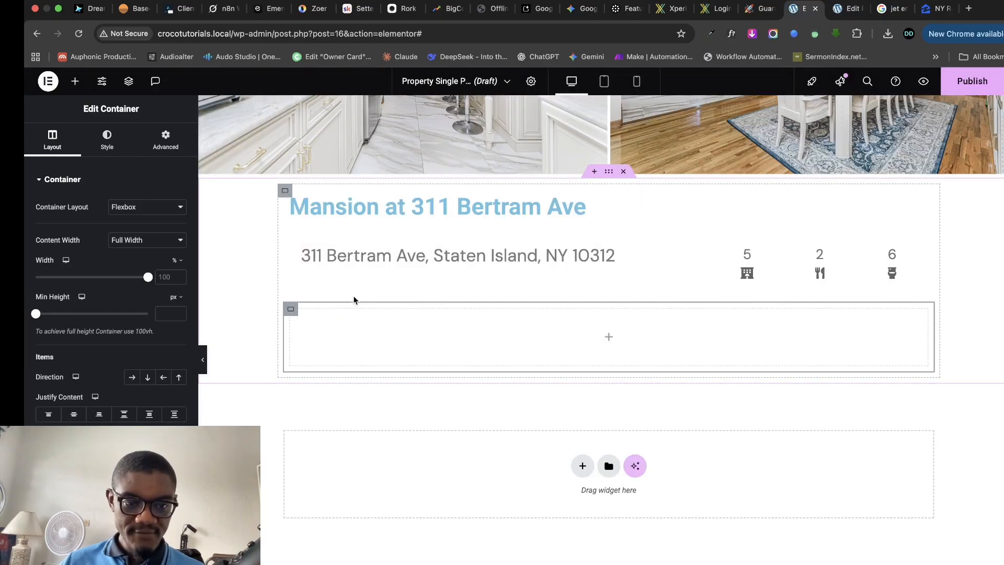
click(74, 81)
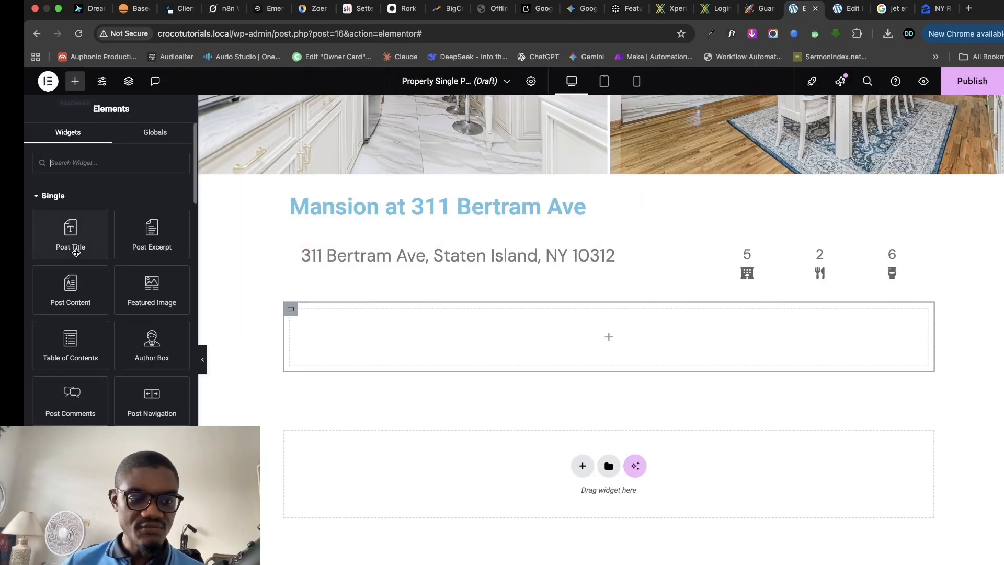
scroll(100, 382, down, 5)
drag(70, 397, 529, 346)
click(73, 81)
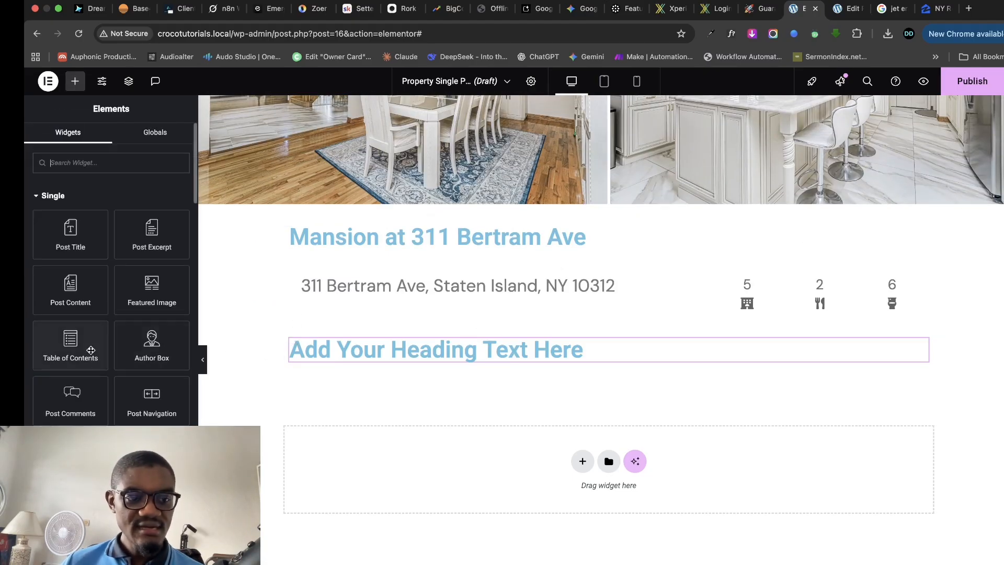
scroll(110, 288, down, 4)
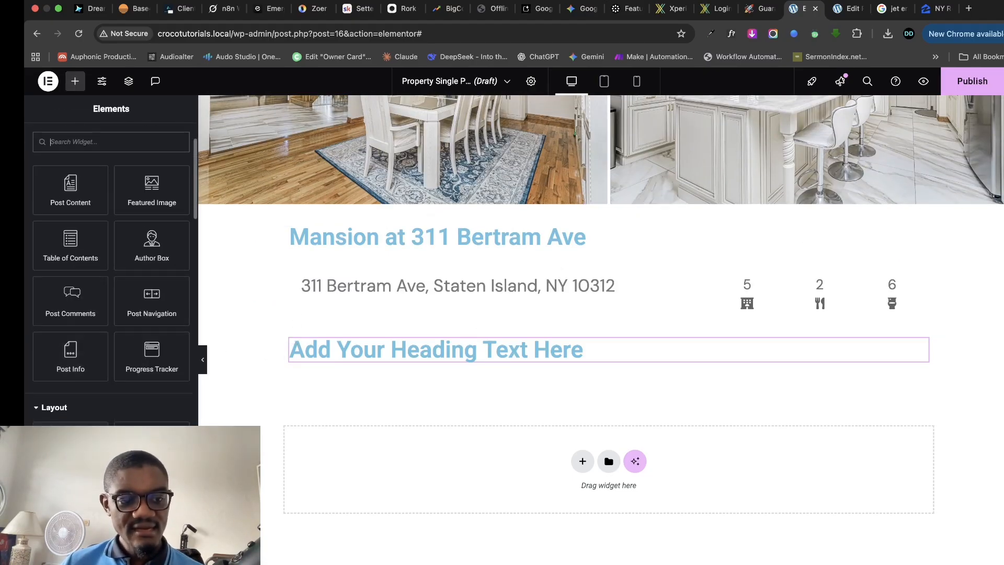
drag(71, 502, 529, 369)
- Set the heading title to "What's So Special"
click(669, 331)
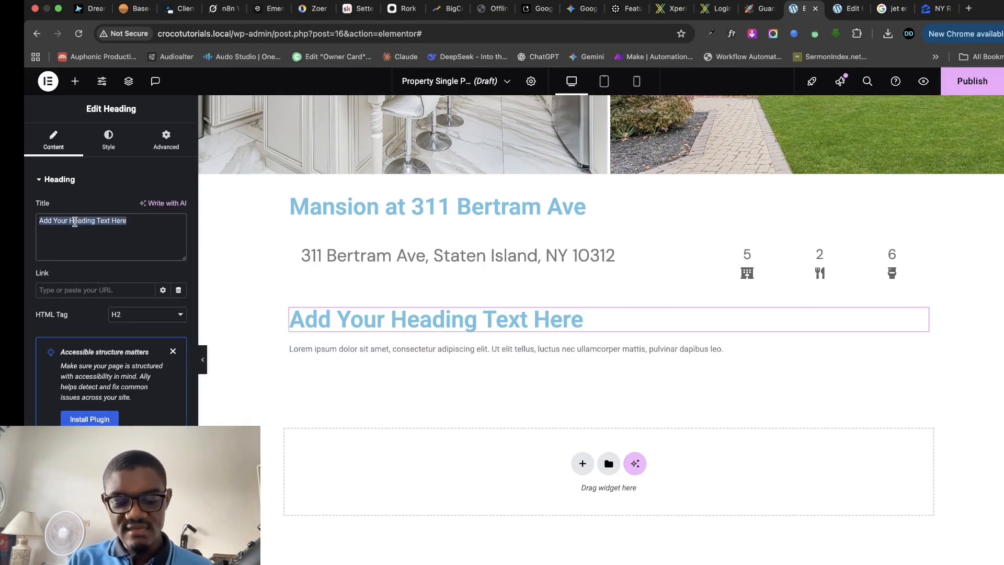
text(What's)
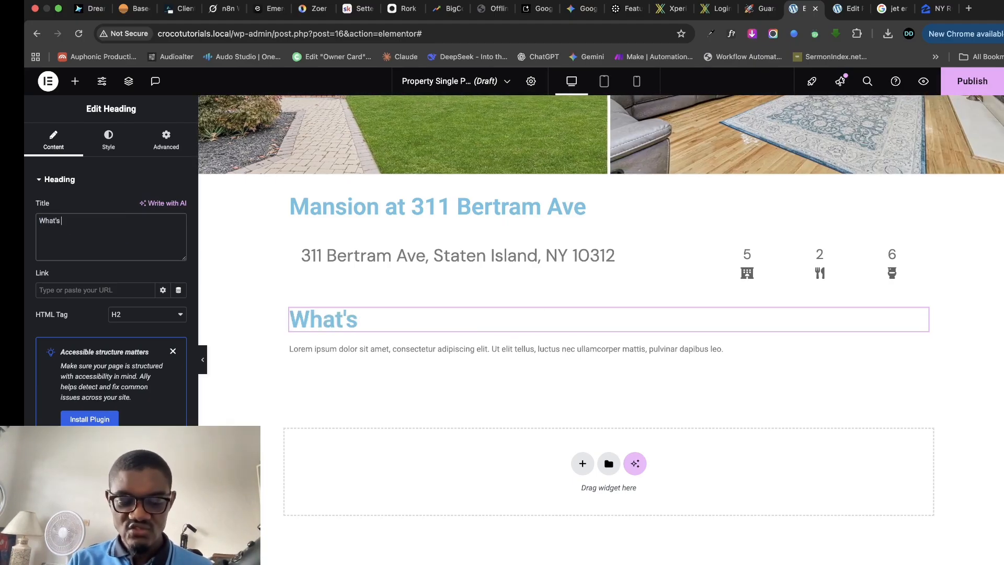
text( So Spec)
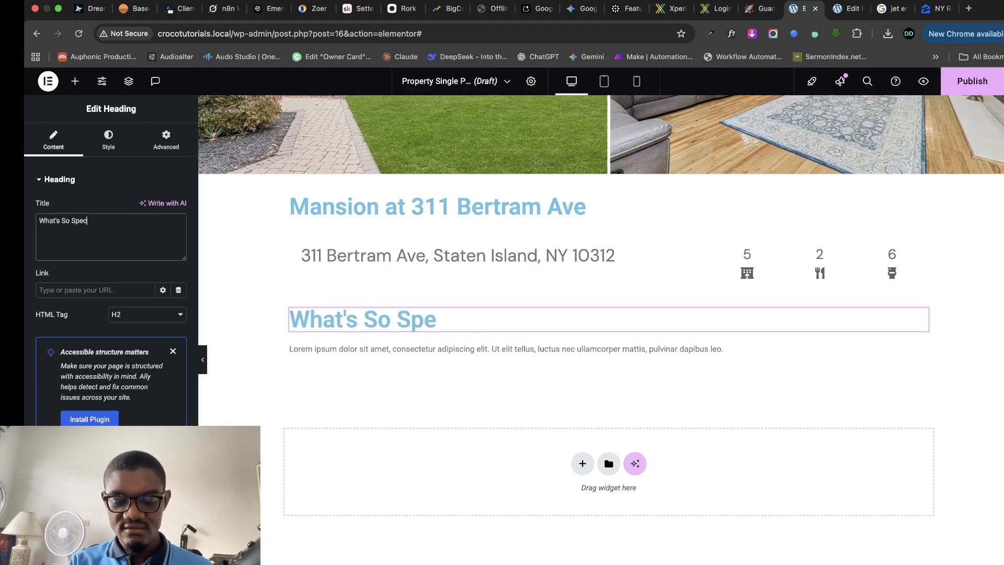
text(ial?)
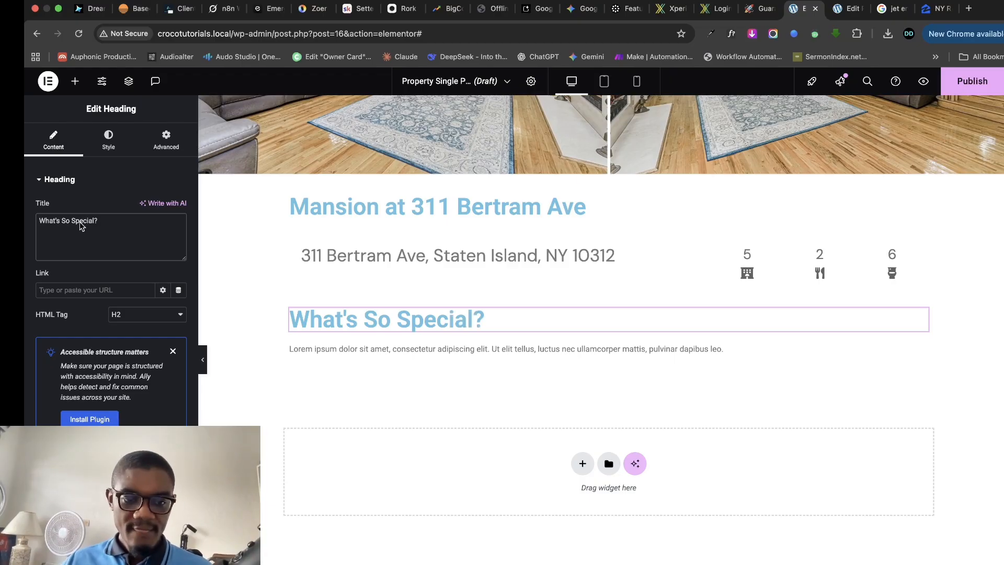
click(713, 351)
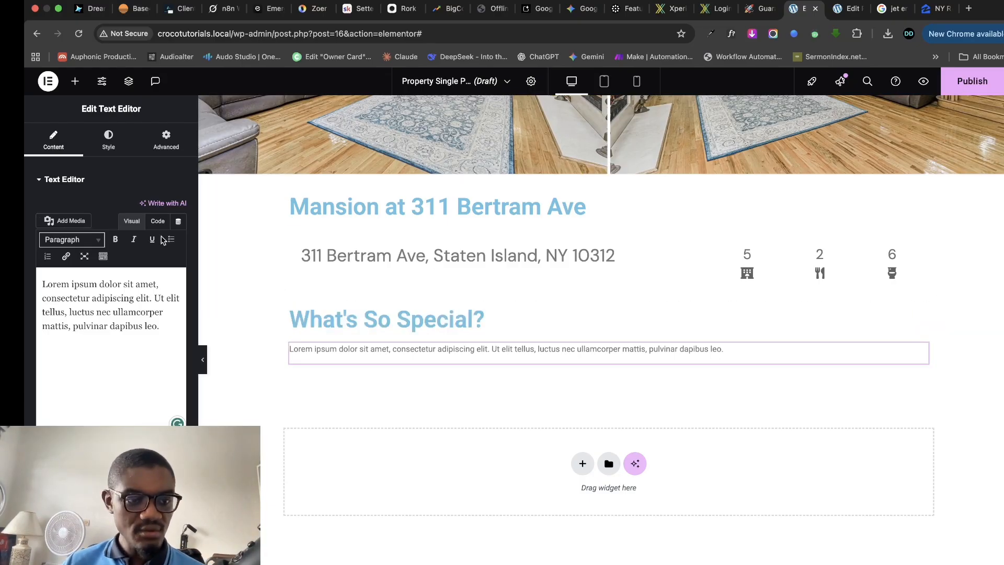
- Fill the paragraph with the property's Description via a JetEngine custom field tag
click(178, 221)
scroll(73, 359, down, 8)
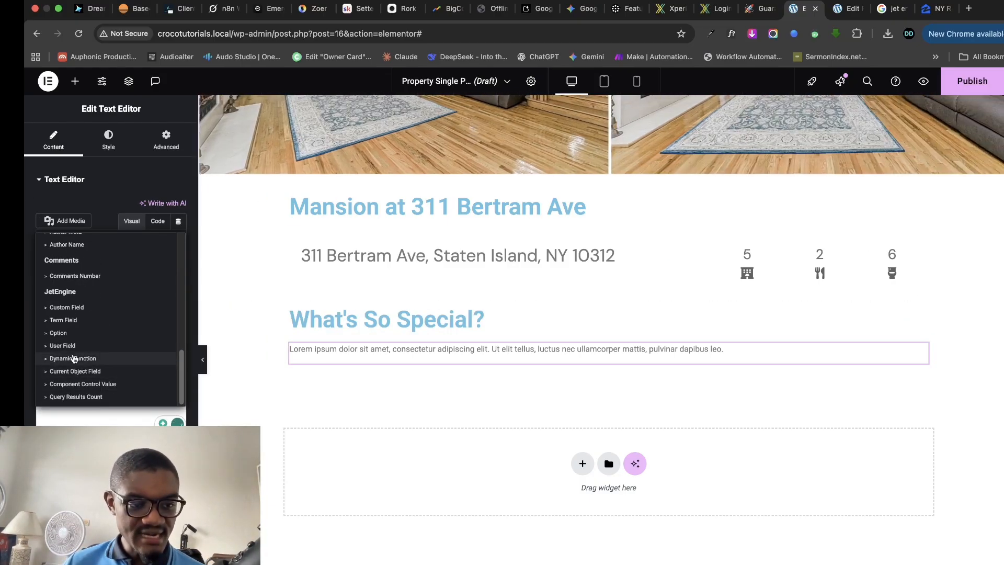
click(63, 307)
click(157, 273)
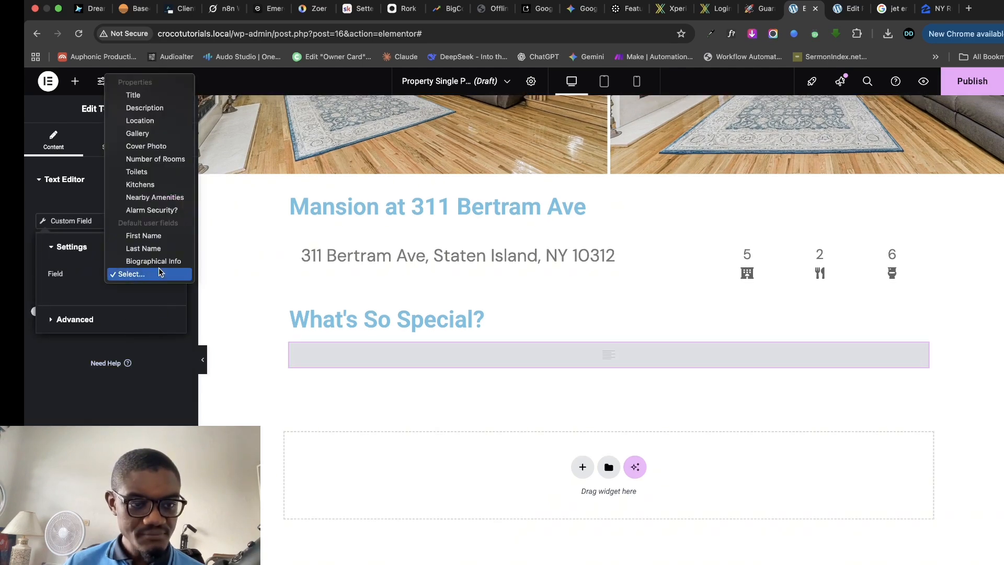
click(145, 107)
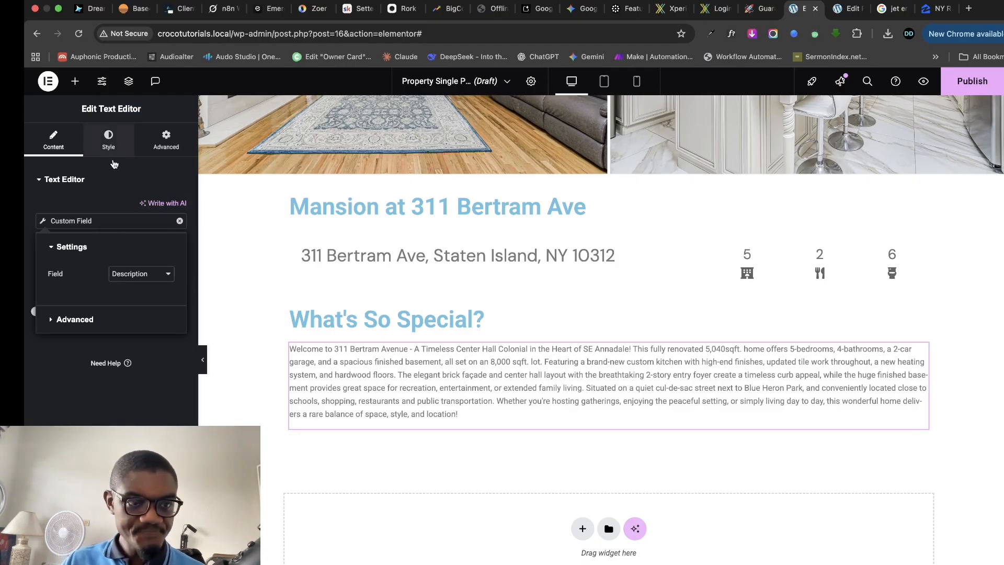
- Style the description in DM Sans 17 px, weight 300, with slightly higher line height
click(109, 141)
click(179, 240)
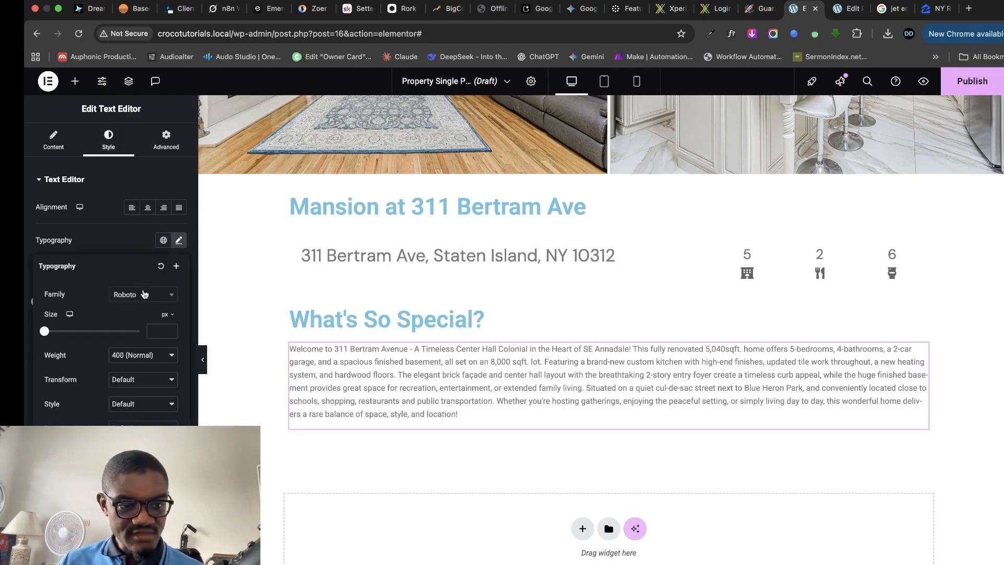
click(144, 294)
text(dm sans)
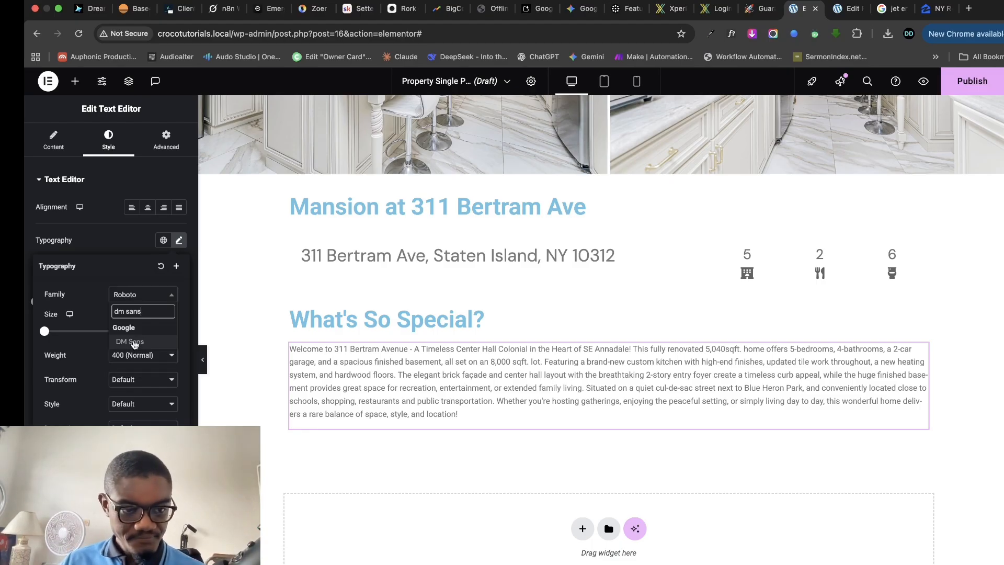
click(131, 341)
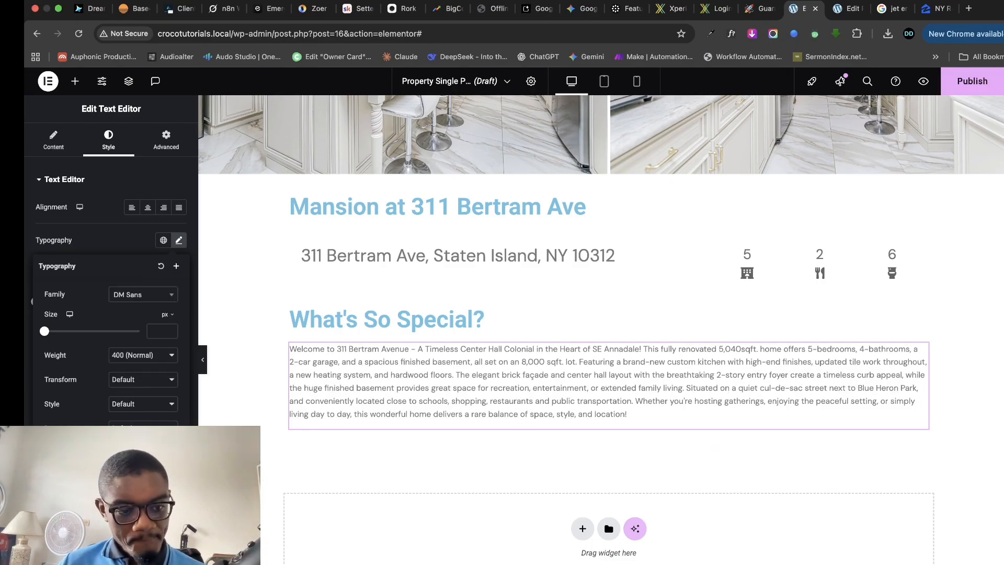
click(159, 336)
text(14)
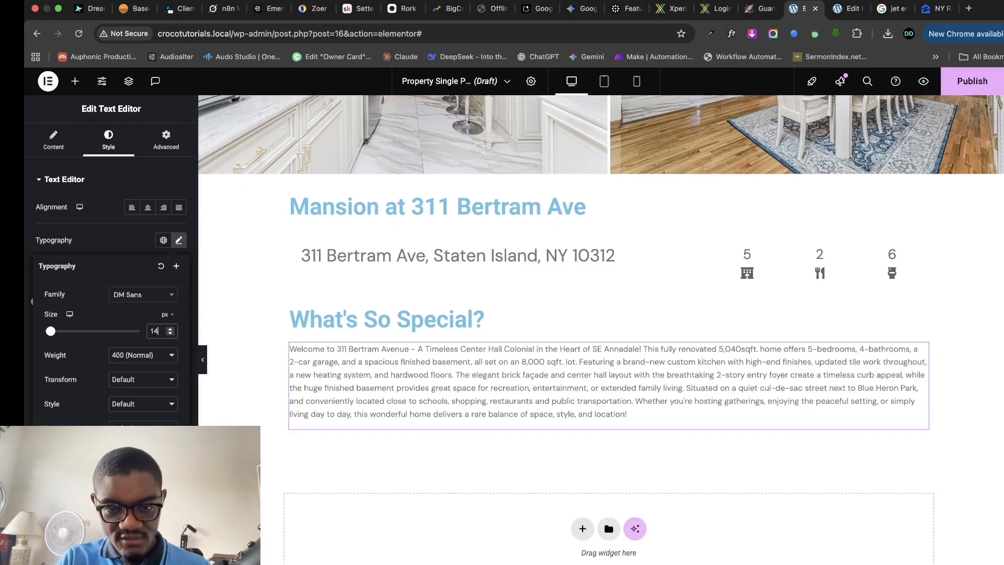
click(170, 329)
click(170, 330)
click(170, 331)
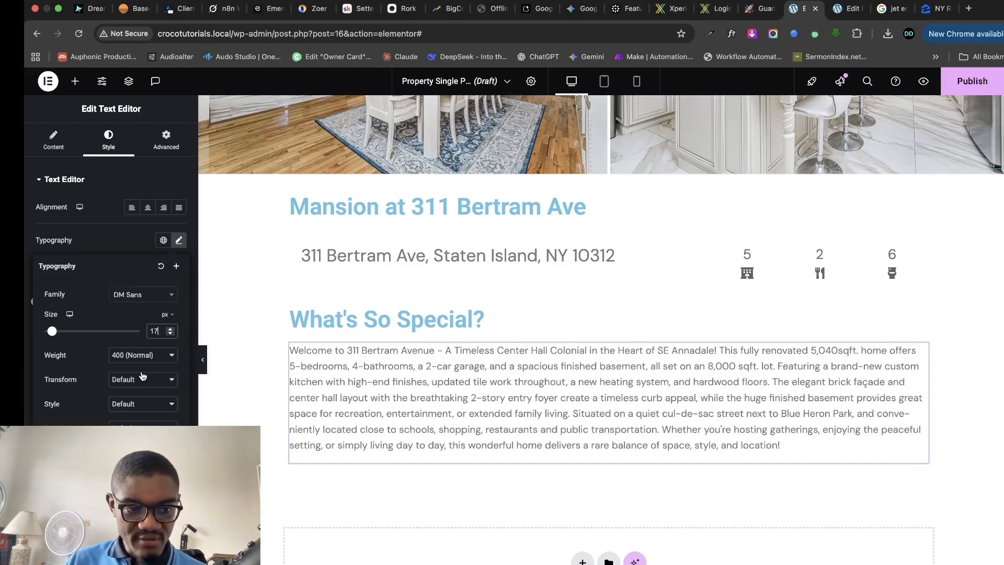
click(158, 364)
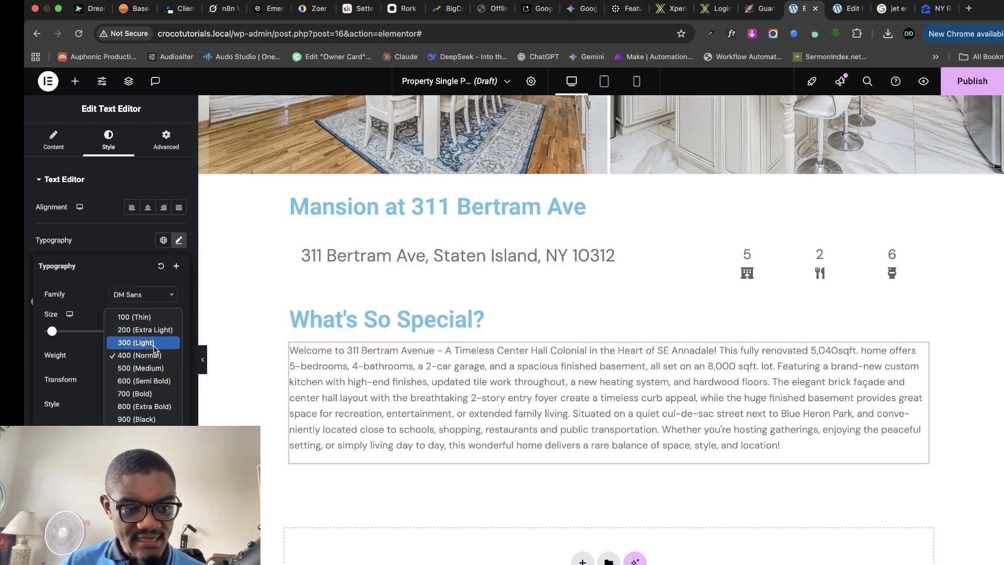
click(154, 344)
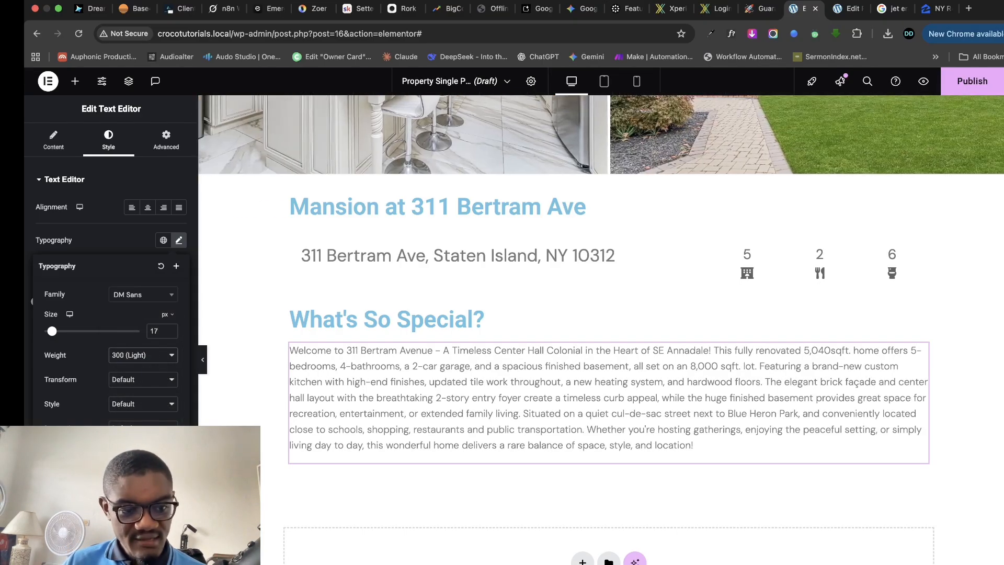
drag(45, 466, 60, 466)
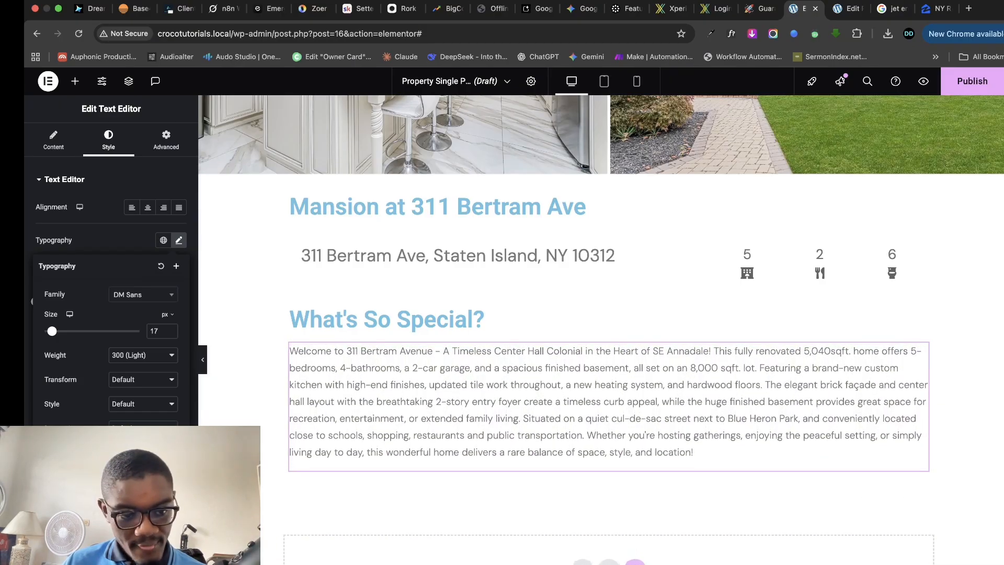
- Set the What's So Special? heading to DM Sans in slate grey
click(545, 314)
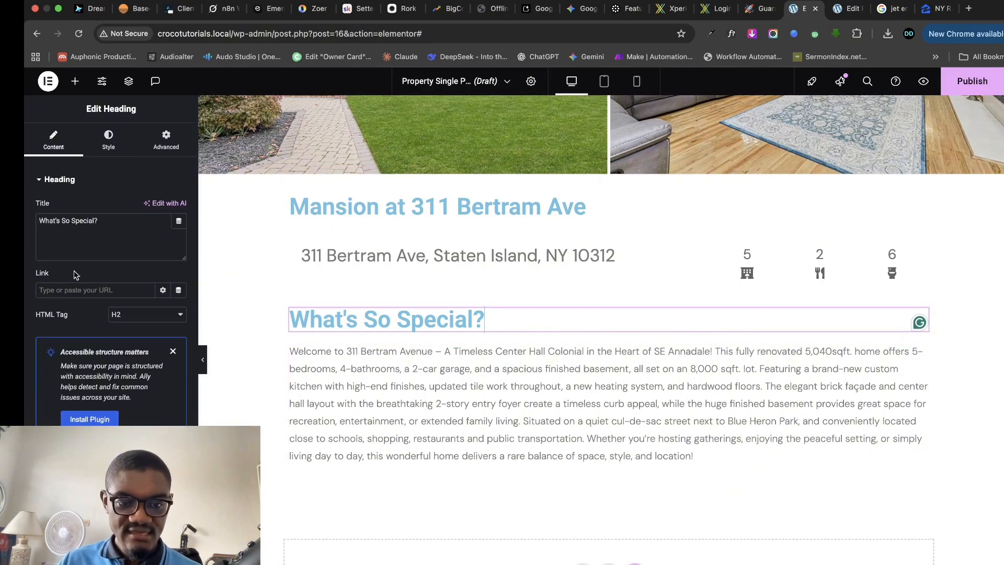
click(109, 140)
click(179, 240)
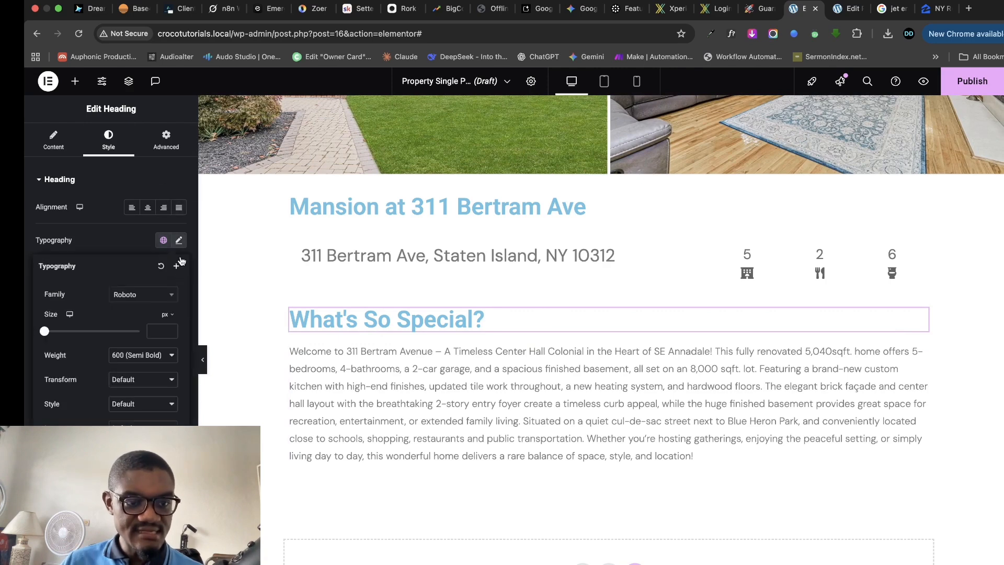
click(155, 296)
text(d)
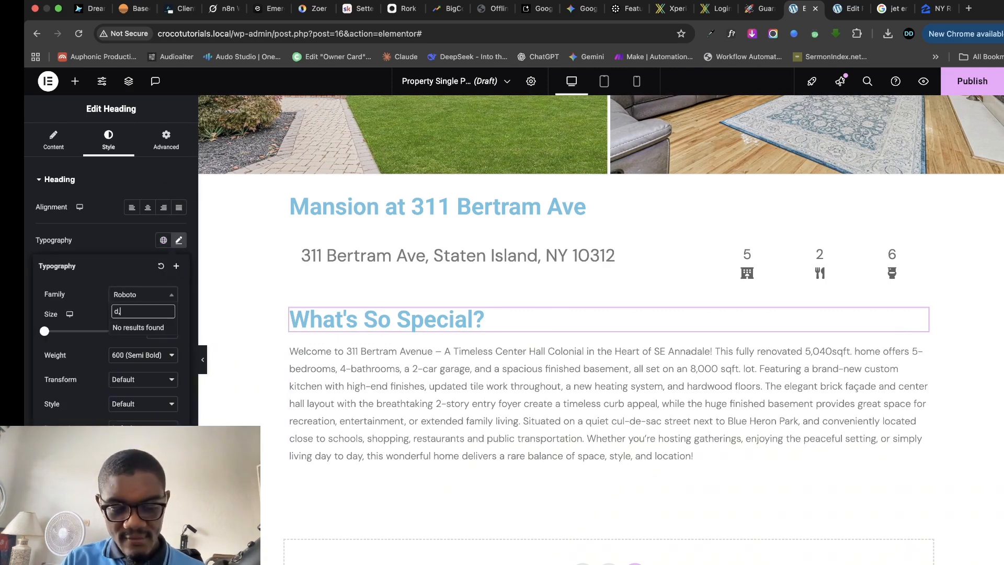
text(m sans)
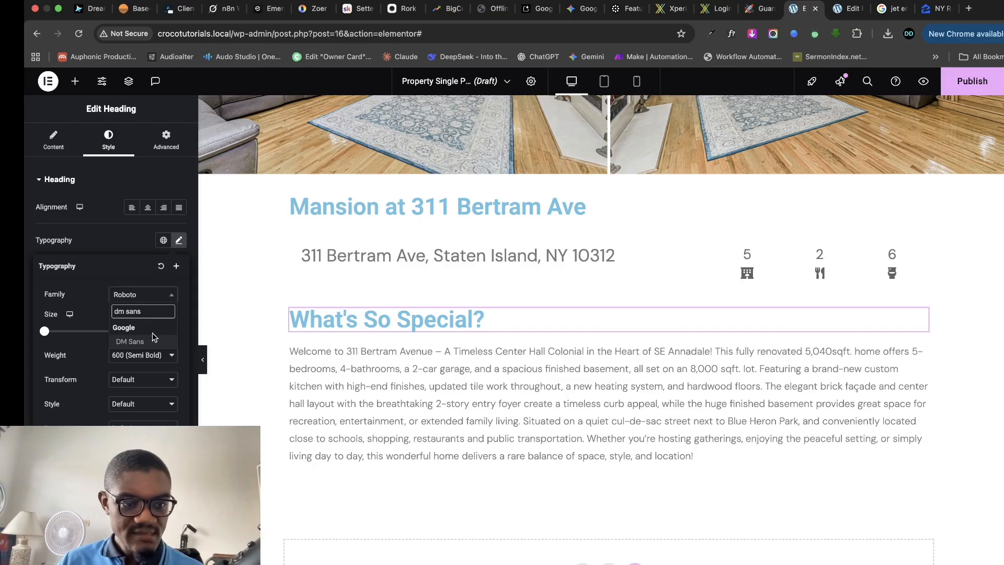
click(153, 341)
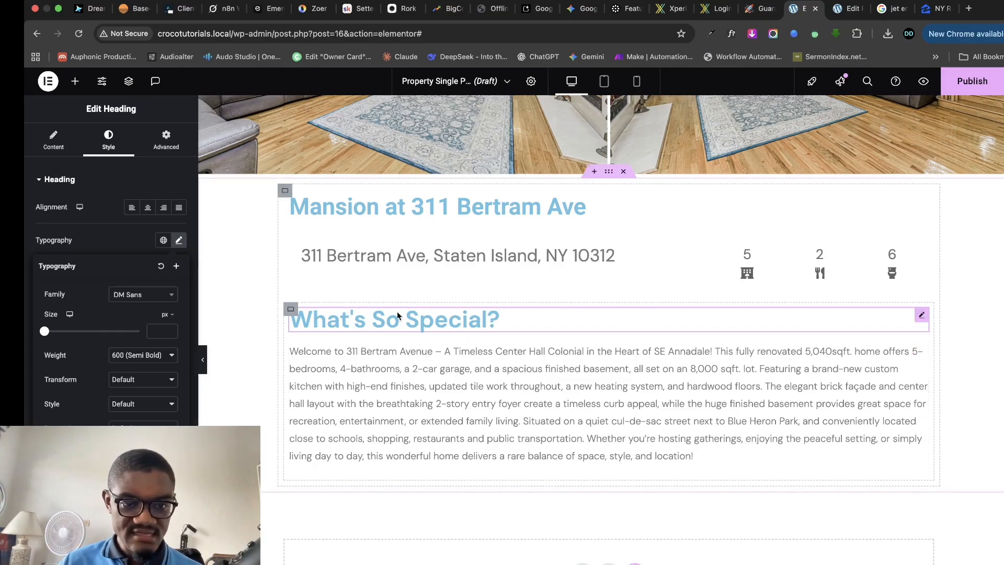
right_click(921, 314)
click(509, 314)
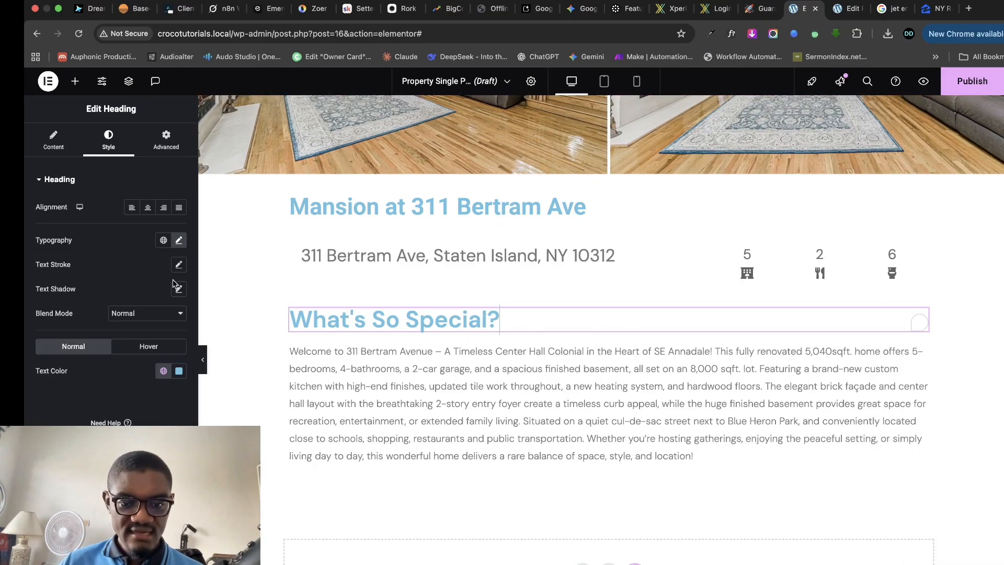
click(179, 371)
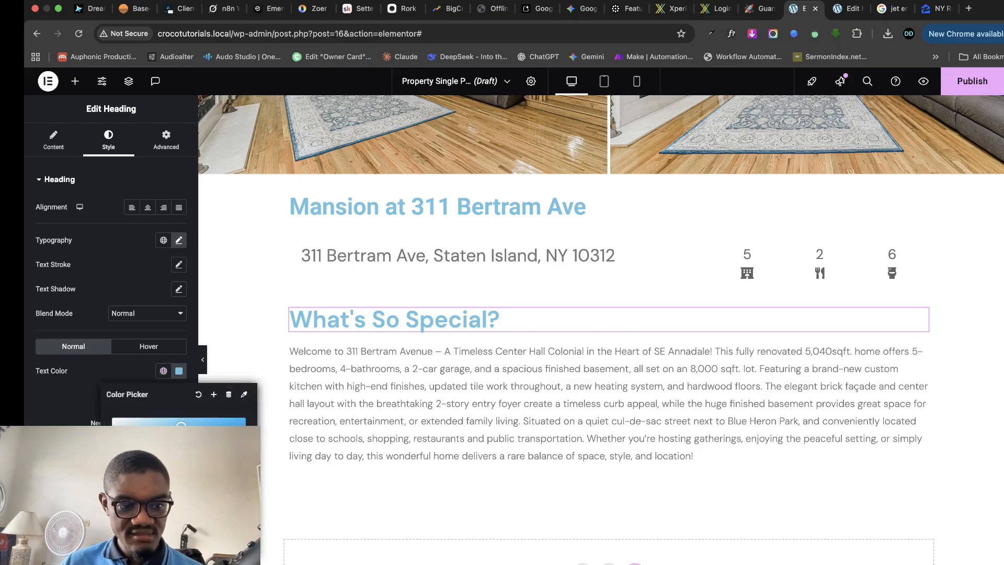
click(135, 460)
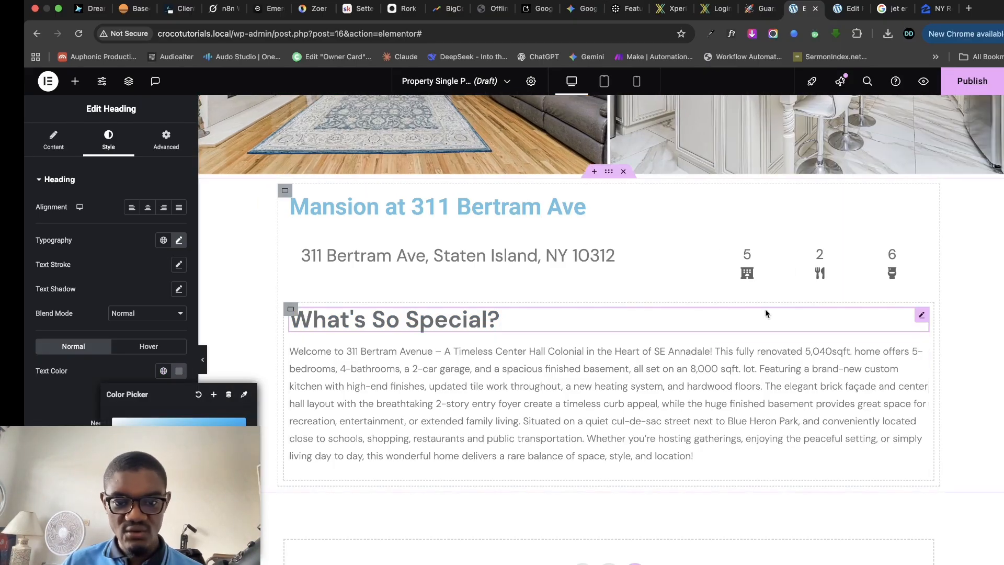
- Copy that heading's style and paste it onto the Mansion title heading
right_click(922, 320)
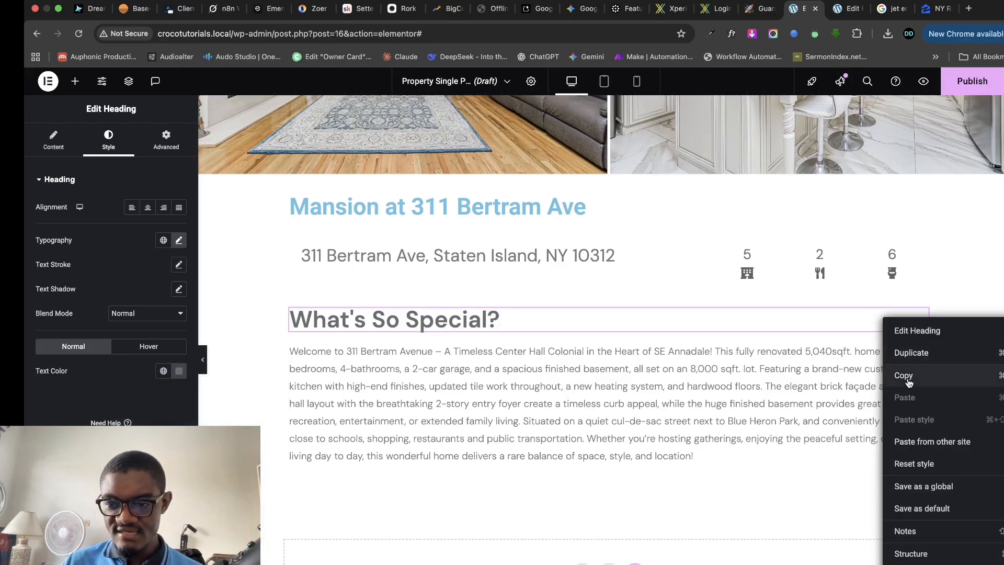
click(909, 383)
right_click(595, 209)
click(642, 312)
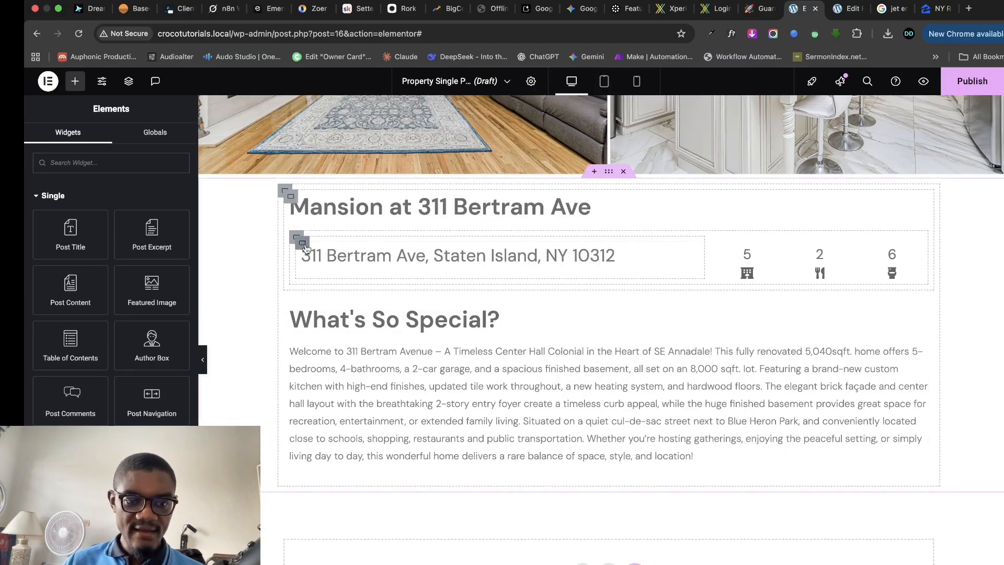
- Remove the padding around the address row and centre its items vertically
click(305, 244)
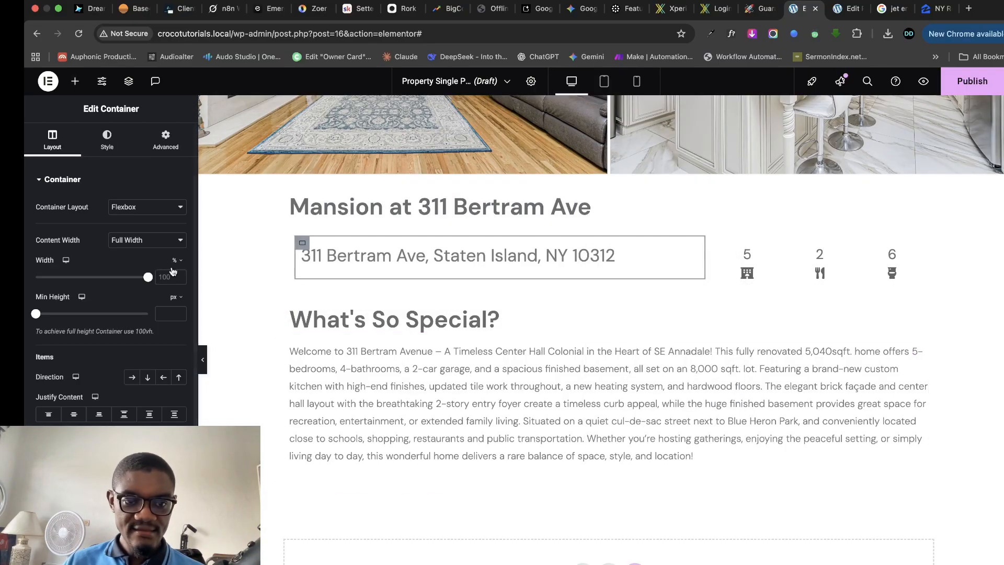
click(164, 152)
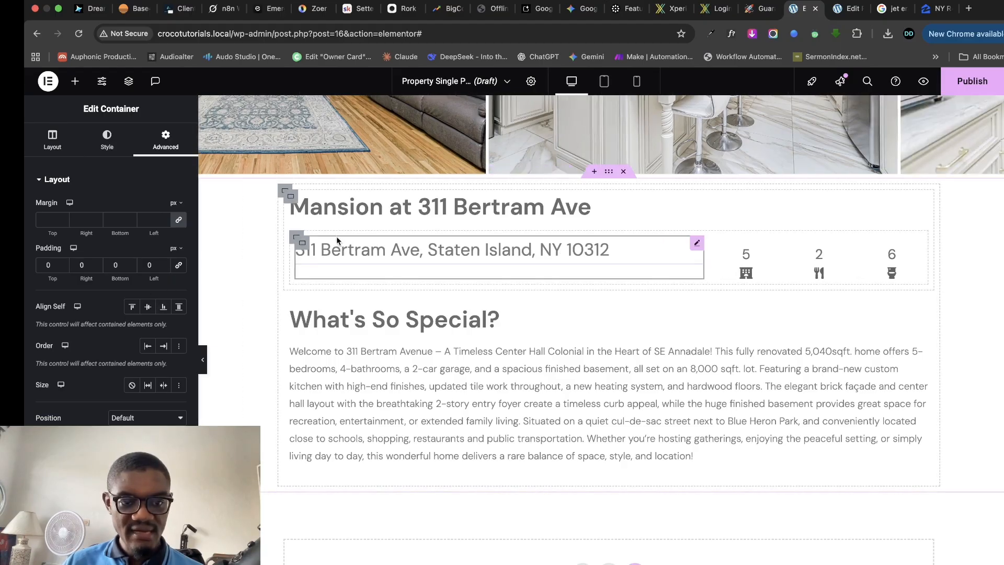
click(297, 237)
click(165, 140)
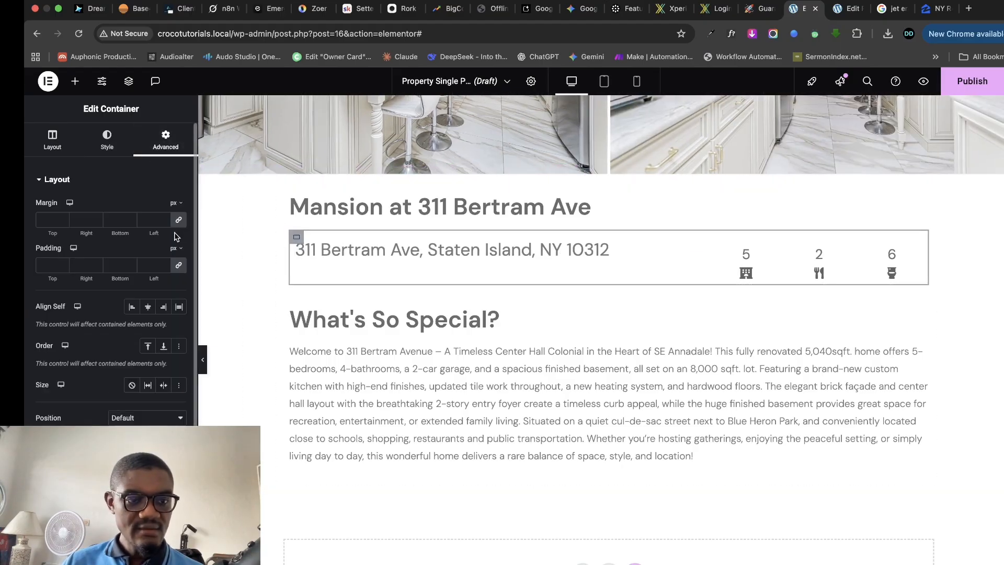
click(178, 265)
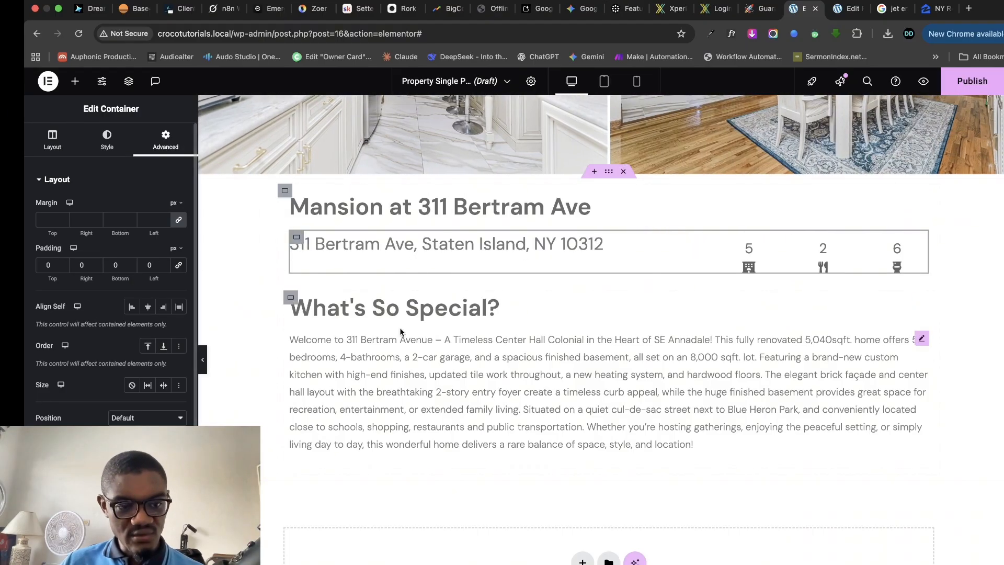
scroll(56, 191, down, 1)
click(52, 139)
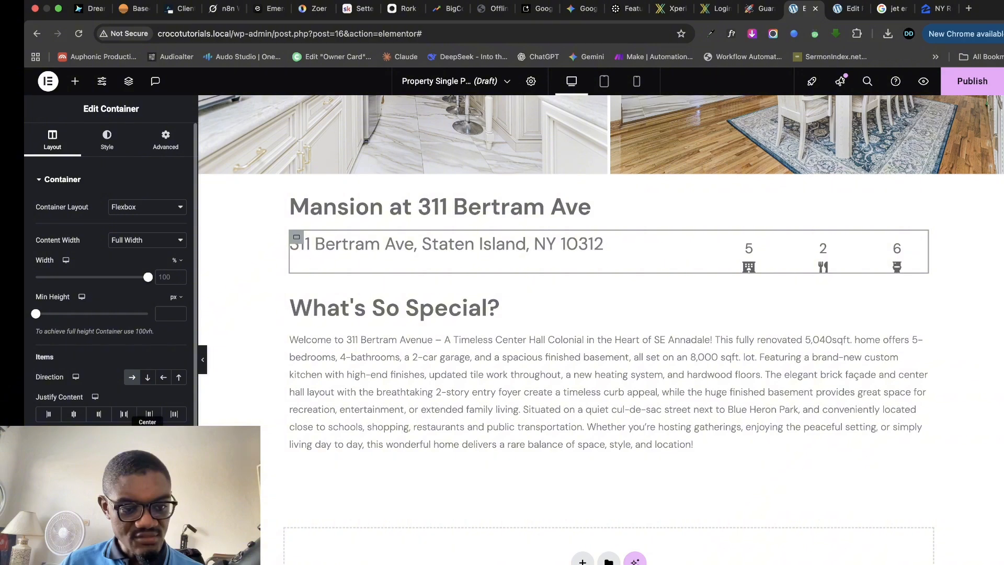
click(148, 437)
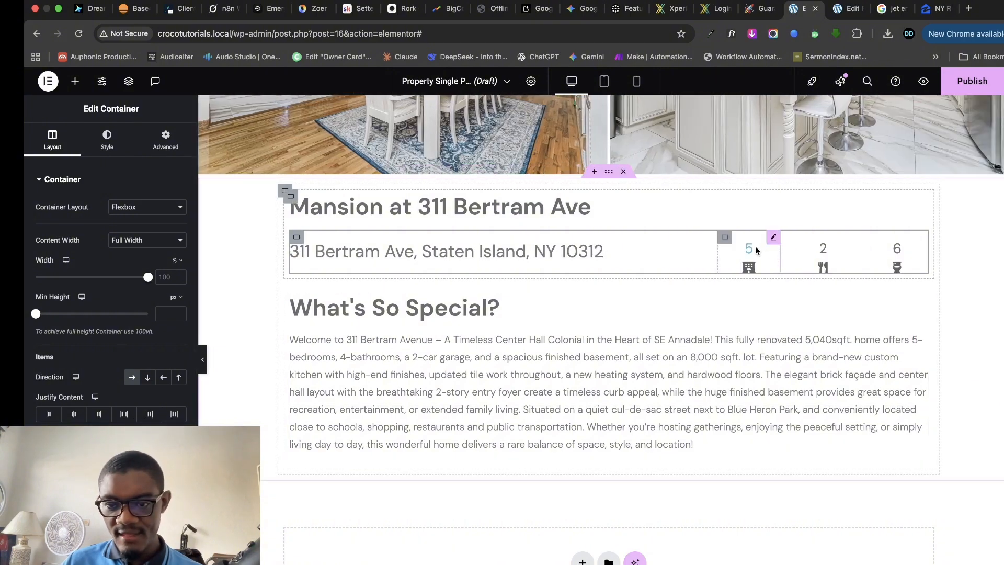
click(728, 240)
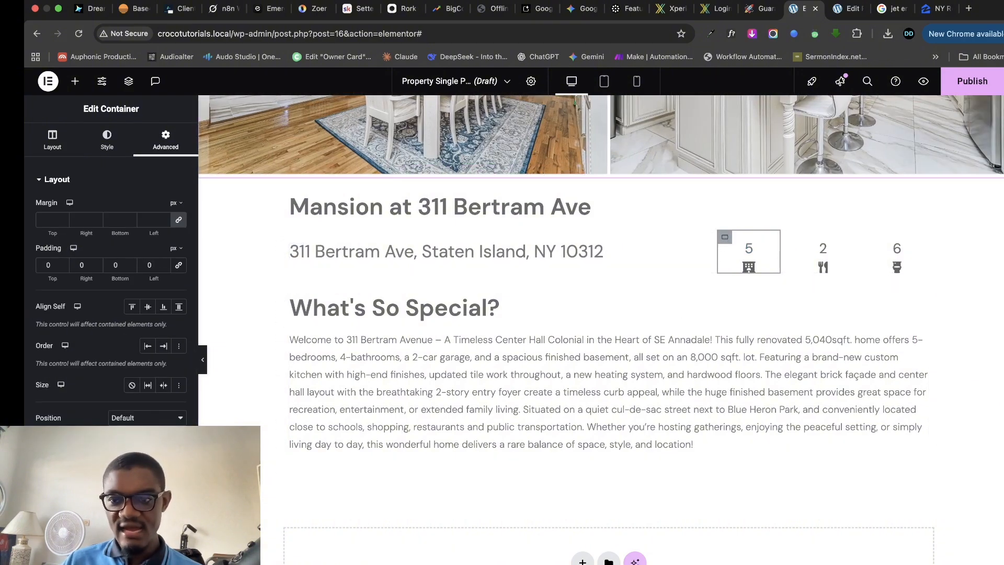
- Cancel publishing for now and review the map on the Zillow listing page
click(973, 81)
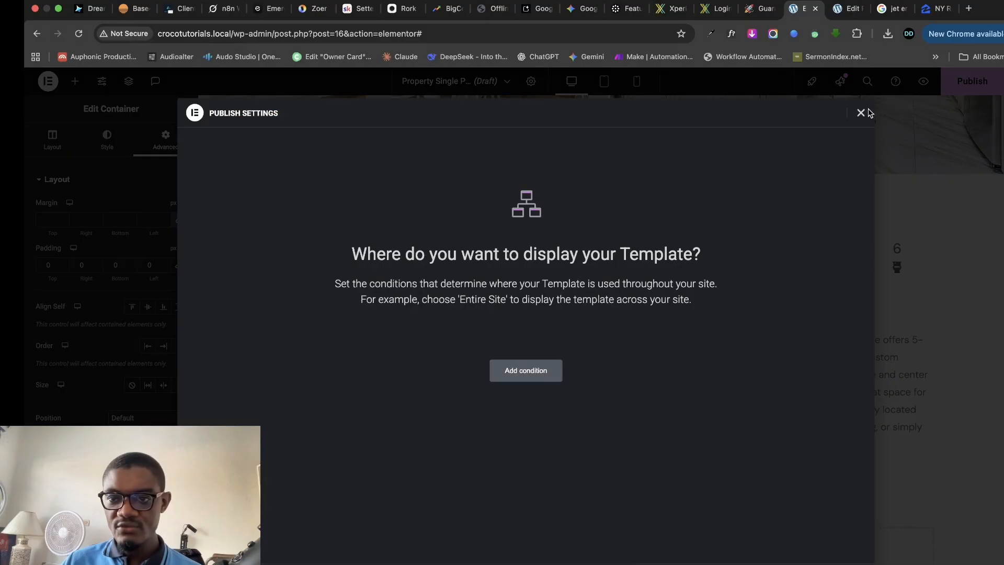
click(862, 113)
click(937, 9)
scroll(398, 389, down, 7)
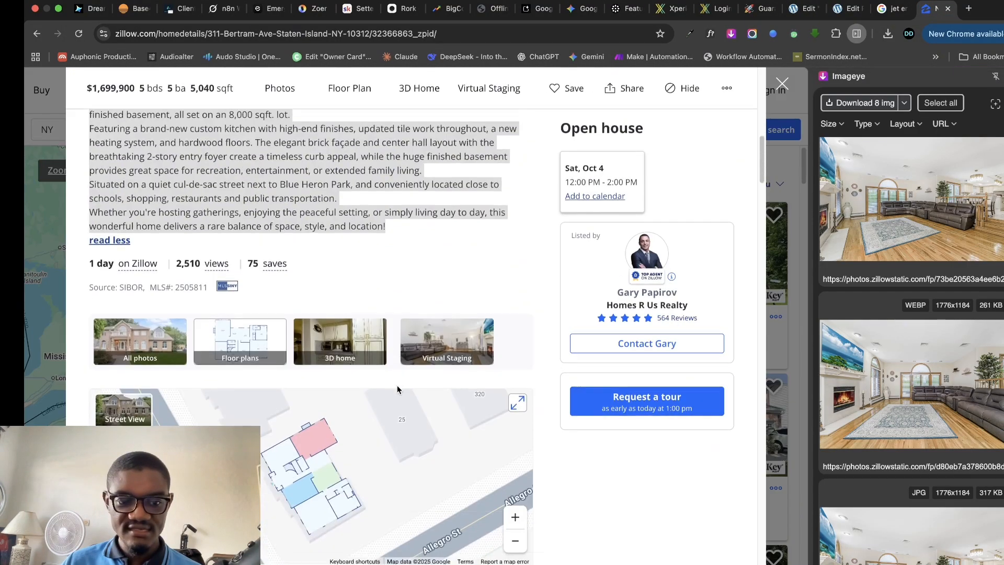
scroll(398, 388, down, 2)
scroll(220, 302, down, 7)
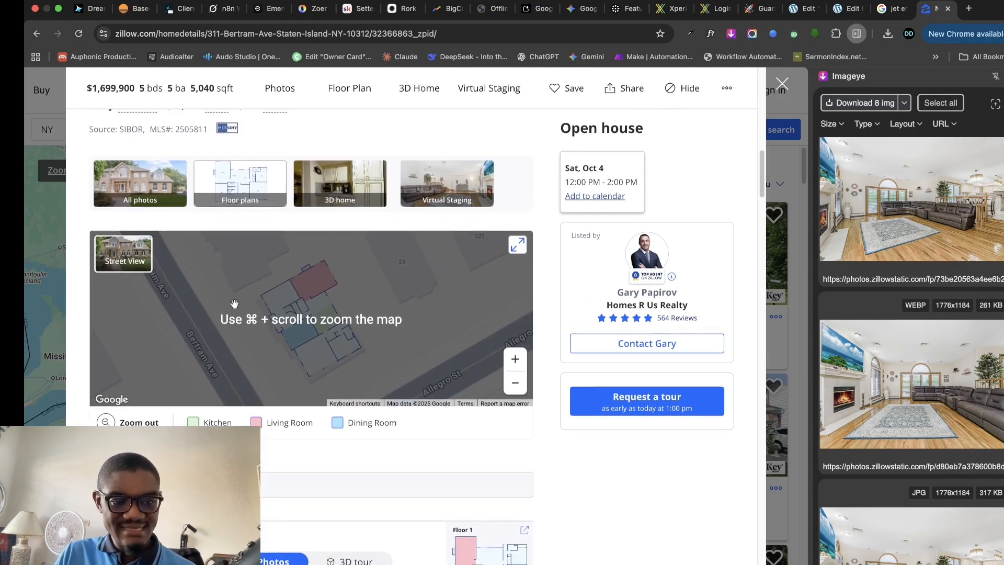
scroll(233, 305, up, 6)
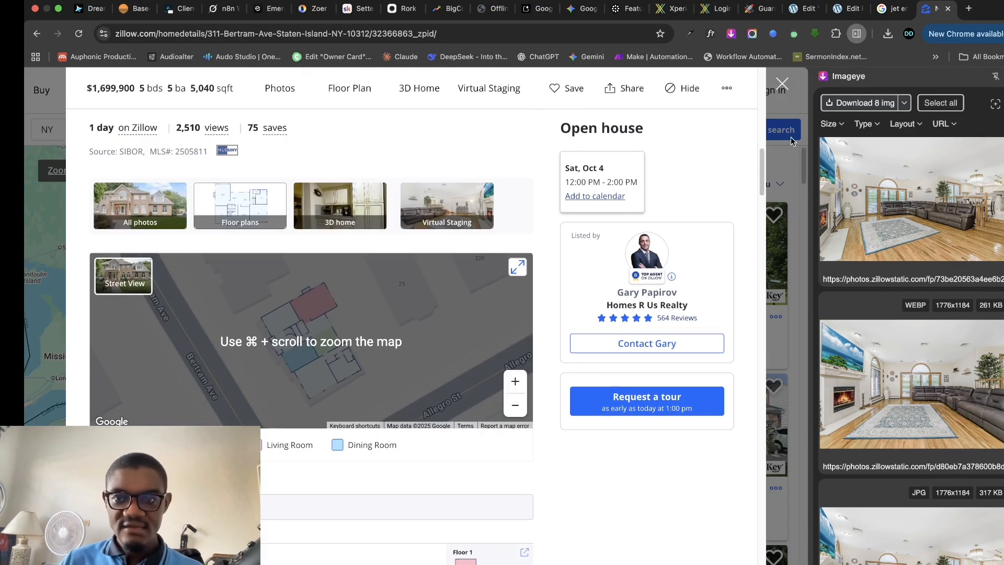
click(847, 9)
- Duplicate the What's So Special? section and delete the copy's description text
click(803, 9)
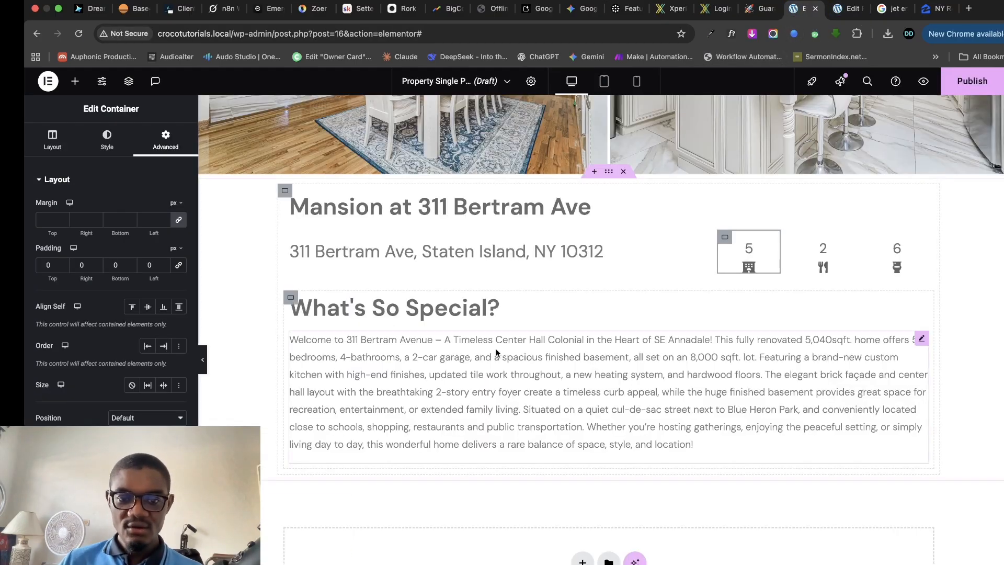
scroll(502, 353, up, 2)
scroll(518, 345, down, 4)
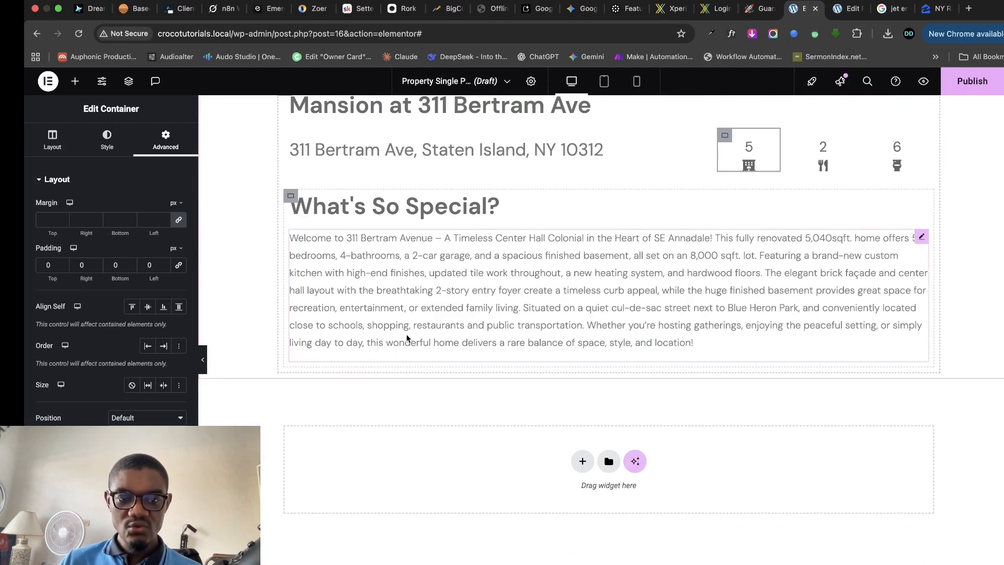
click(291, 195)
right_click(292, 195)
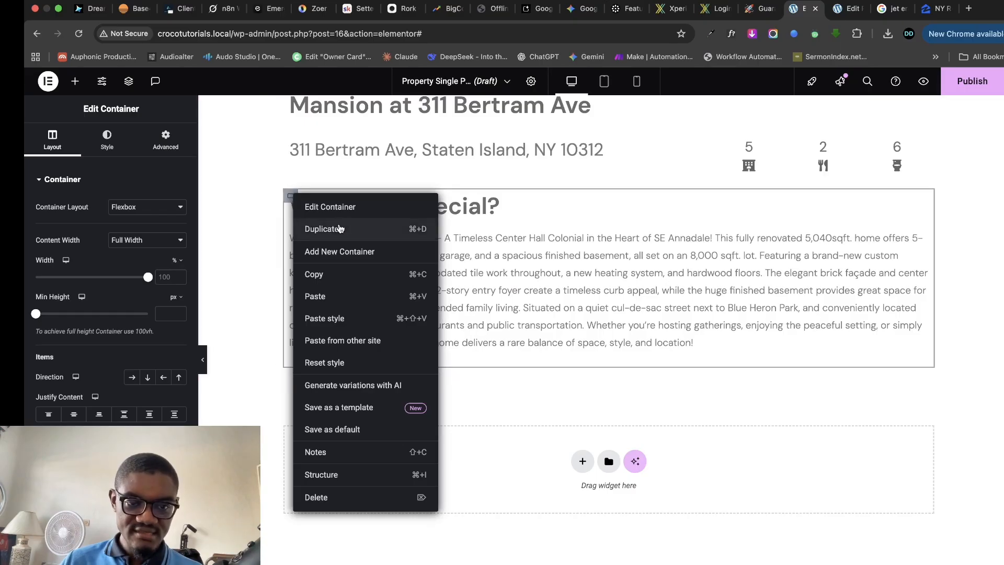
click(324, 229)
right_click(922, 431)
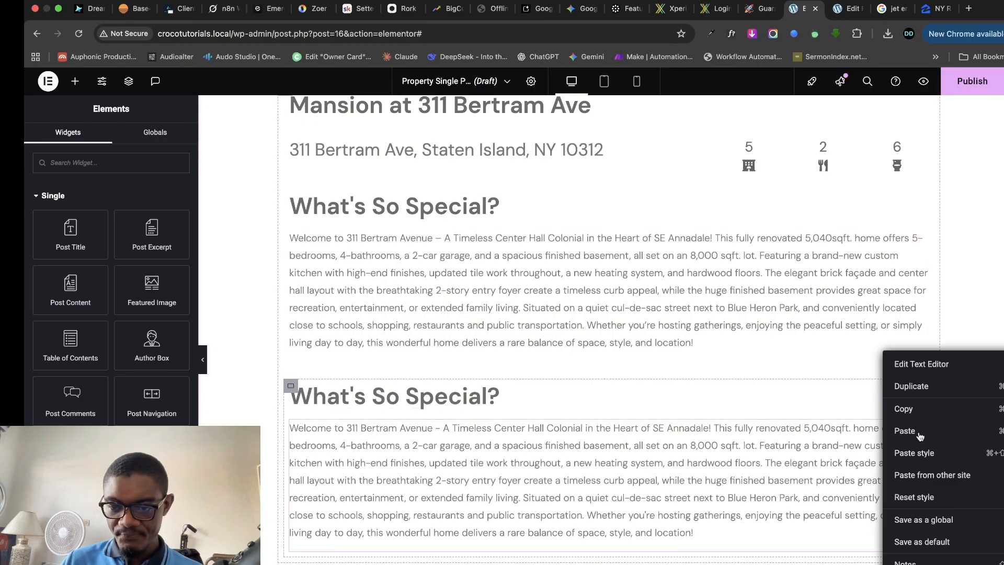
key(Delete)
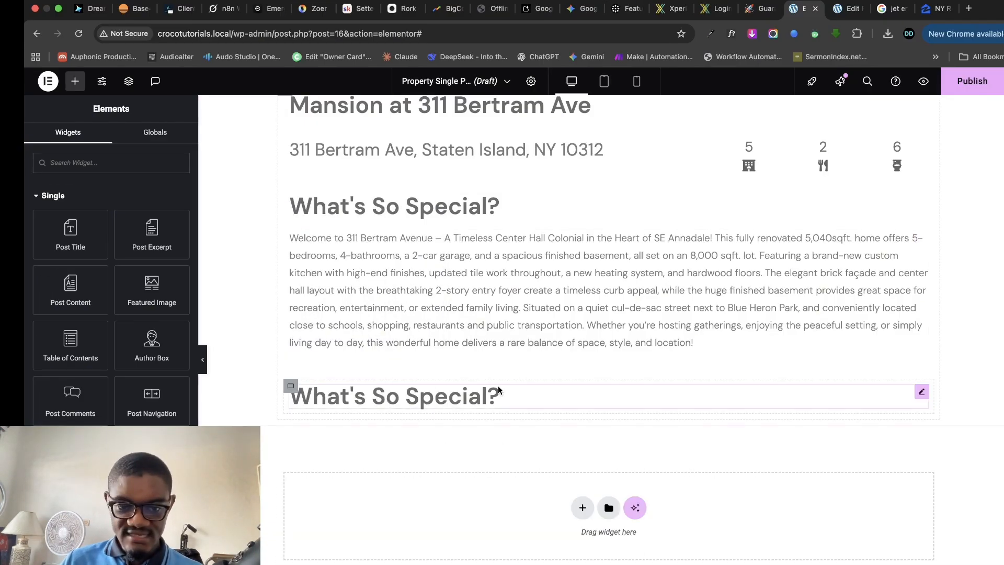
click(588, 395)
- Retitle the copied heading 'Location' and shrink its font size to 26
double_click(86, 220)
triple_click(87, 220)
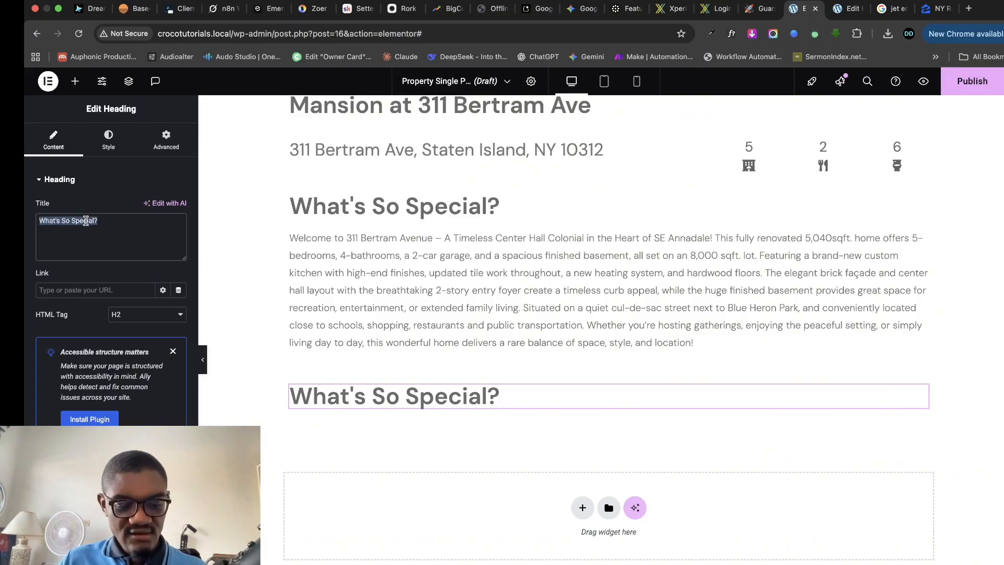
text(Loca)
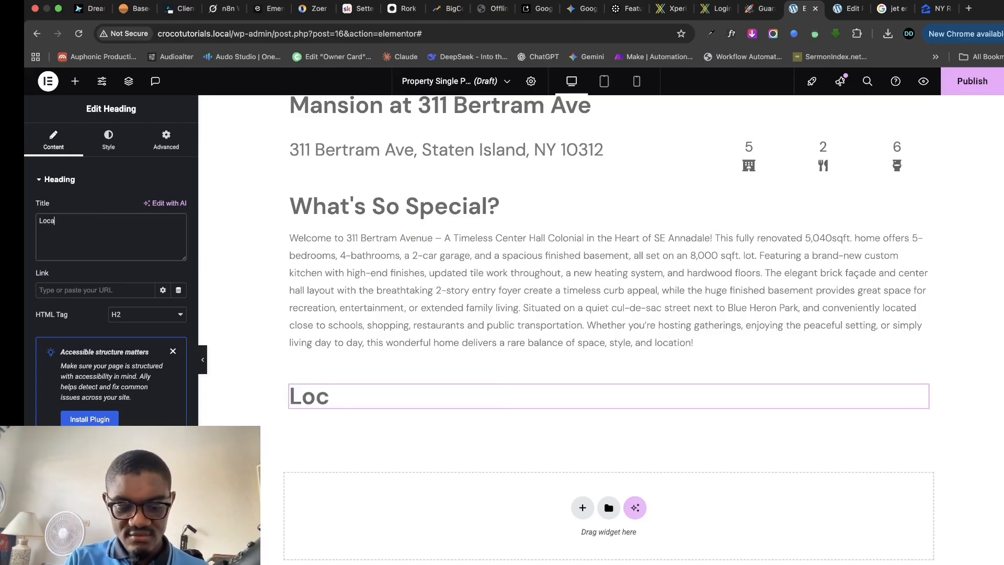
text(tion)
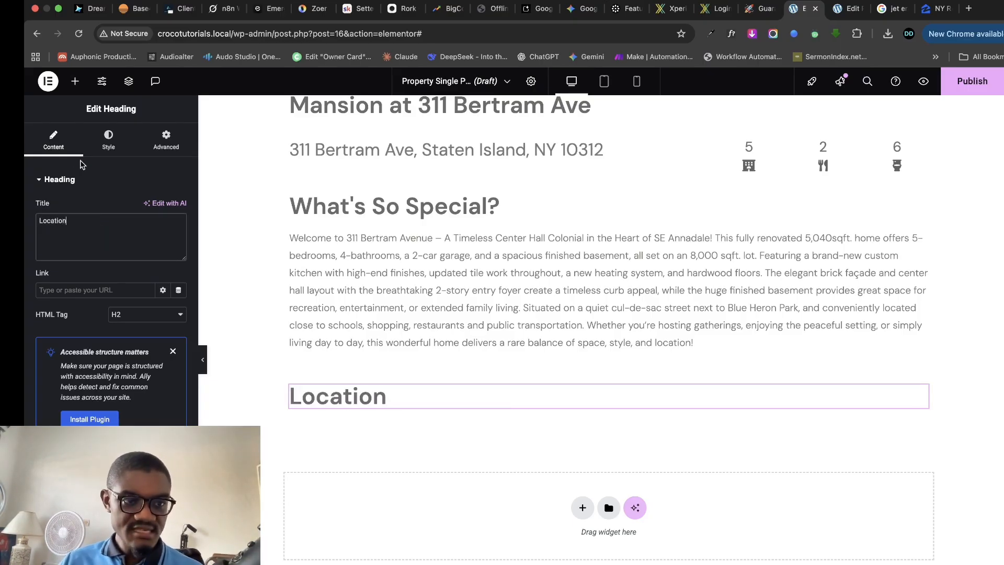
click(108, 149)
click(178, 240)
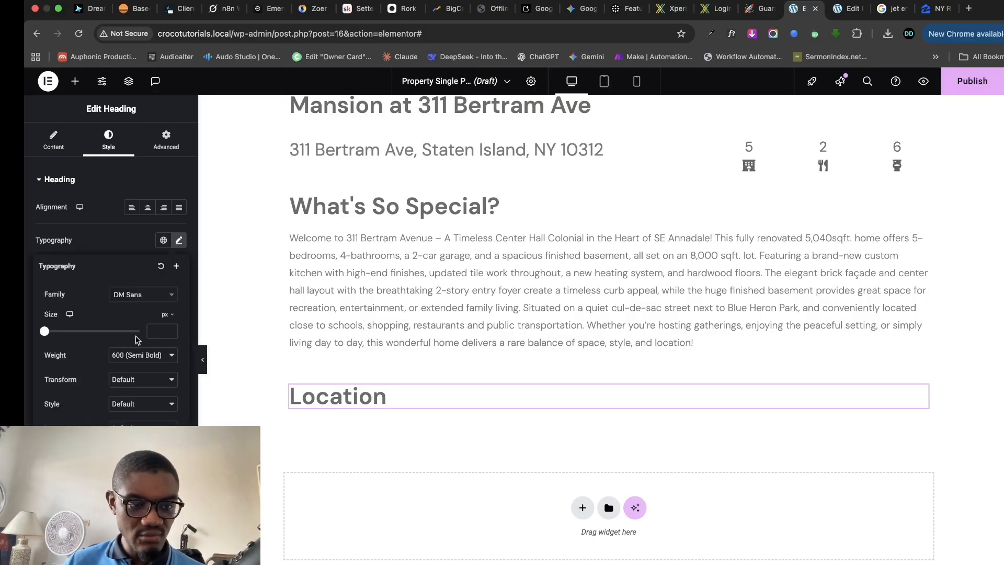
drag(45, 333, 57, 335)
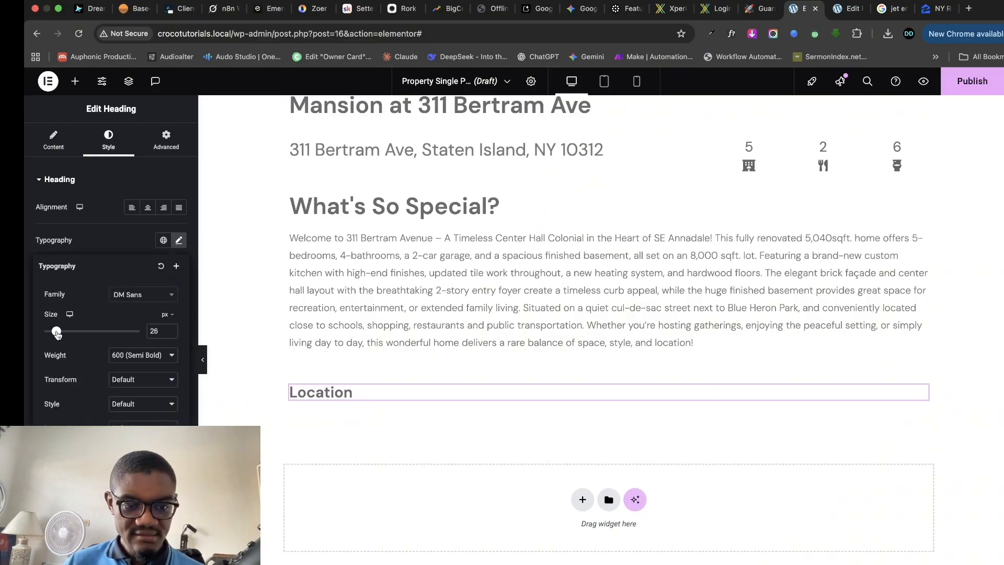
click(75, 81)
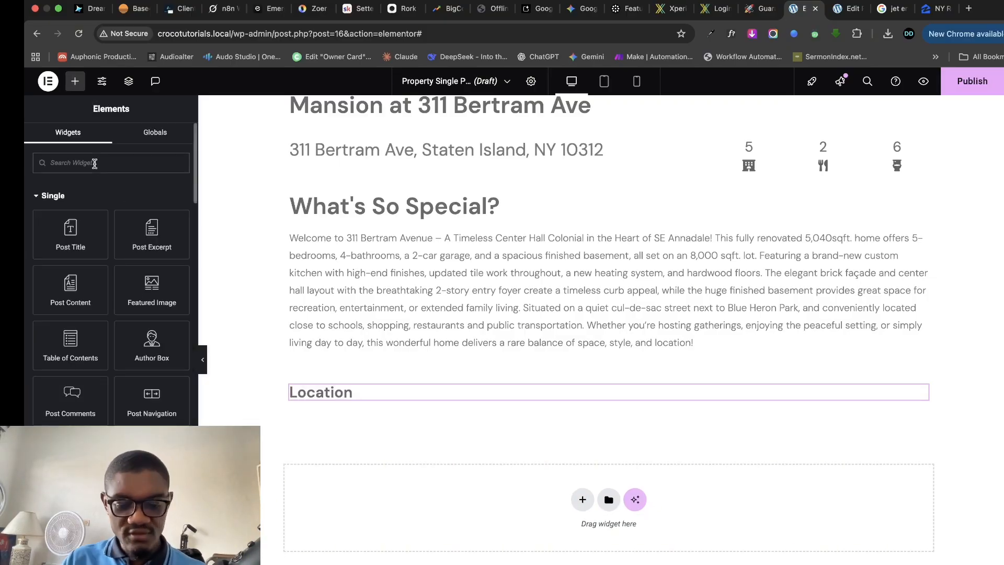
- Search widgets for 'map' and place a Google Maps widget beneath the Location heading
click(95, 164)
text(map)
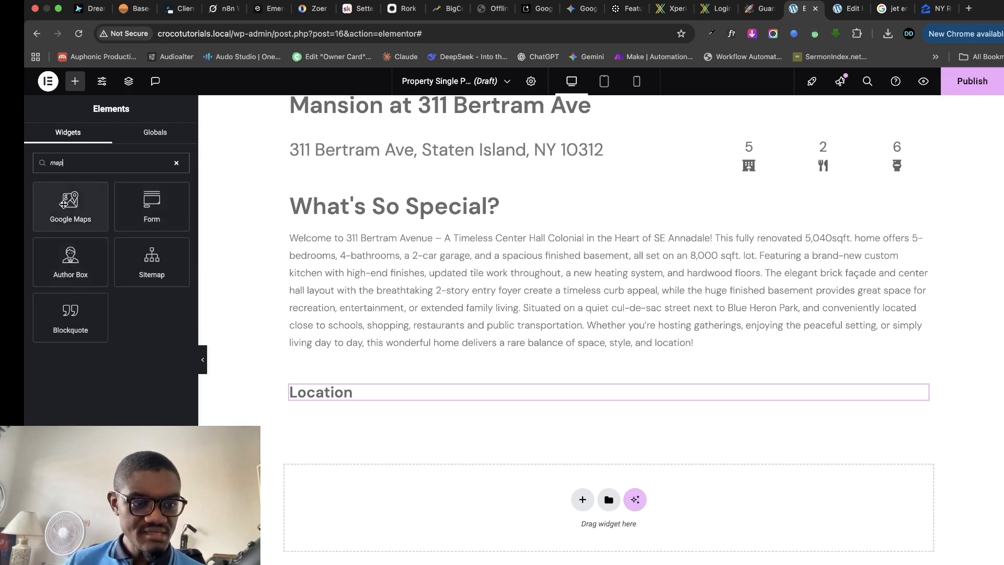
drag(63, 204, 416, 406)
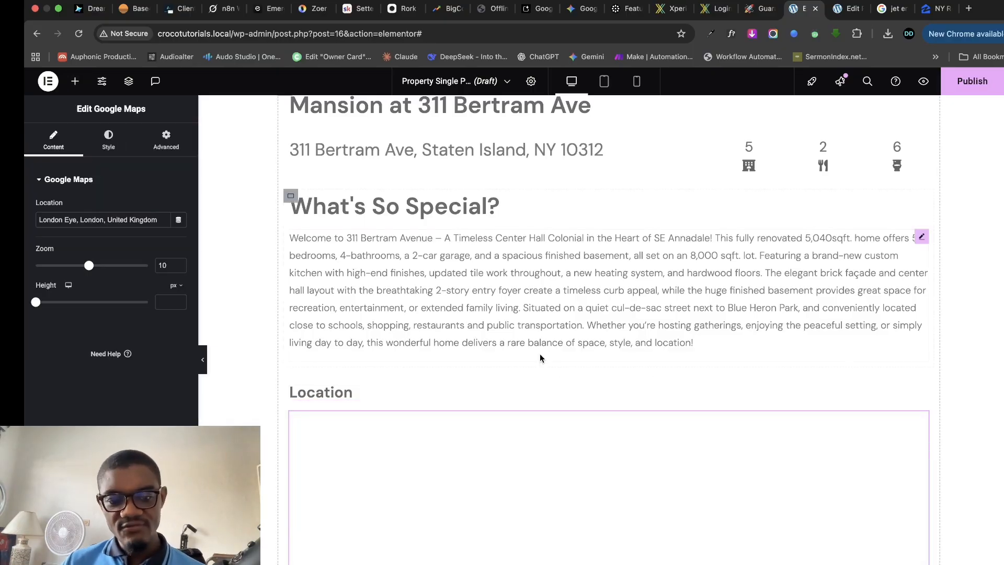
scroll(576, 327, down, 1)
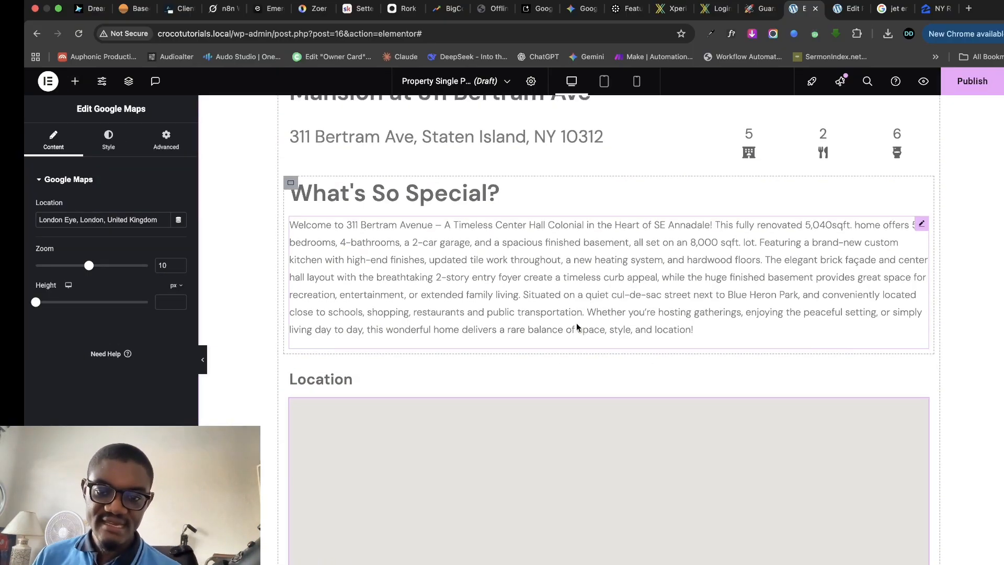
scroll(558, 318, up, 1)
scroll(618, 362, down, 2)
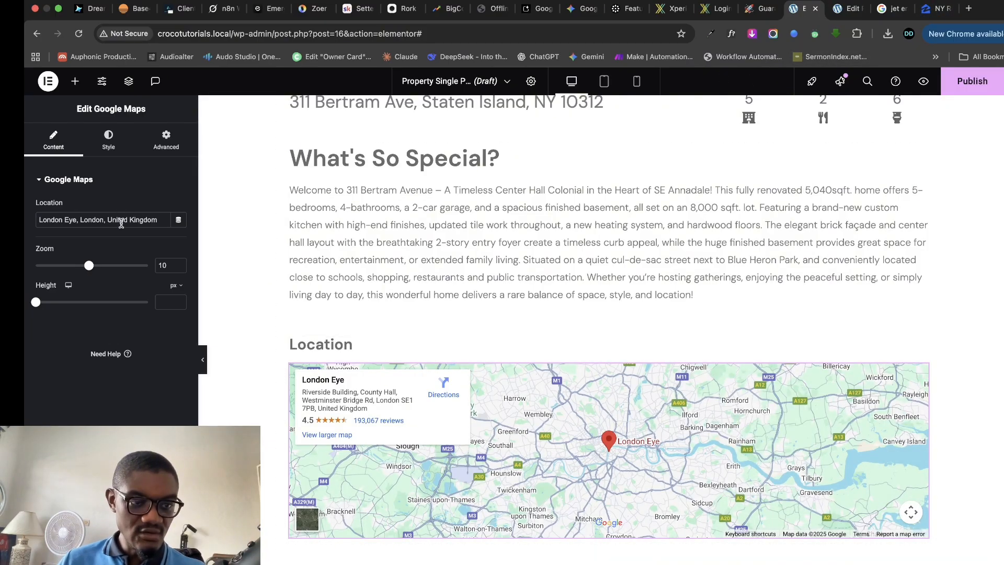
click(117, 220)
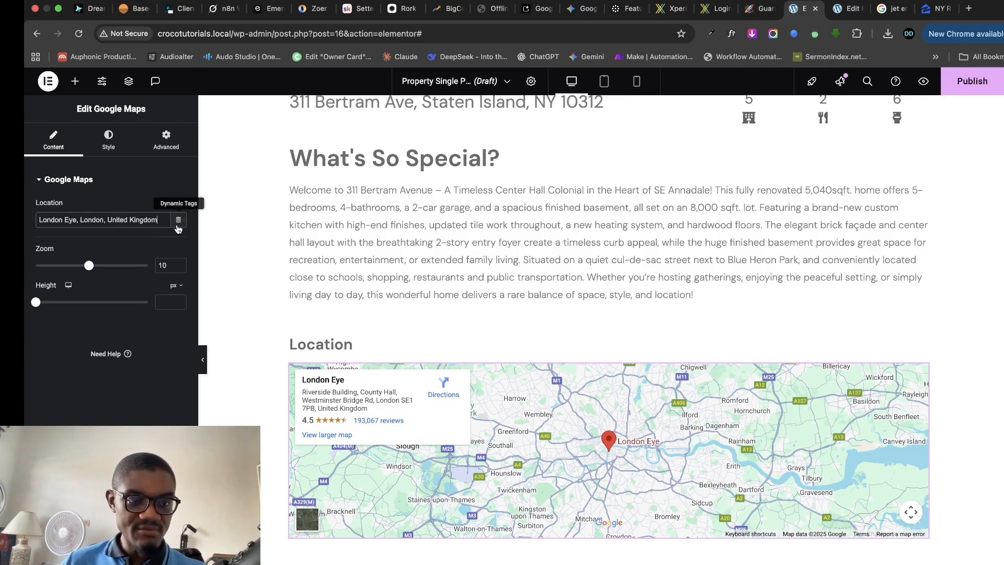
click(179, 222)
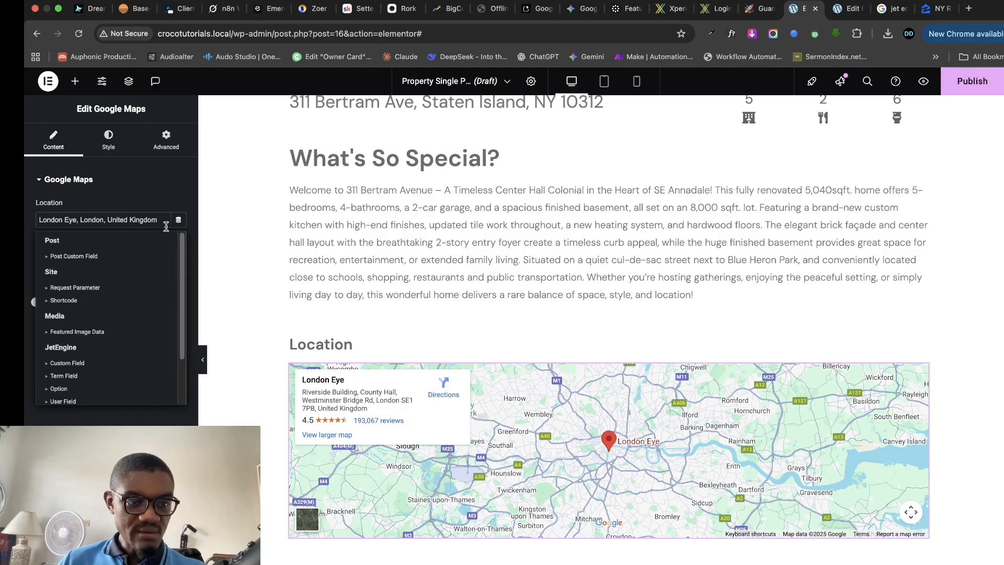
scroll(102, 340, down, 2)
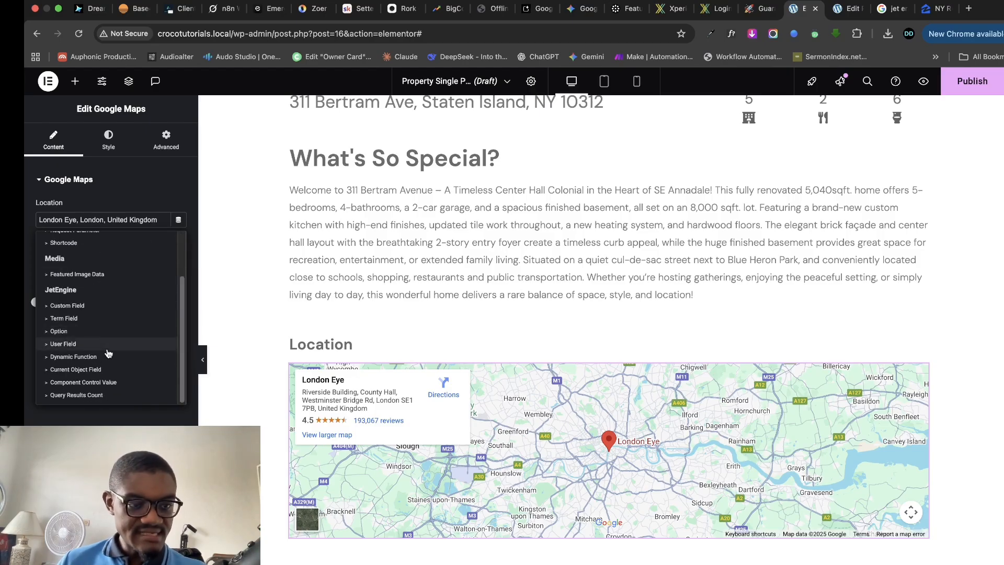
click(68, 305)
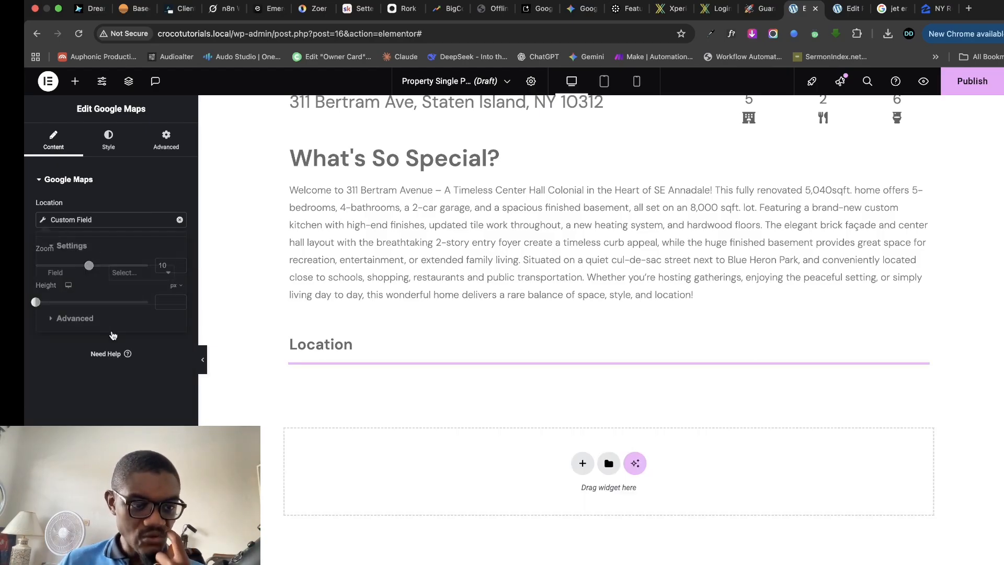
click(149, 274)
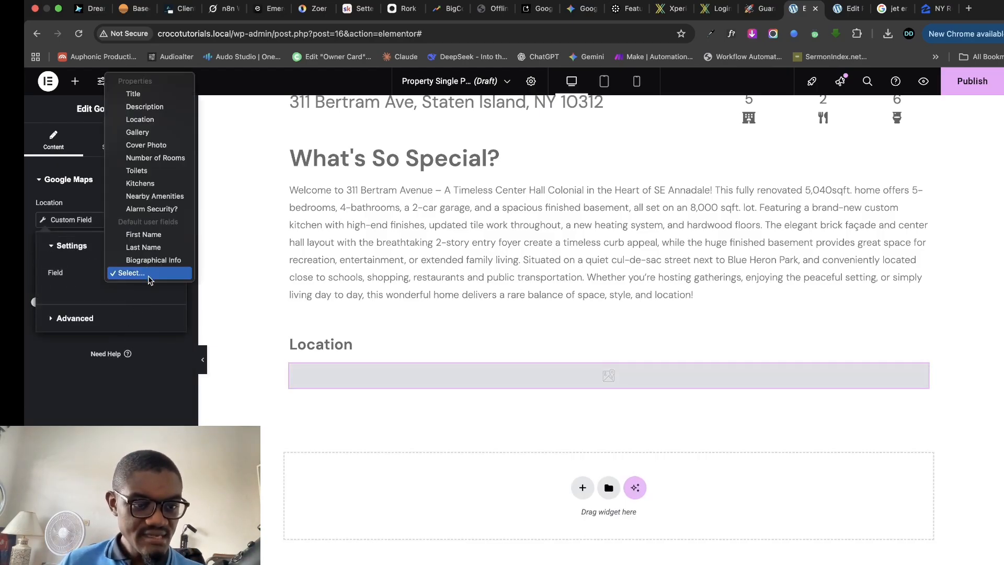
click(150, 122)
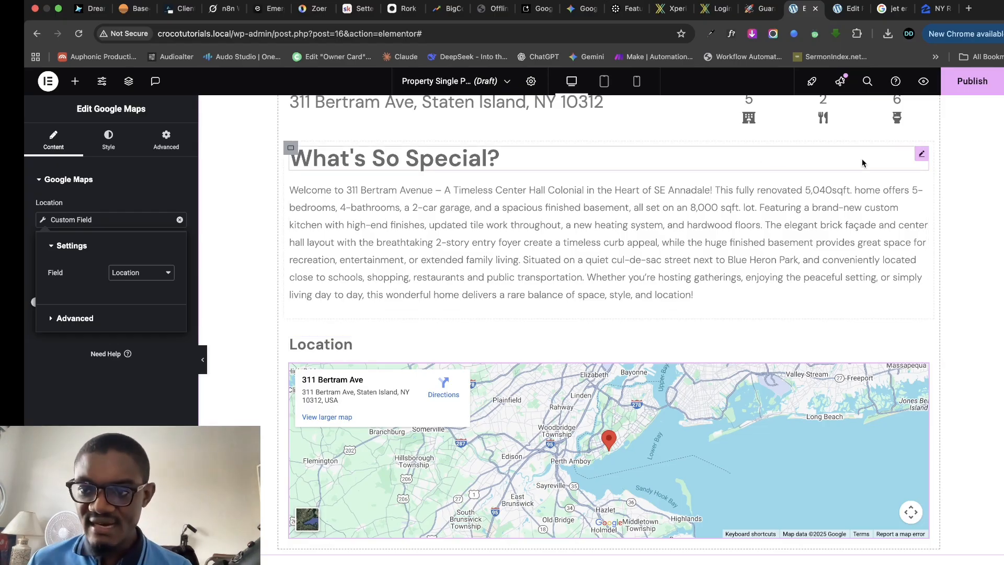
click(847, 9)
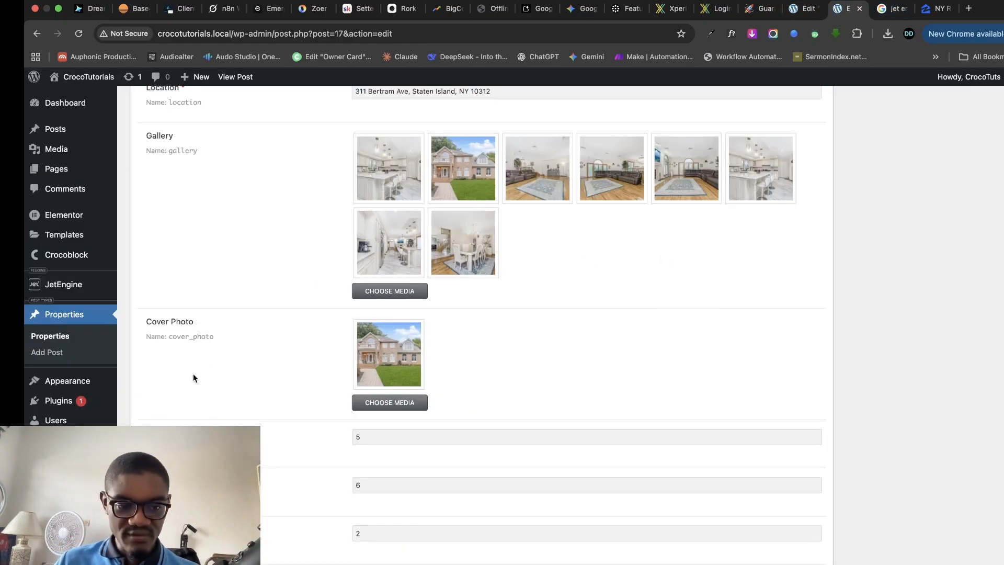
scroll(210, 382, down, 5)
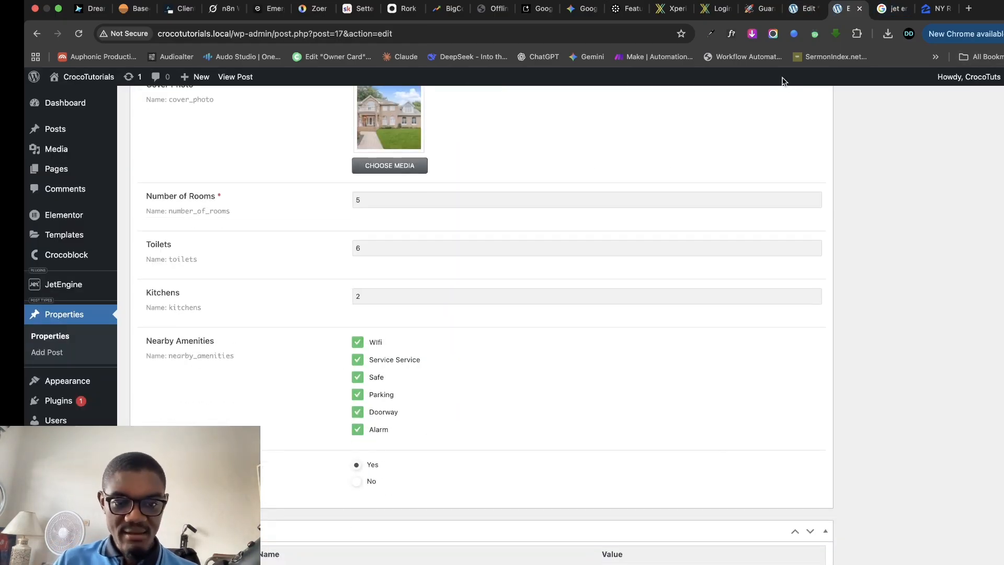
click(800, 9)
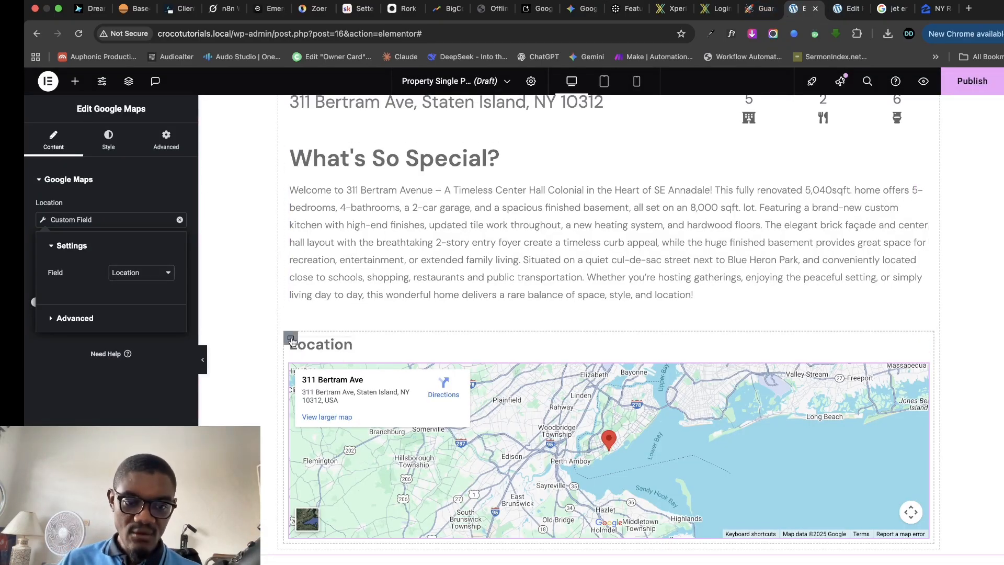
- Duplicate the What's So Special section and rename its heading to 'Amenities'
click(292, 339)
click(293, 148)
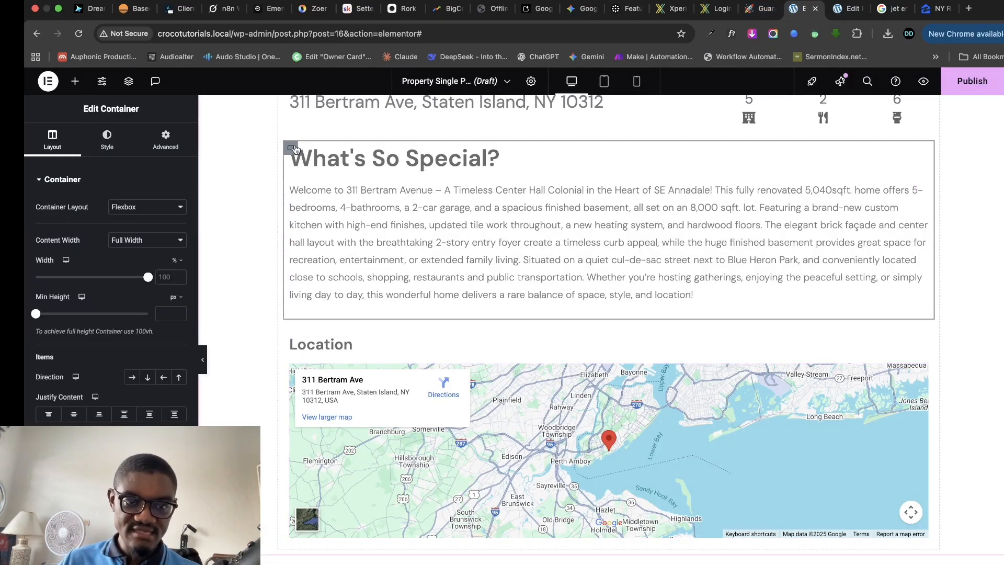
right_click(295, 150)
click(315, 175)
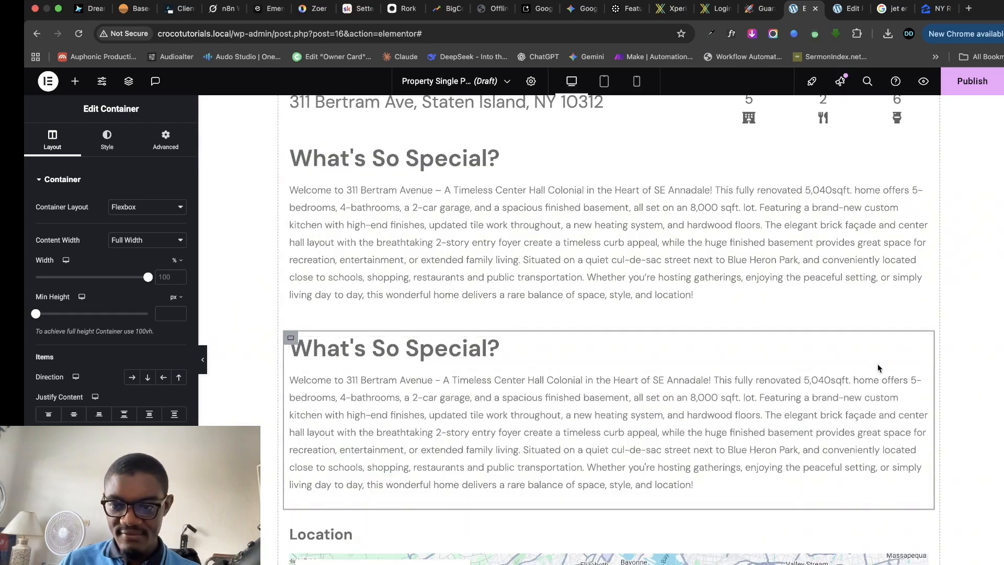
click(919, 342)
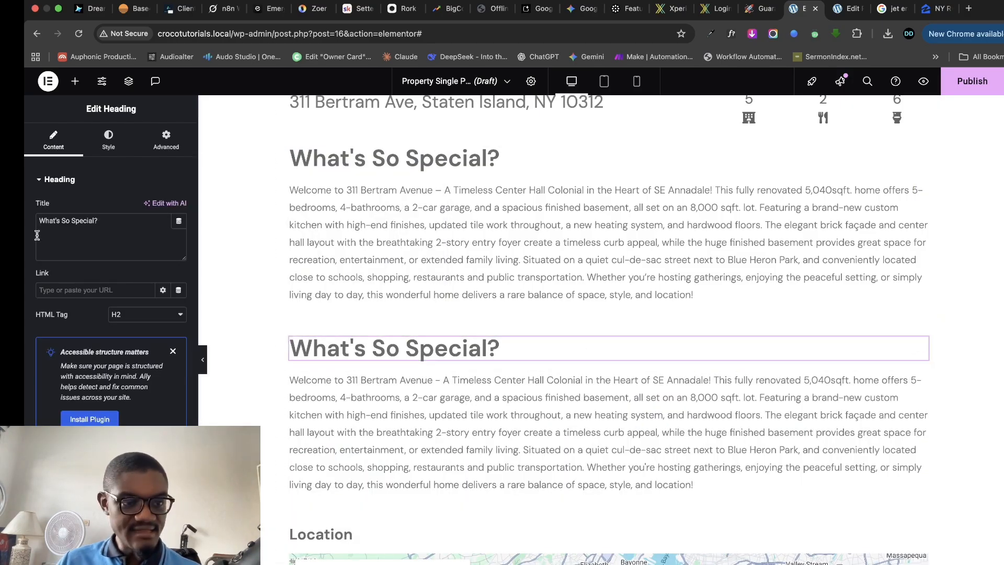
triple_click(70, 218)
text(Amenities)
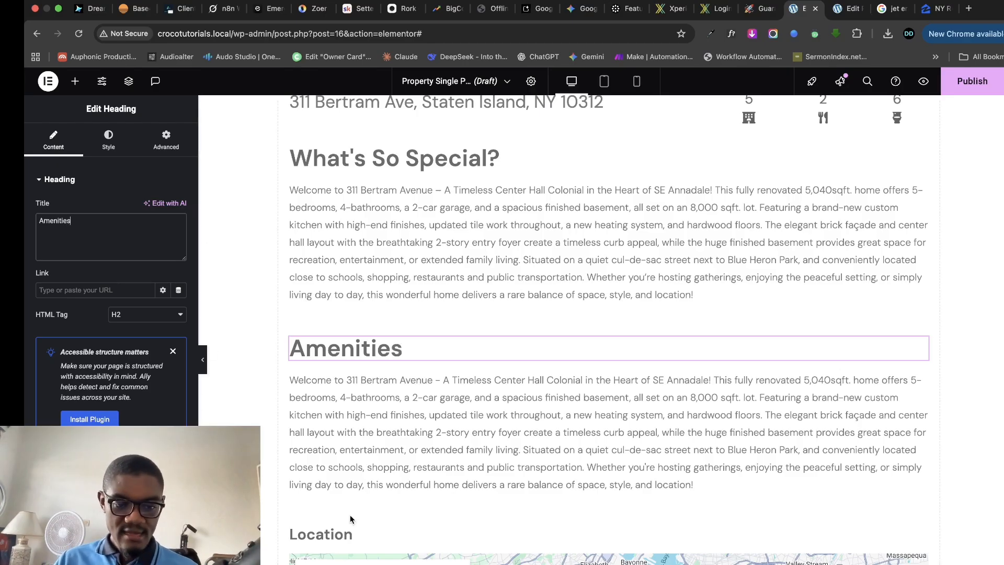
- Copy the Location heading's style and paste it onto the Amenities heading
right_click(356, 532)
click(389, 408)
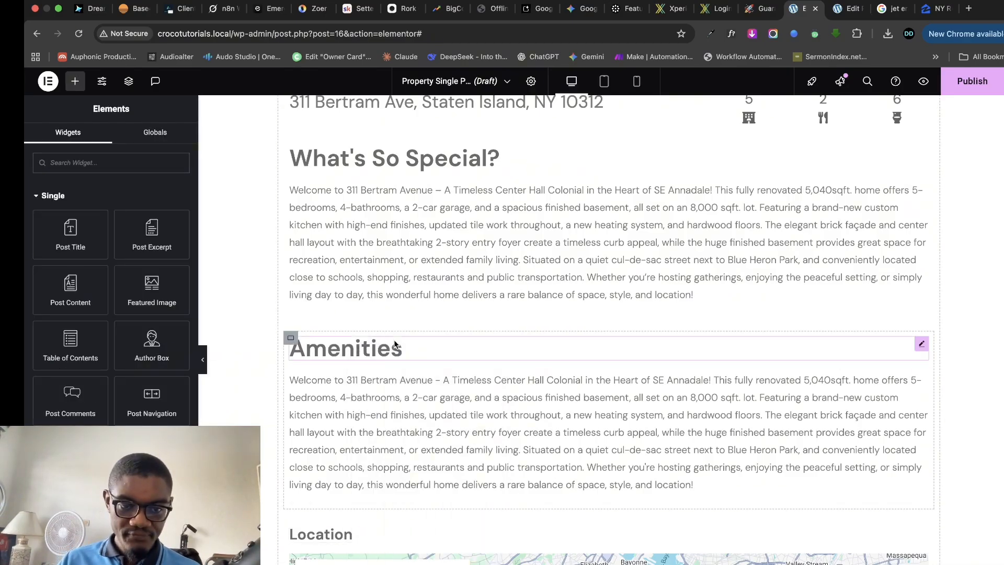
right_click(393, 340)
click(429, 443)
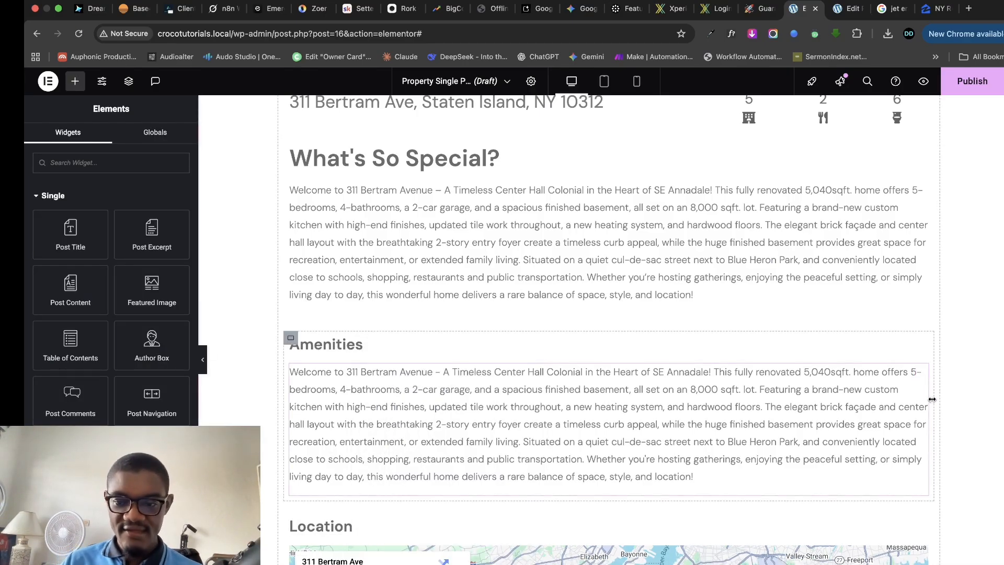
click(57, 167)
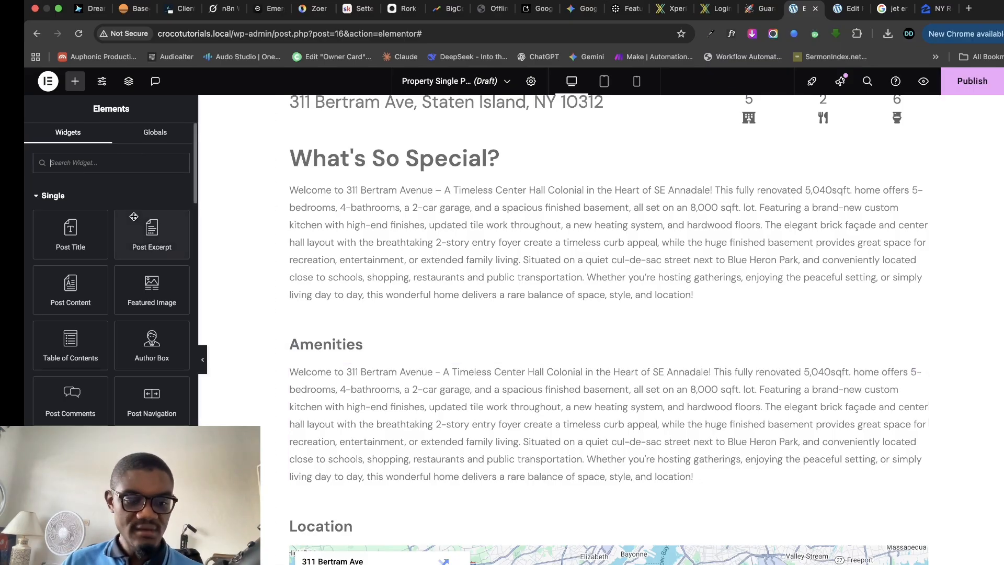
- Add a Dynamic Field under Amenities and delete the copied description text
text(dynami)
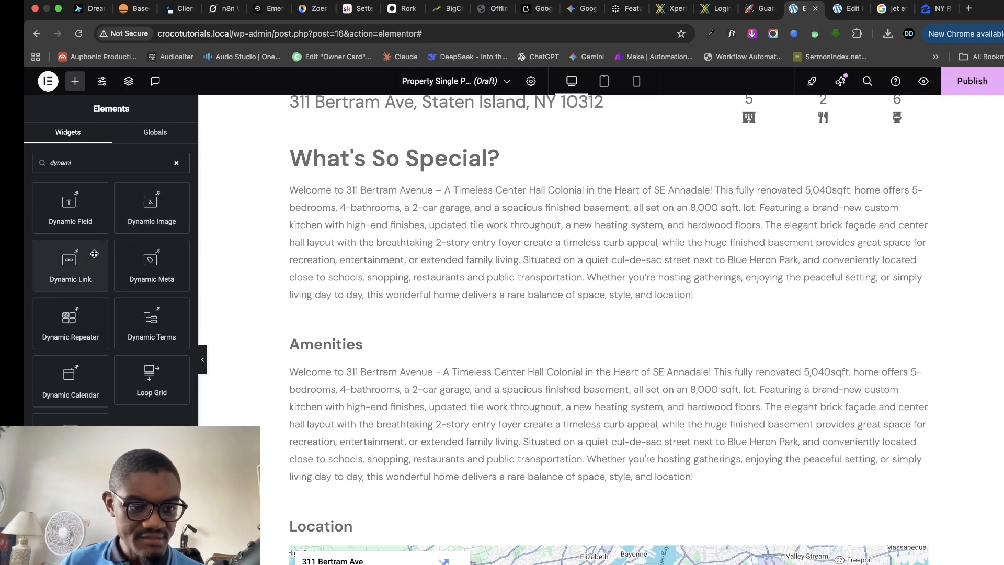
drag(65, 209, 371, 379)
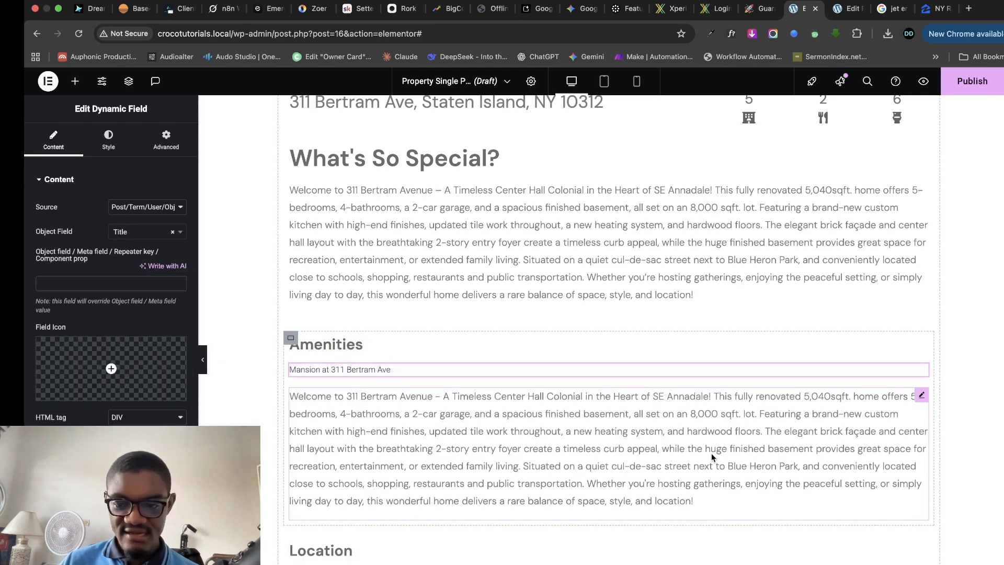
right_click(924, 393)
click(907, 564)
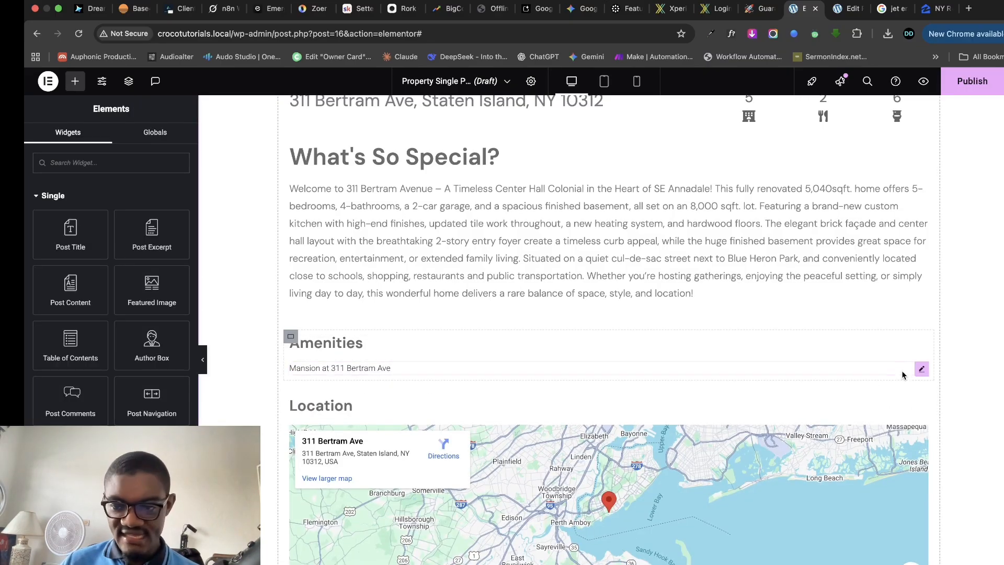
- Set the Dynamic Field source to Meta Data with the Nearby Amenities meta field
click(921, 369)
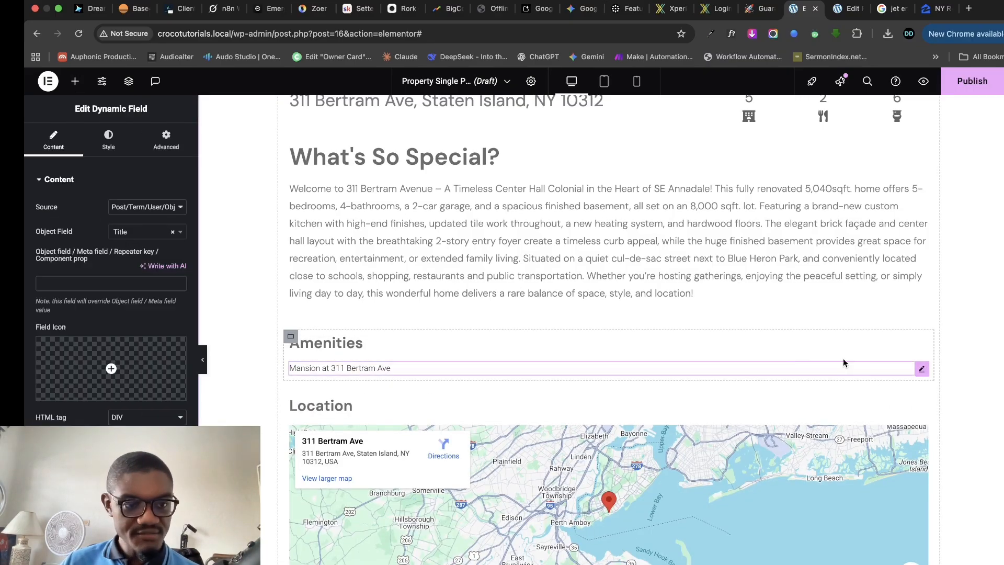
click(157, 208)
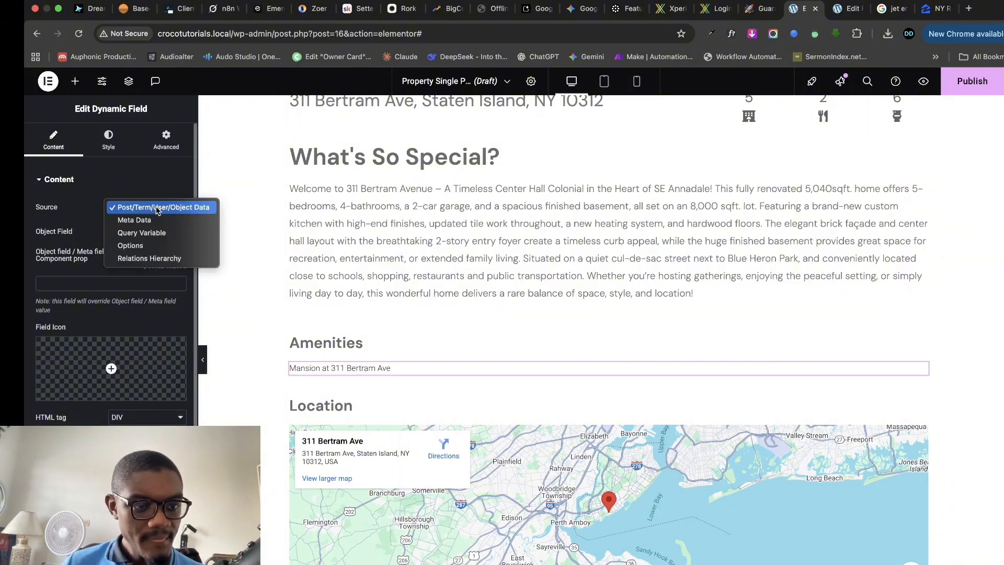
click(153, 219)
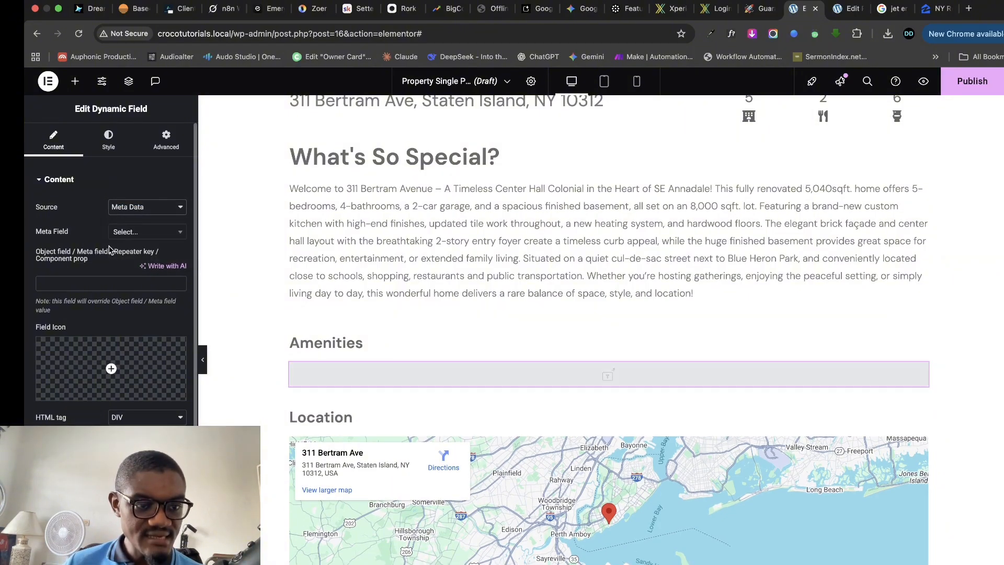
click(139, 235)
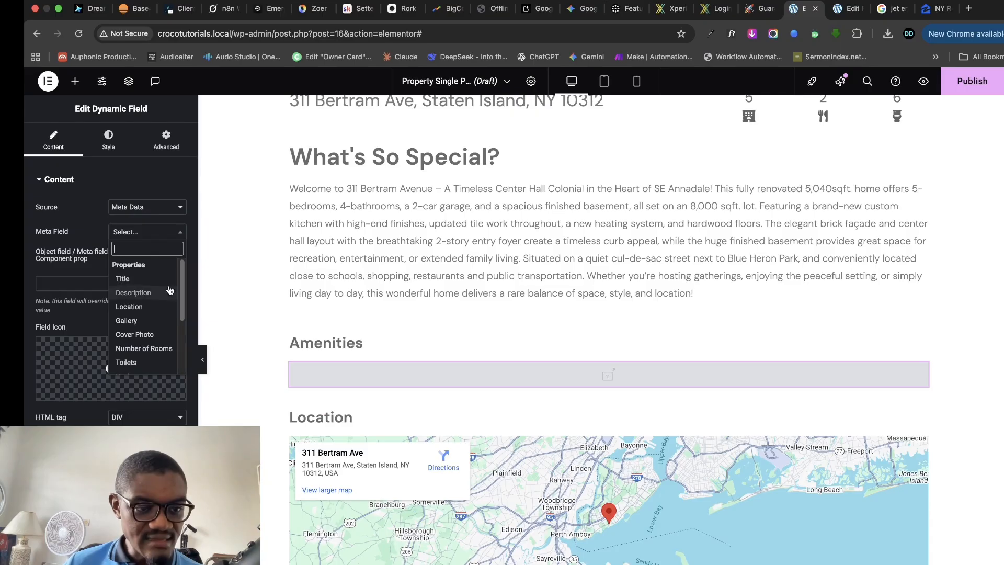
drag(181, 297, 179, 344)
click(149, 306)
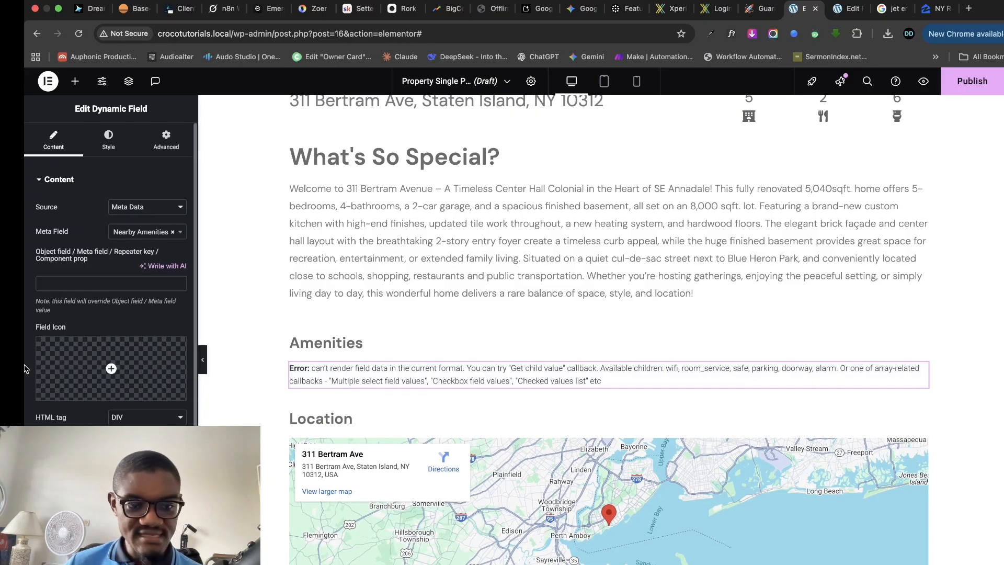
- Filter the field output with the checked-values callback so amenities appear as a check-marked list
scroll(48, 317, down, 2)
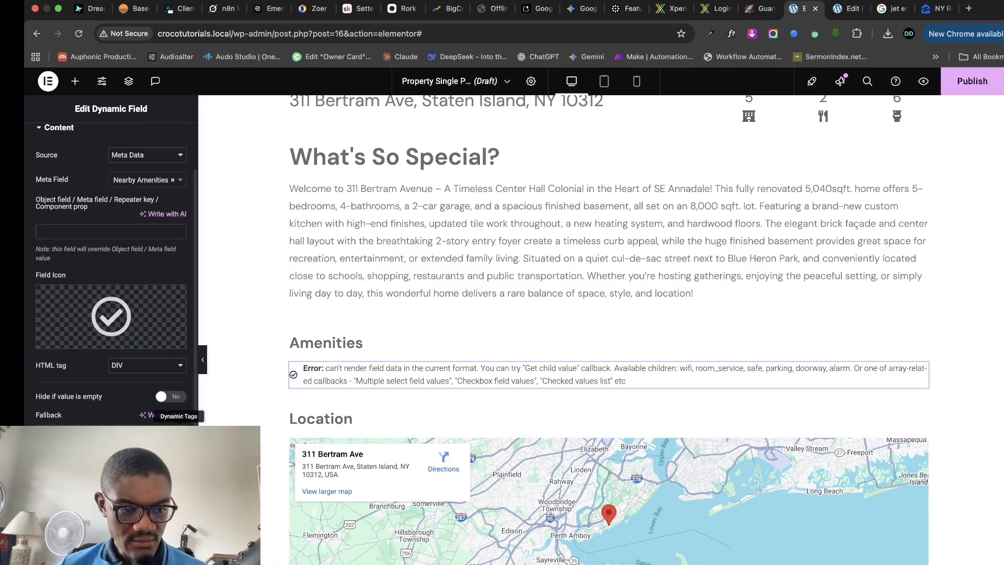
scroll(155, 420, down, 1)
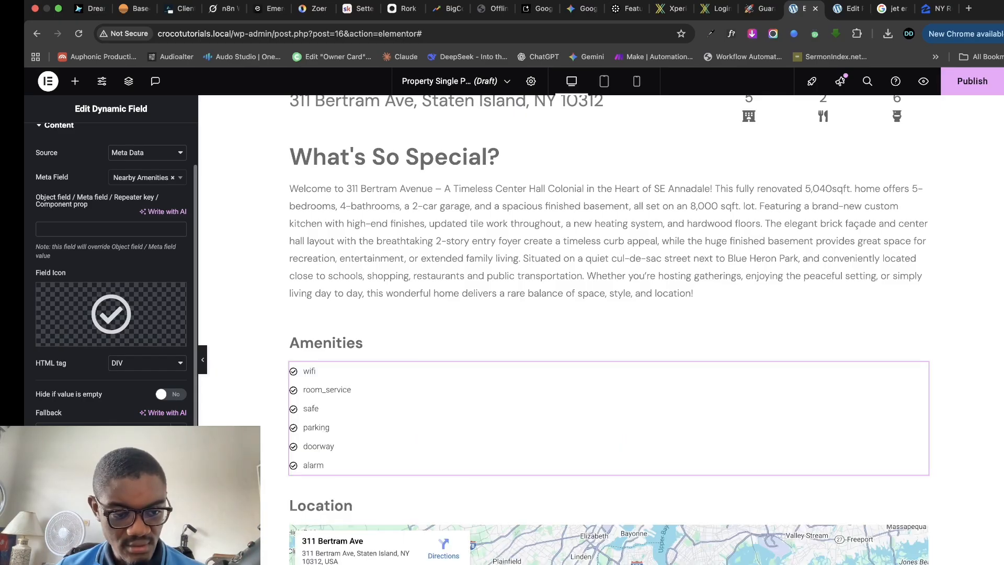
scroll(111, 262, down, 2)
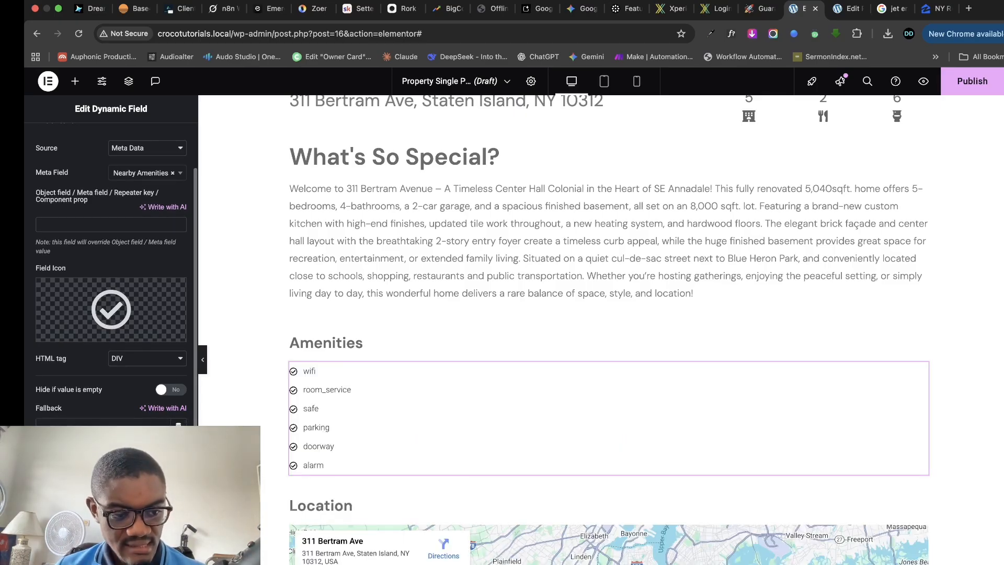
scroll(111, 262, down, 1)
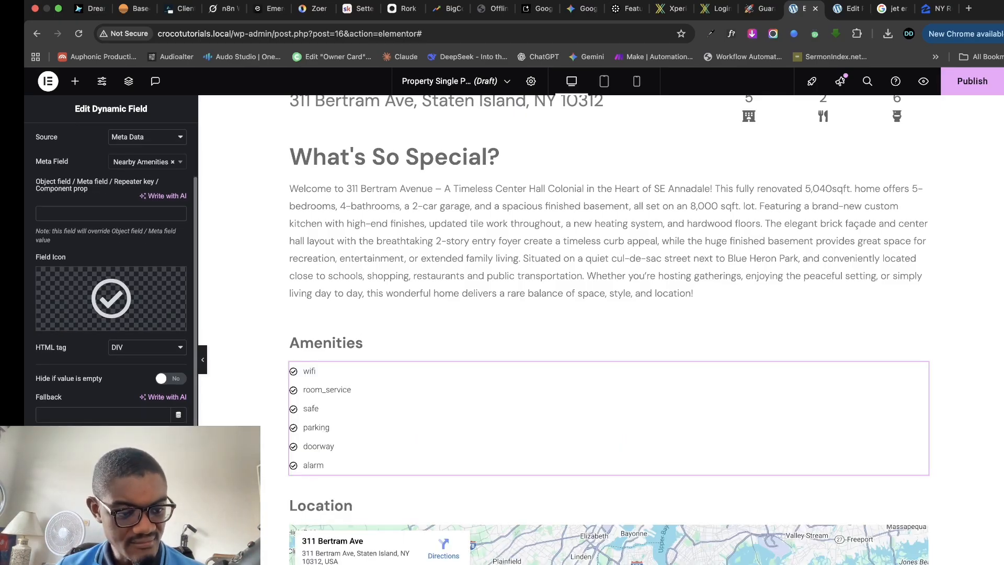
scroll(111, 262, down, 2)
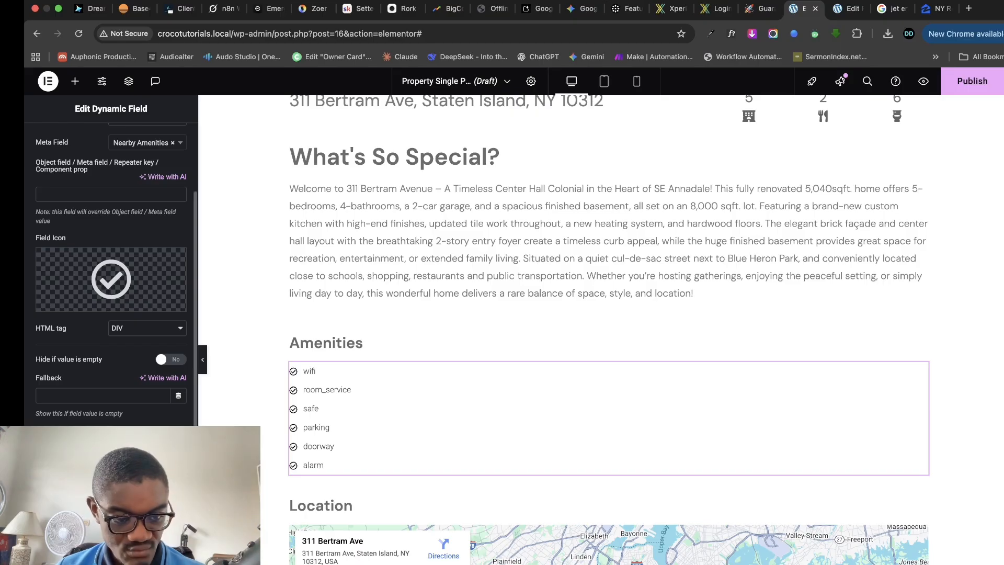
scroll(110, 262, down, 4)
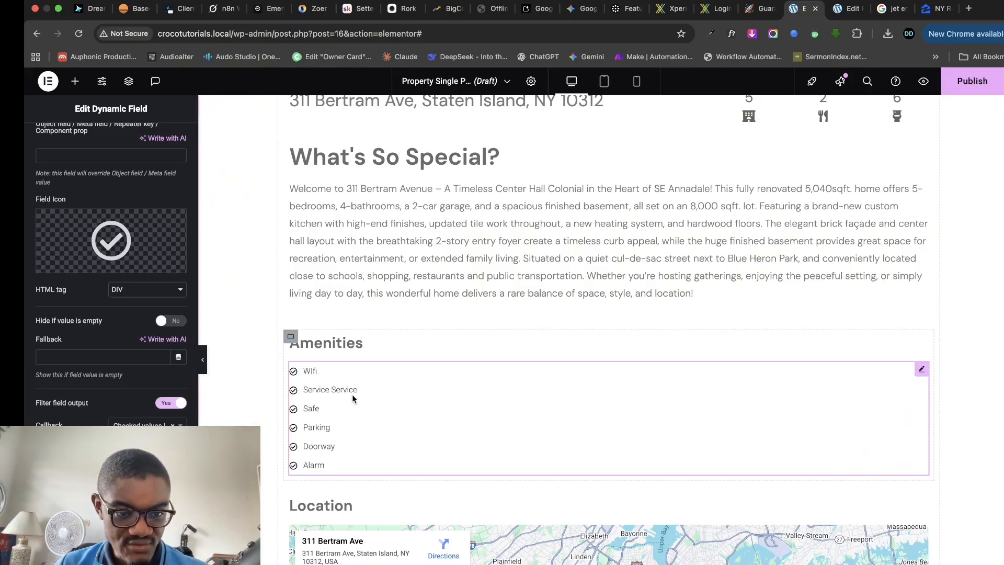
click(118, 247)
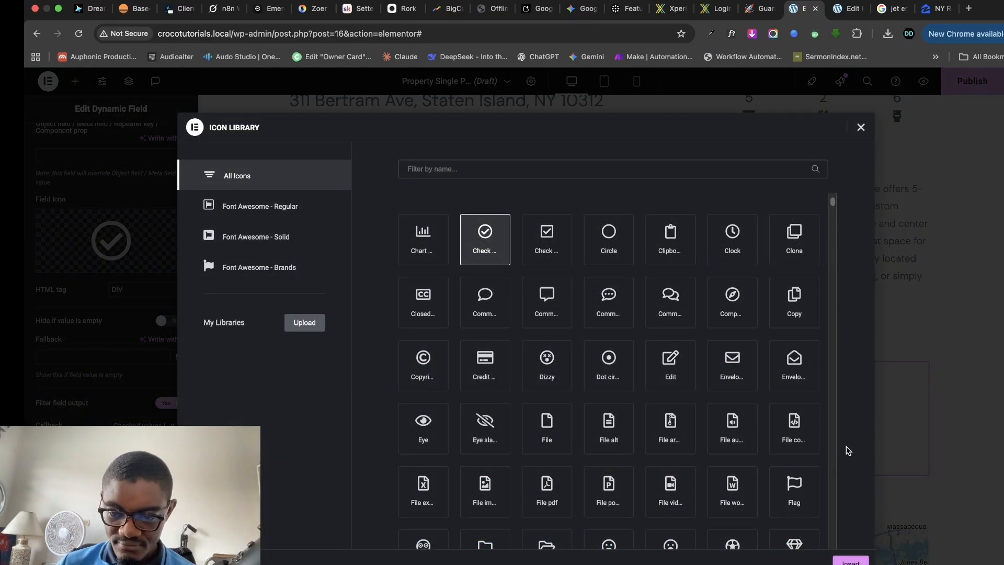
- Close the icon library, keeping the check-circle icon for the amenities
click(861, 127)
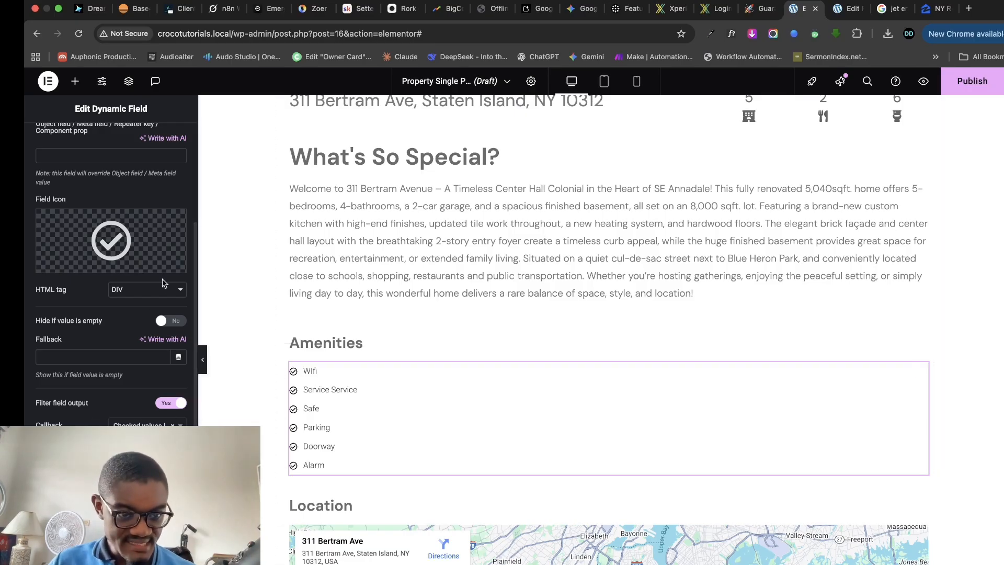
scroll(110, 243, up, 5)
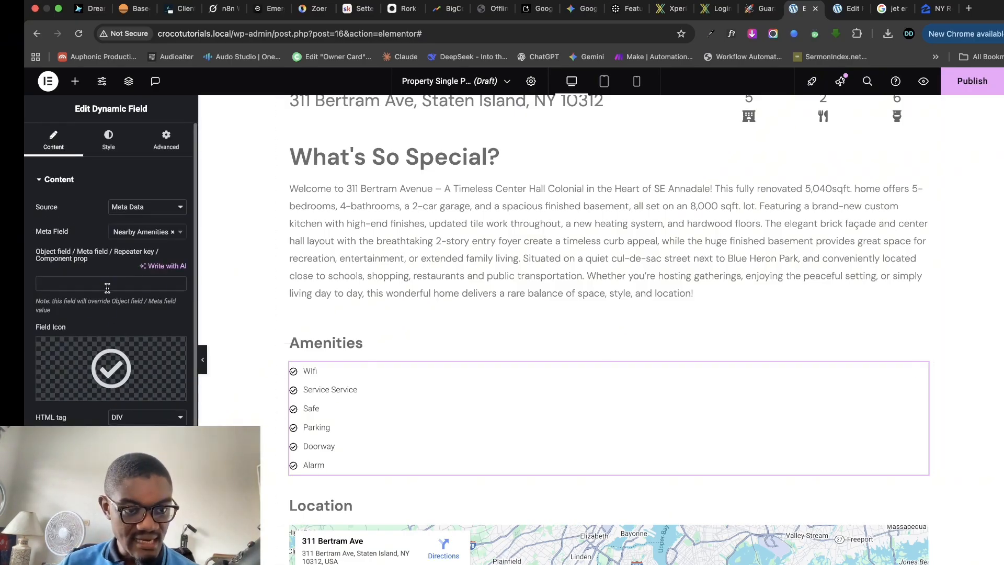
- Set the amenities text to DM Sans at 18 px
click(108, 138)
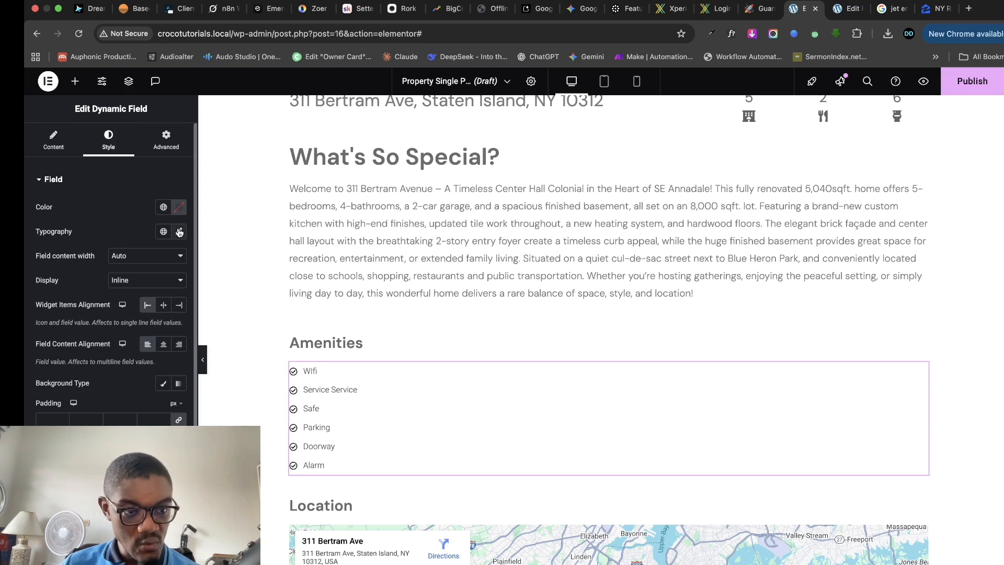
click(179, 231)
click(141, 289)
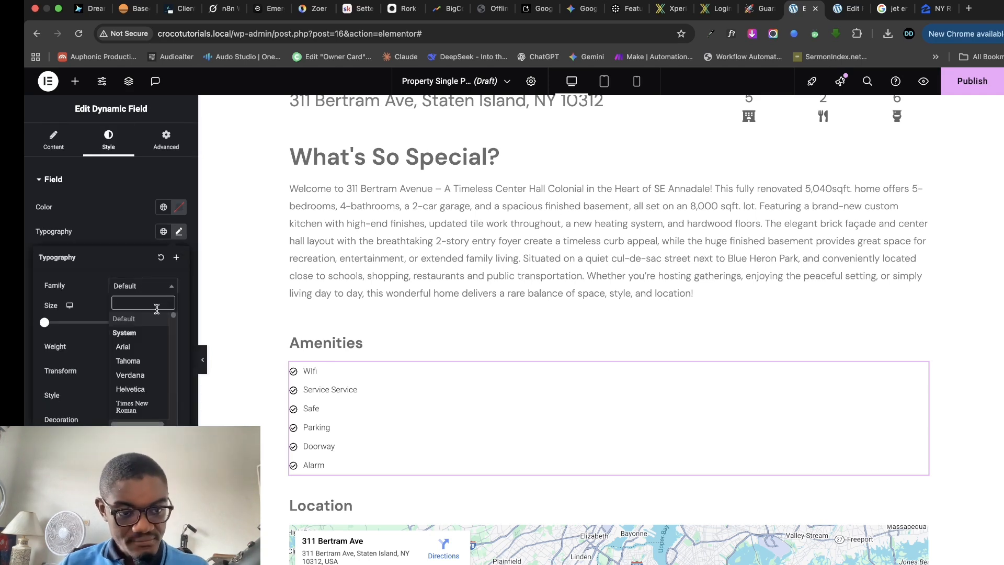
text(dm sans)
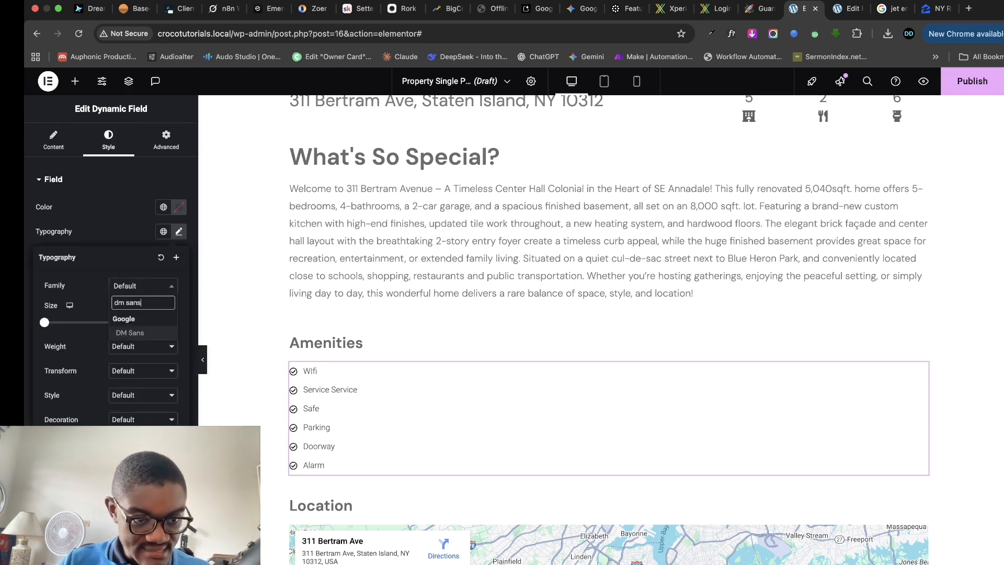
click(157, 333)
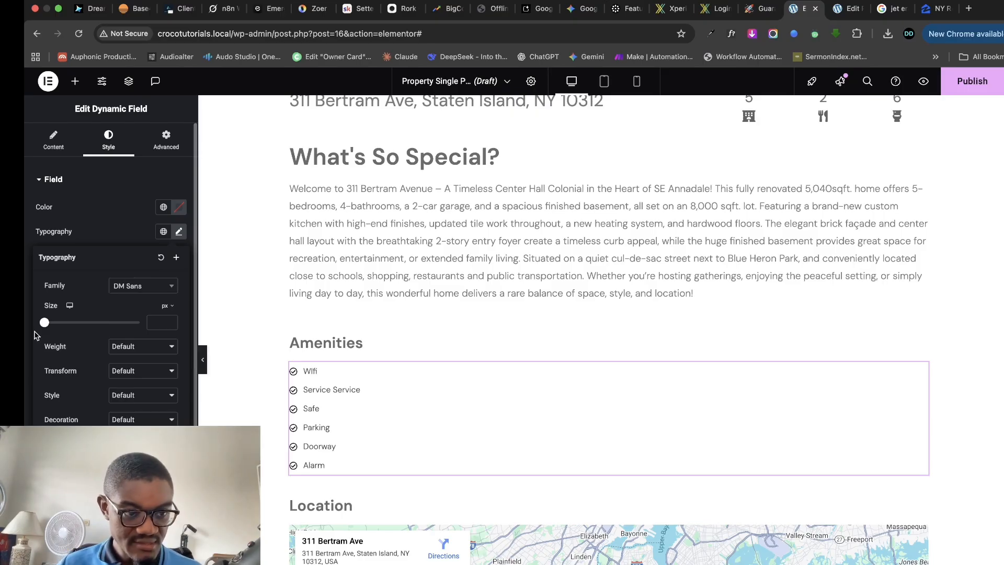
drag(46, 326, 55, 330)
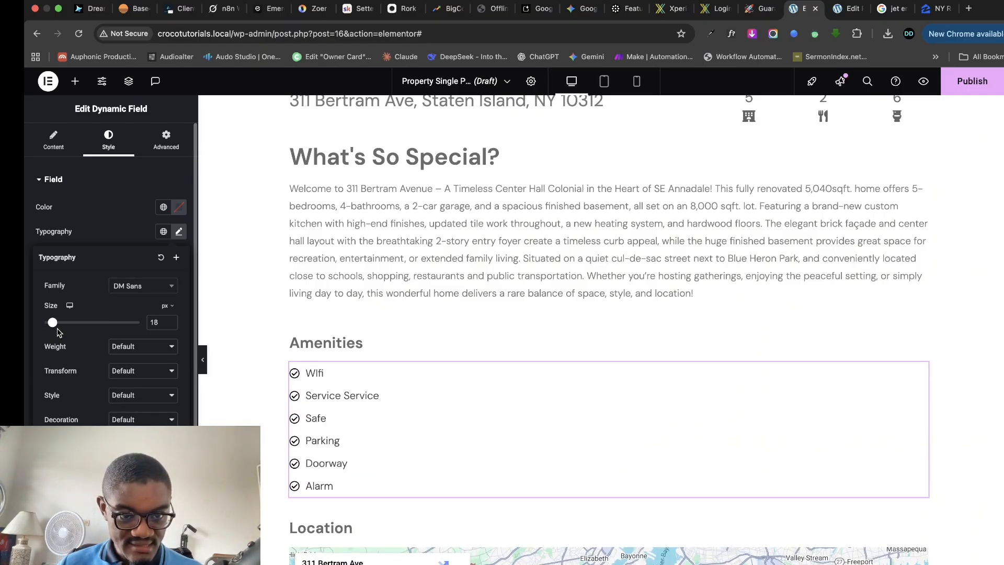
- Arrange the amenities list into three columns
click(53, 140)
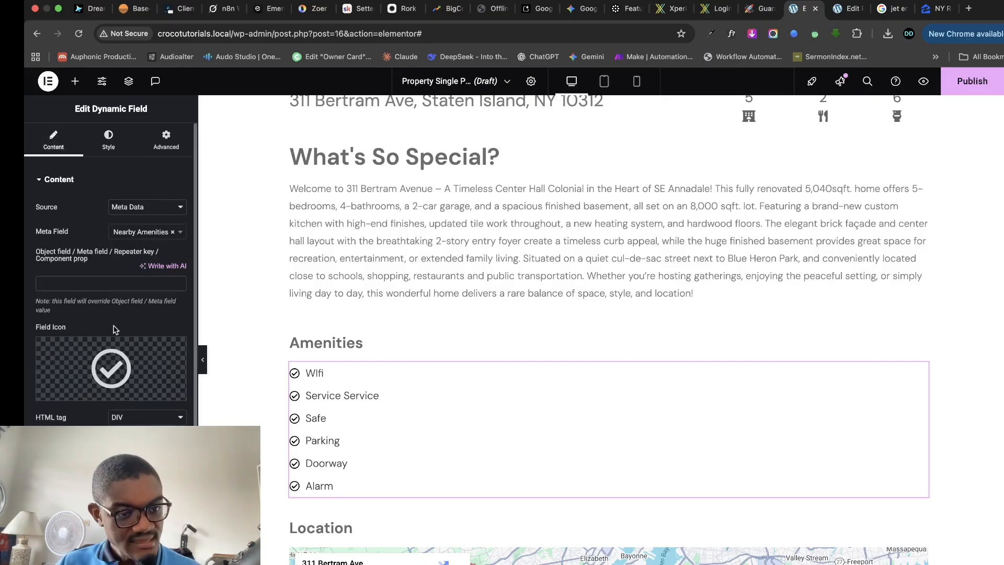
scroll(152, 413, down, 5)
key(Up)
key(Up)
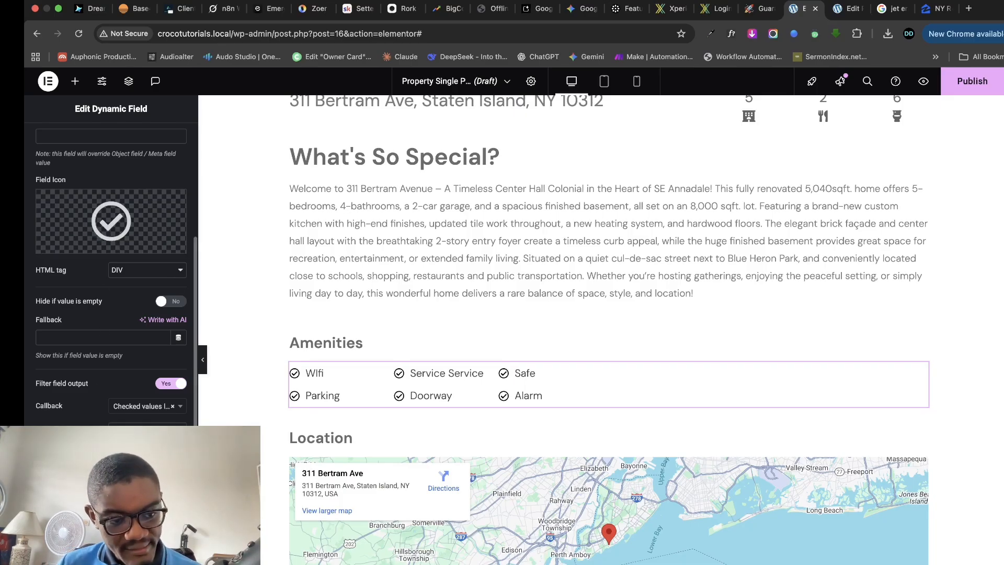
scroll(111, 261, up, 10)
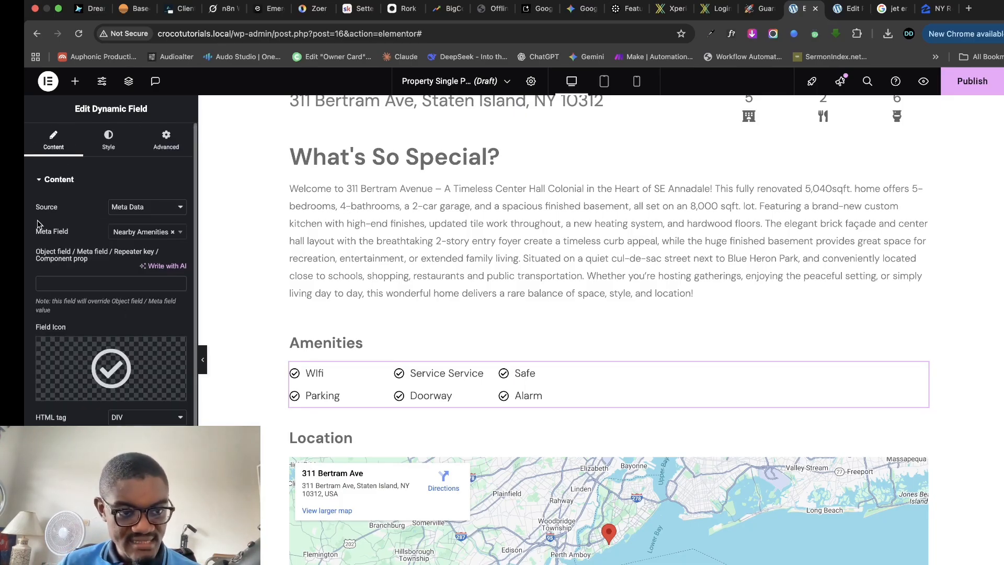
click(108, 140)
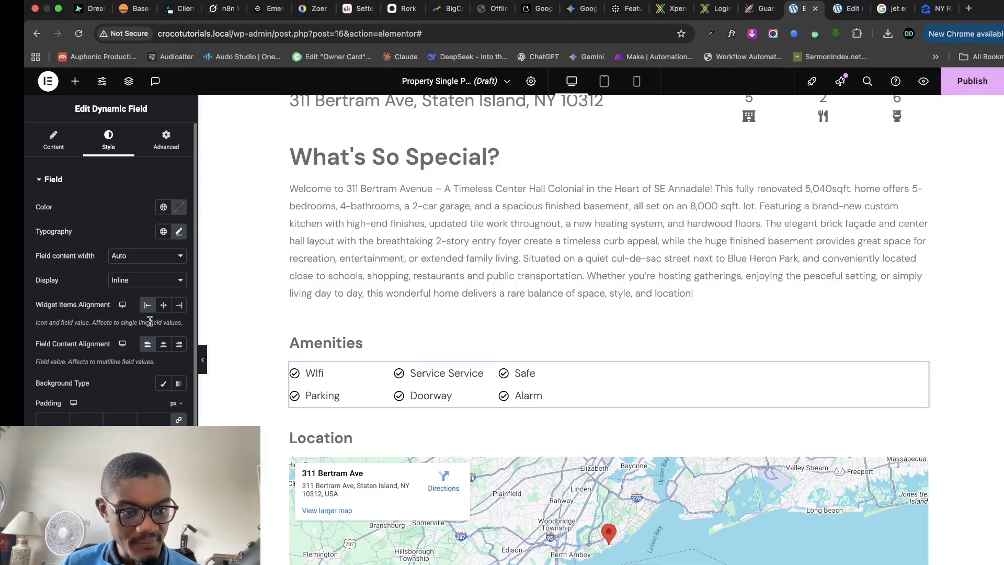
click(163, 304)
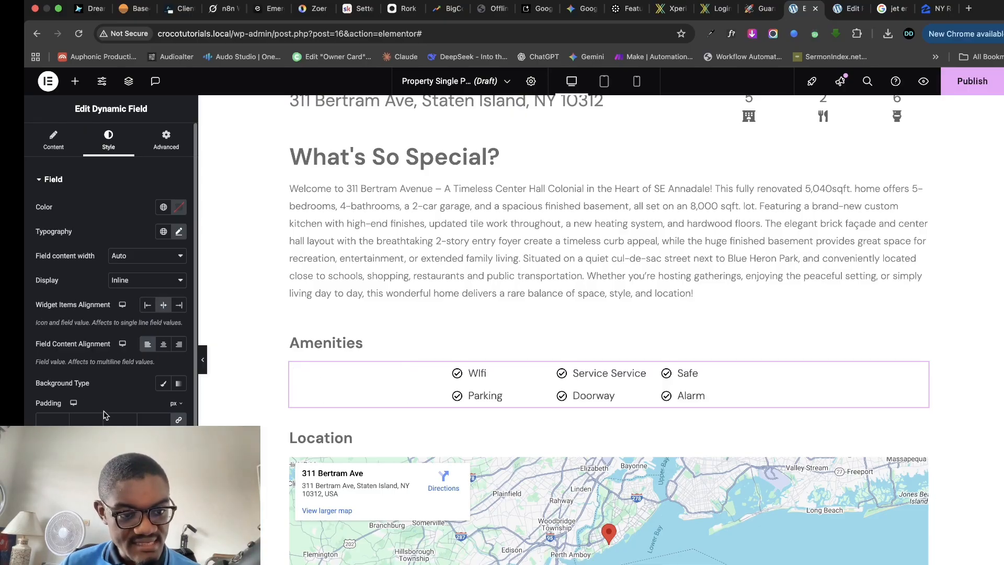
scroll(65, 397, down, 2)
scroll(72, 298, up, 2)
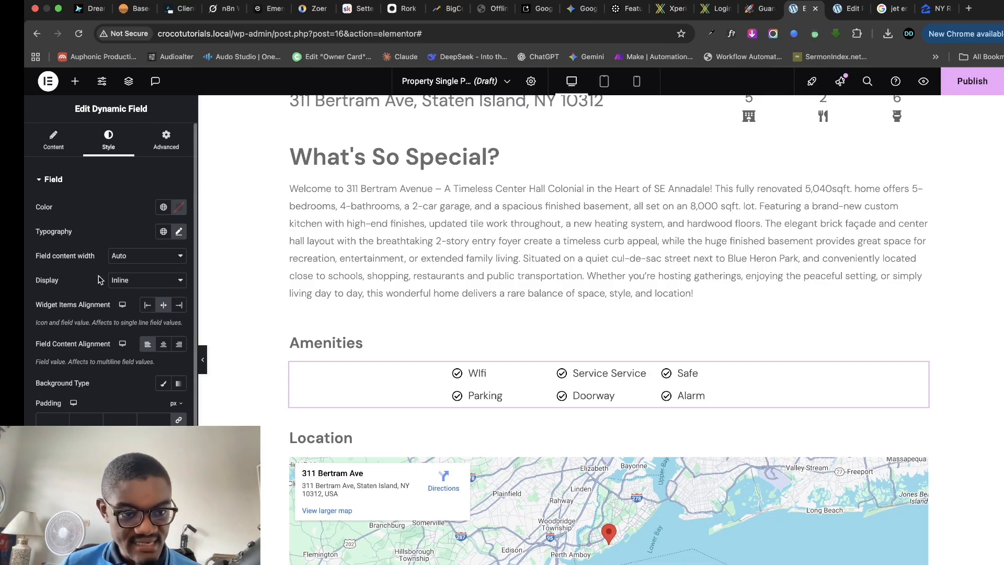
click(148, 305)
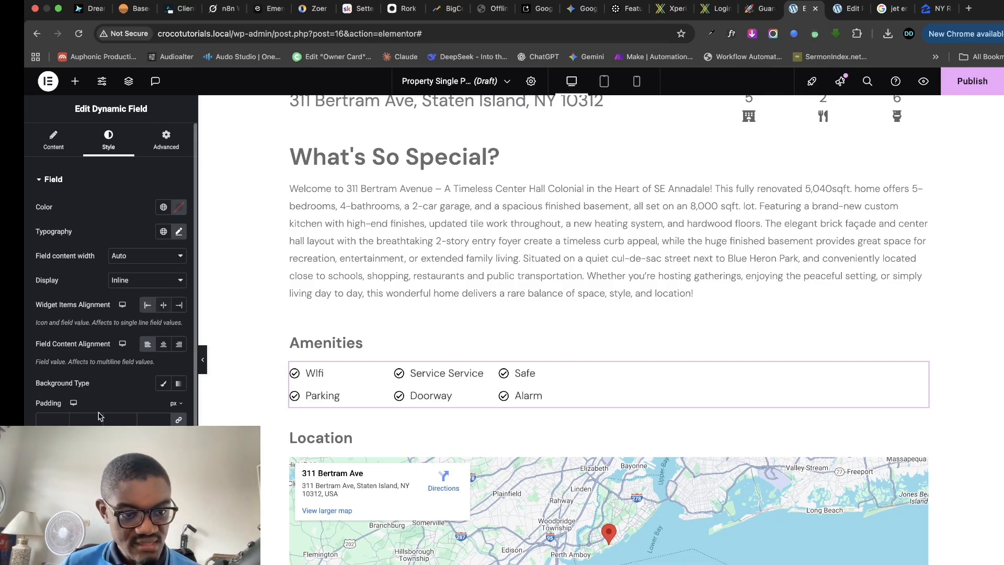
scroll(111, 261, down, 3)
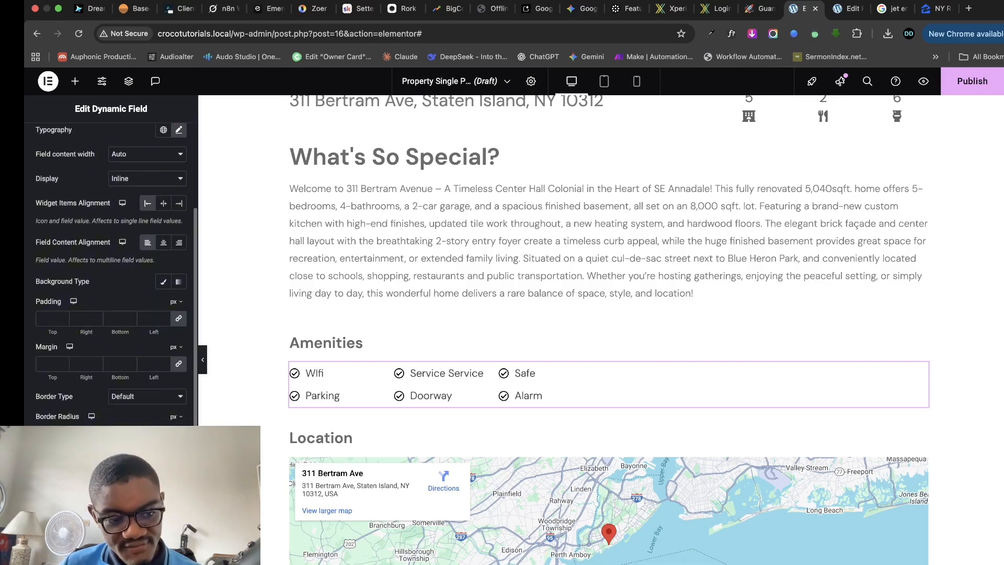
scroll(75, 317, up, 3)
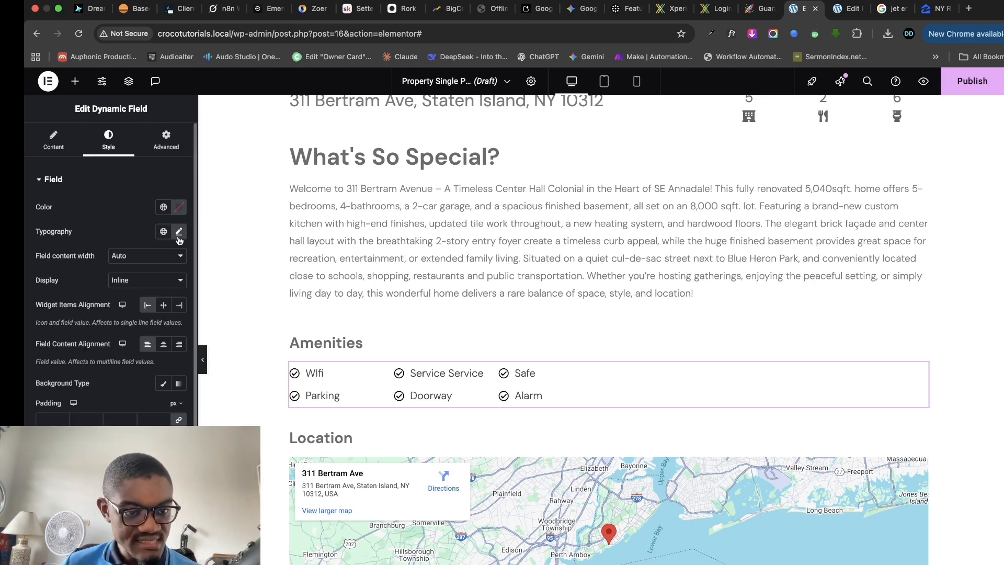
scroll(66, 388, down, 2)
click(61, 345)
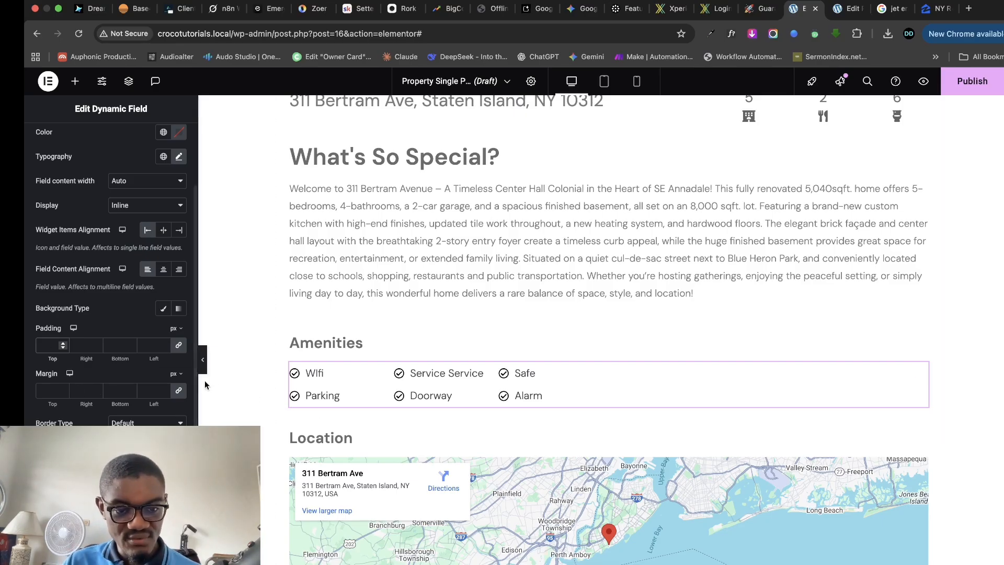
scroll(531, 312, down, 6)
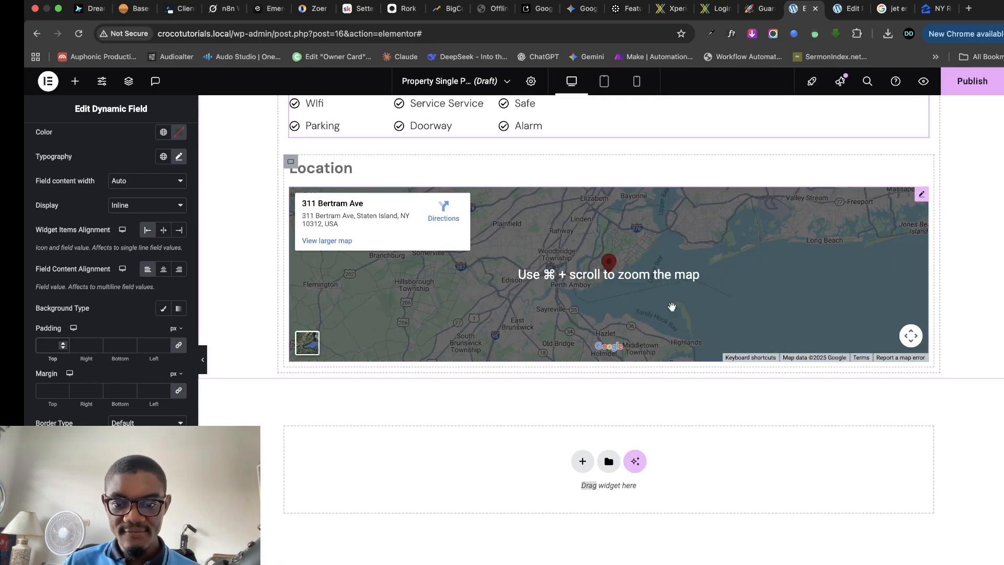
scroll(627, 314, up, 5)
scroll(627, 278, up, 2)
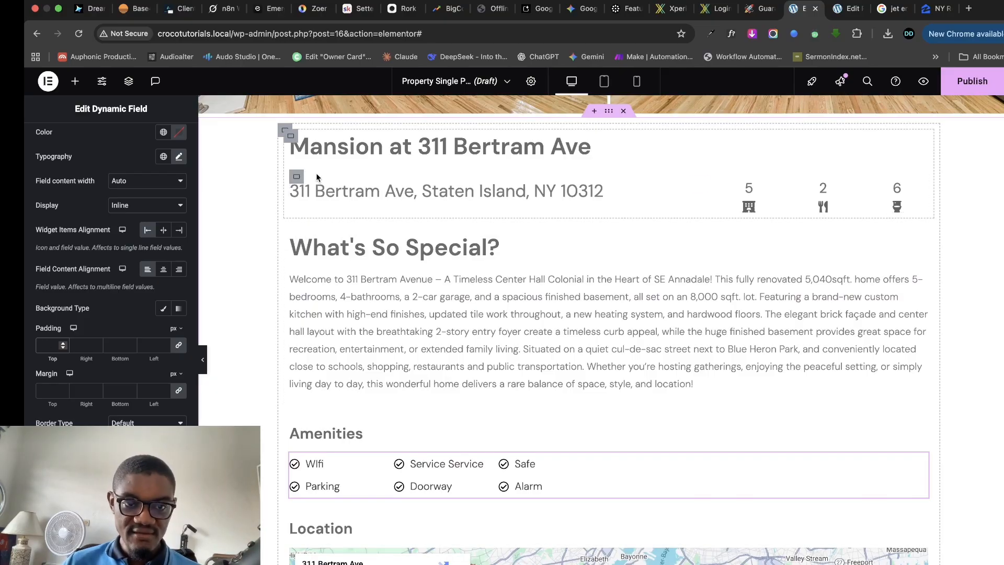
- Give the section holding the What's So Special? heading a 20 px top margin
click(290, 237)
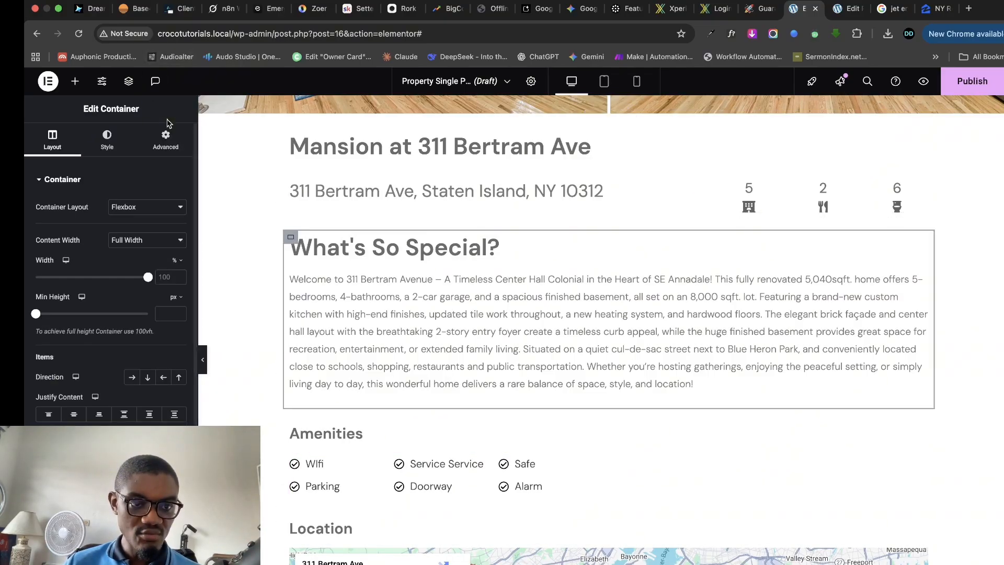
click(166, 139)
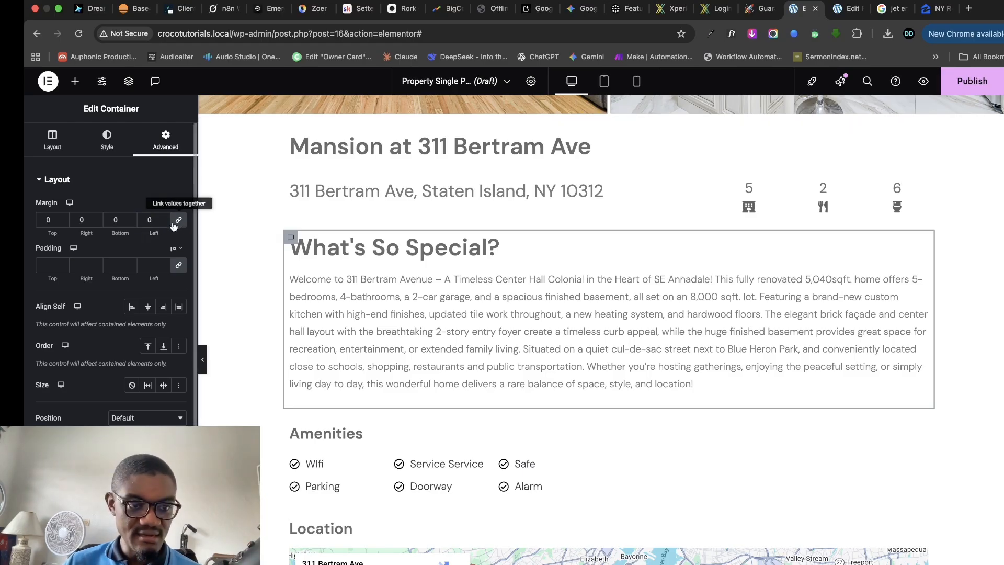
click(64, 219)
click(64, 217)
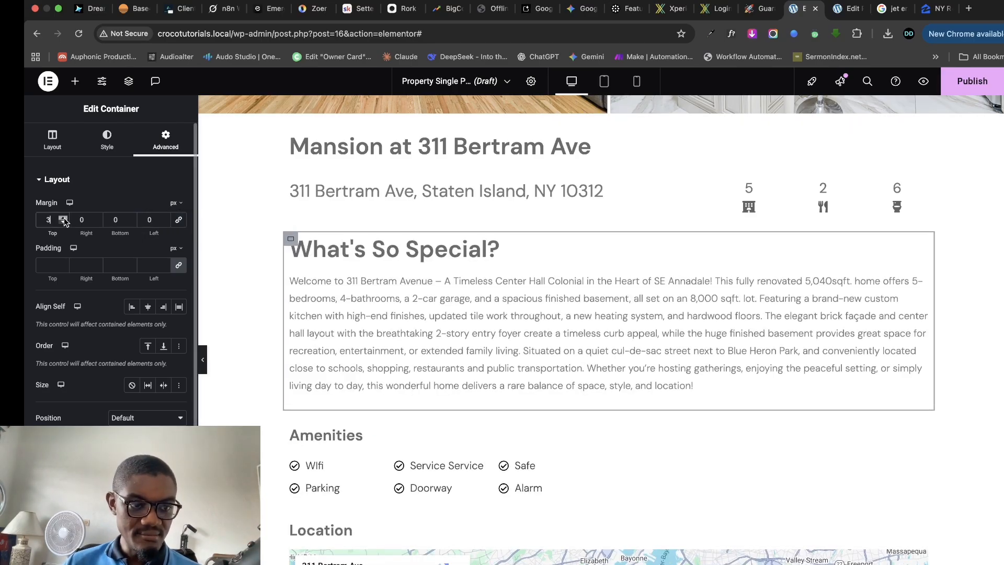
click(64, 218)
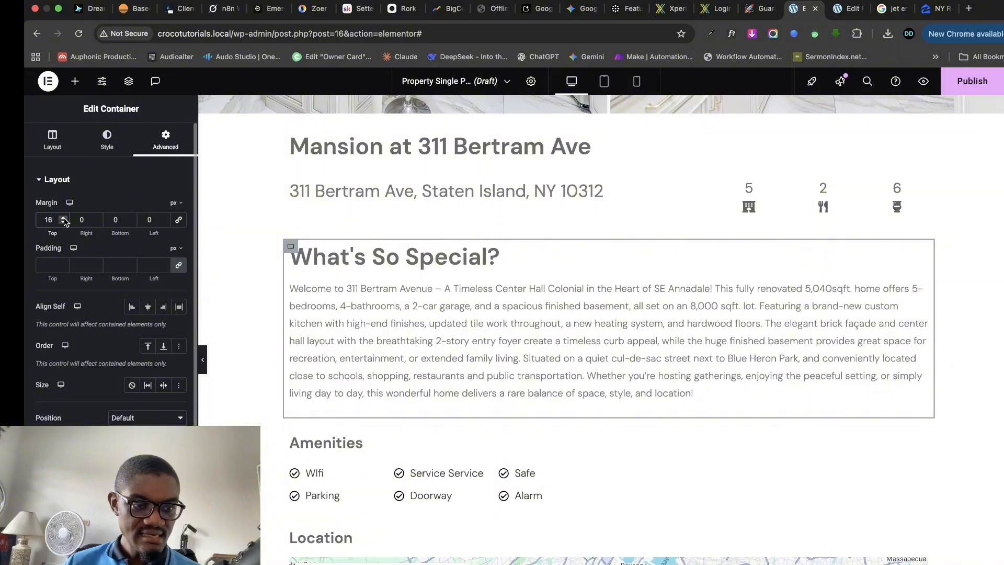
click(64, 218)
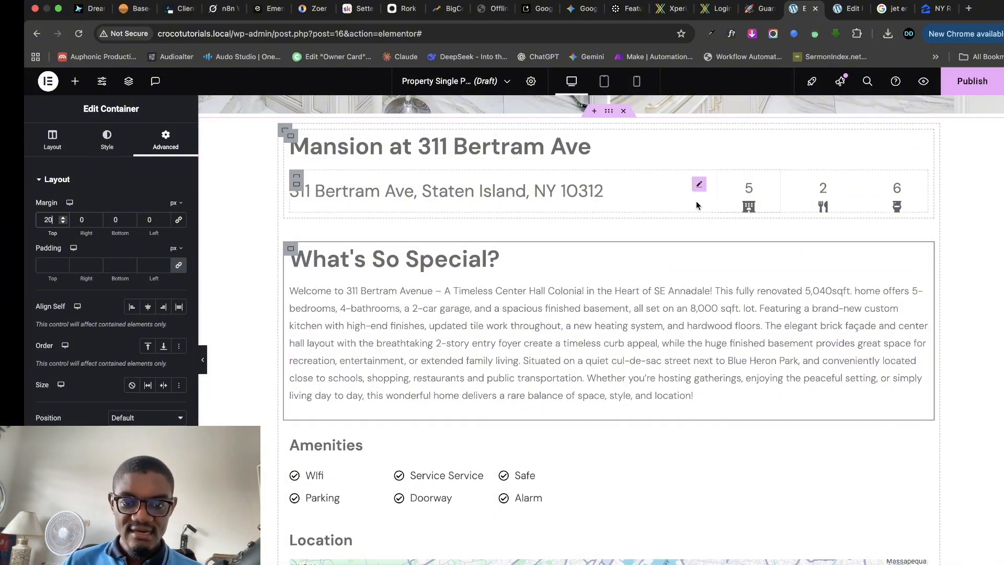
- Copy the Amenities heading and paste its style onto the What's So Special? heading
click(471, 258)
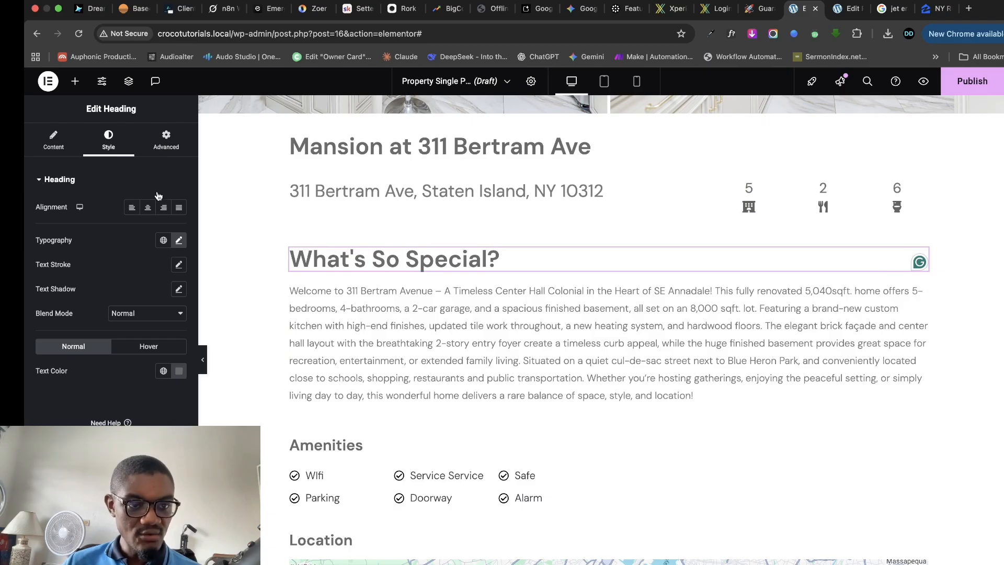
right_click(341, 450)
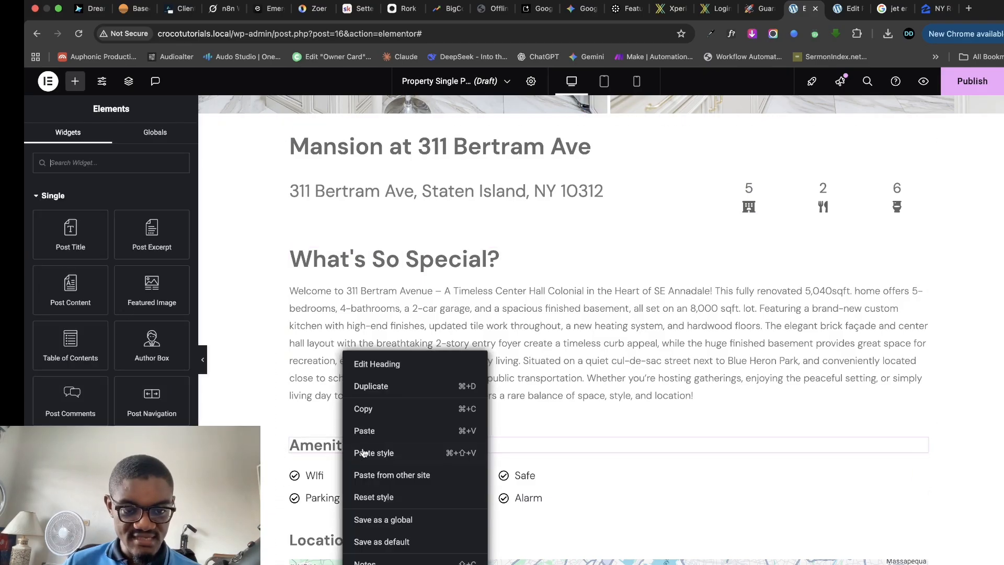
click(376, 409)
right_click(443, 255)
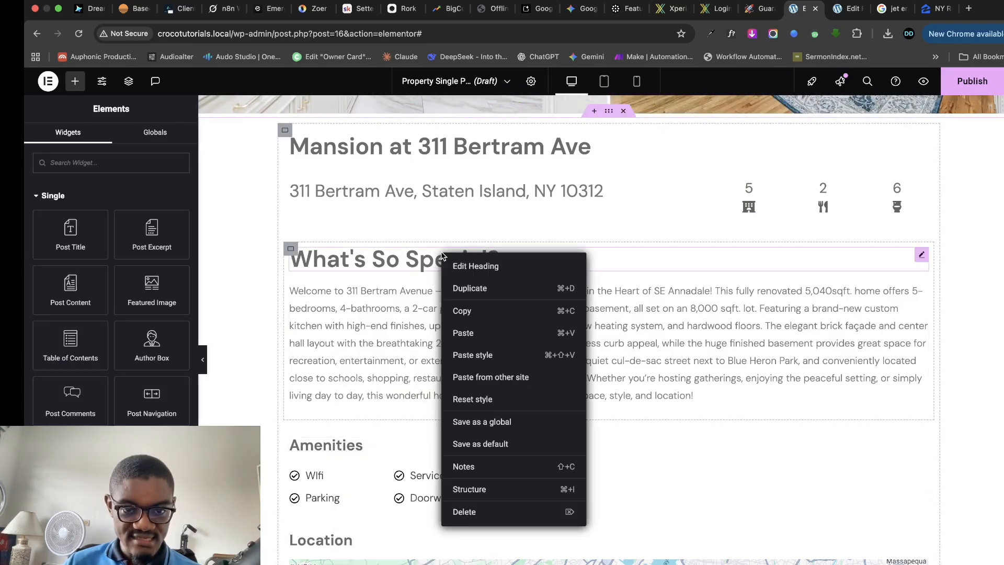
click(473, 354)
scroll(575, 335, down, 7)
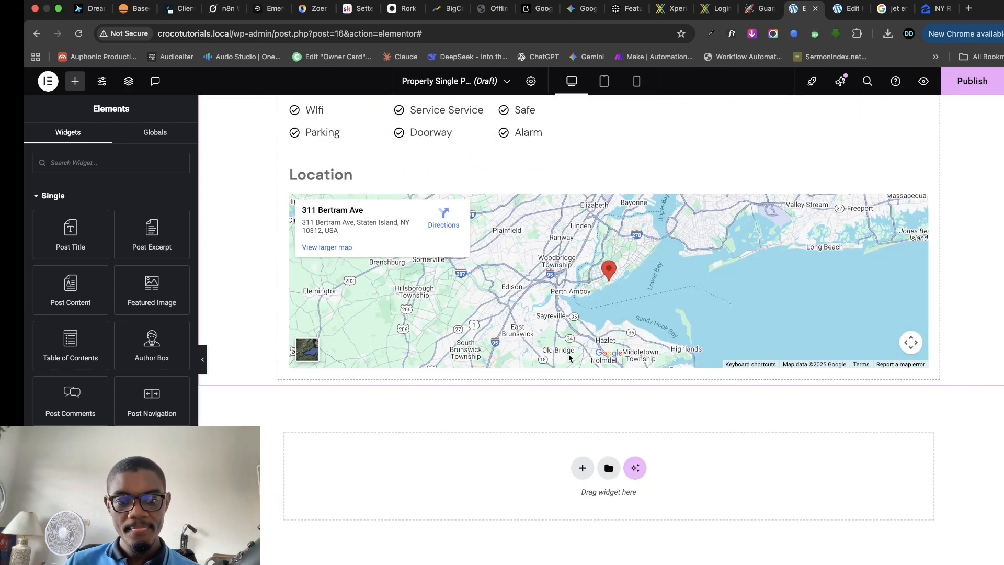
scroll(570, 358, up, 2)
- Set a 20 px top margin on the container with the title, address and stat boxes
click(292, 261)
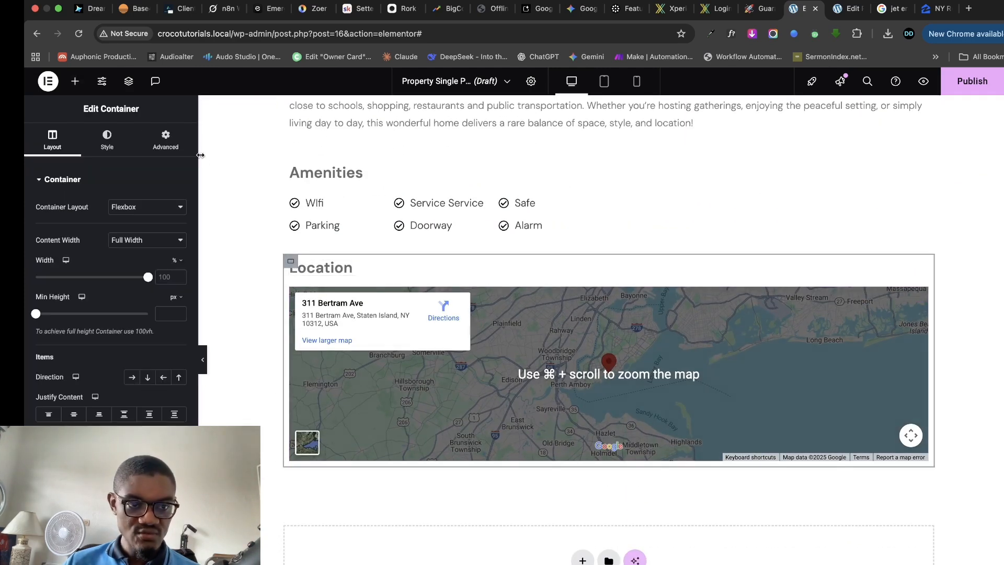
scroll(189, 143, down, 2)
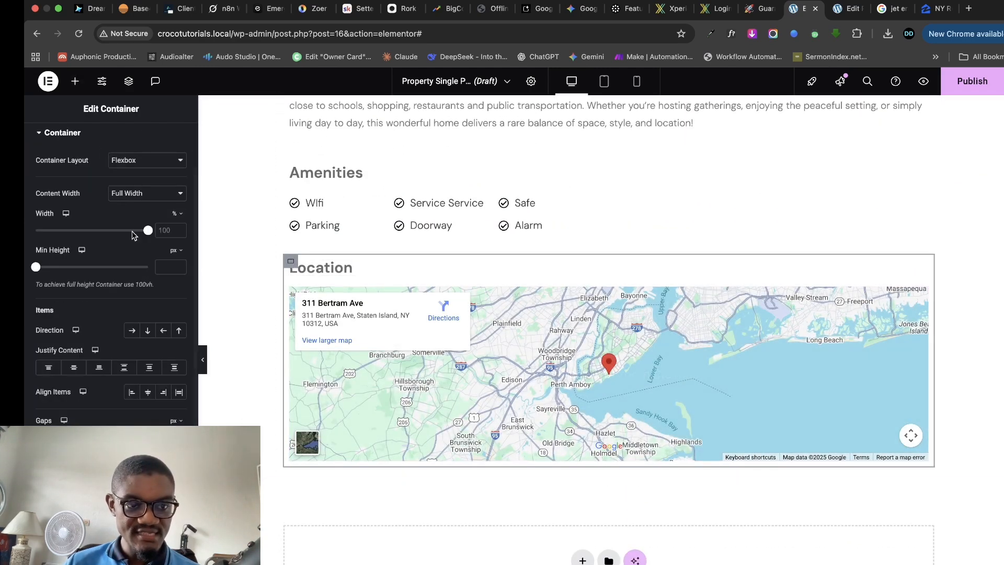
scroll(131, 234, up, 2)
click(166, 149)
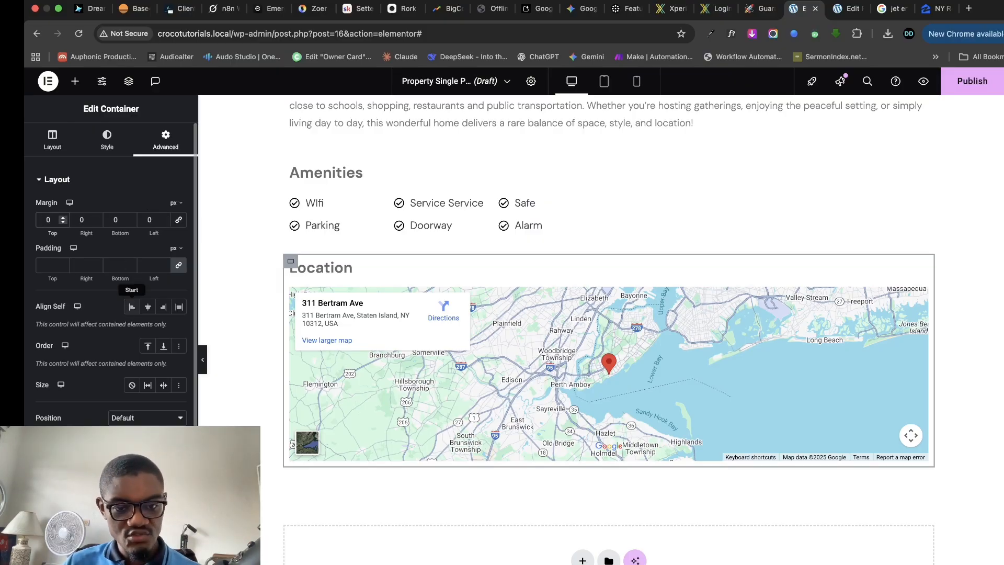
text(2)
scroll(601, 327, up, 7)
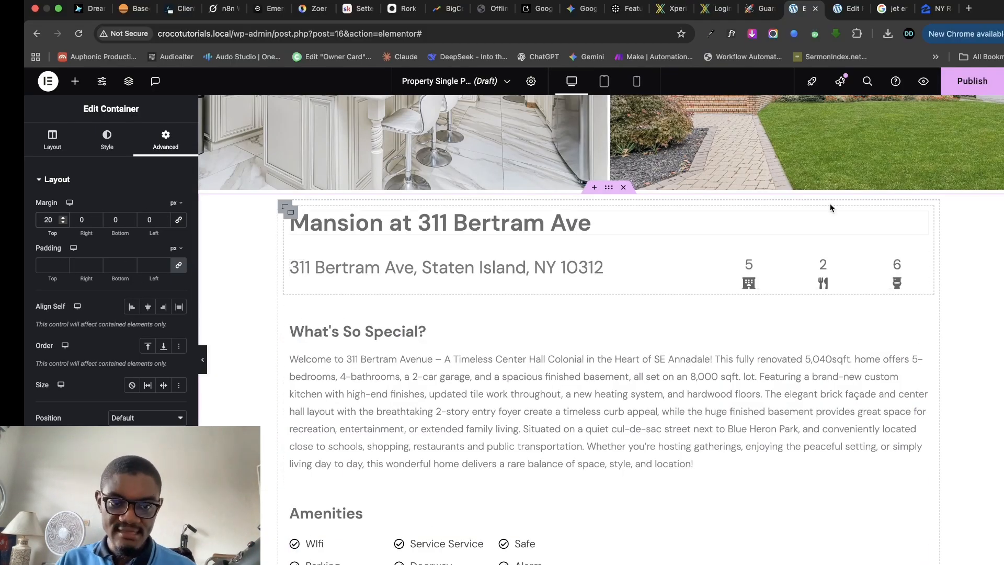
- Publish the Property Single template with an Include condition set to Properties
click(972, 83)
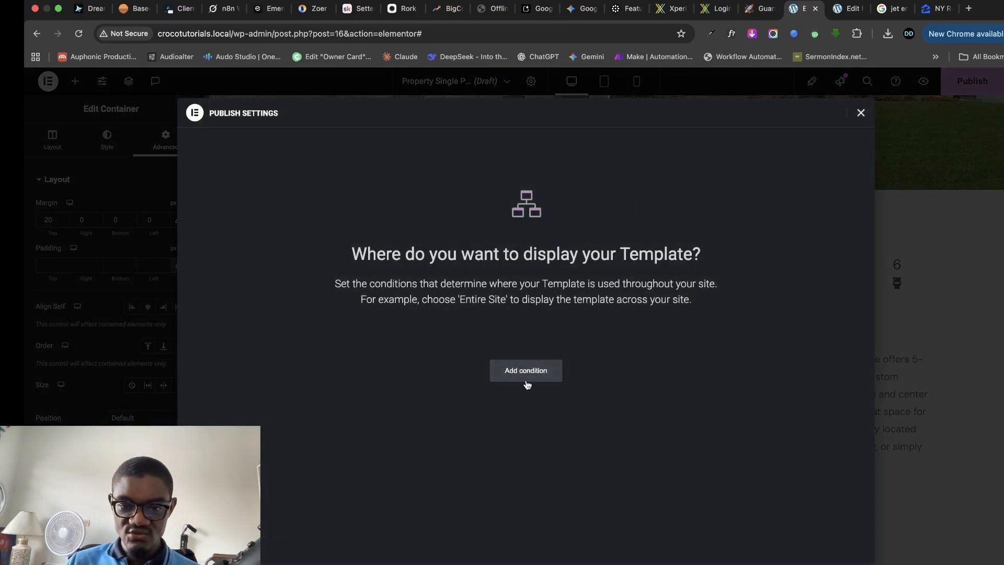
click(530, 377)
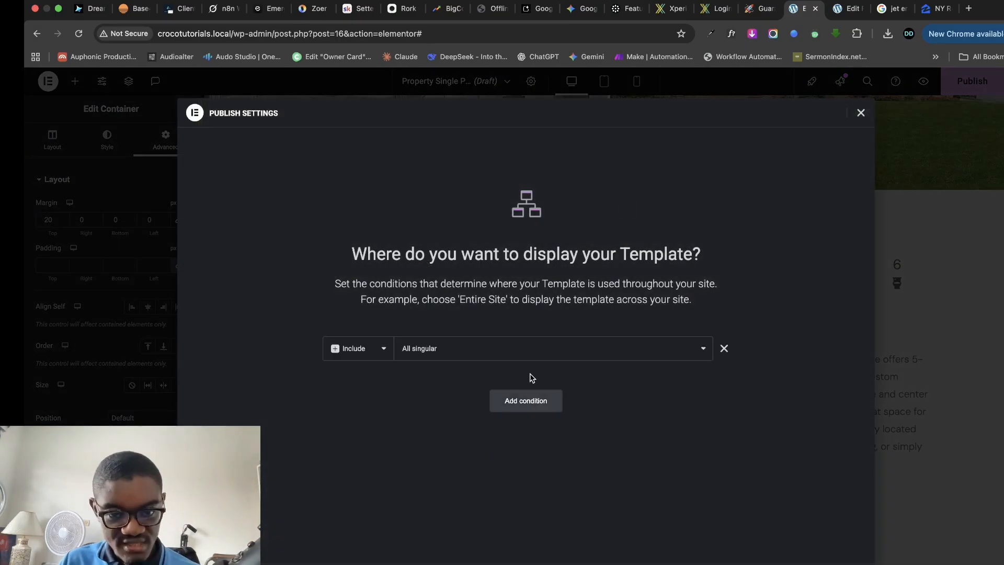
click(508, 359)
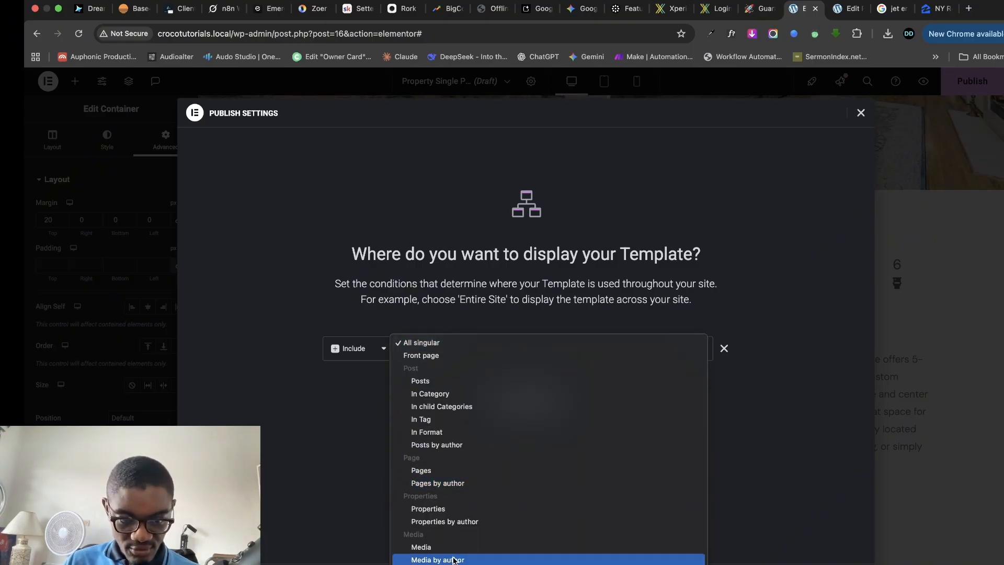
click(456, 510)
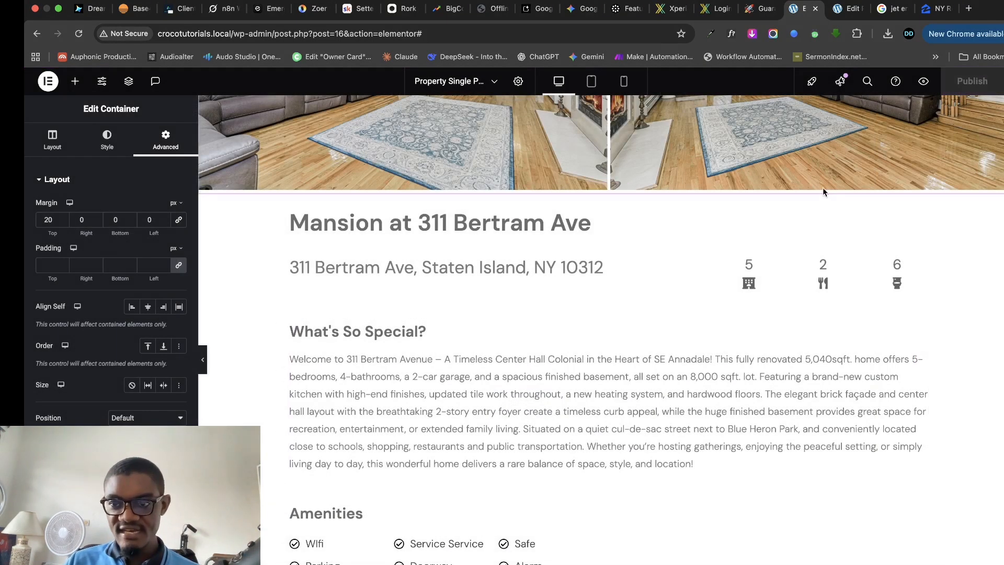
- Preview the published template on the front end and scroll through the listing
click(922, 82)
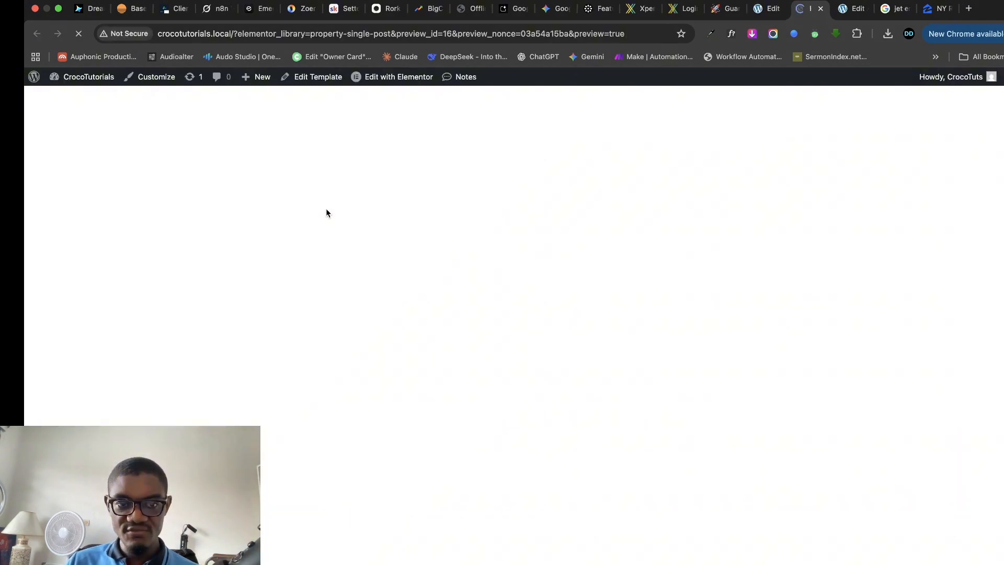
scroll(487, 347, down, 6)
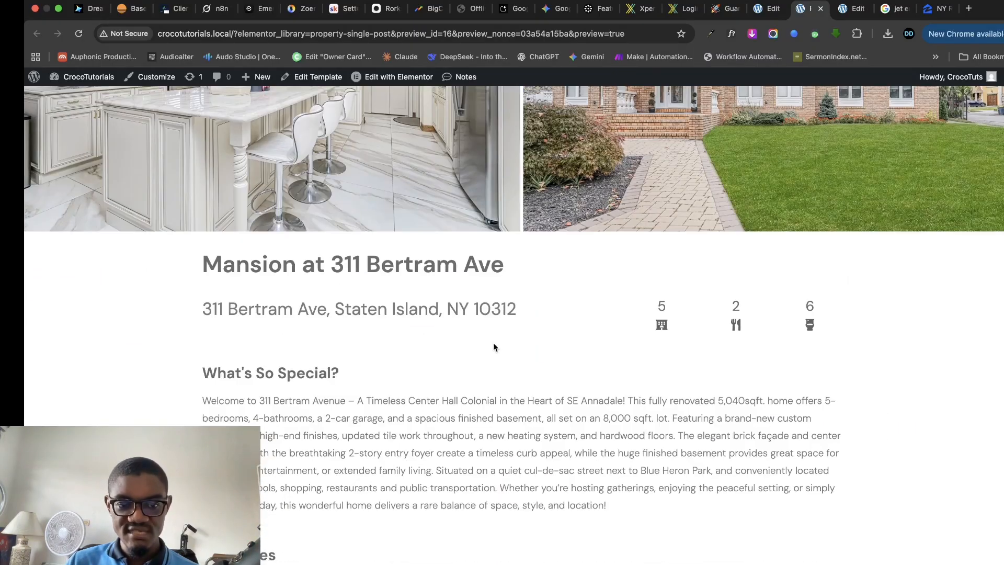
scroll(437, 261, down, 6)
scroll(425, 314, up, 5)
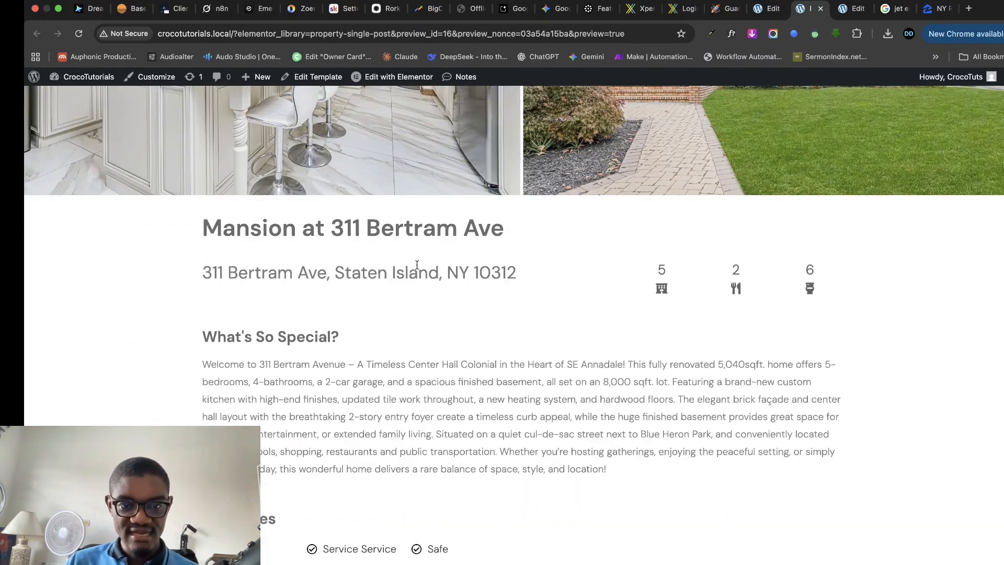
scroll(471, 337, down, 5)
scroll(470, 339, up, 10)
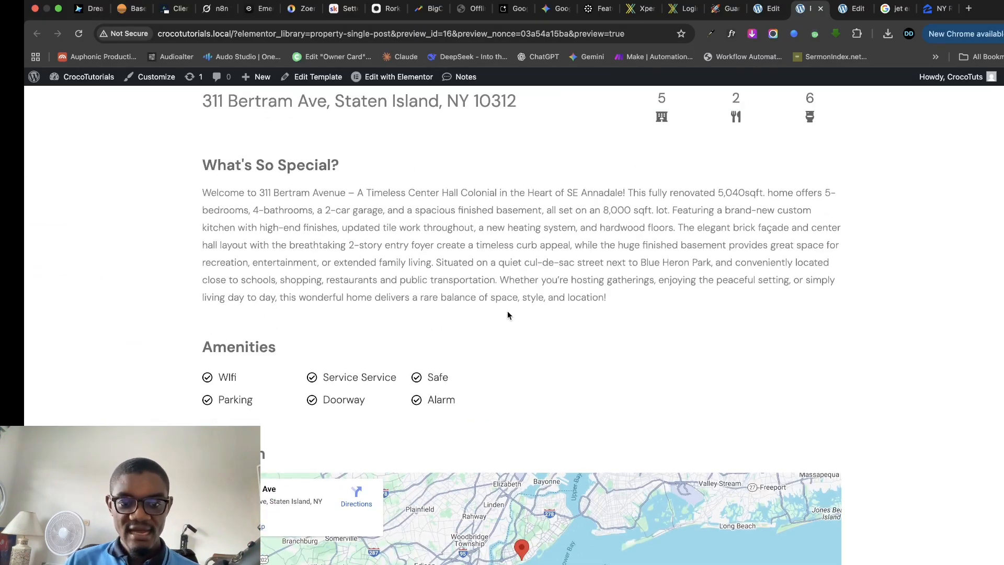
- Recheck the preview, then switch to the property's edit screen with its rooms, toilets, kitchens and amenities fields
click(765, 7)
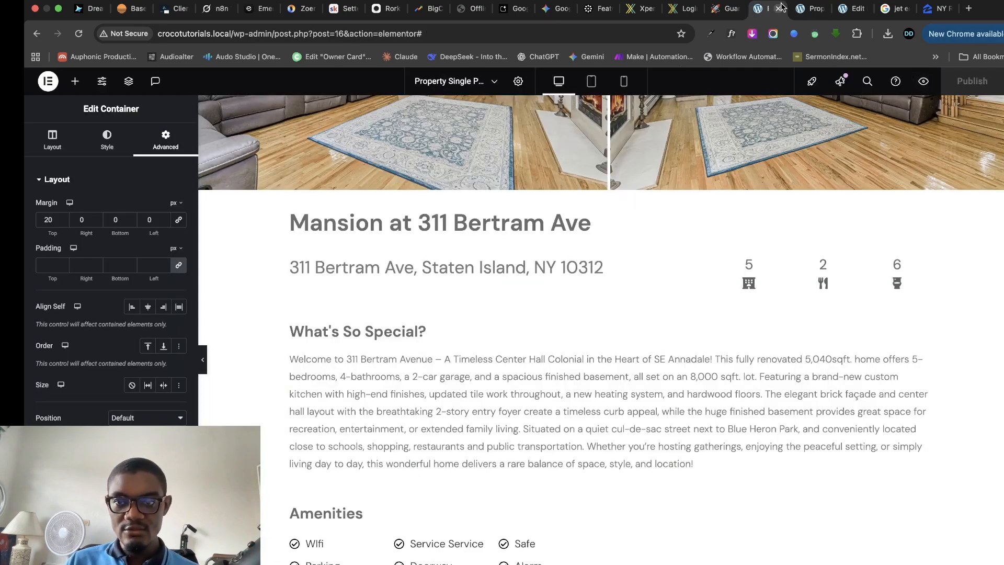
click(805, 9)
scroll(212, 233, down, 10)
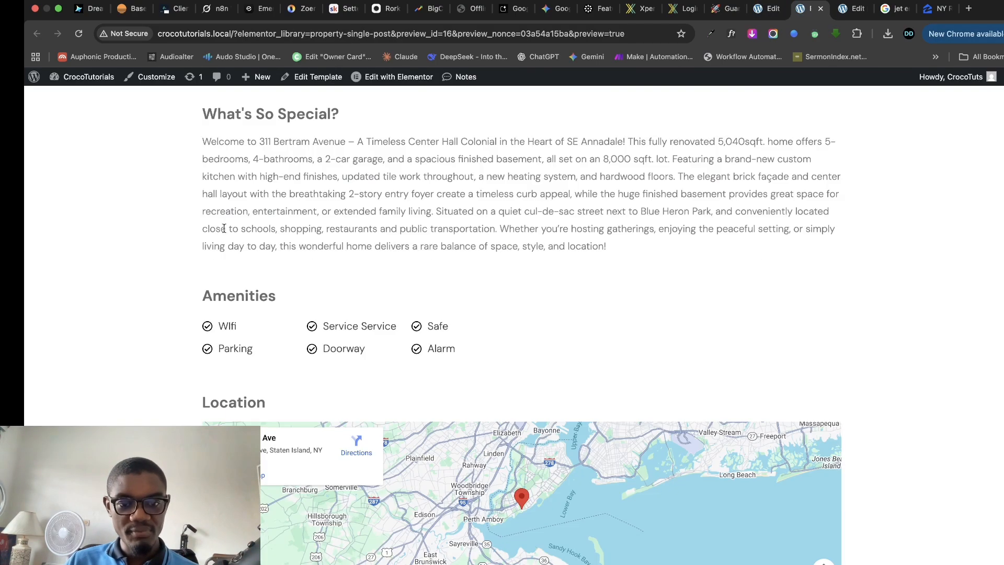
scroll(580, 90, up, 7)
click(848, 10)
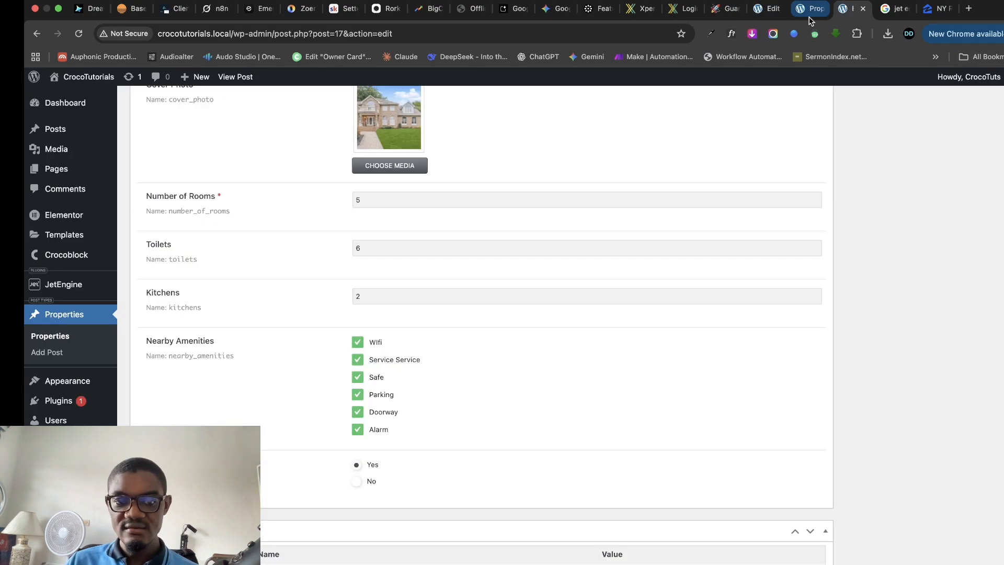
- Open the Luxury Villa By The Lake page from the Properties list in a new tab and review it
click(49, 339)
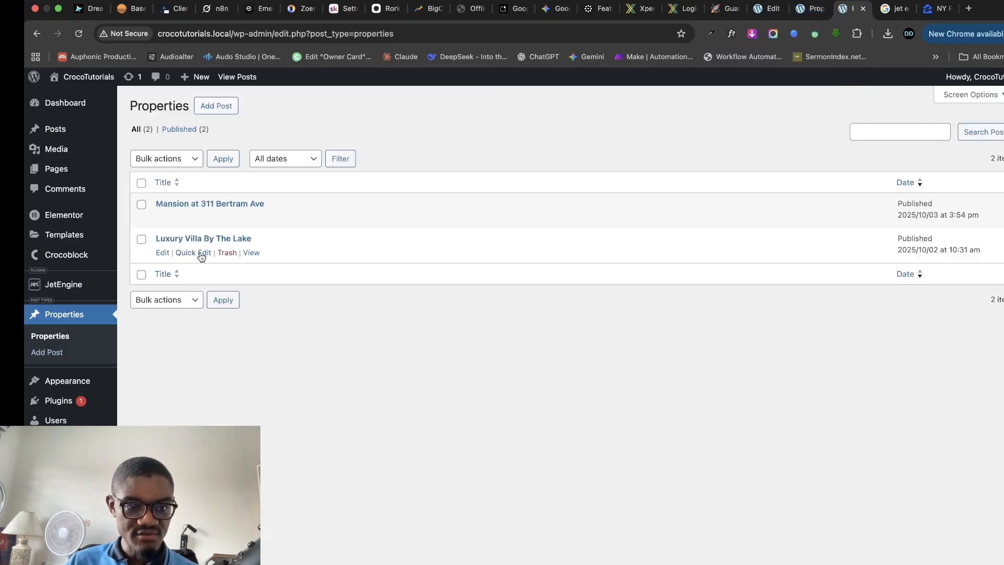
right_click(257, 258)
click(271, 260)
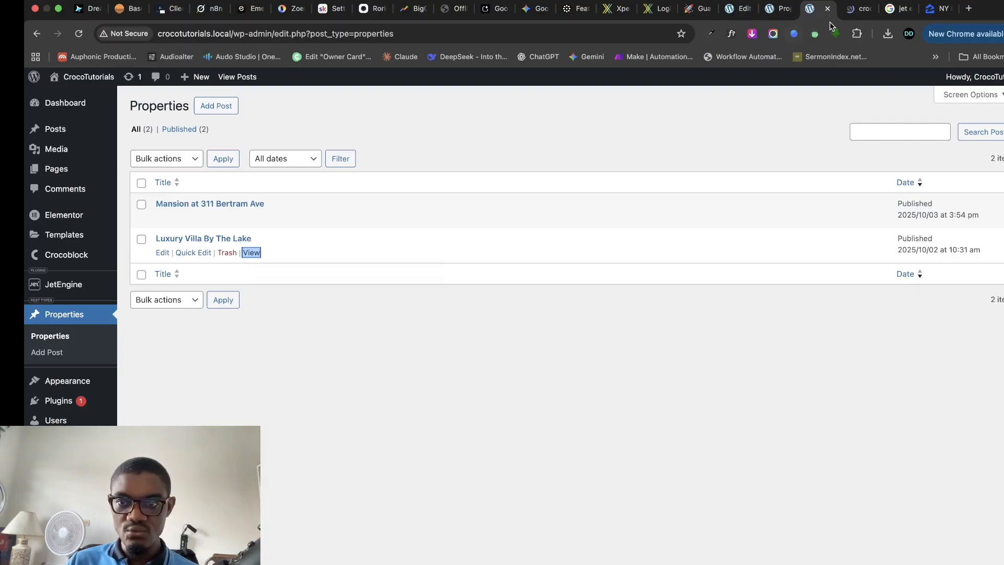
click(852, 9)
scroll(648, 246, down, 10)
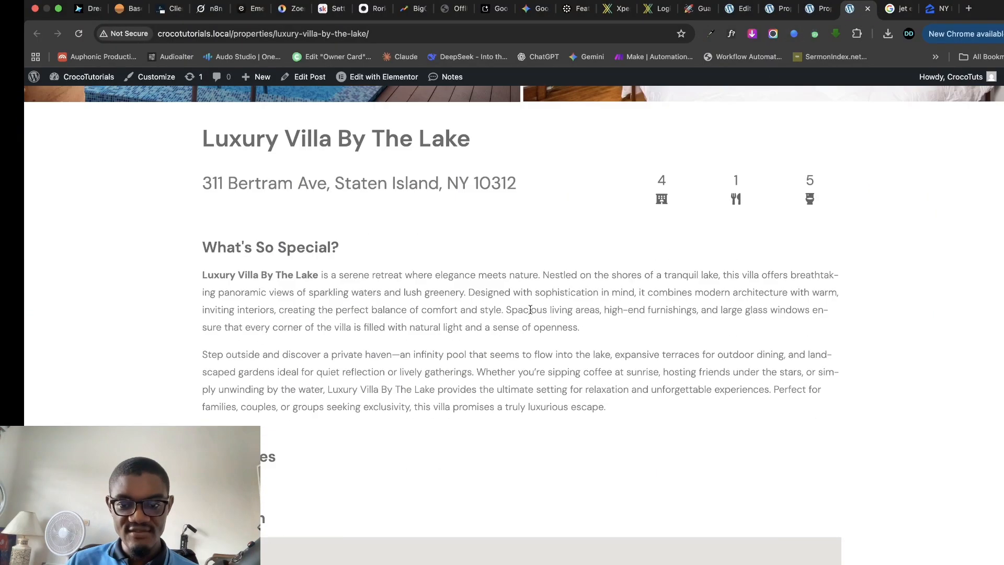
scroll(607, 301, up, 8)
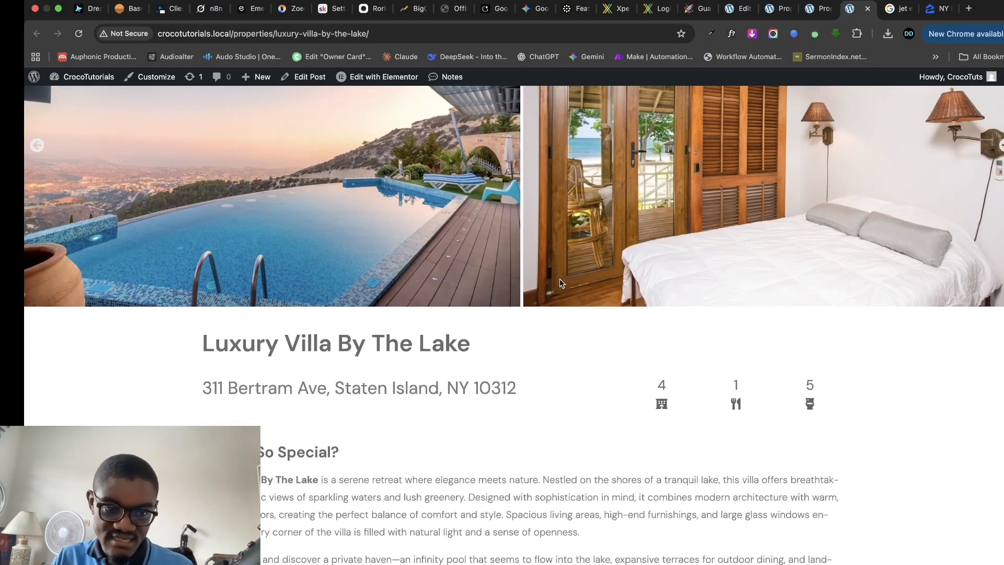
scroll(454, 321, up, 3)
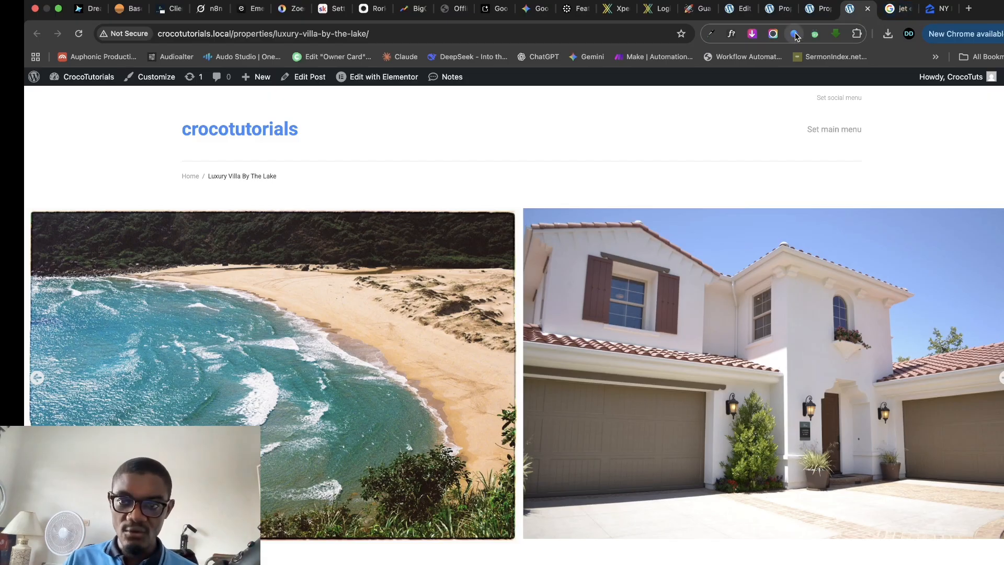
click(817, 9)
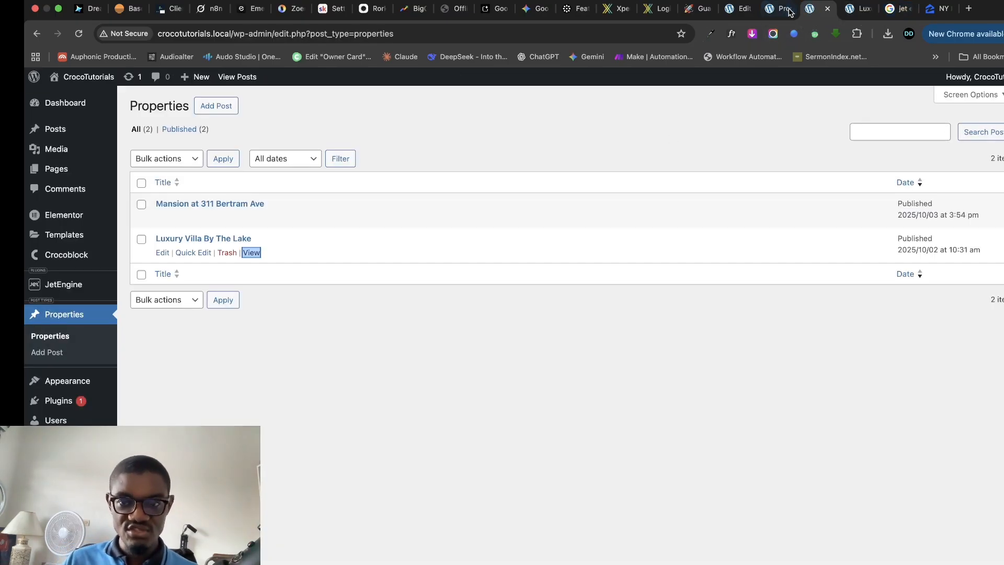
click(778, 10)
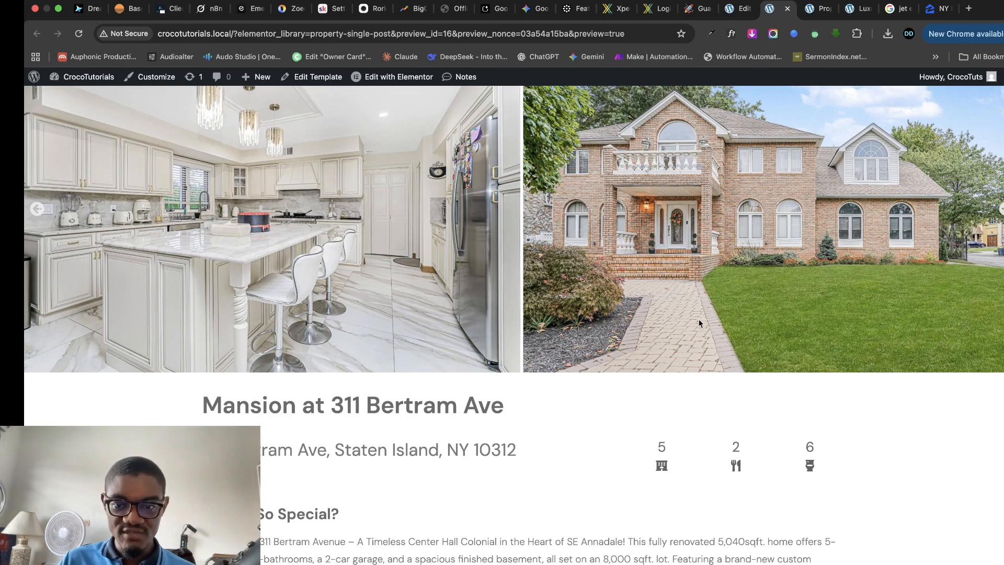
scroll(699, 323, up, 5)
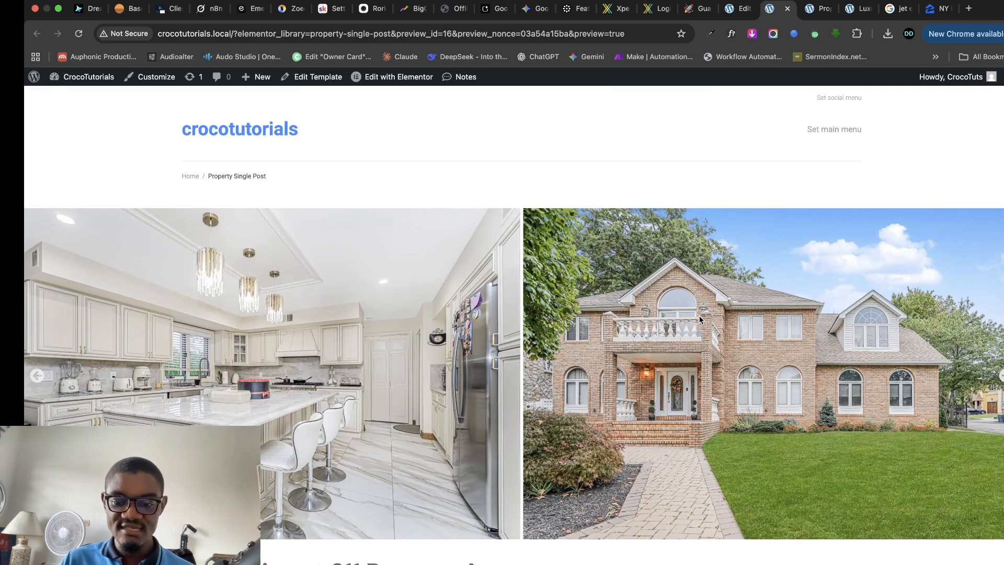